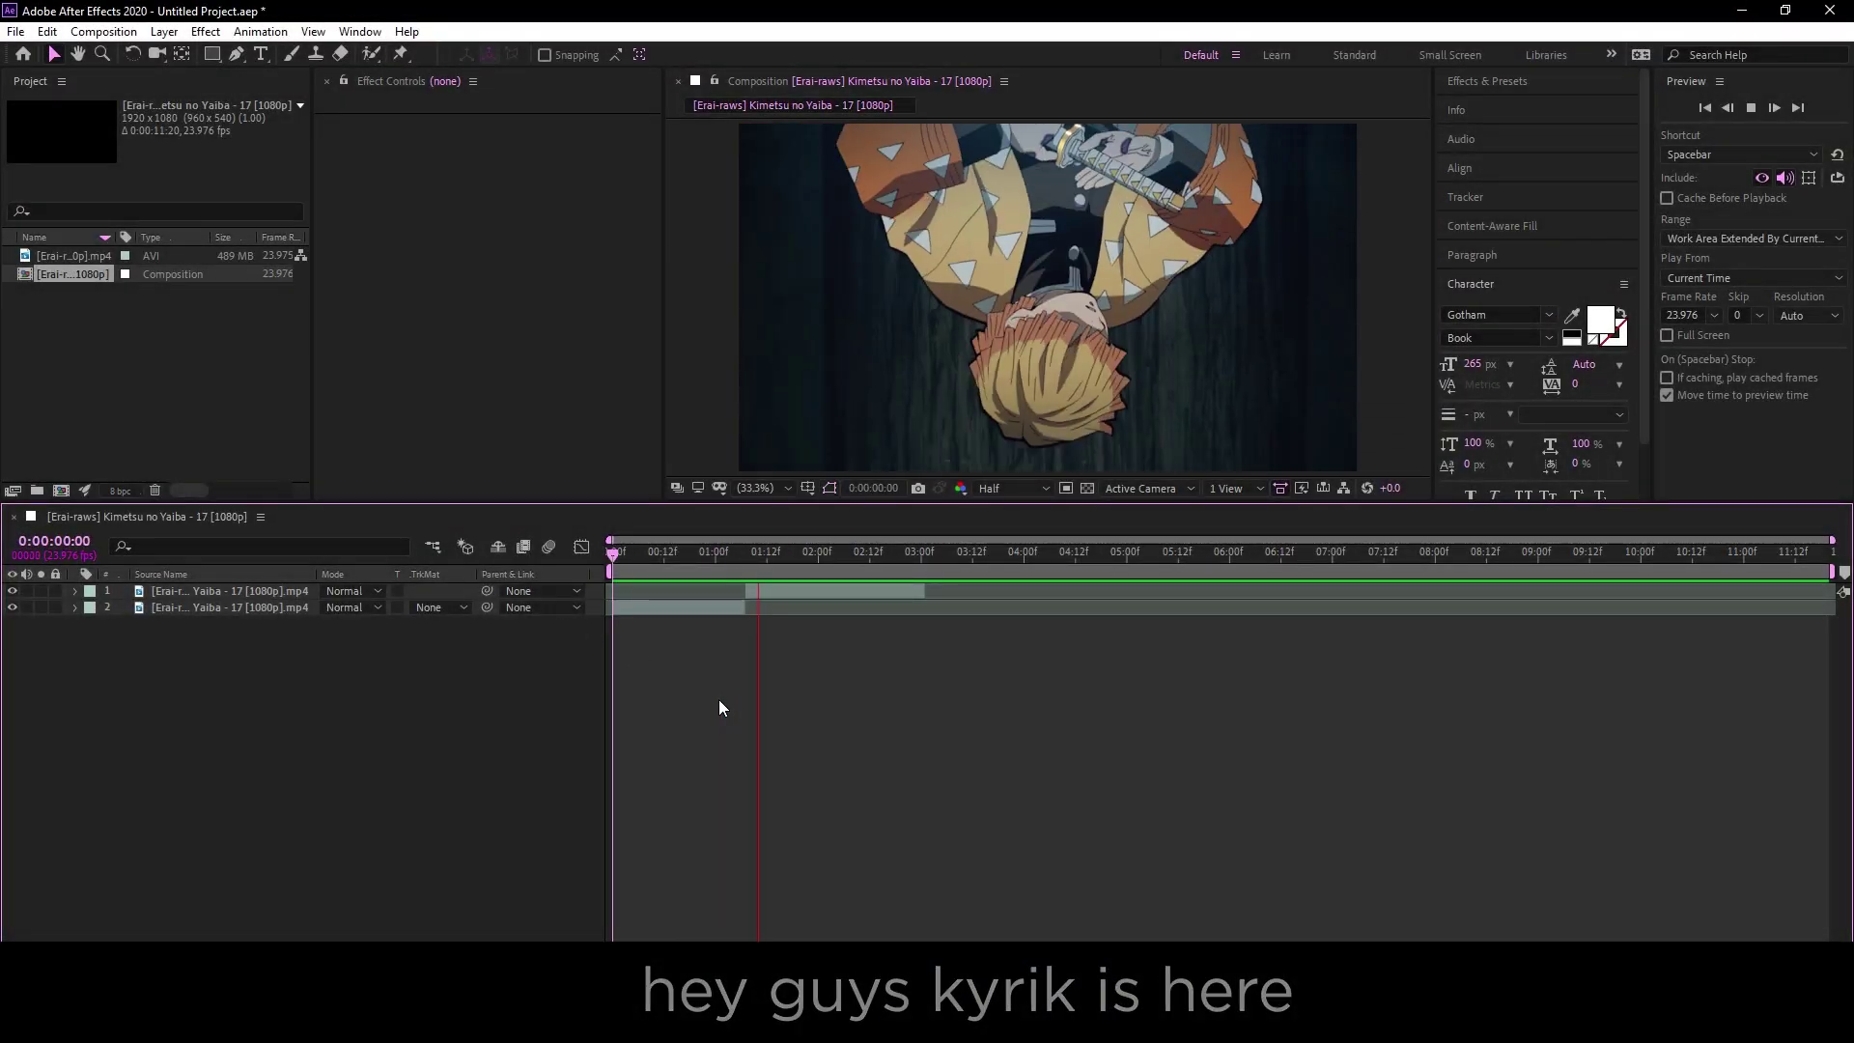
# End the second clip and start the first clip at 0:00:00:23, sliding the first clip into place
pyautogui.click(678, 557)
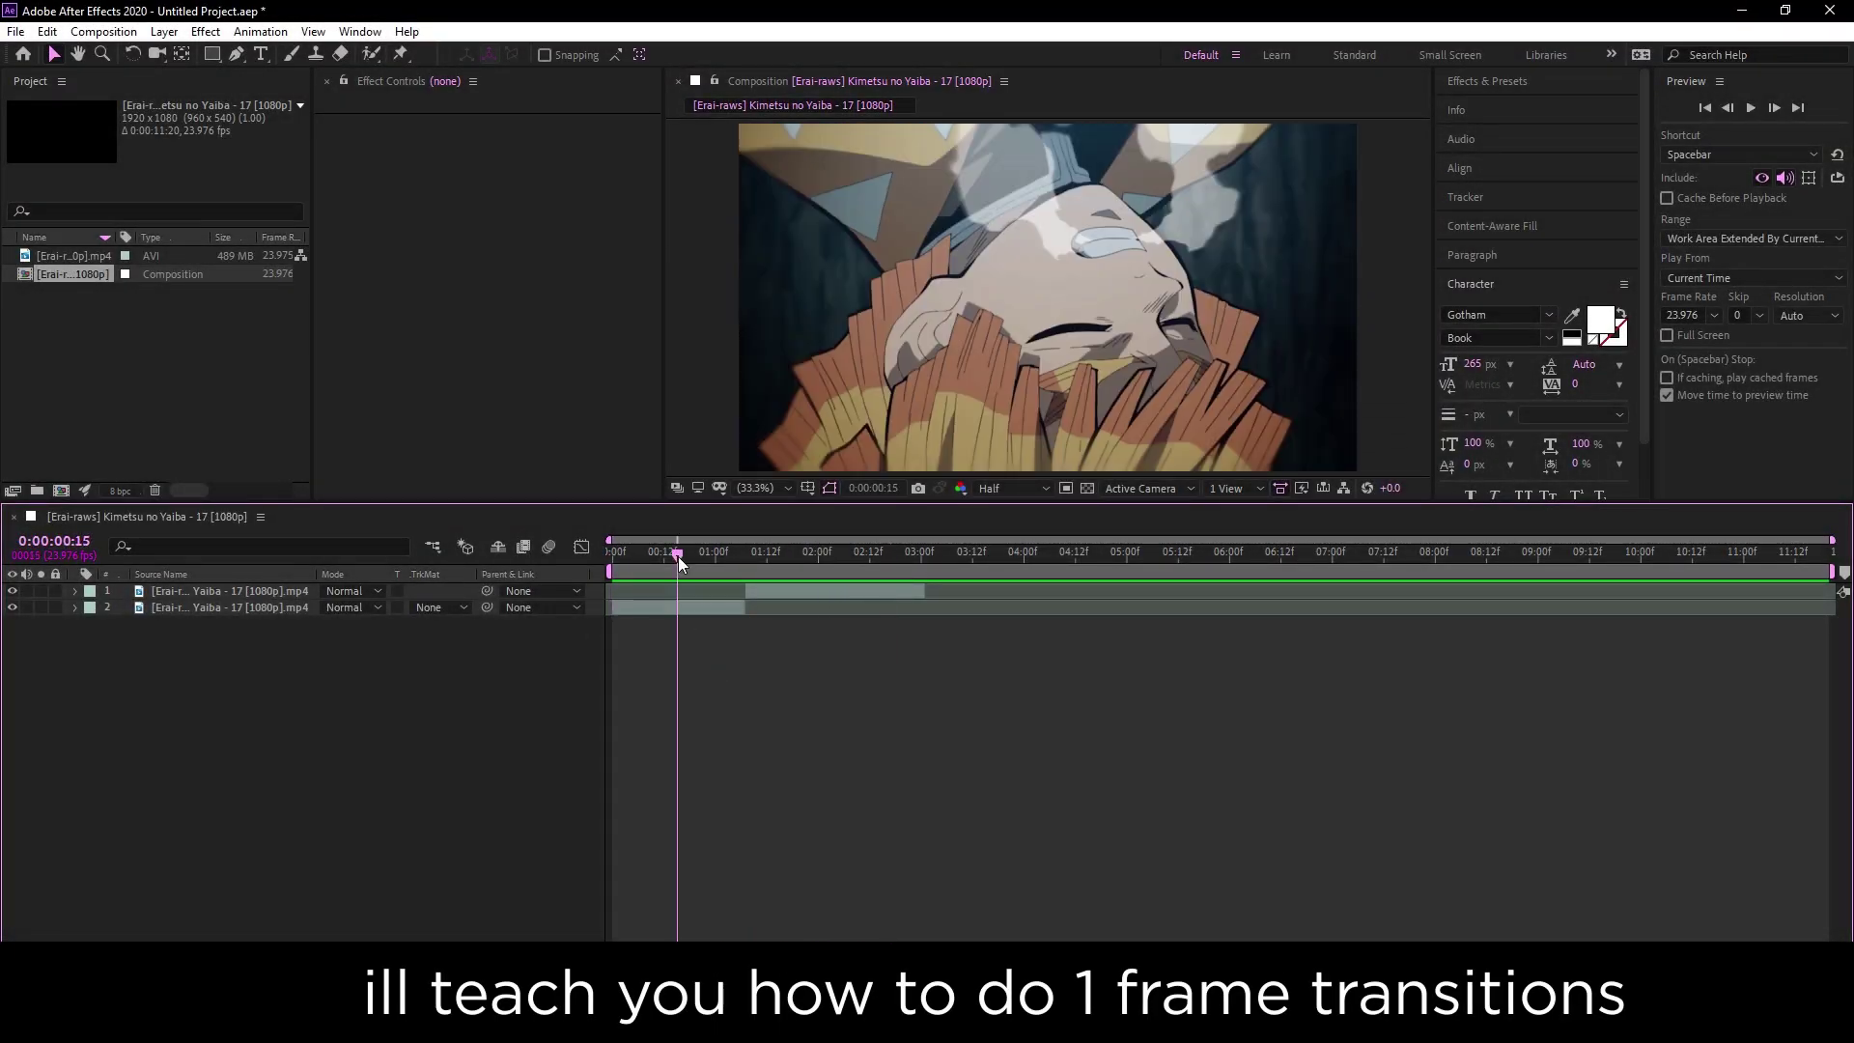
pyautogui.click(738, 611)
pyautogui.moveTo(686, 564); pyautogui.dragTo(742, 593)
pyautogui.hotkey('alt', ']')
pyautogui.click(788, 555)
pyautogui.hotkey('alt', '[')
pyautogui.moveTo(831, 591); pyautogui.dragTo(753, 591)
pyautogui.click(736, 555)
pyautogui.click(755, 659)
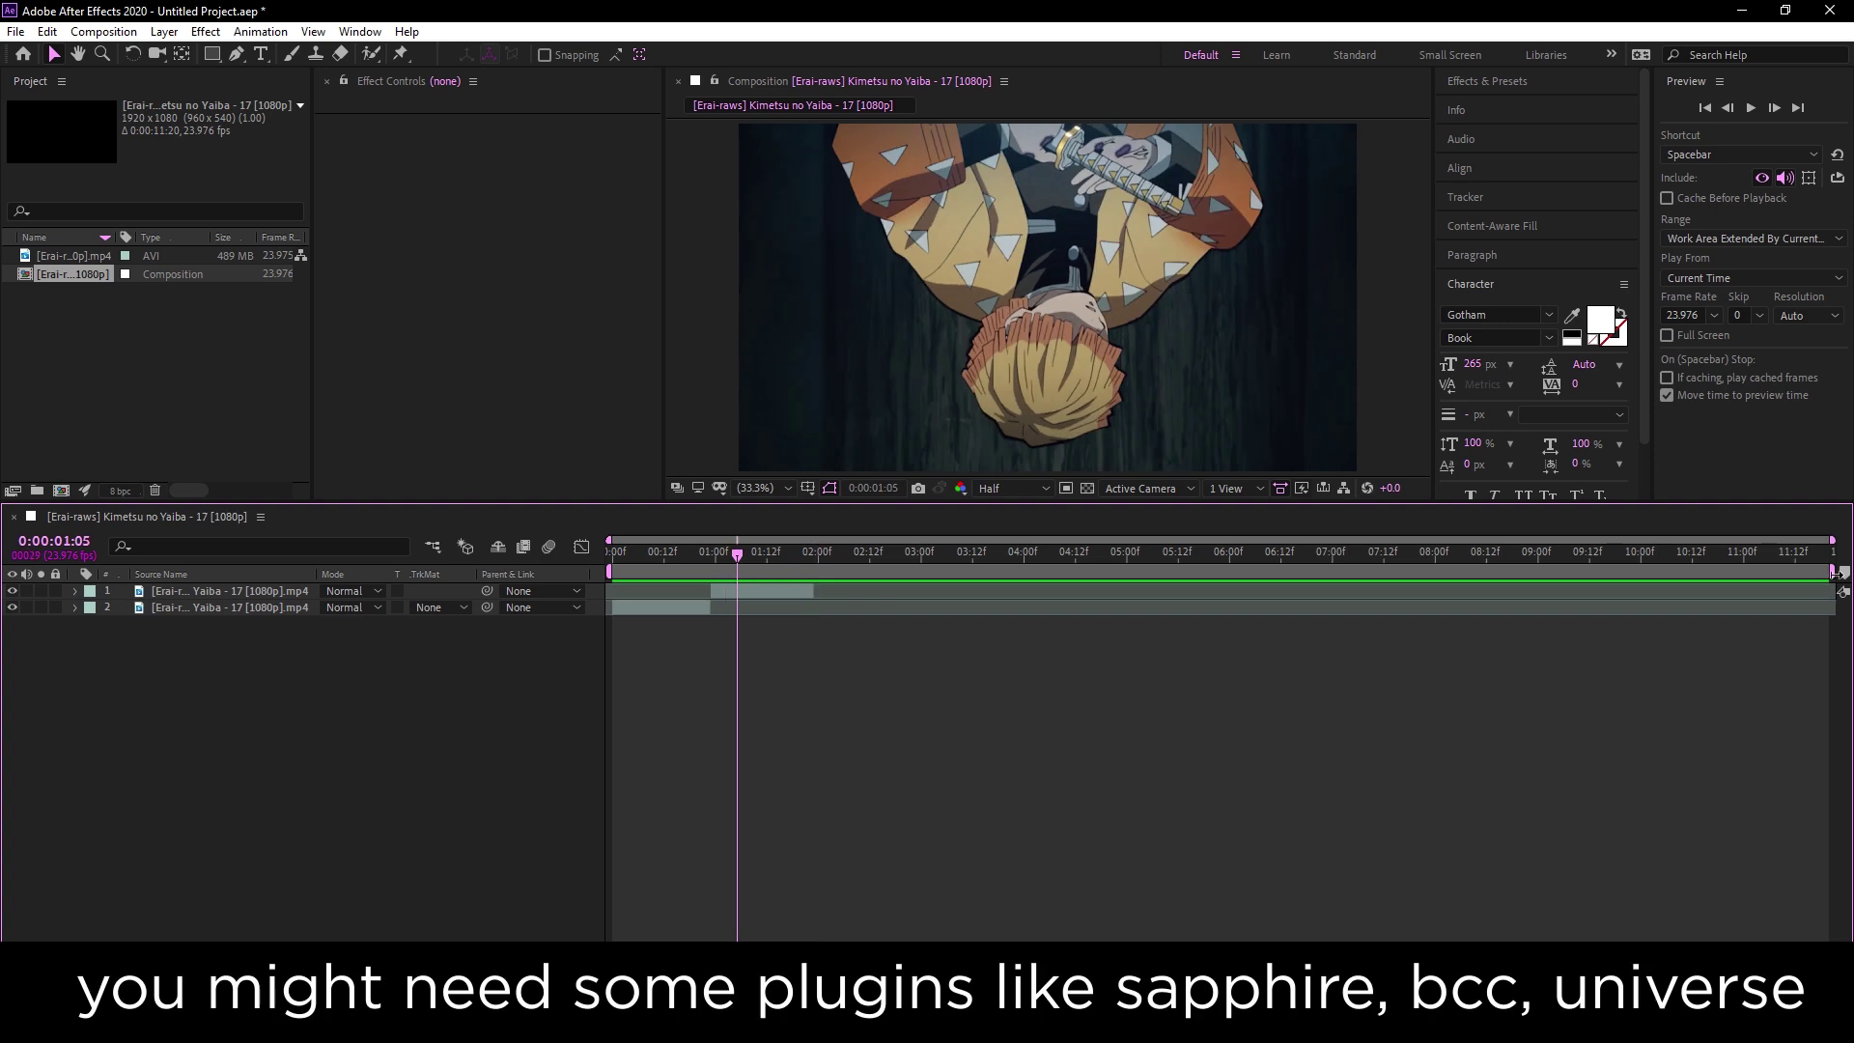
# Trim the composition to a work area ending at 0:00:03:21 and preview the cut
pyautogui.moveTo(1834, 570); pyautogui.dragTo(1010, 571)
pyautogui.rightClick(1002, 571)
pyautogui.click(1062, 626)
pyautogui.press('Home')
pyautogui.press('space')
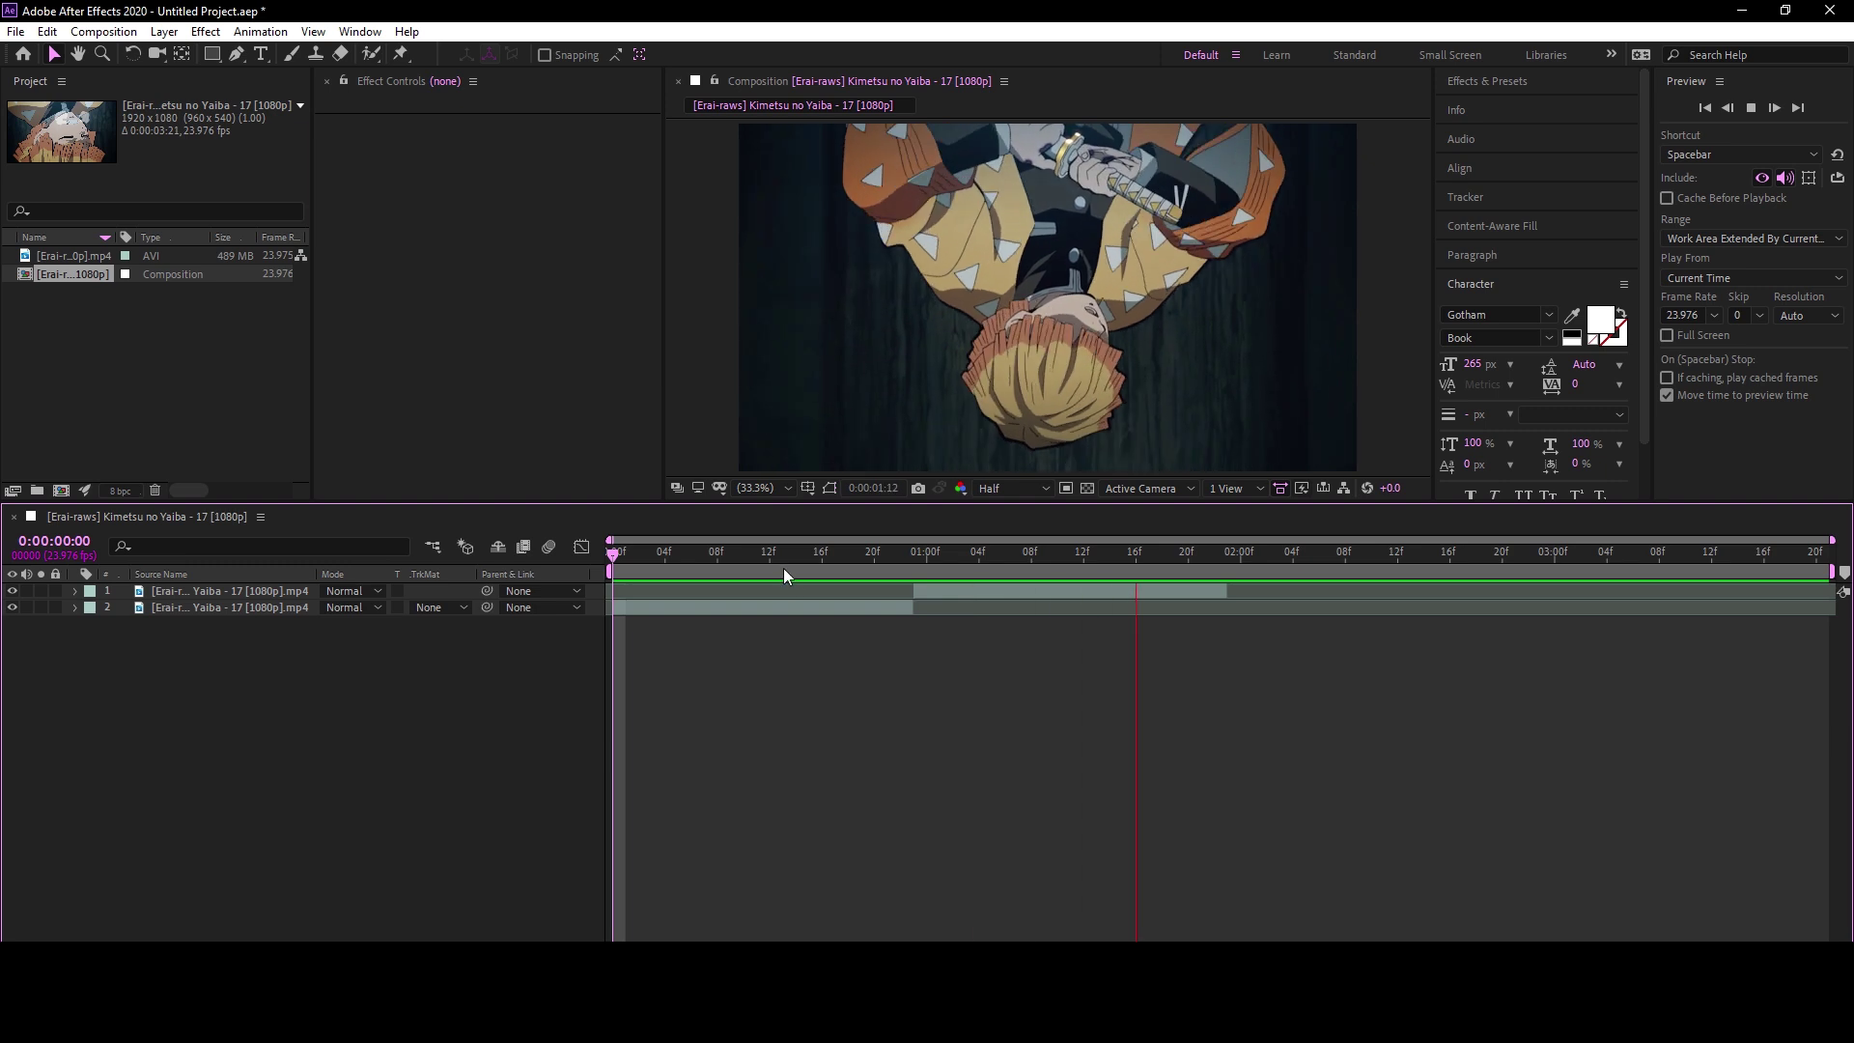
pyautogui.click(674, 566)
# Keyframe the lower clip's Scale from 119% at the first frame to 79% at 0:00:00:22
pyautogui.click(655, 610)
pyautogui.click(123, 625)
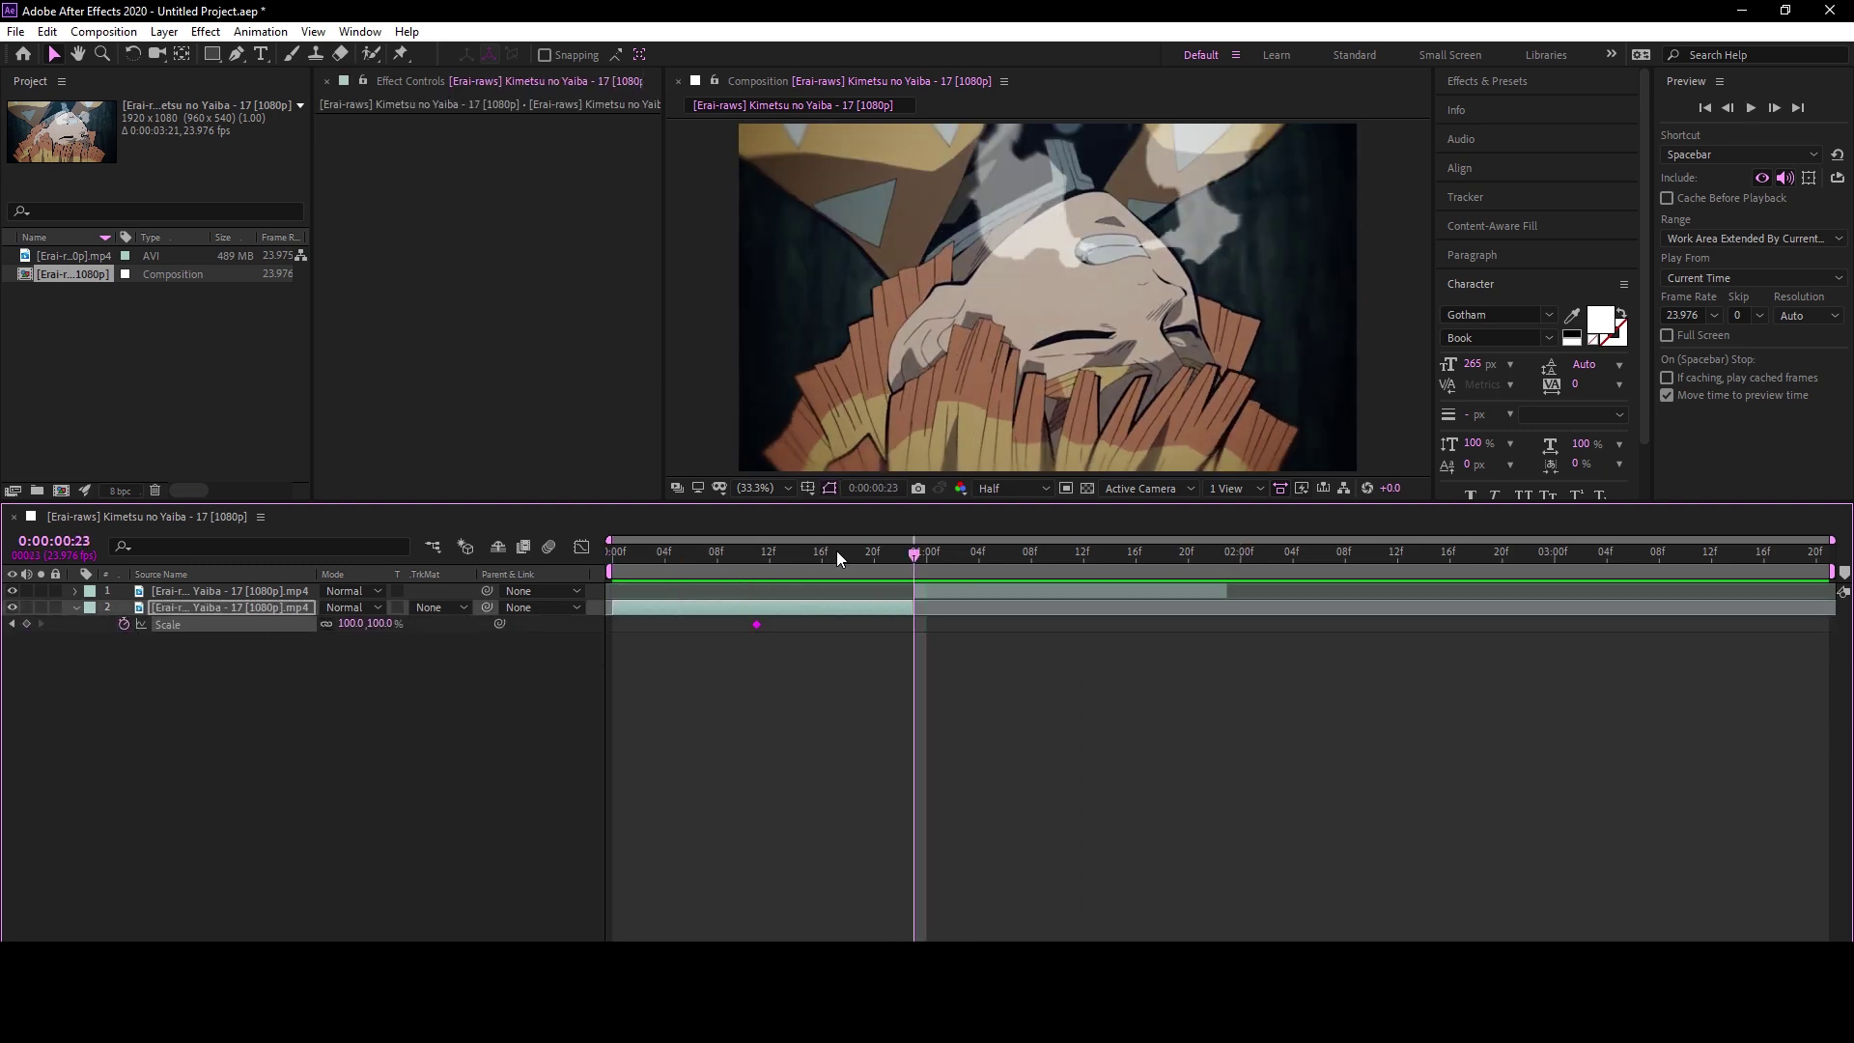
pyautogui.moveTo(756, 624); pyautogui.dragTo(613, 624)
pyautogui.moveTo(378, 624); pyautogui.dragTo(415, 624)
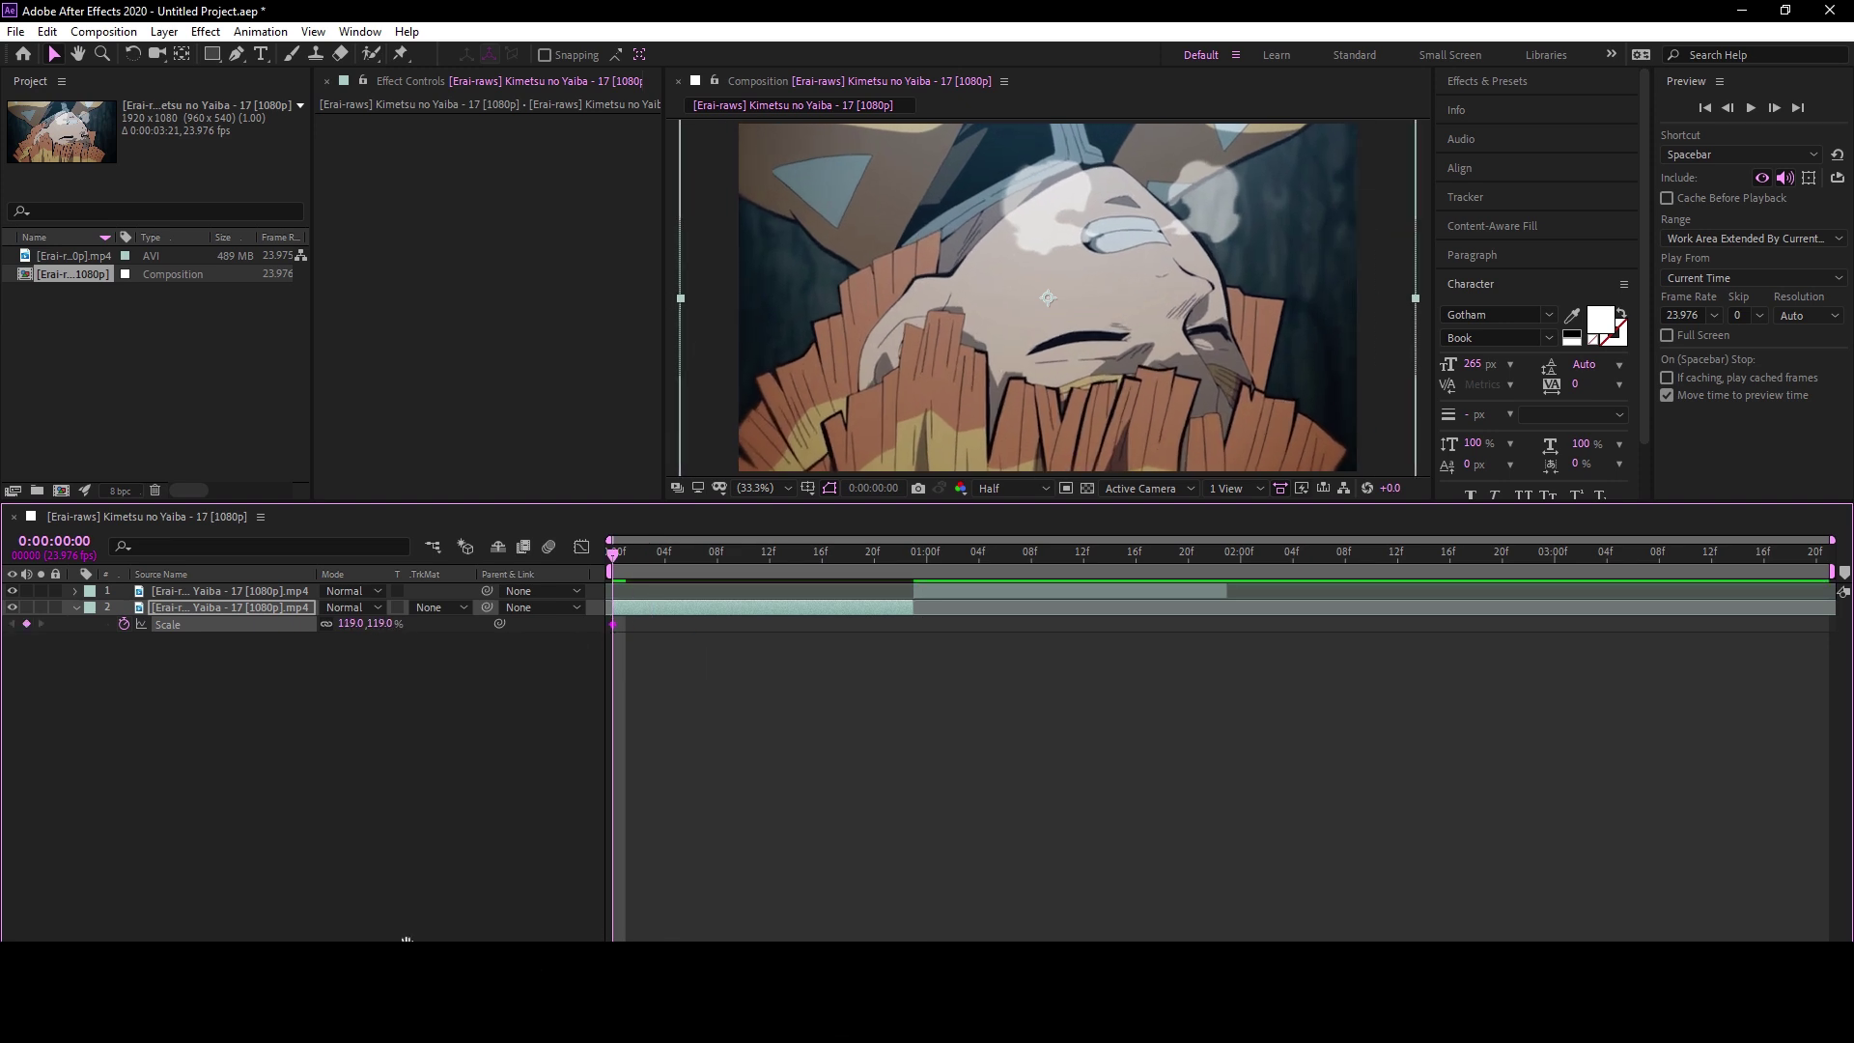
pyautogui.moveTo(879, 558); pyautogui.dragTo(900, 556)
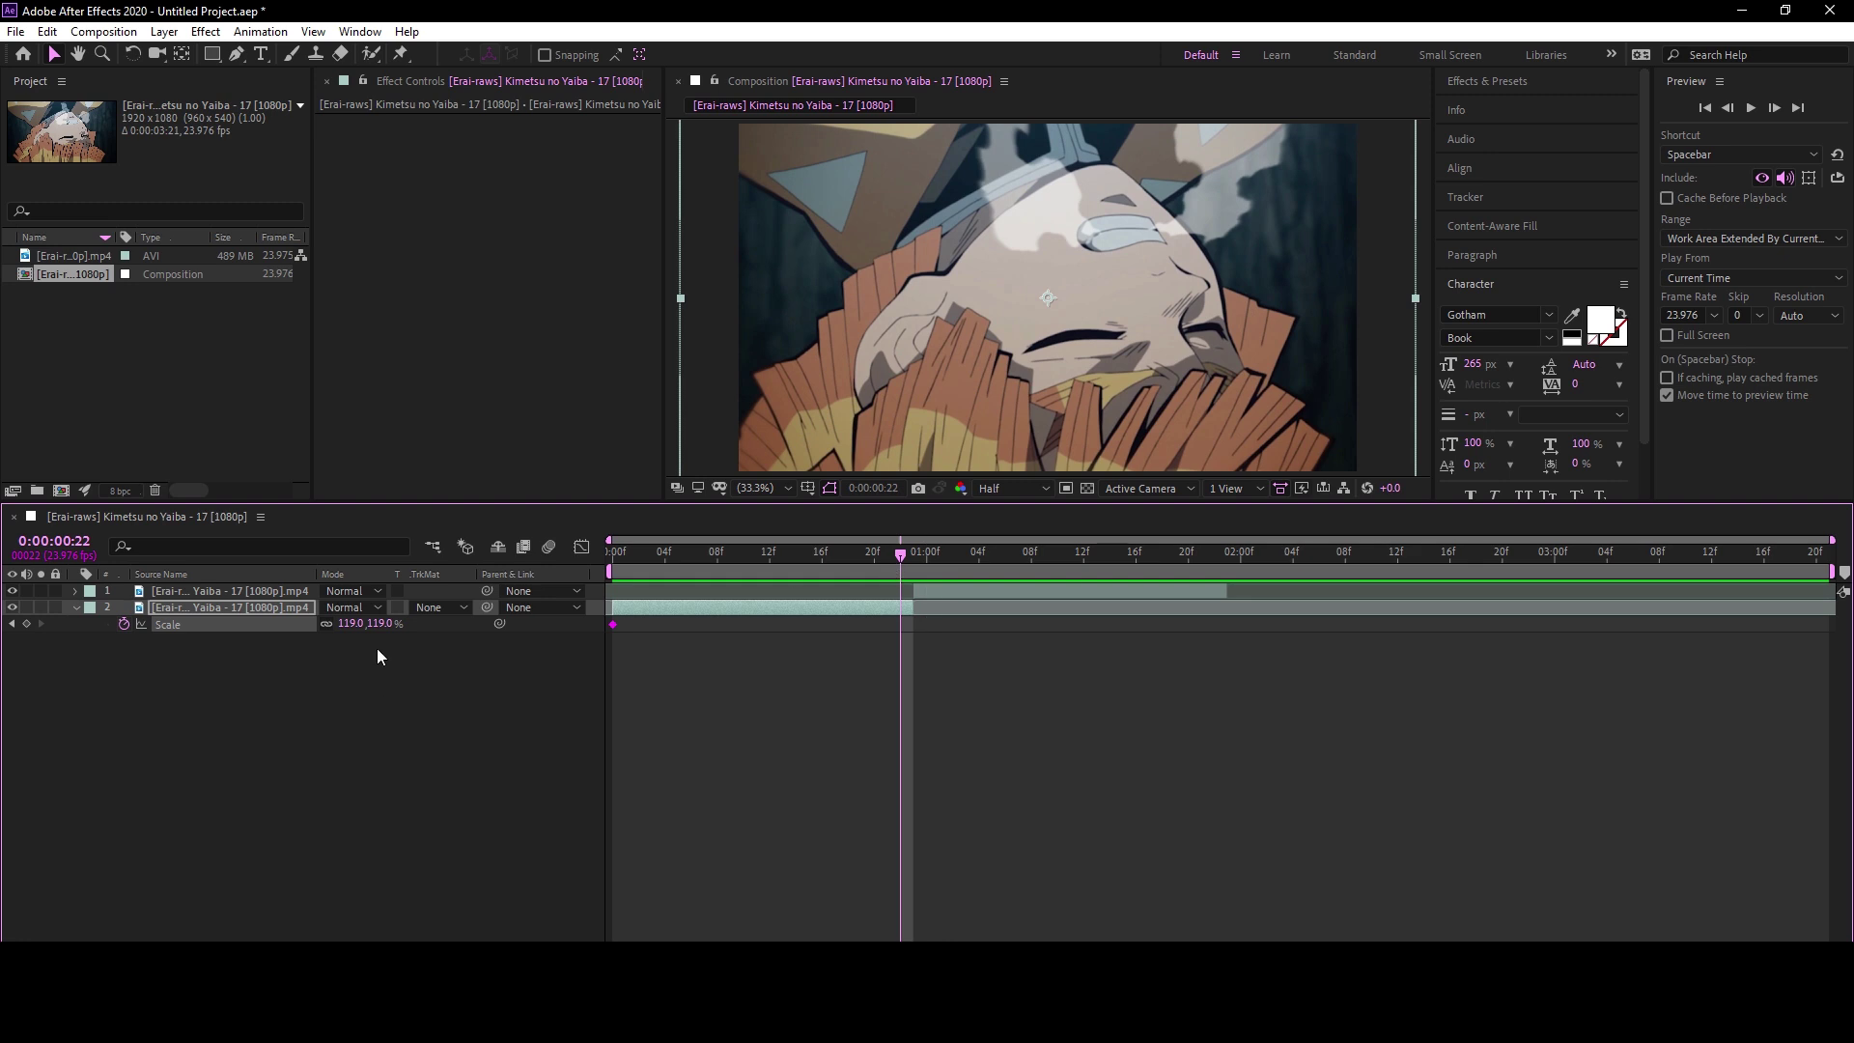
pyautogui.moveTo(352, 623); pyautogui.dragTo(313, 623)
pyautogui.hotkey('ctrl', 'space')
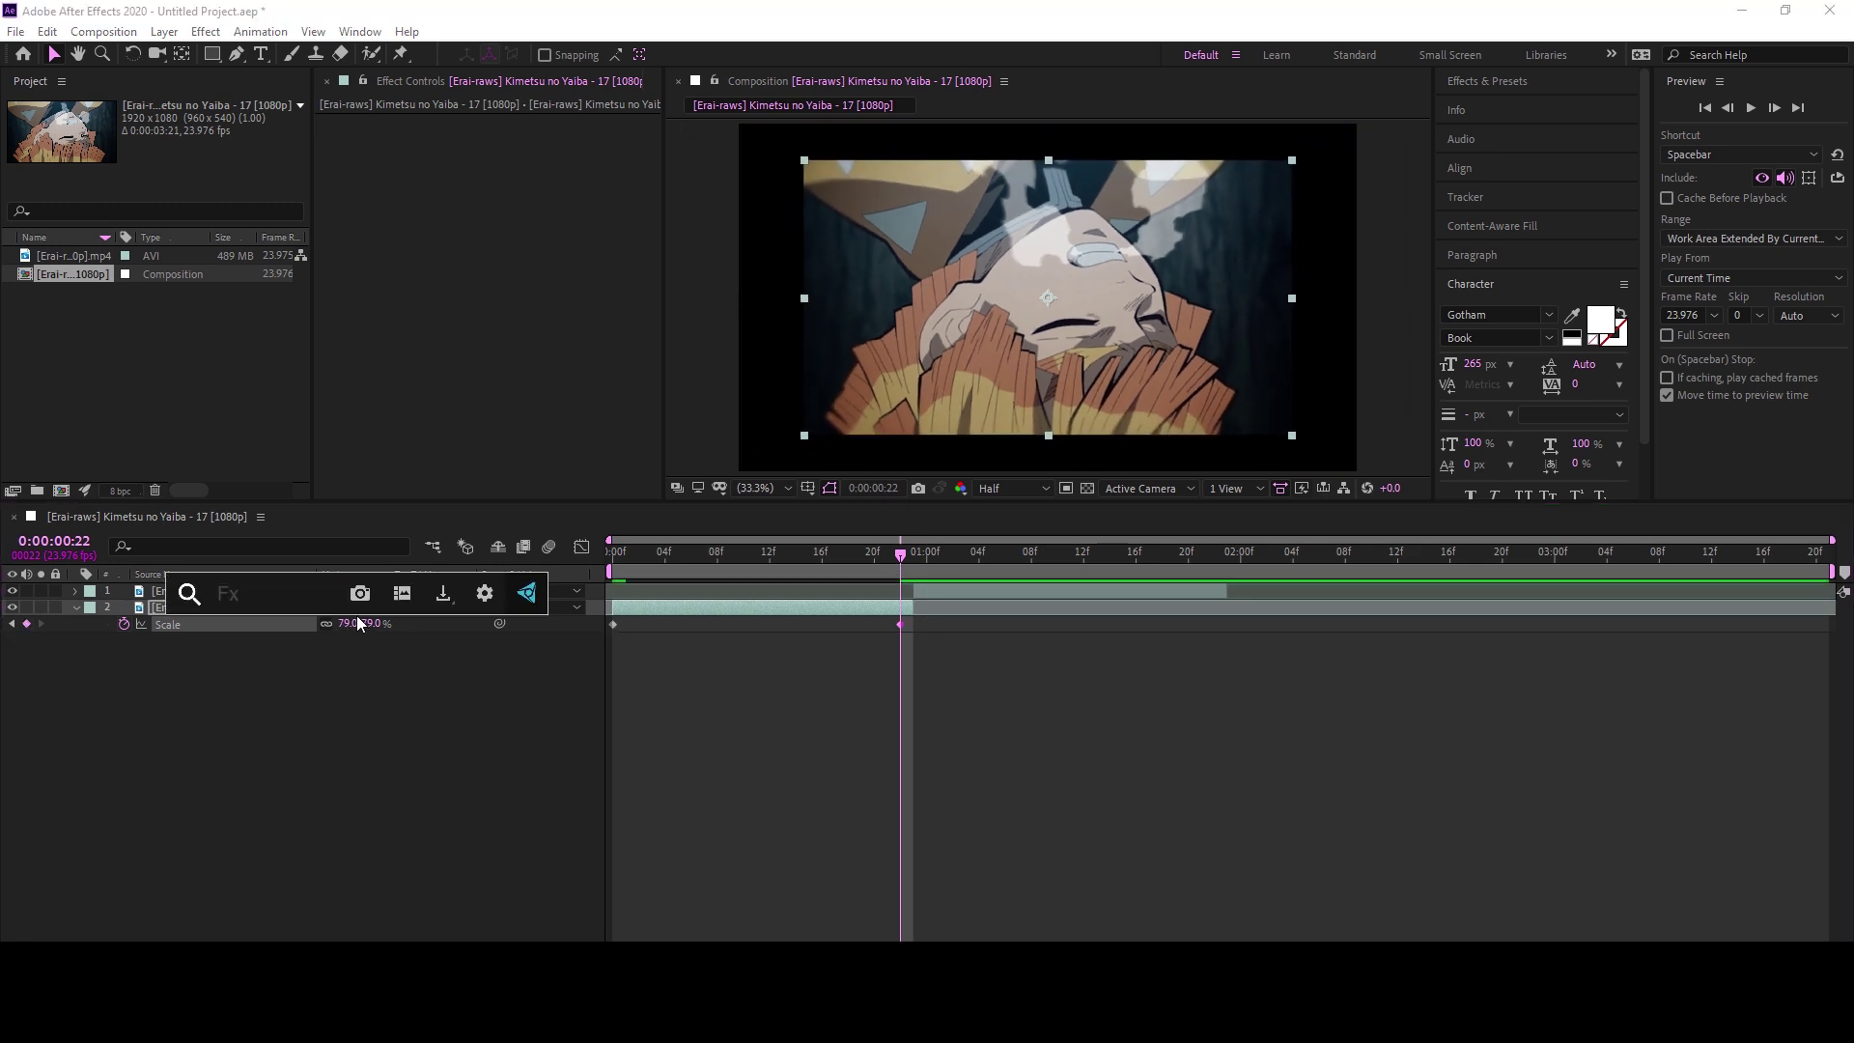
# Apply Motion Tile to the lower clip with Output Width 240, Output Height 200 and Mirror Edges on
pyautogui.write('motion t')
pyautogui.press('Return')
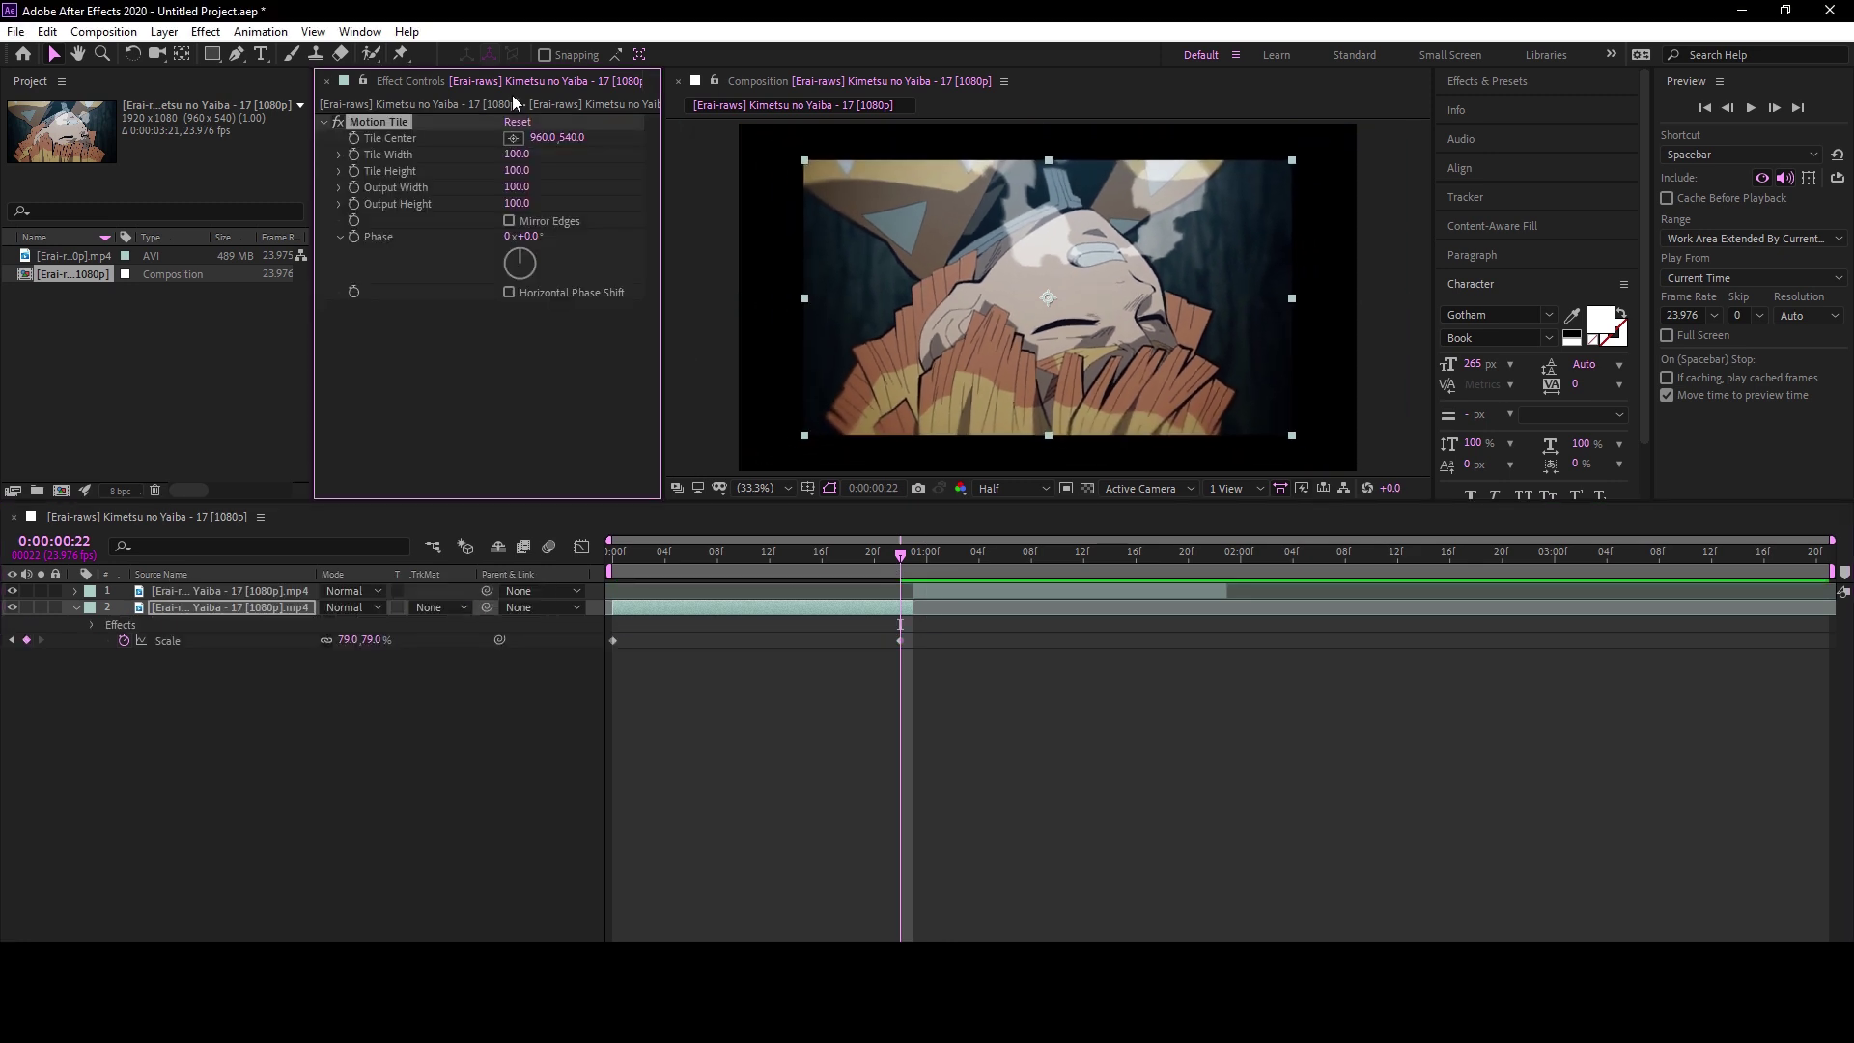
pyautogui.moveTo(519, 205); pyautogui.dragTo(527, 197)
pyautogui.click(509, 220)
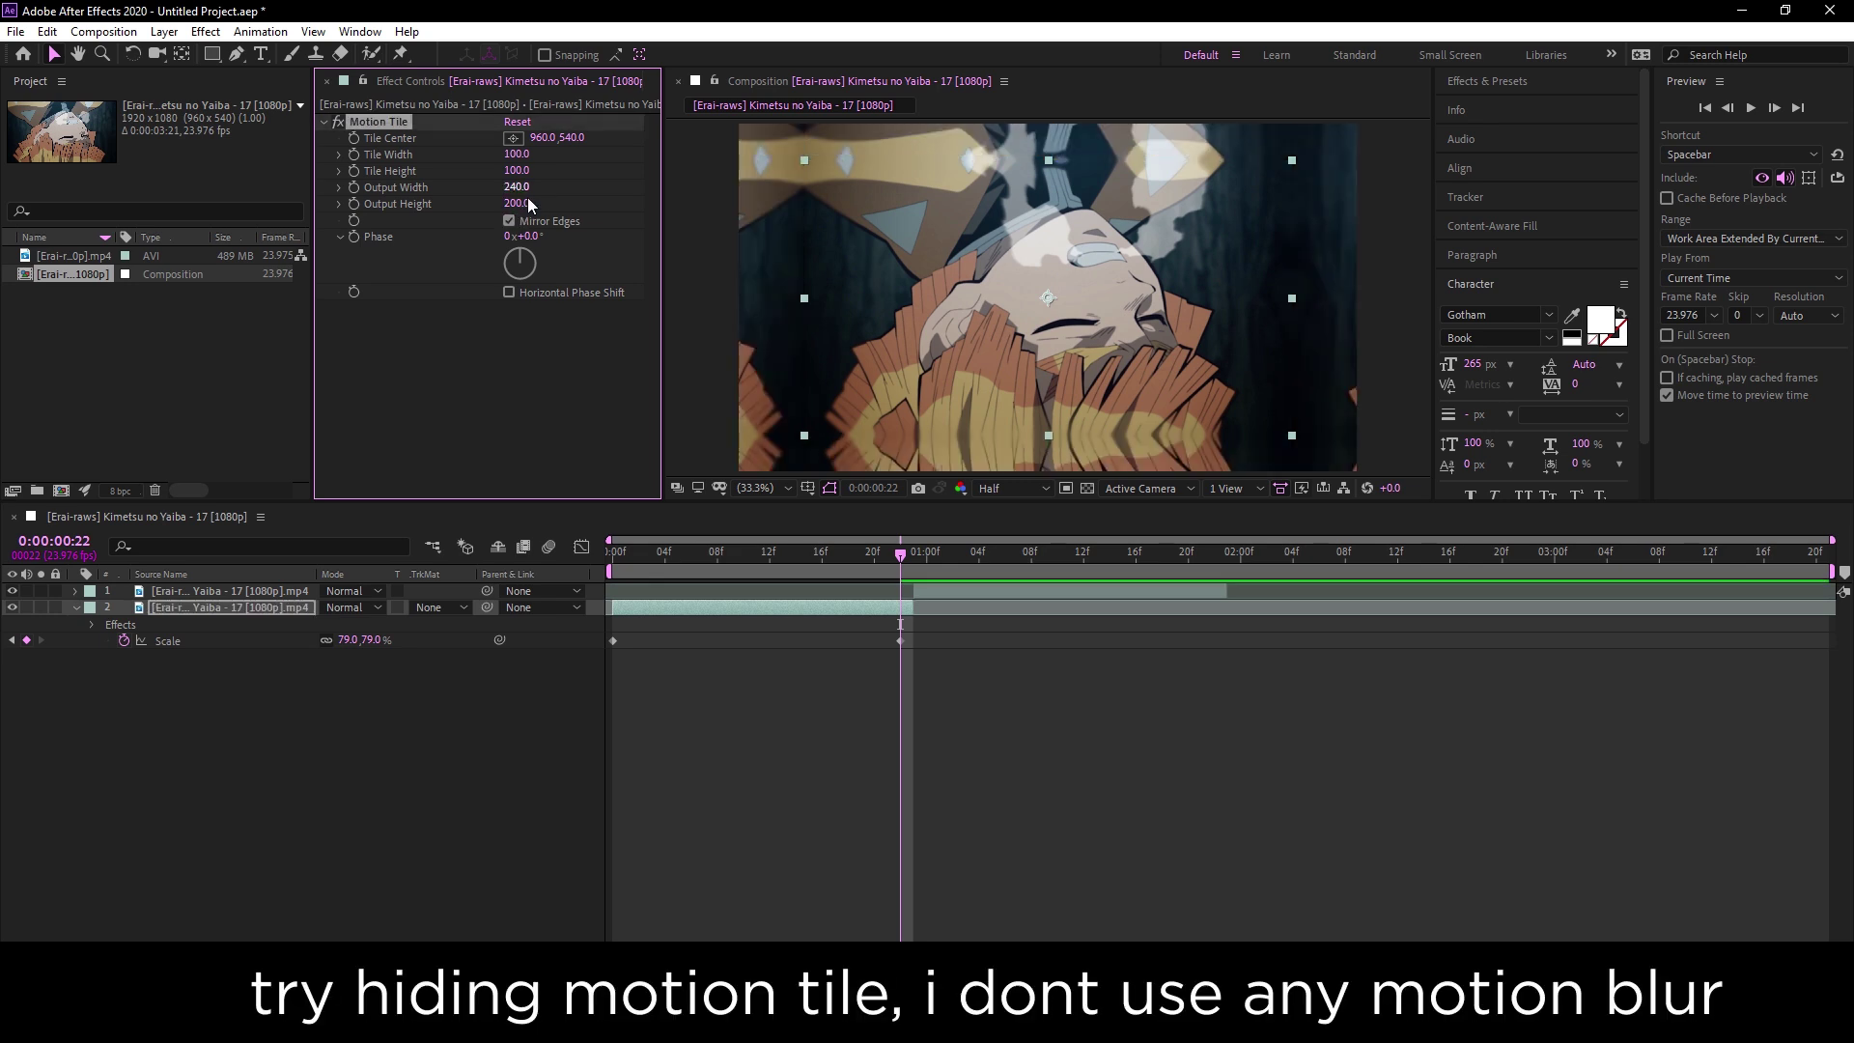
# Change the end Scale keyframe to 61%, keeping it at 0:00:00:22
pyautogui.moveTo(896, 640); pyautogui.dragTo(900, 640)
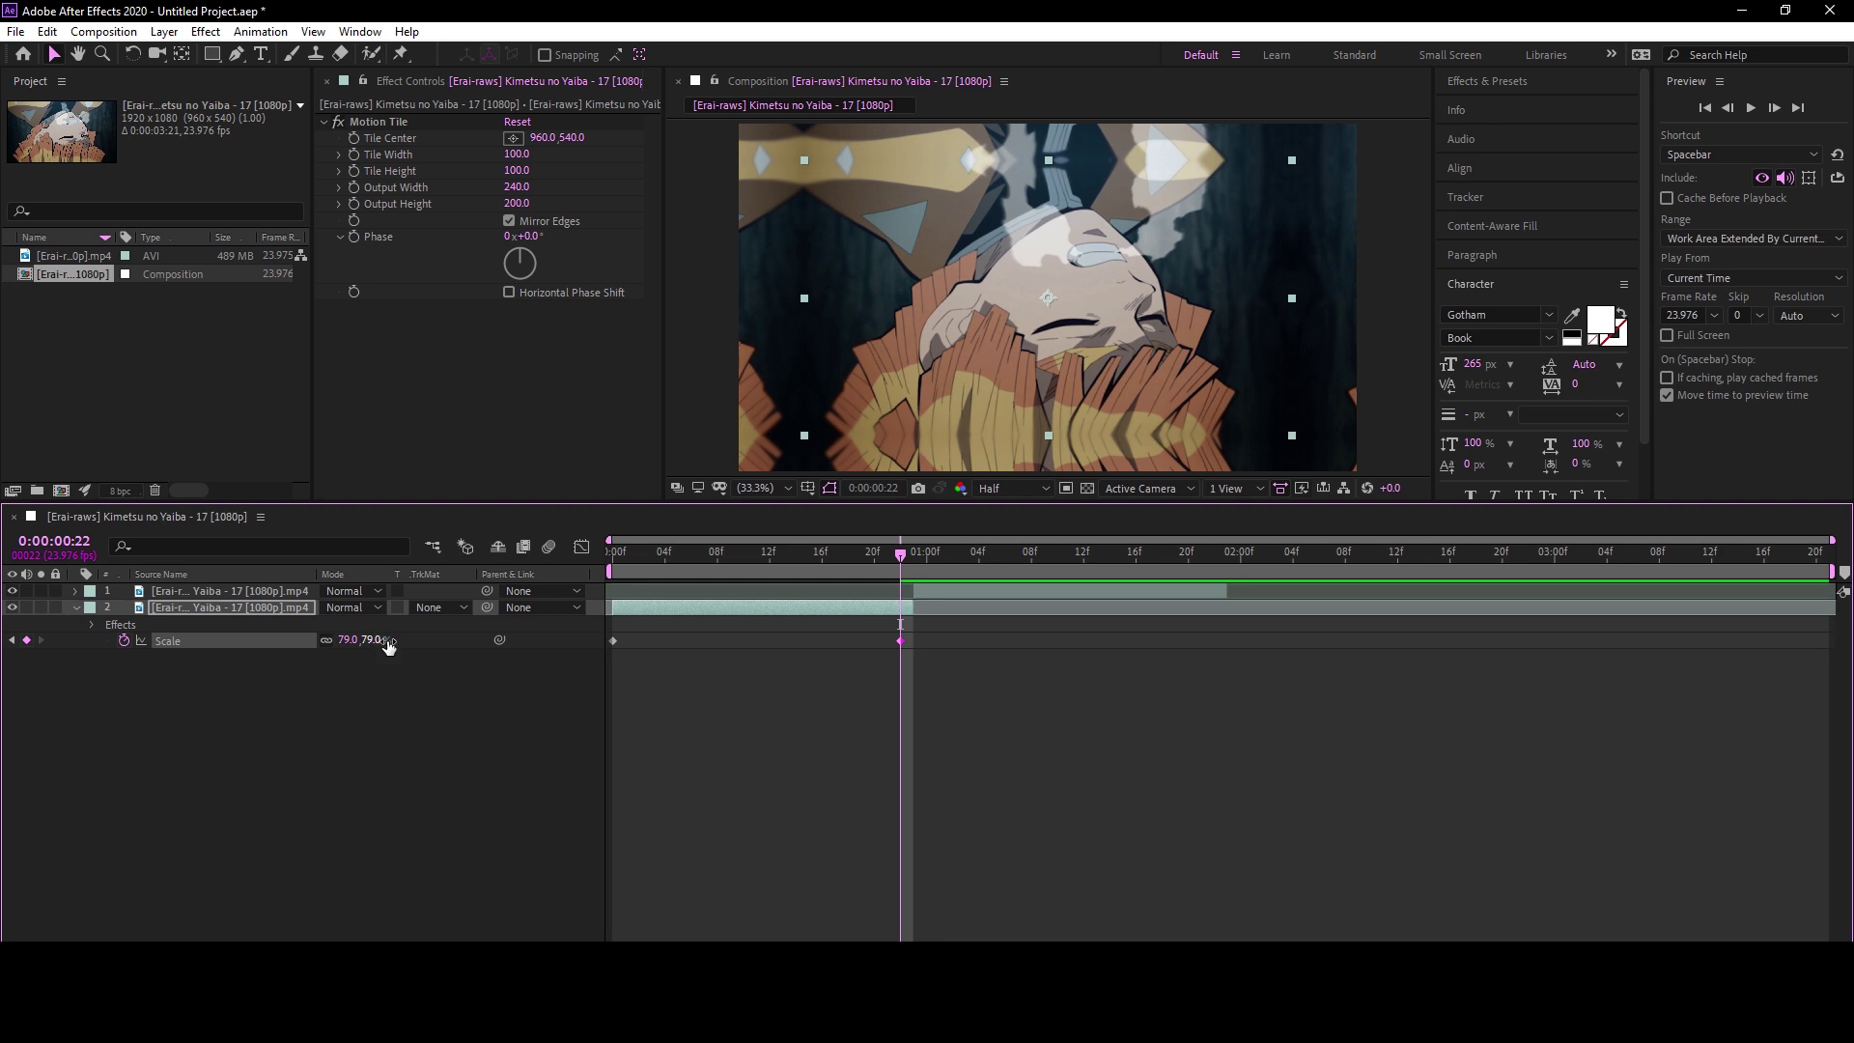
pyautogui.moveTo(388, 645); pyautogui.dragTo(371, 645)
pyautogui.click(1014, 669)
pyautogui.moveTo(901, 643); pyautogui.dragTo(938, 642)
pyautogui.click(582, 547)
# Show the Scale value graph and steepen the curve so scale drops sharply at the end
pyautogui.rightClick(719, 681)
pyautogui.click(778, 811)
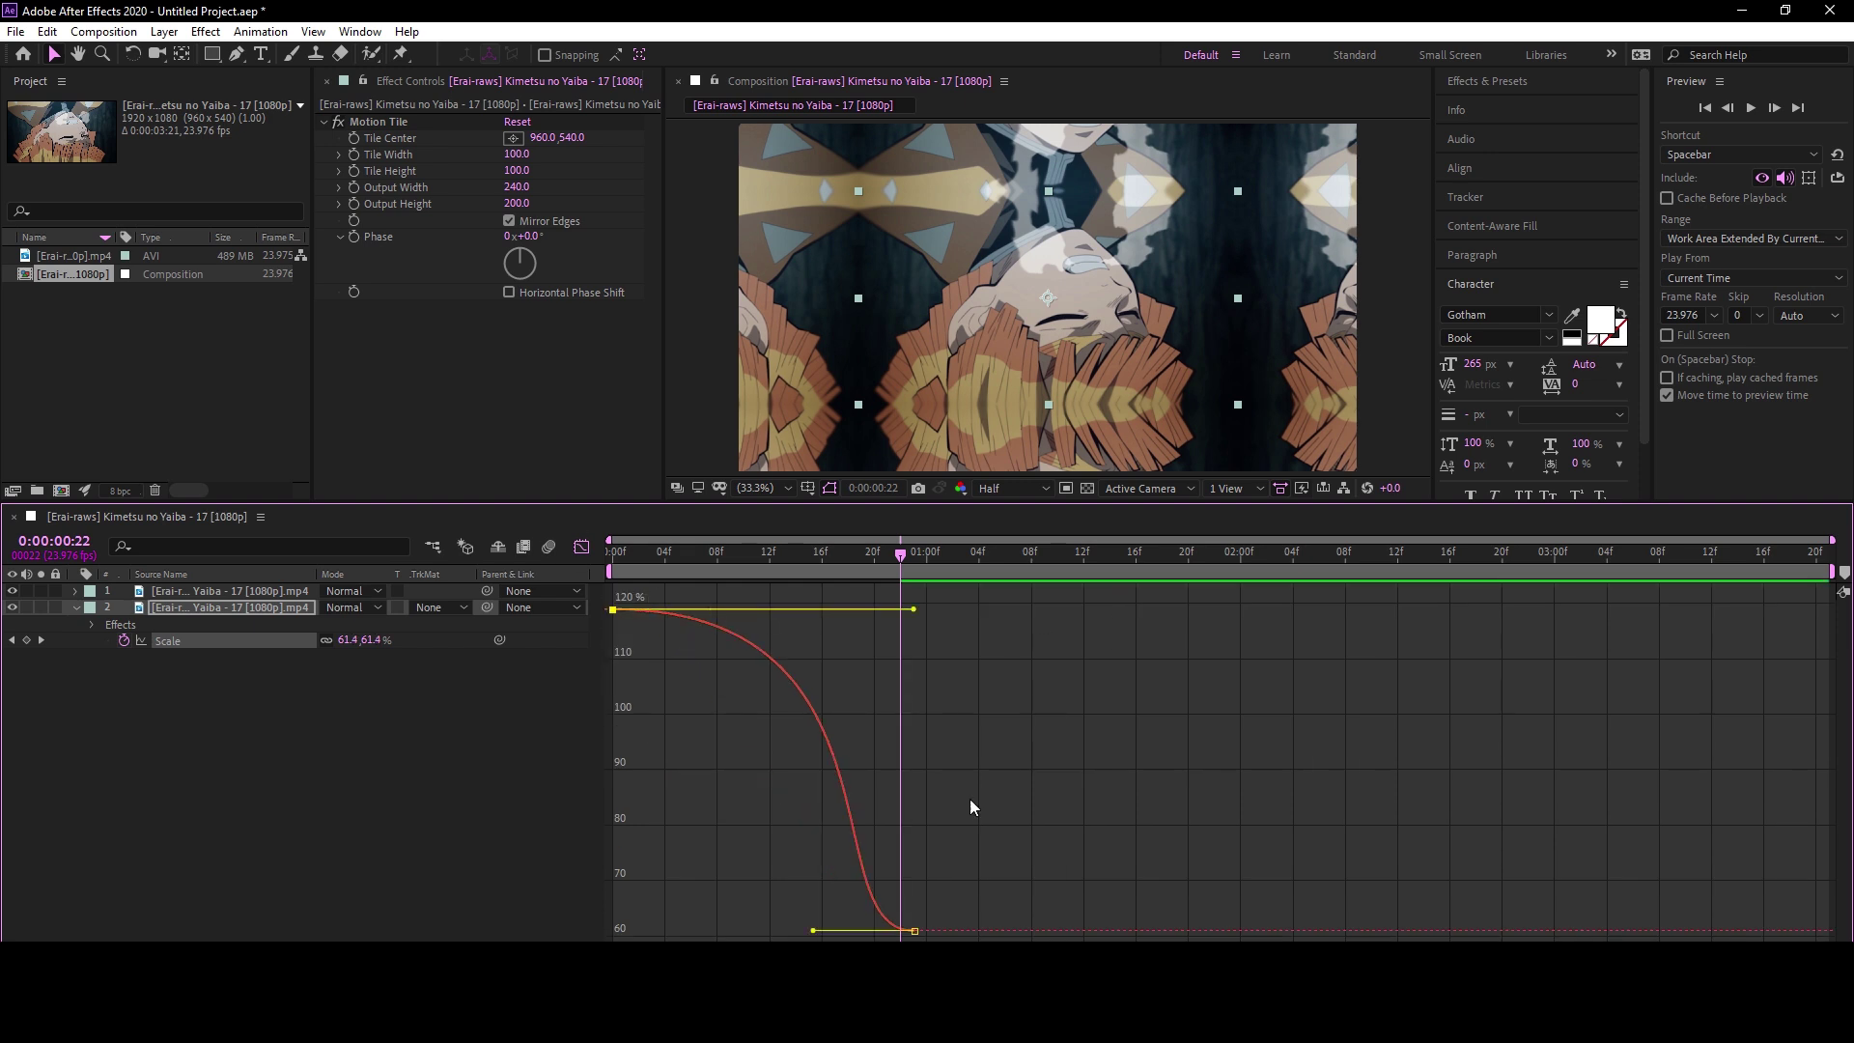
pyautogui.moveTo(829, 935)
pyautogui.mouseDown()
pyautogui.moveTo(894, 614)
pyautogui.moveTo(897, 643)
pyautogui.mouseUp()
pyautogui.moveTo(906, 559)
pyautogui.mouseDown()
pyautogui.moveTo(886, 564)
pyautogui.moveTo(925, 562)
pyautogui.moveTo(945, 589)
pyautogui.mouseUp()
pyautogui.hotkey('shift', 'F3')
# Set the end Scale keyframe at 0:00:00:22 to 50% and preview the transition
pyautogui.click(906, 566)
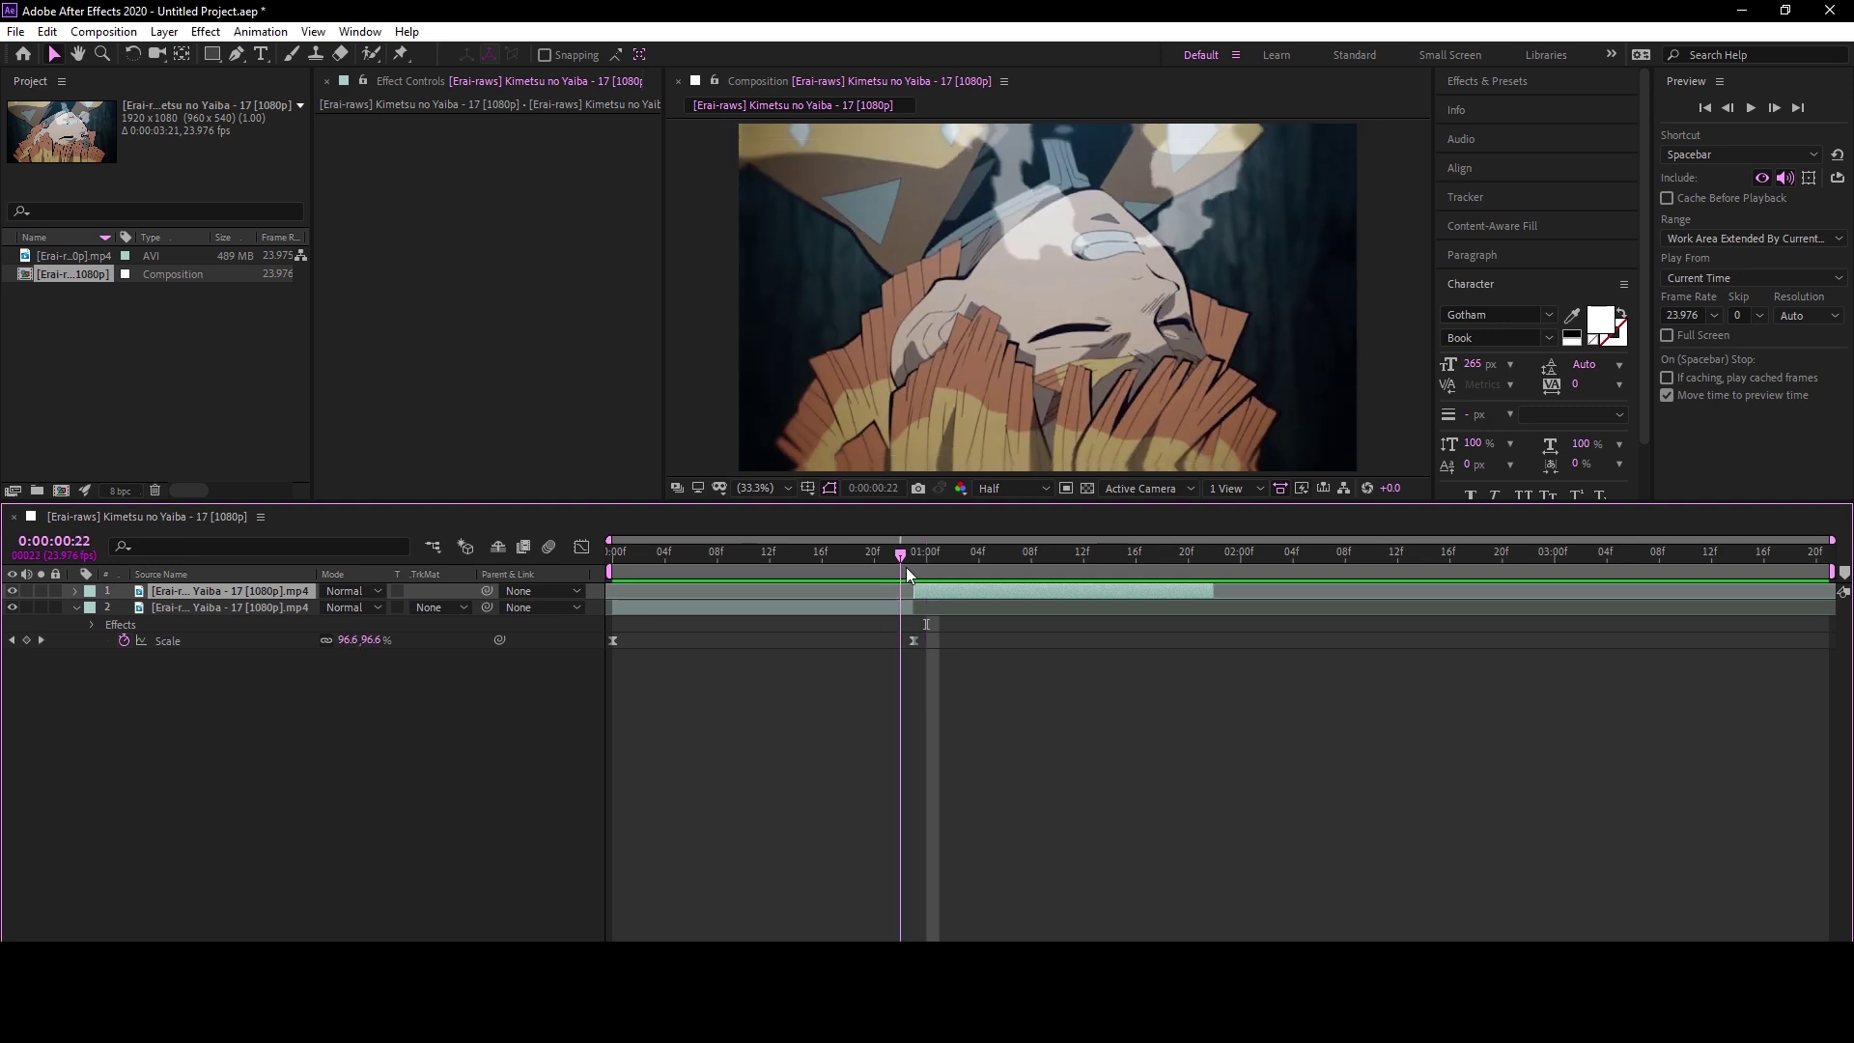
pyautogui.moveTo(914, 640); pyautogui.dragTo(900, 641)
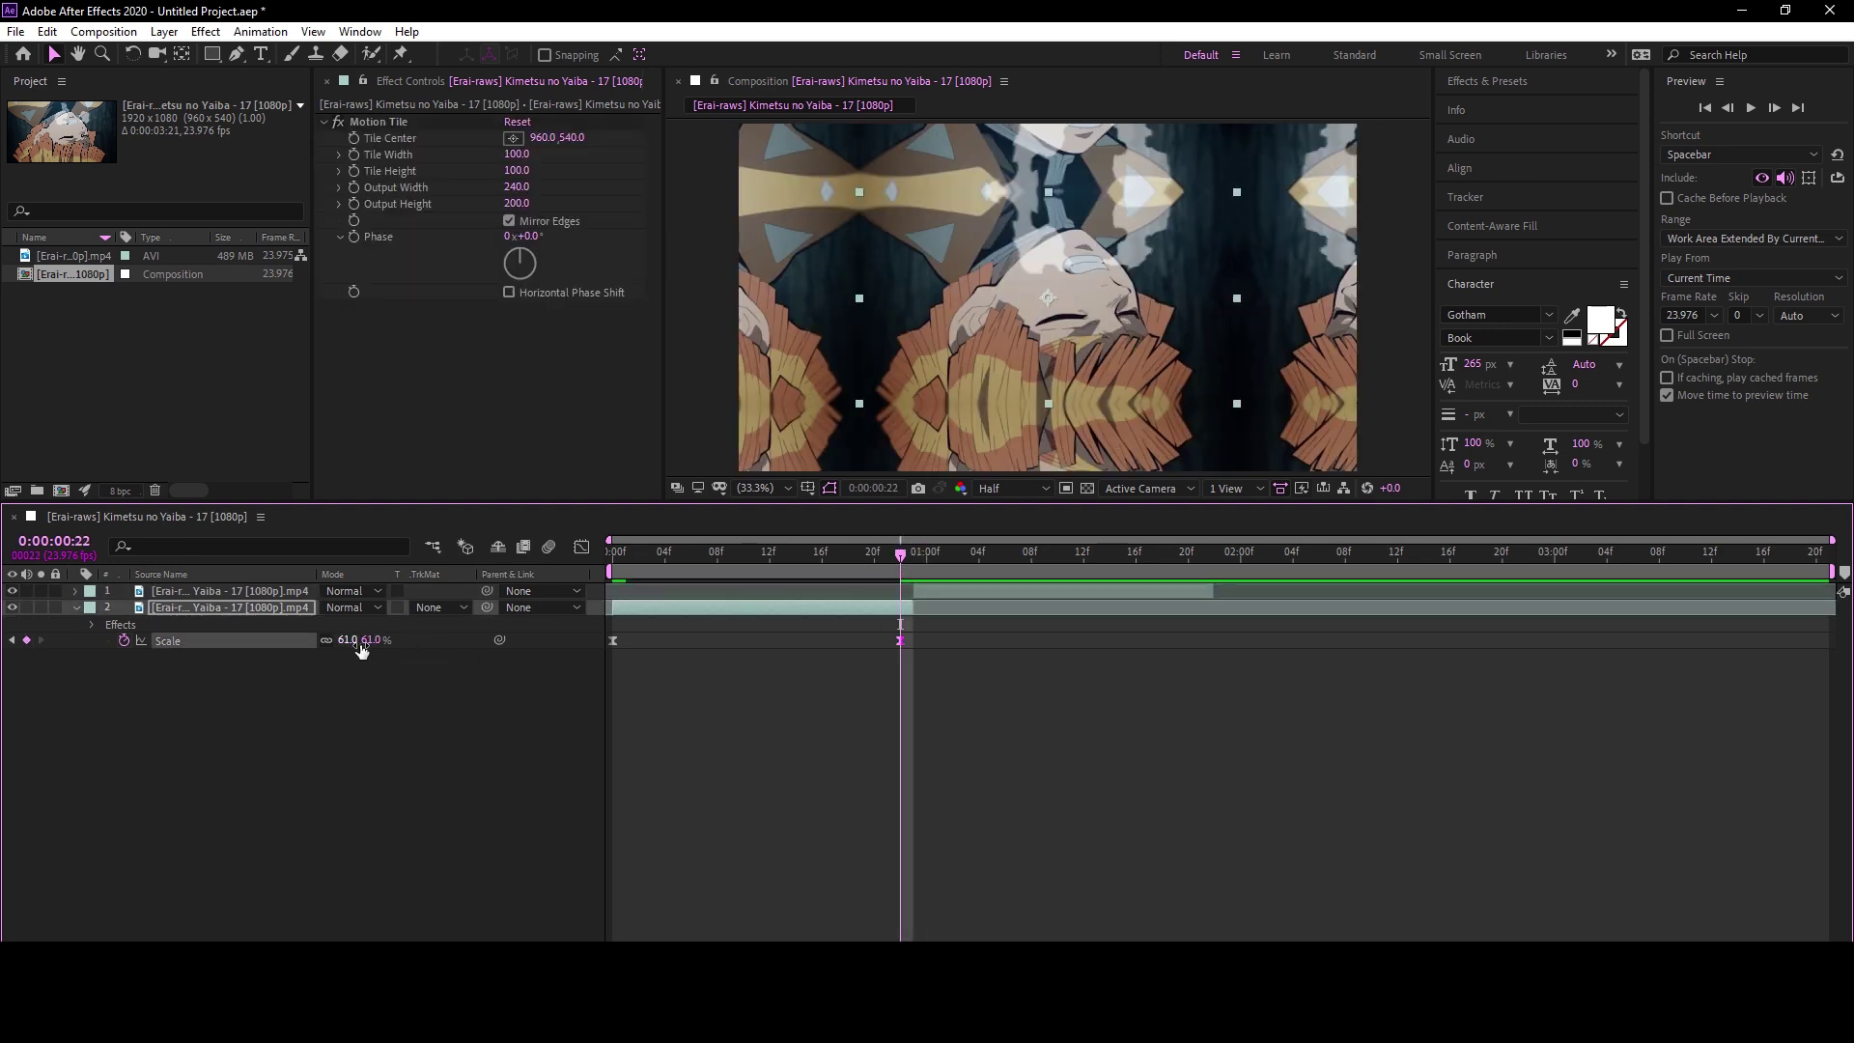
pyautogui.moveTo(360, 649); pyautogui.dragTo(713, 652)
pyautogui.moveTo(900, 640); pyautogui.dragTo(906, 629)
pyautogui.click(582, 547)
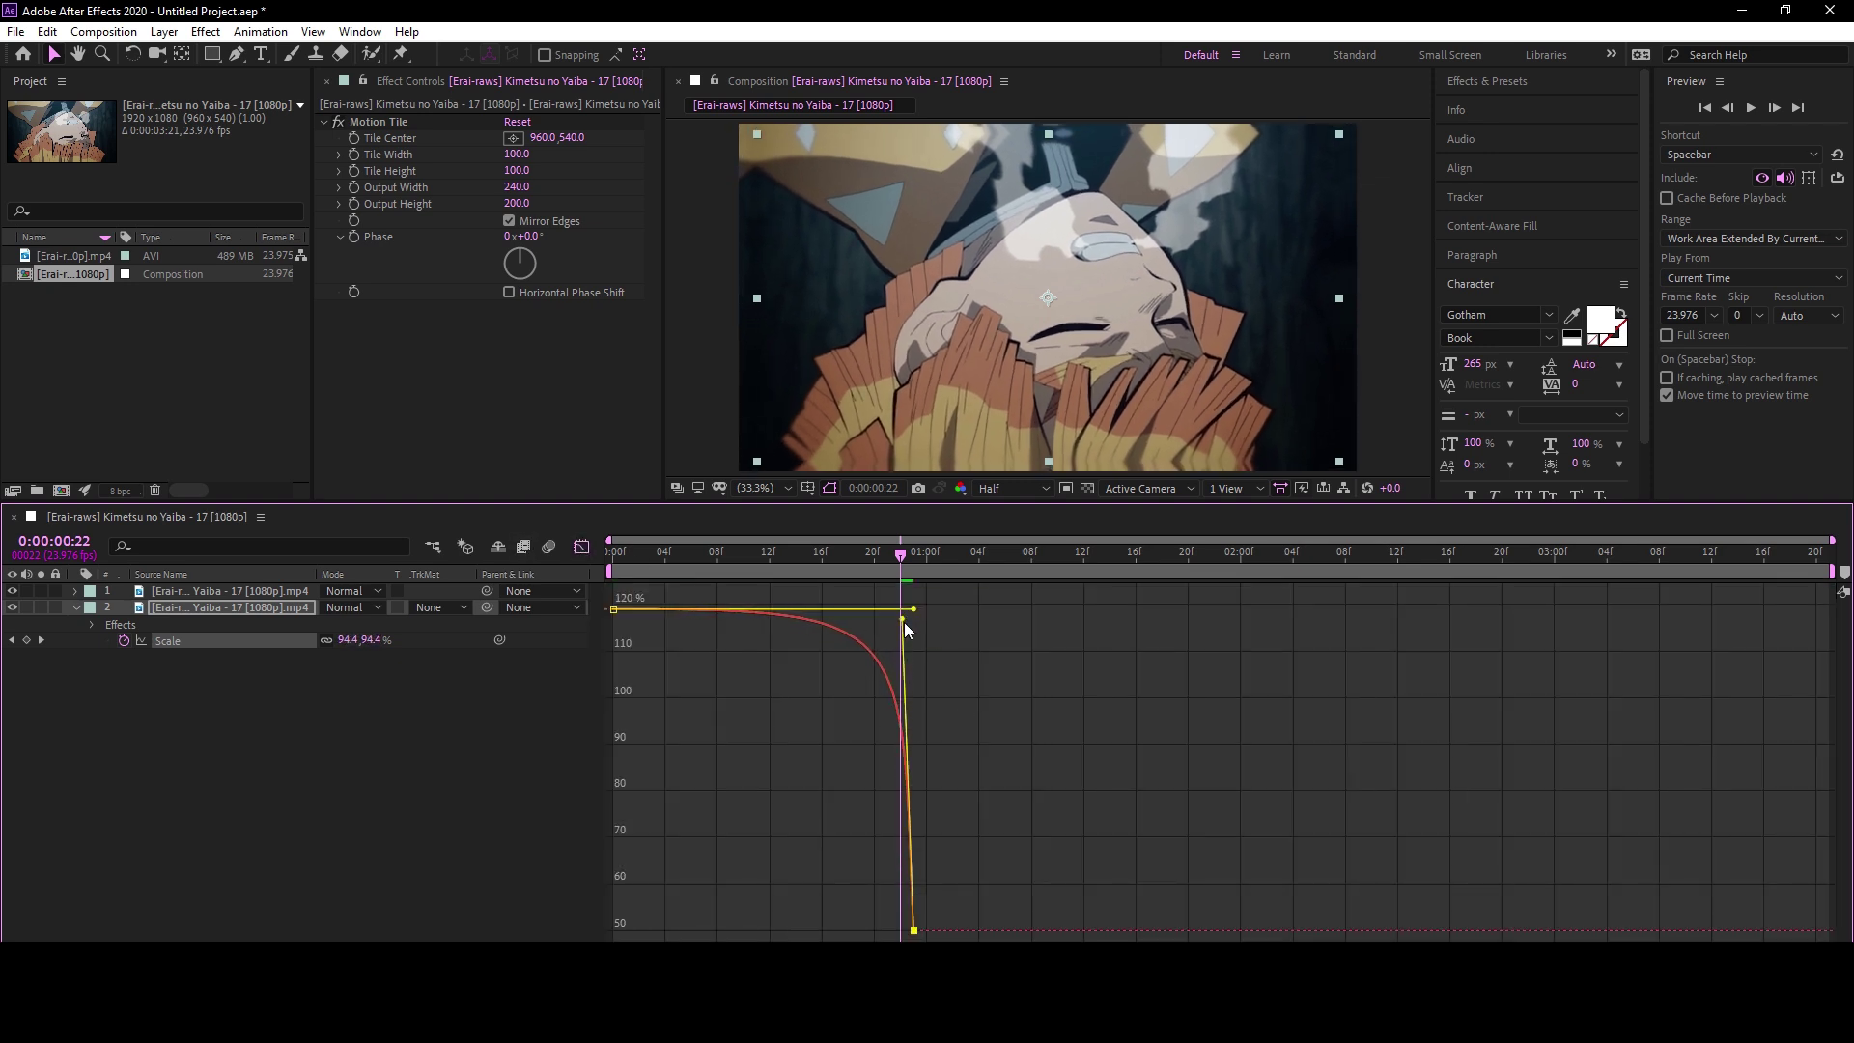
pyautogui.press('space')
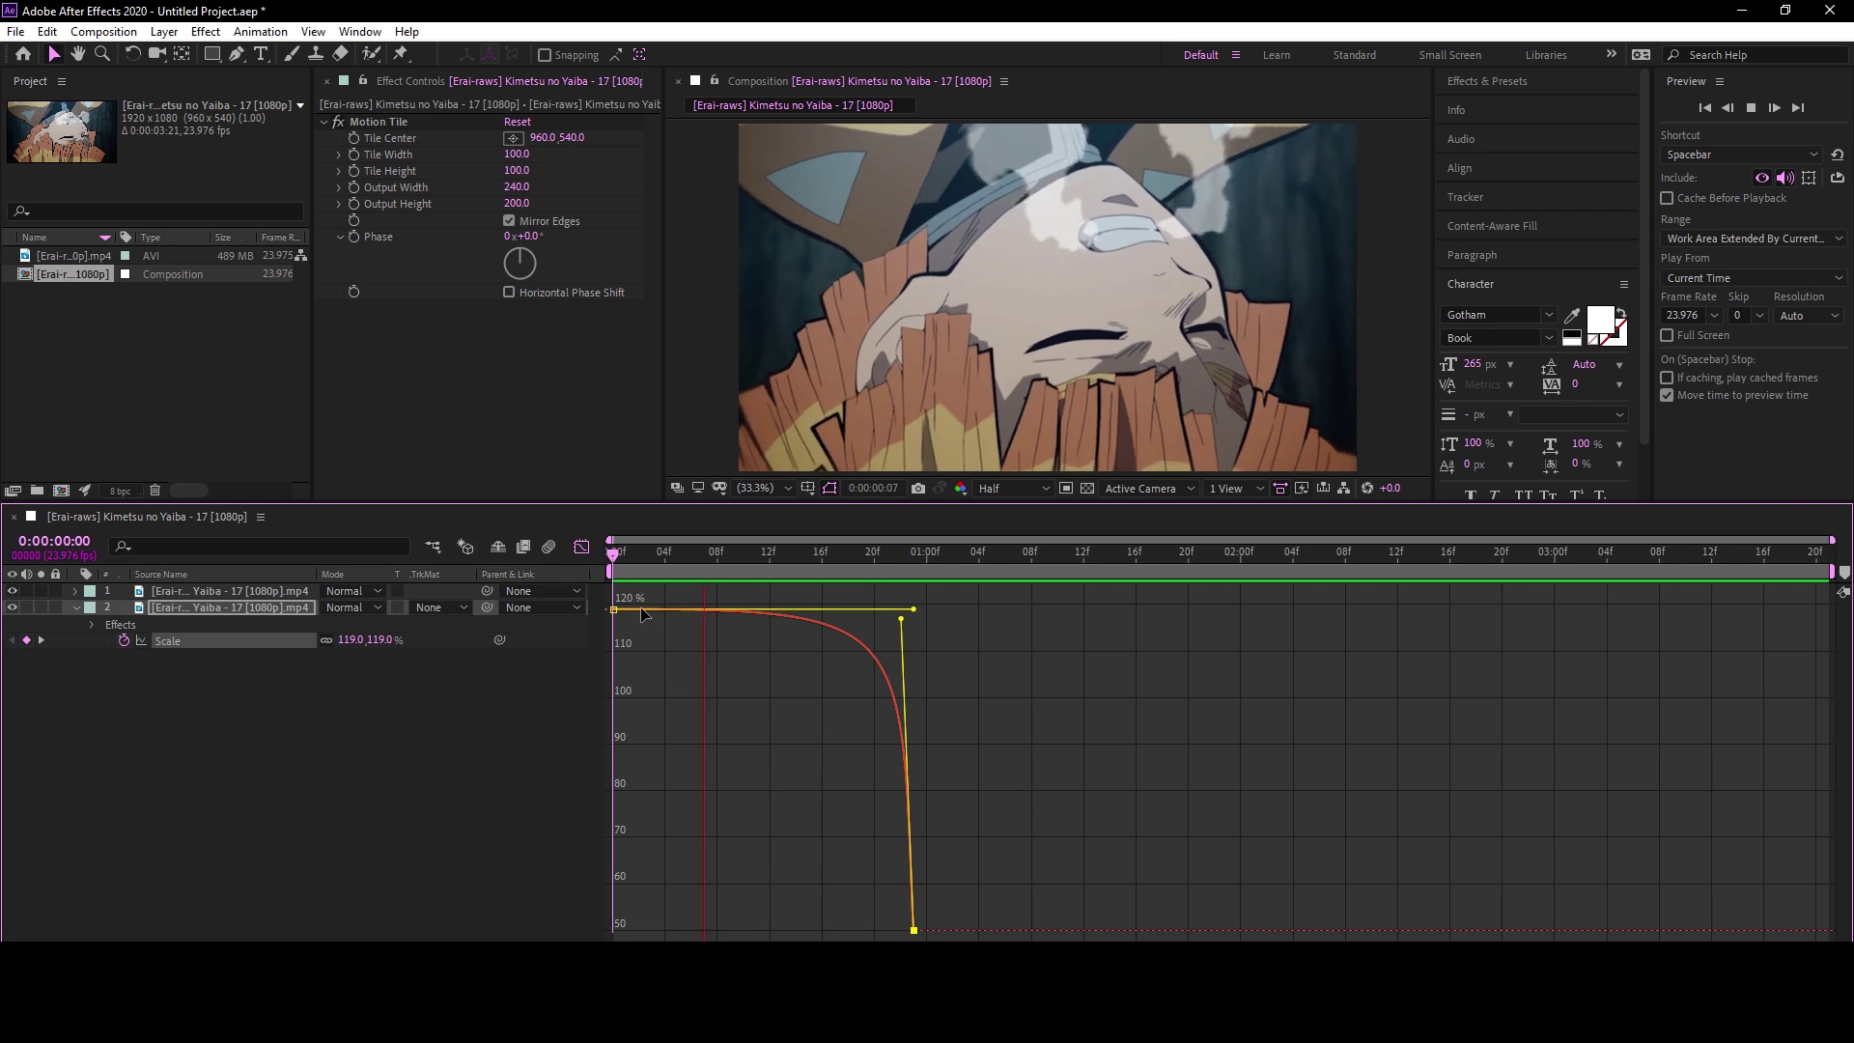
pyautogui.click(581, 547)
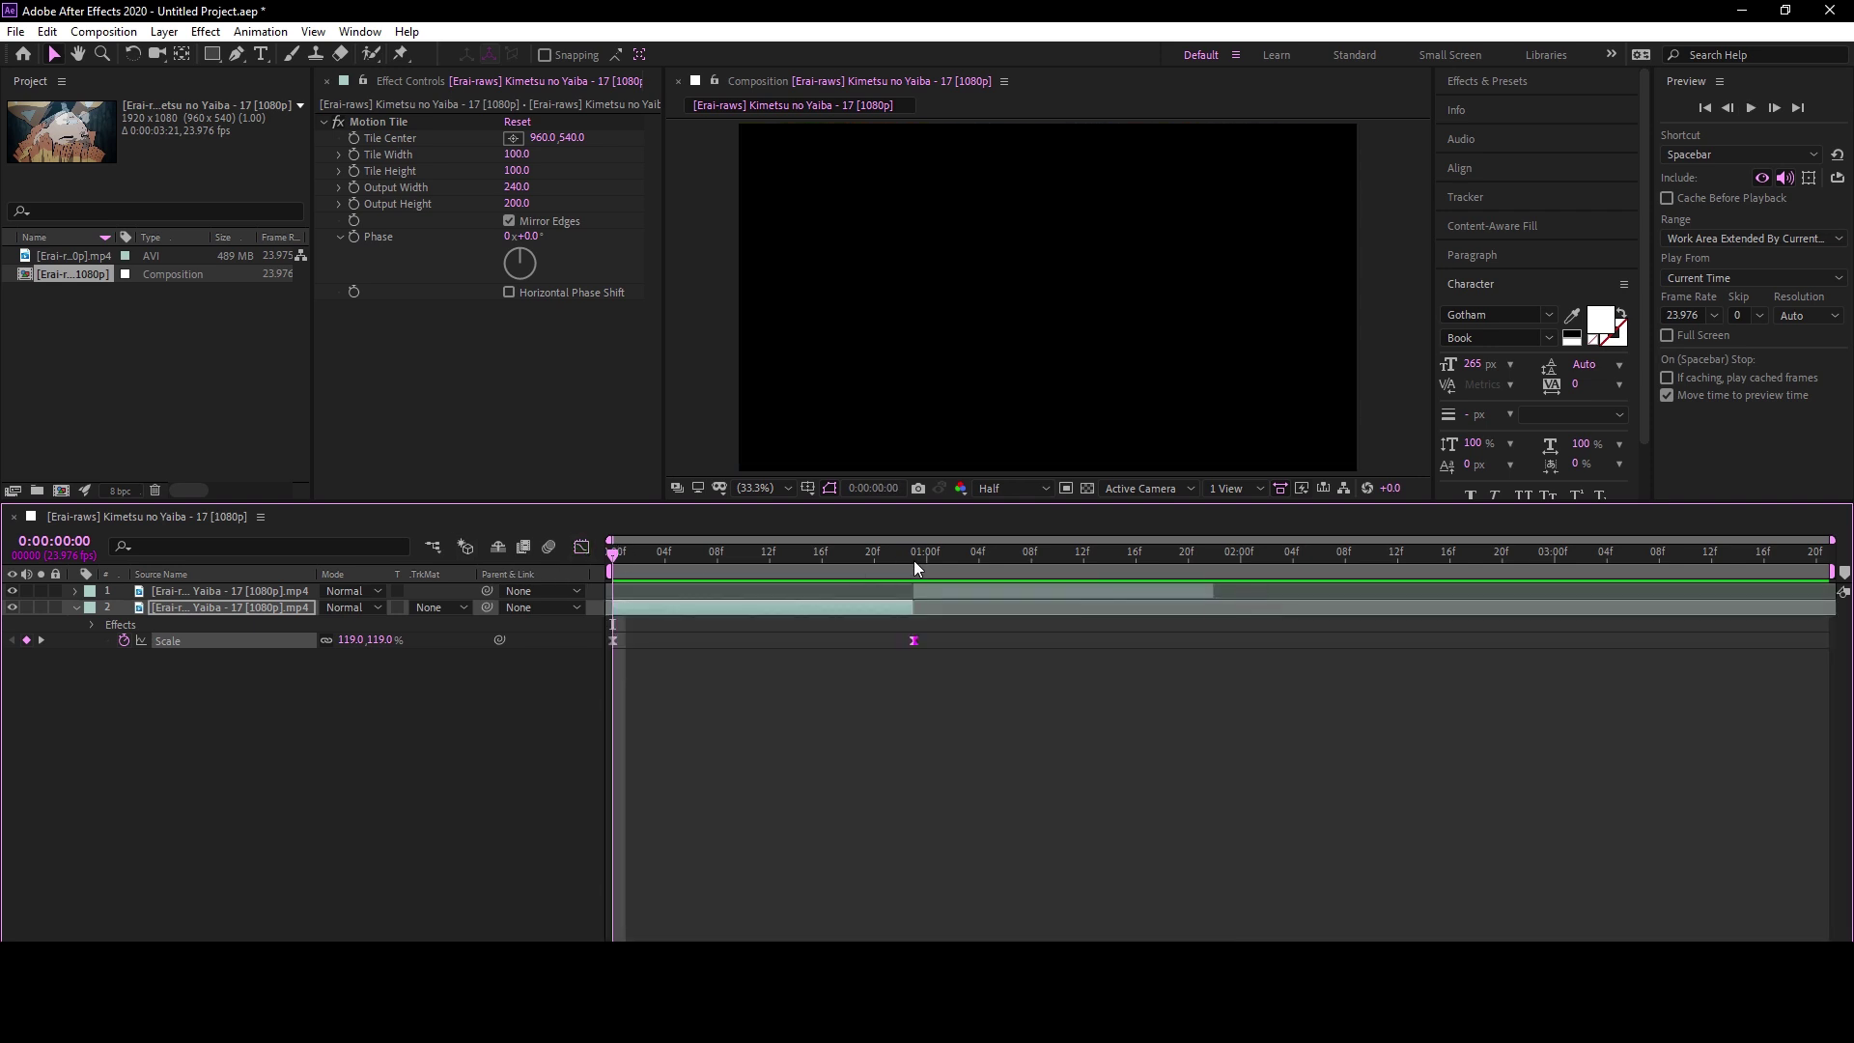
# Keyframe the upper clip's Scale from 279% down to 100%, placing the 100% keyframe later
pyautogui.moveTo(360, 615); pyautogui.dragTo(417, 628)
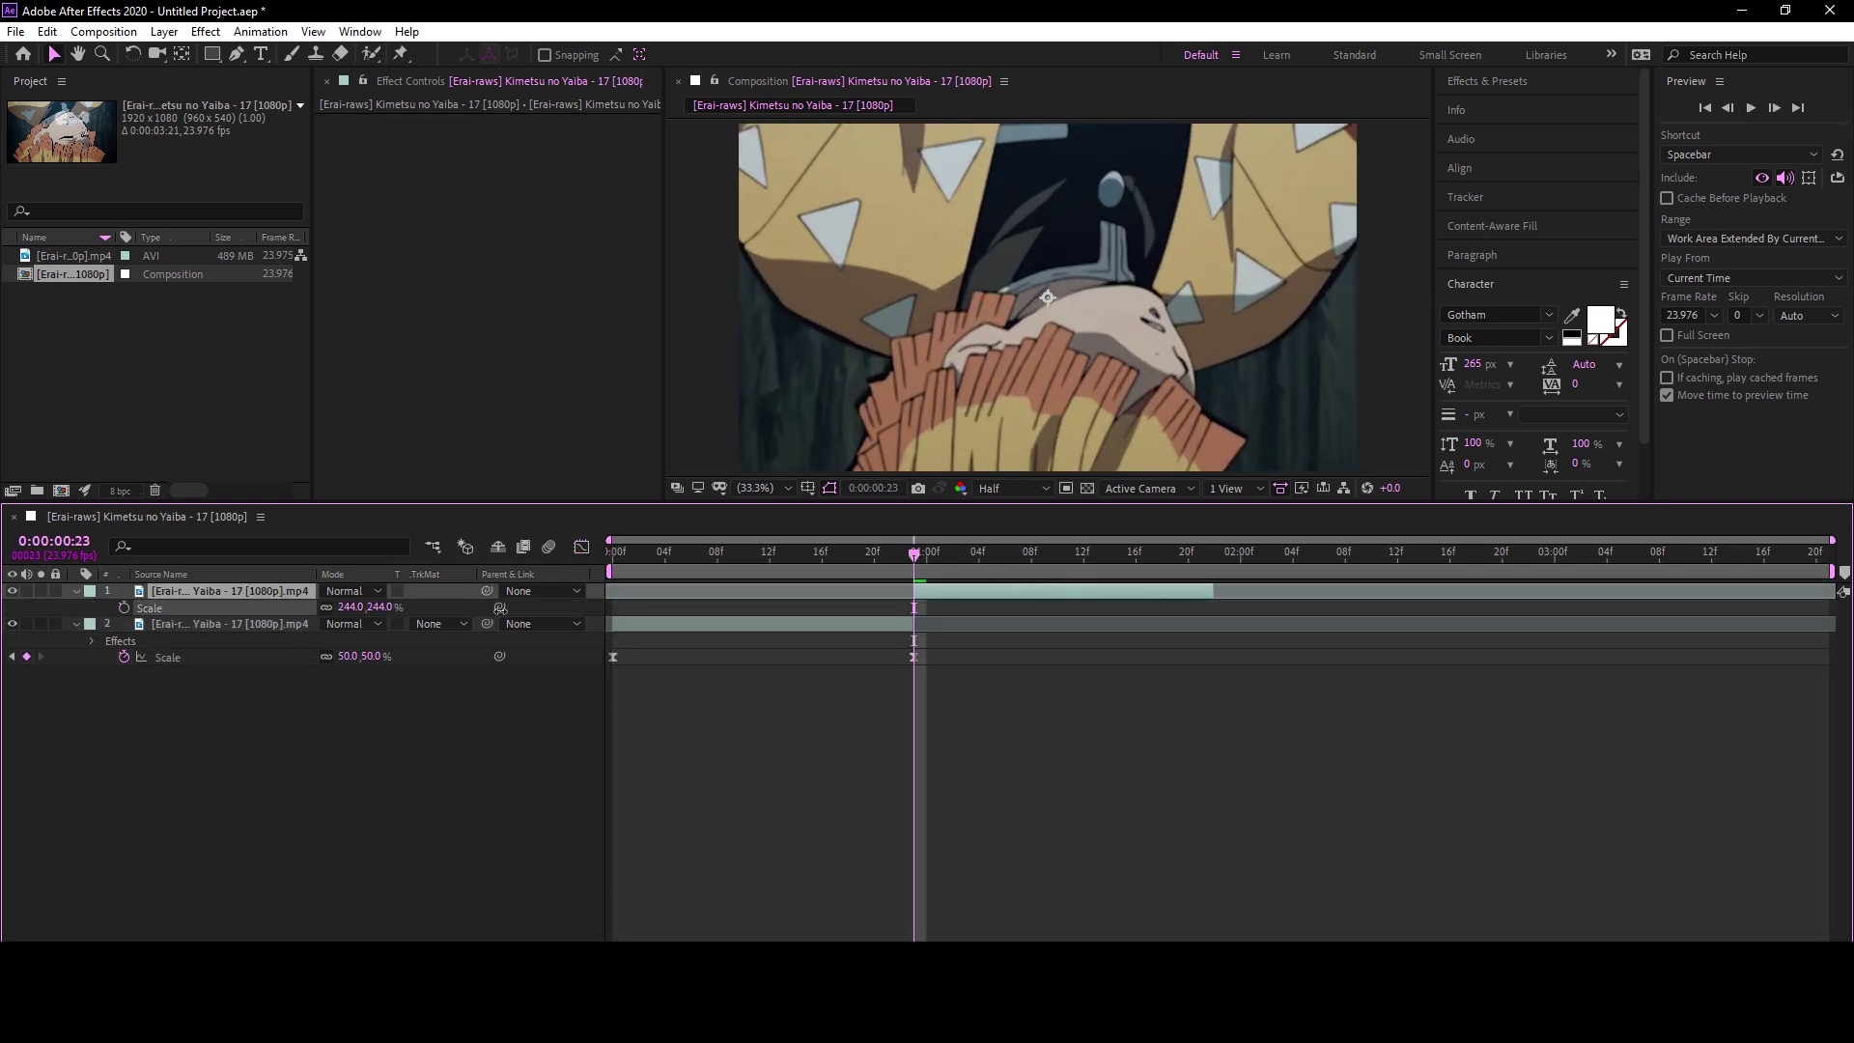
pyautogui.click(348, 607)
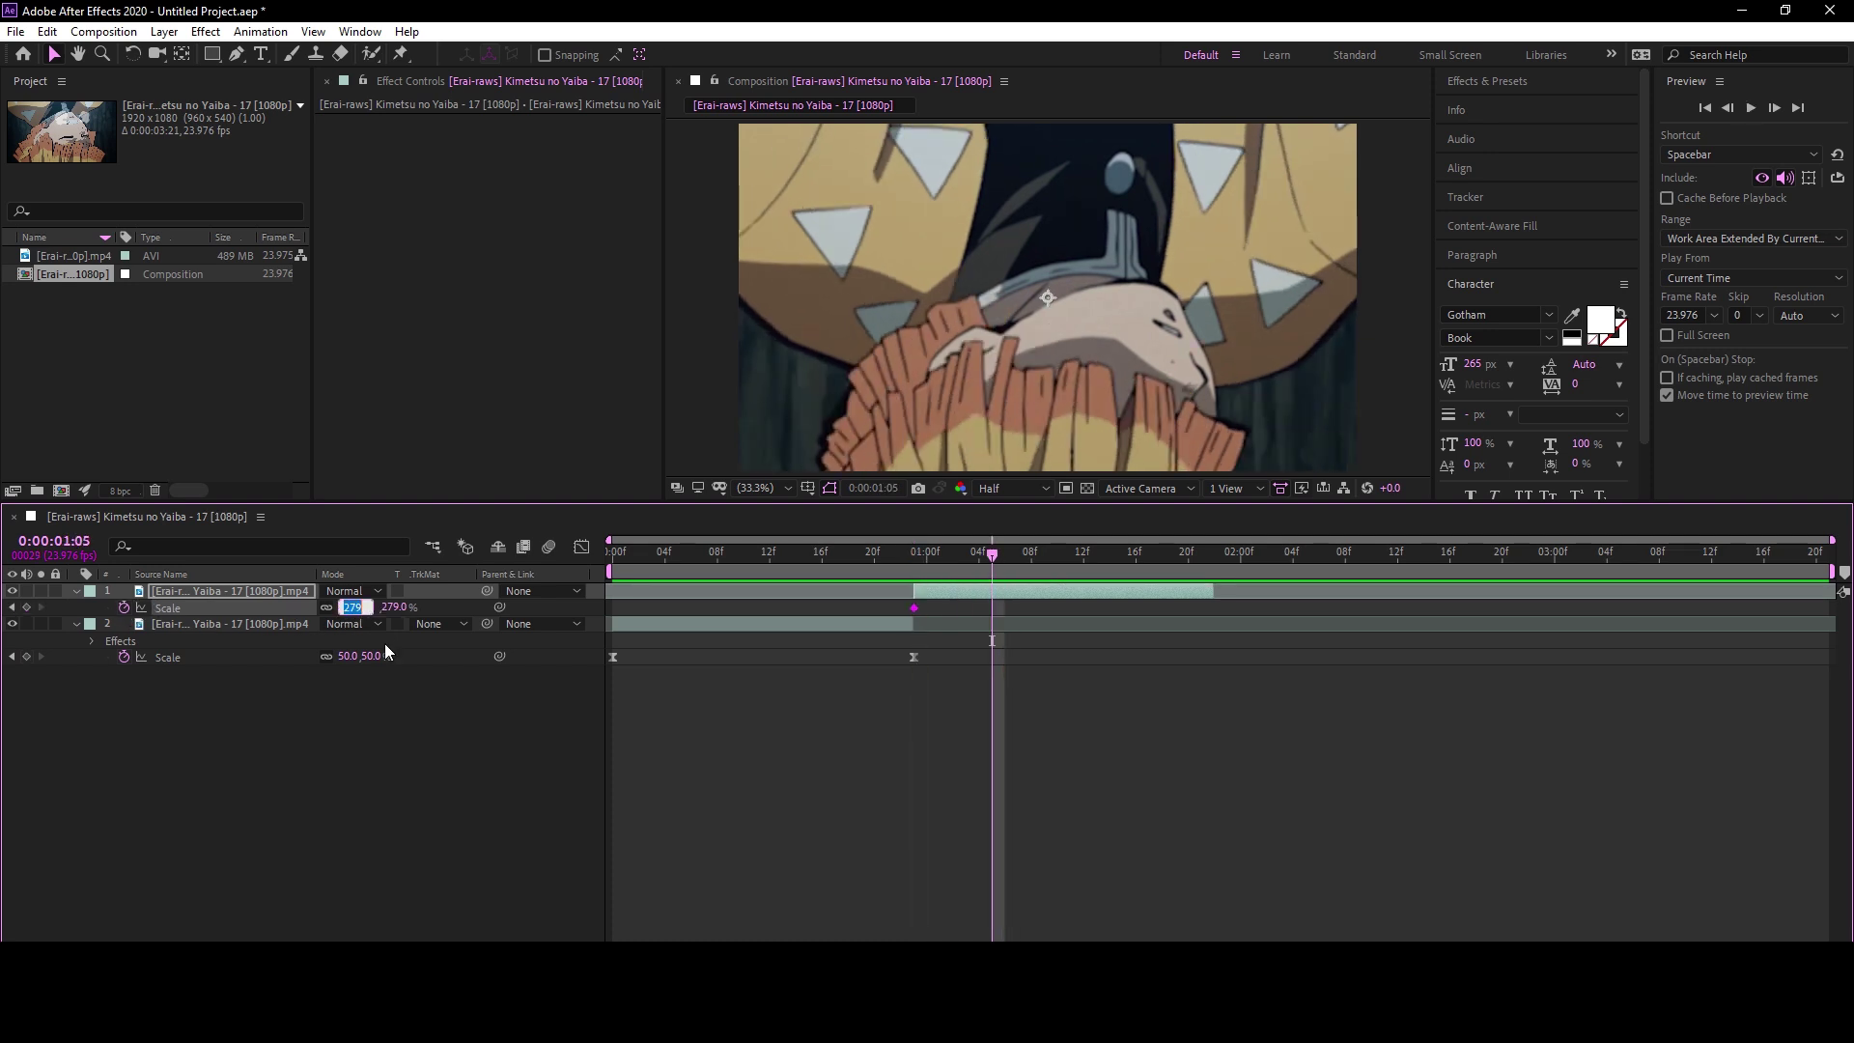
pyautogui.write('0')
pyautogui.press('Return')
pyautogui.moveTo(993, 607); pyautogui.dragTo(1192, 608)
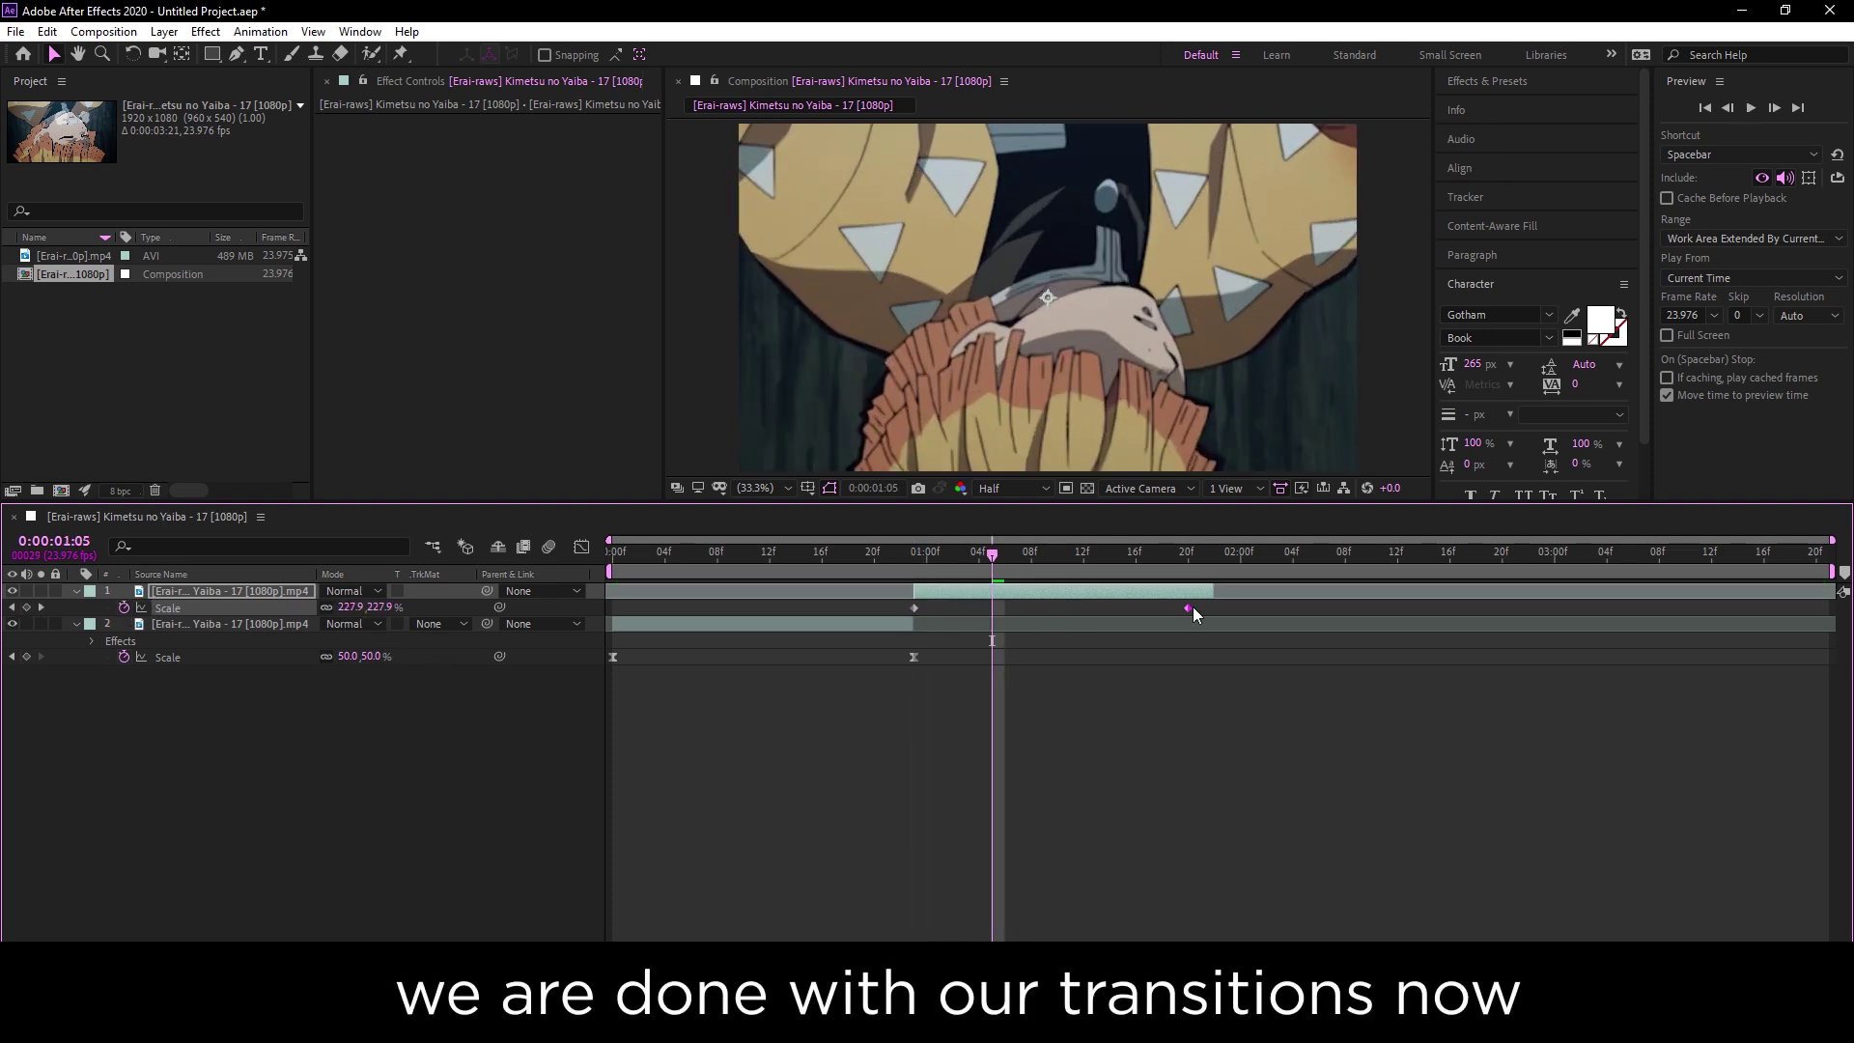
# Ease the upper clip's Scale curve so it plunges sharply into the 100% keyframe
pyautogui.click(582, 548)
pyautogui.moveTo(840, 585); pyautogui.dragTo(985, 869)
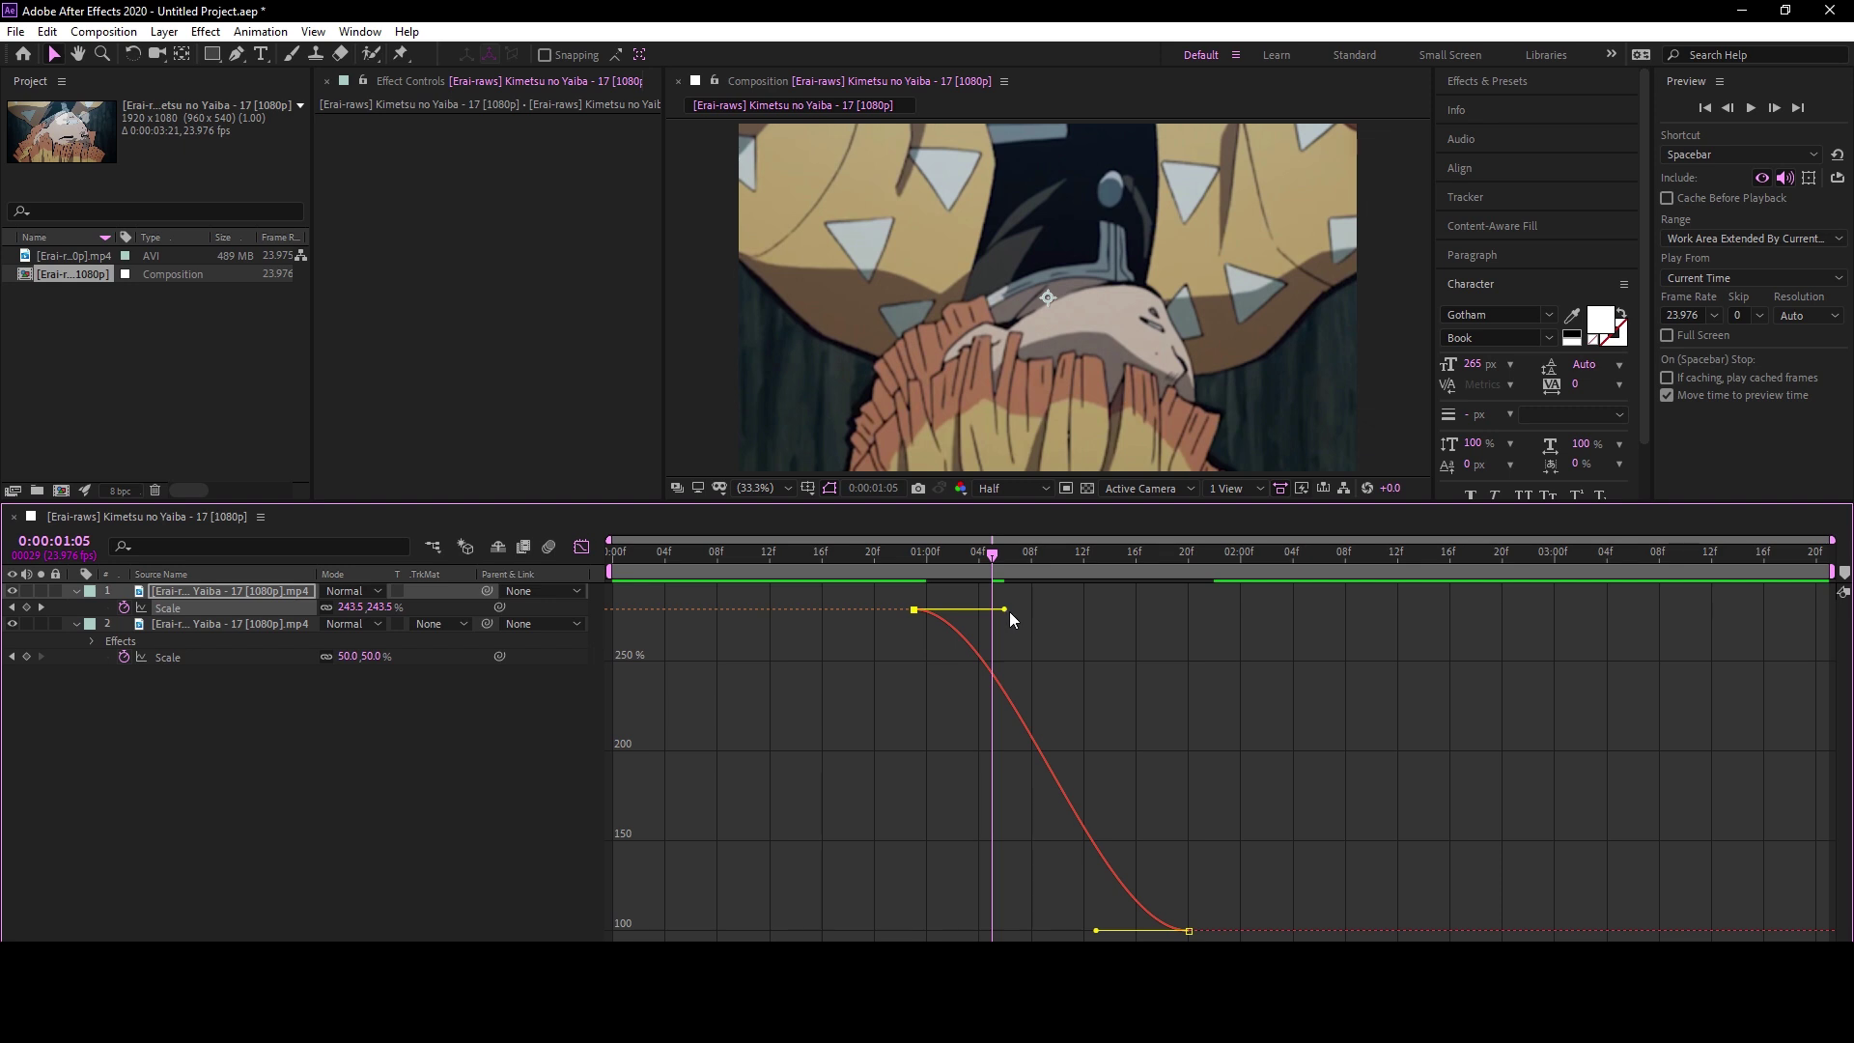
pyautogui.moveTo(1010, 612); pyautogui.dragTo(923, 927)
pyautogui.moveTo(1097, 930); pyautogui.dragTo(914, 921)
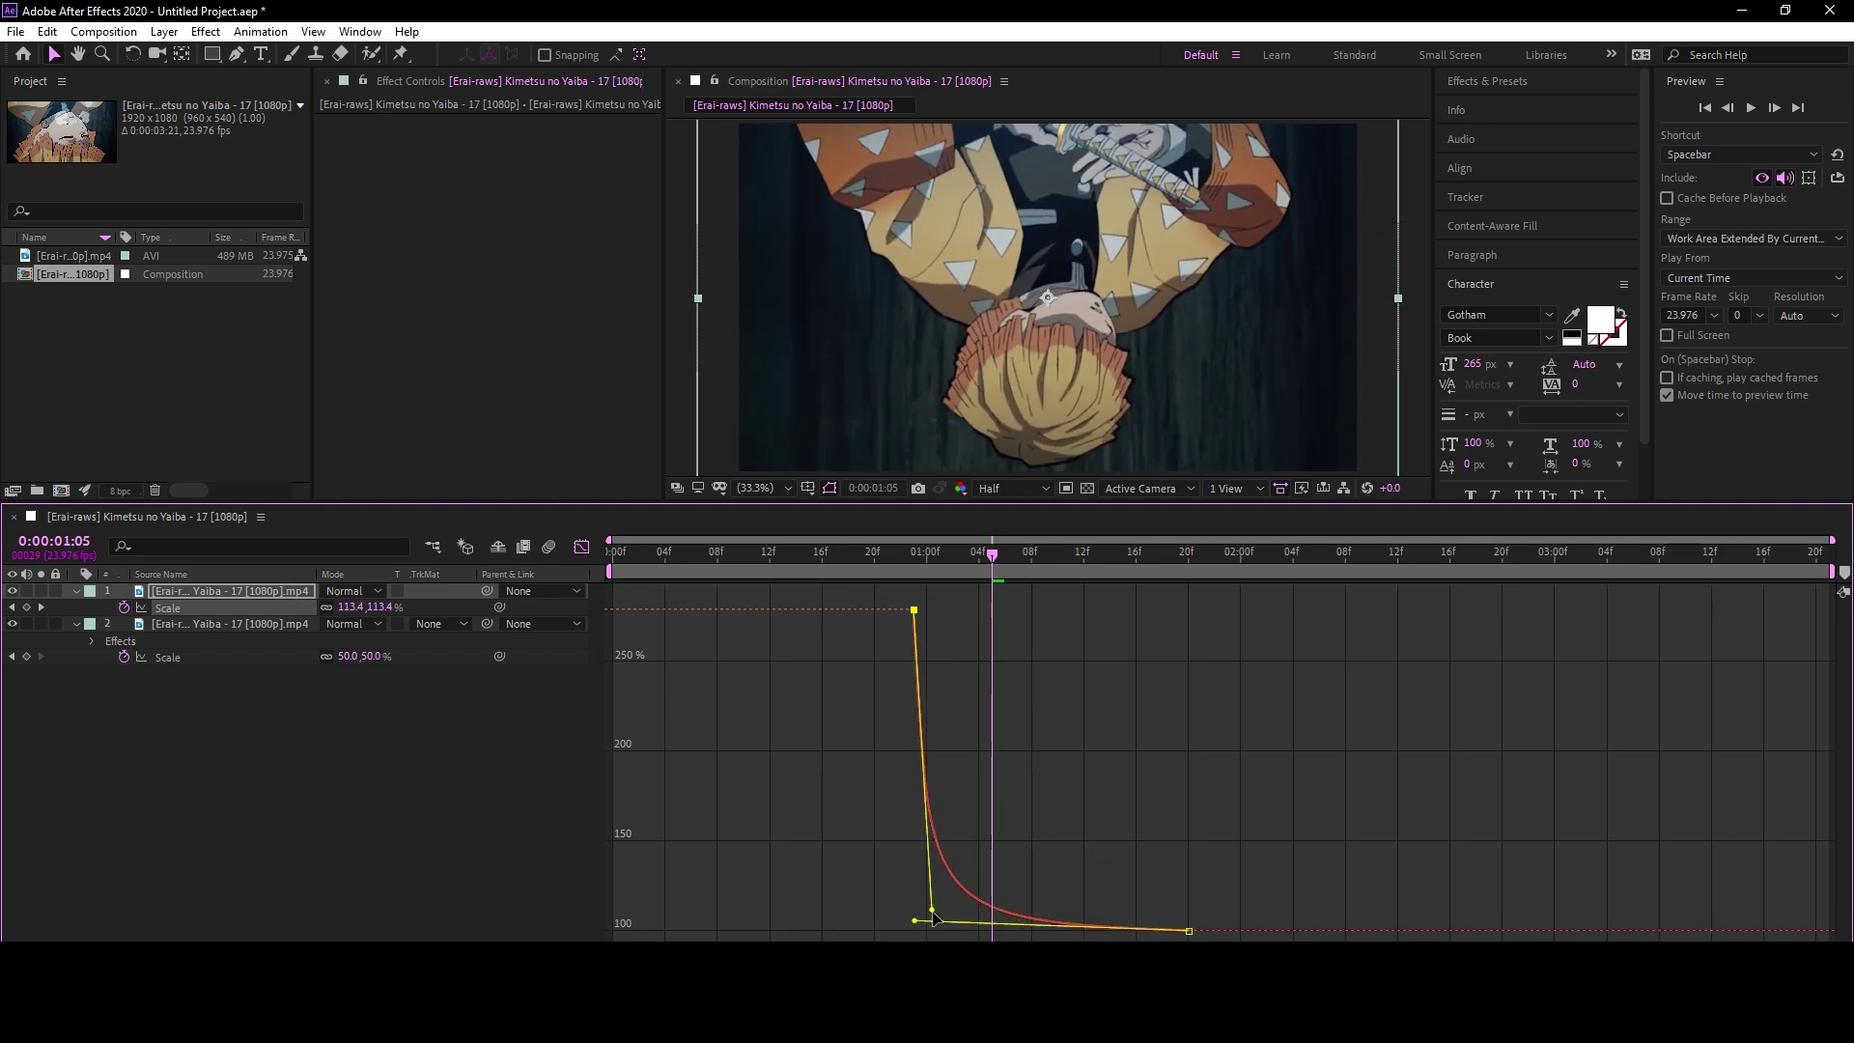
pyautogui.click(775, 556)
pyautogui.press('space')
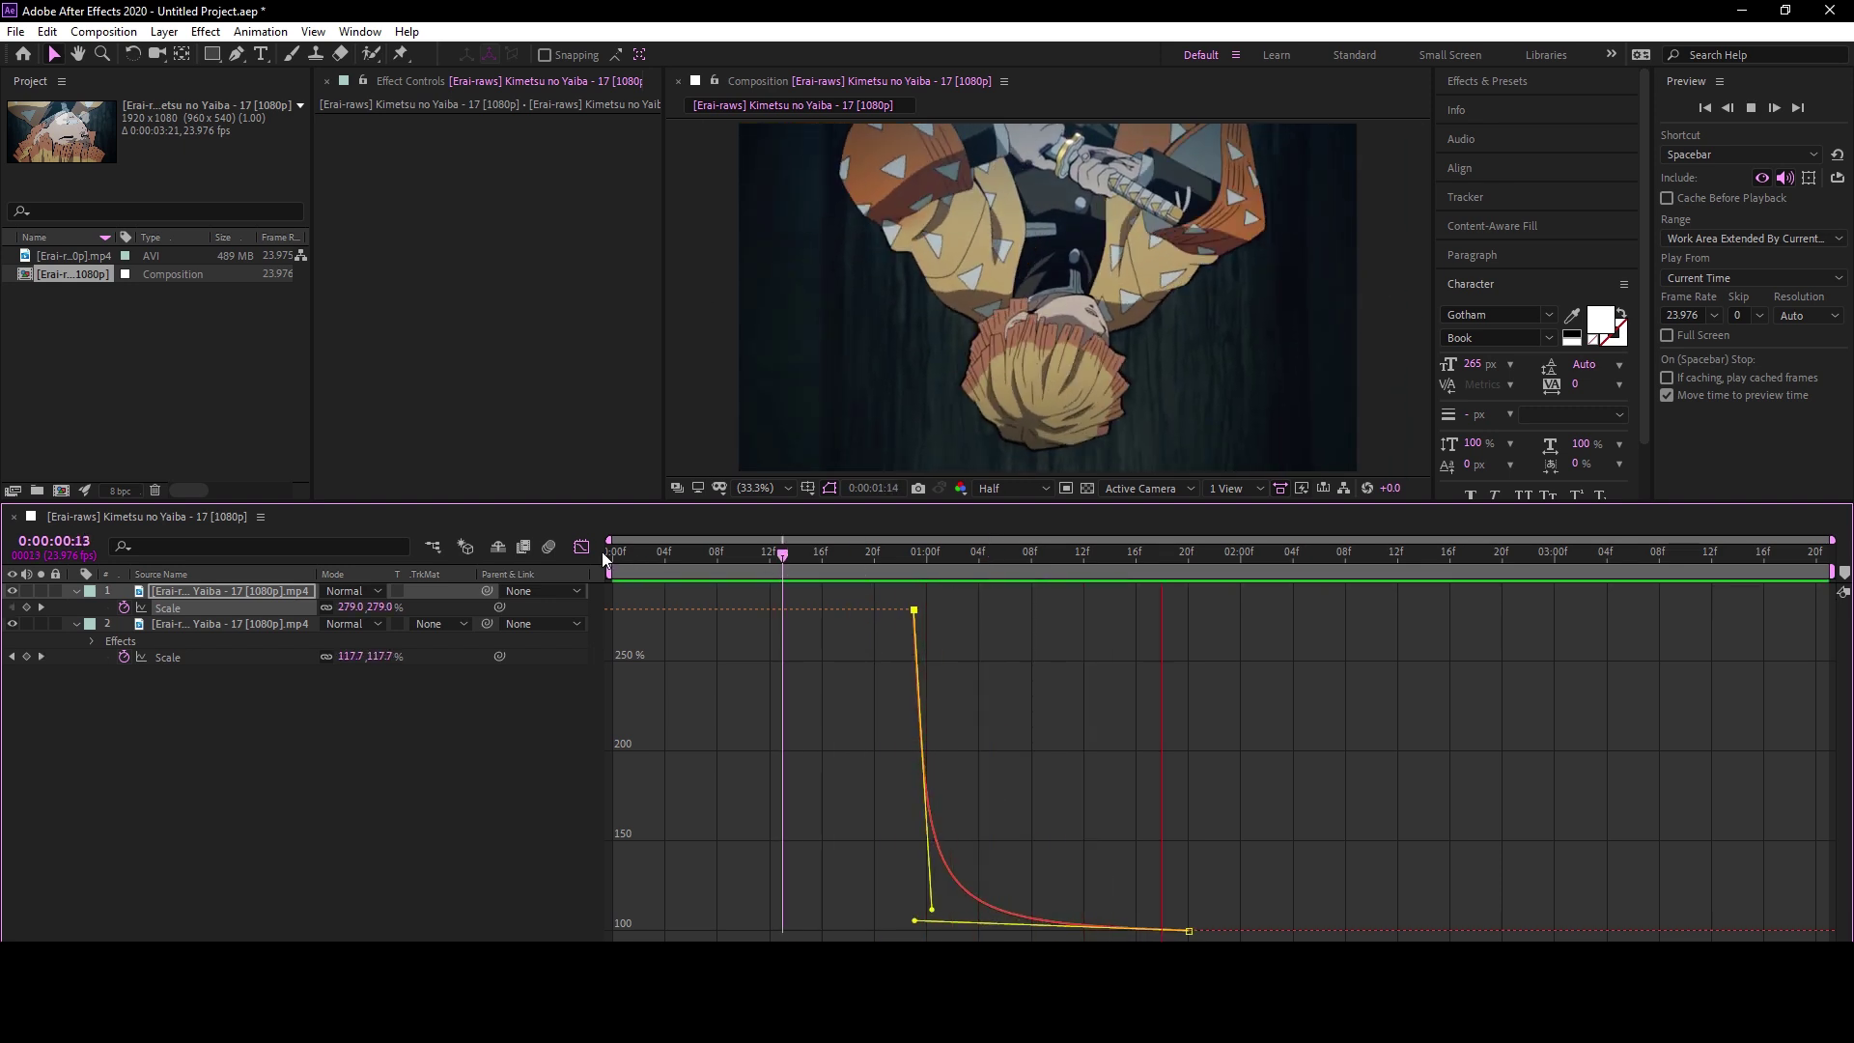
# Move the lower clip's first Scale keyframe to 0:00:00:13 and preview both zooms
pyautogui.click(616, 554)
pyautogui.click(581, 547)
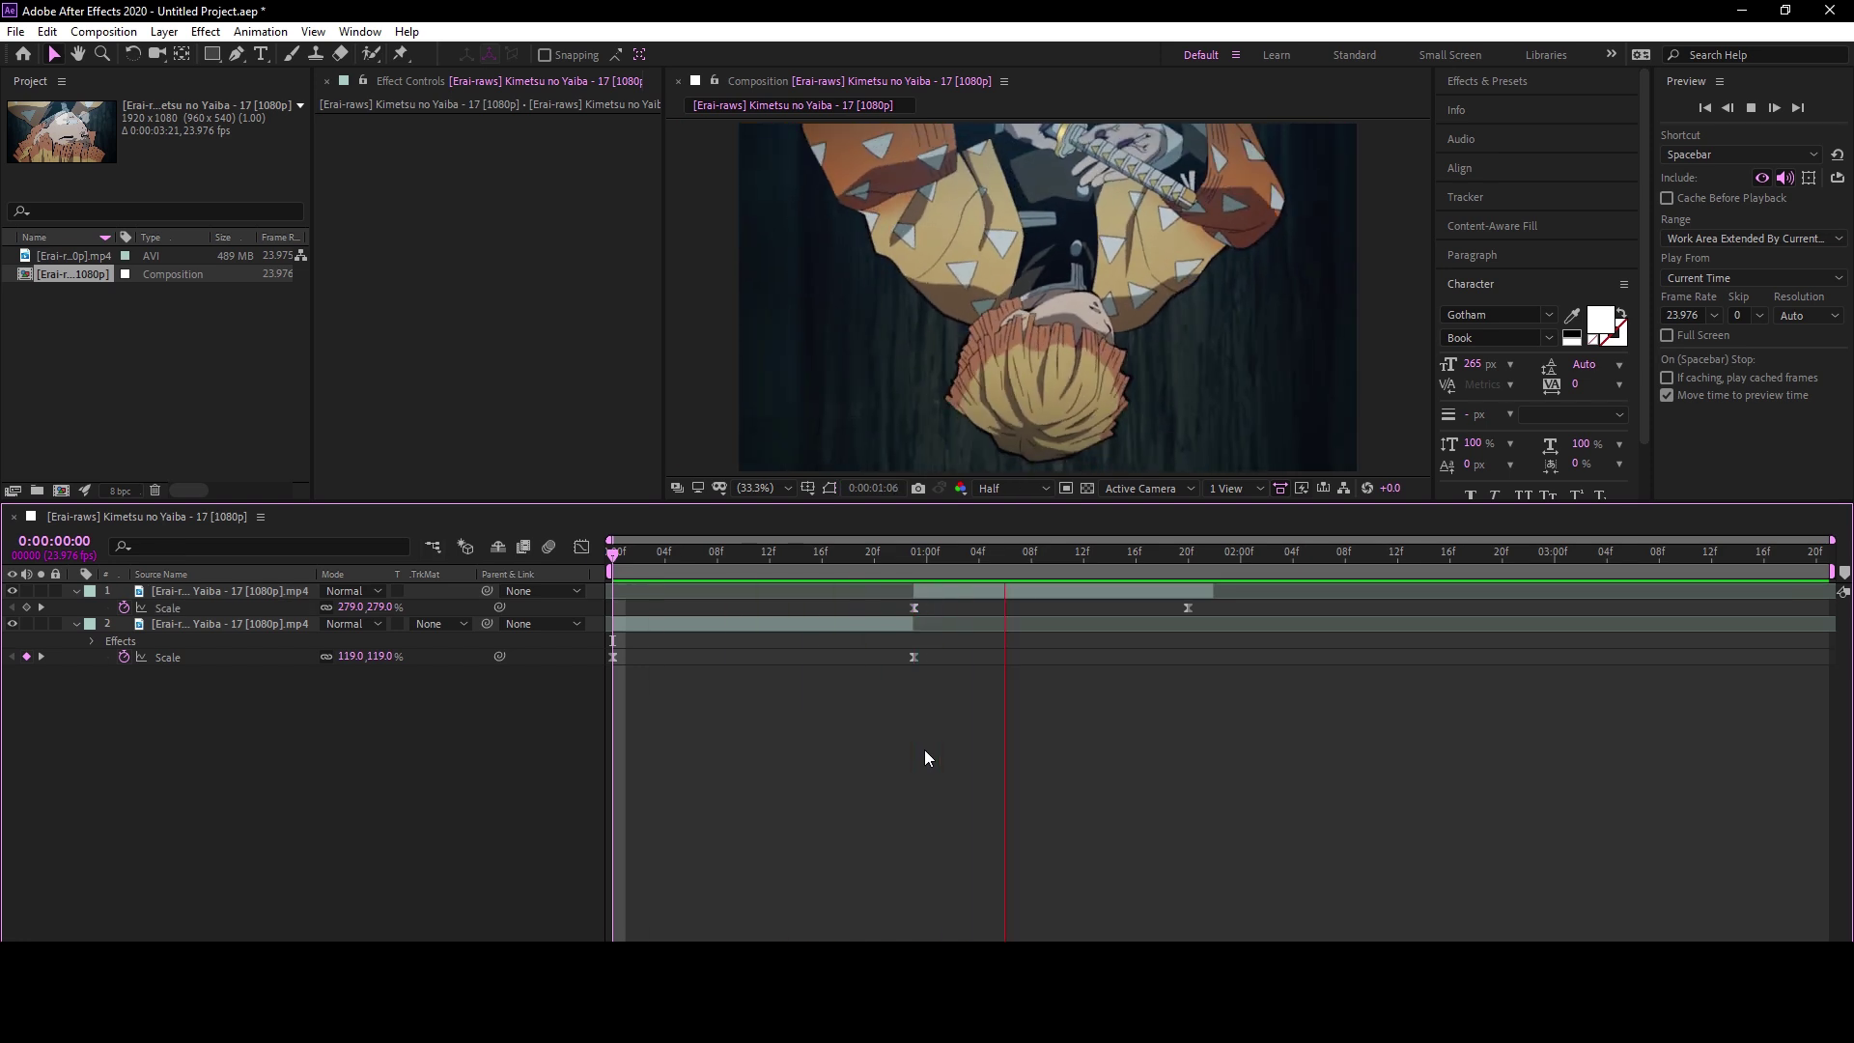
pyautogui.click(810, 556)
pyautogui.press('space')
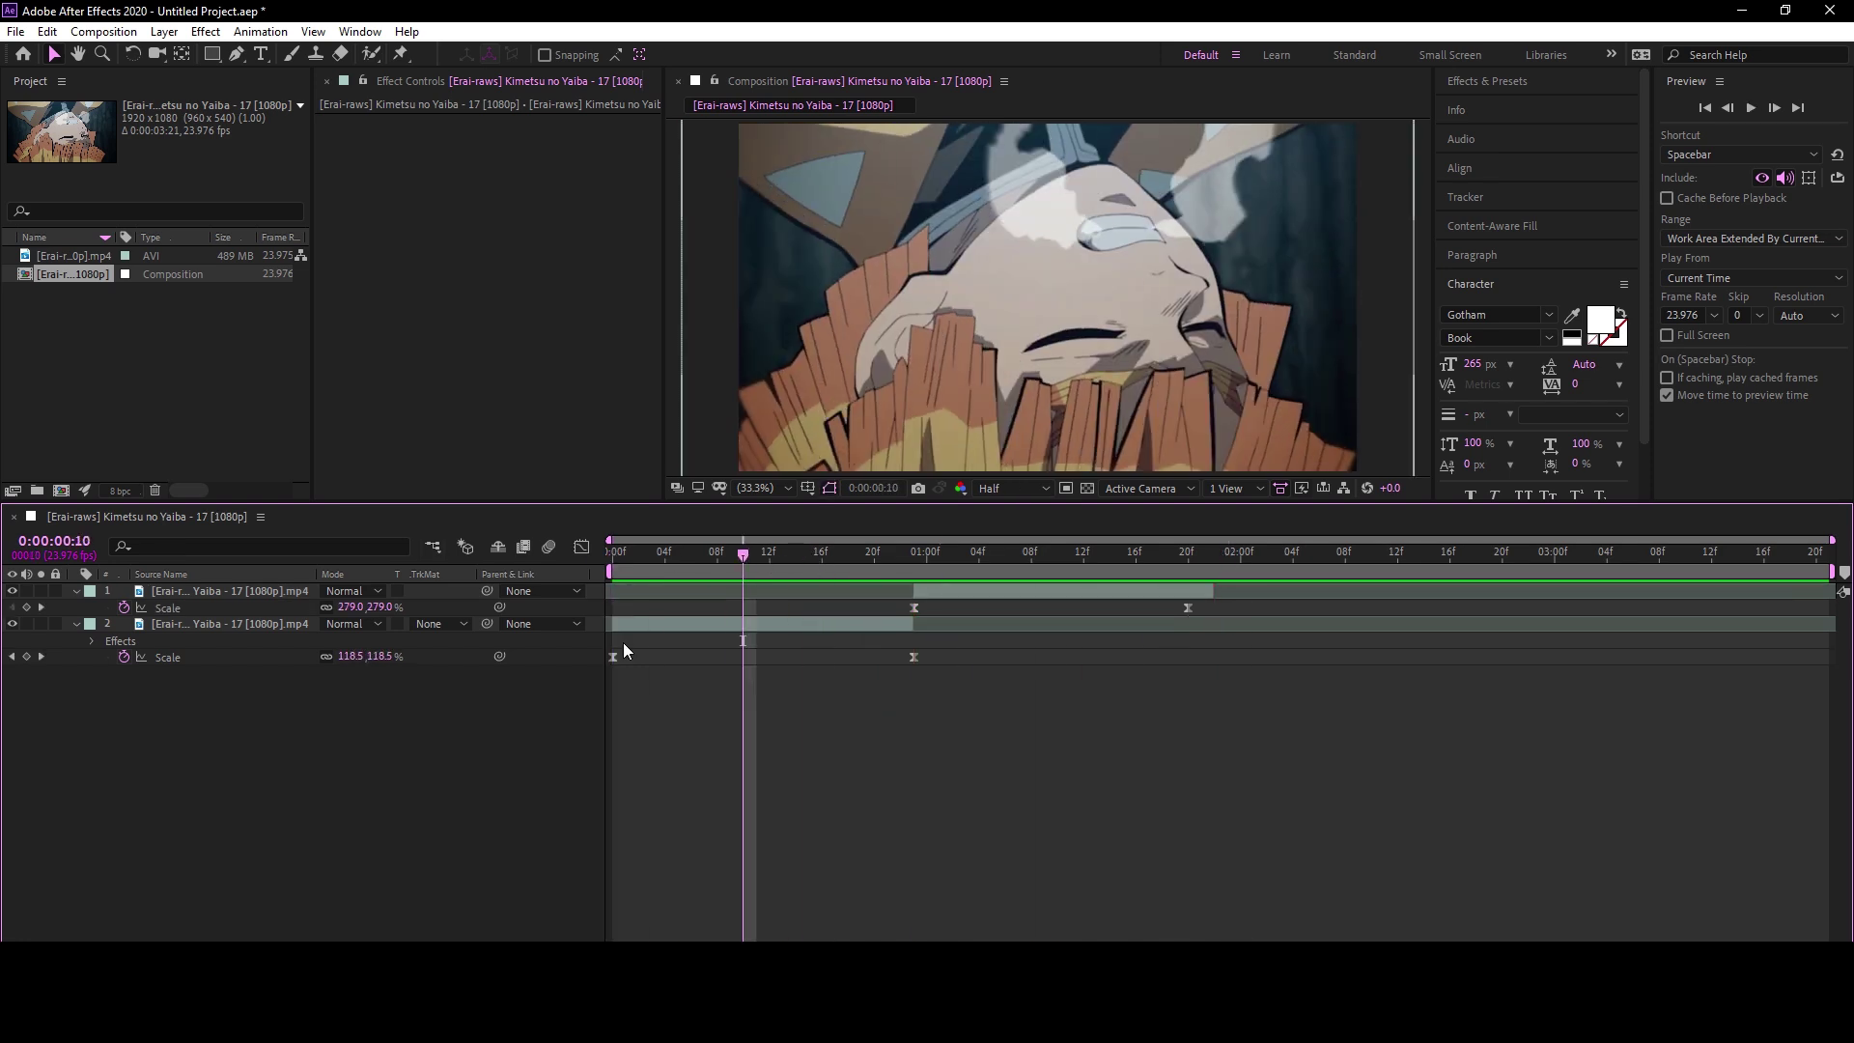
pyautogui.moveTo(613, 656); pyautogui.dragTo(782, 656)
pyautogui.press('space')
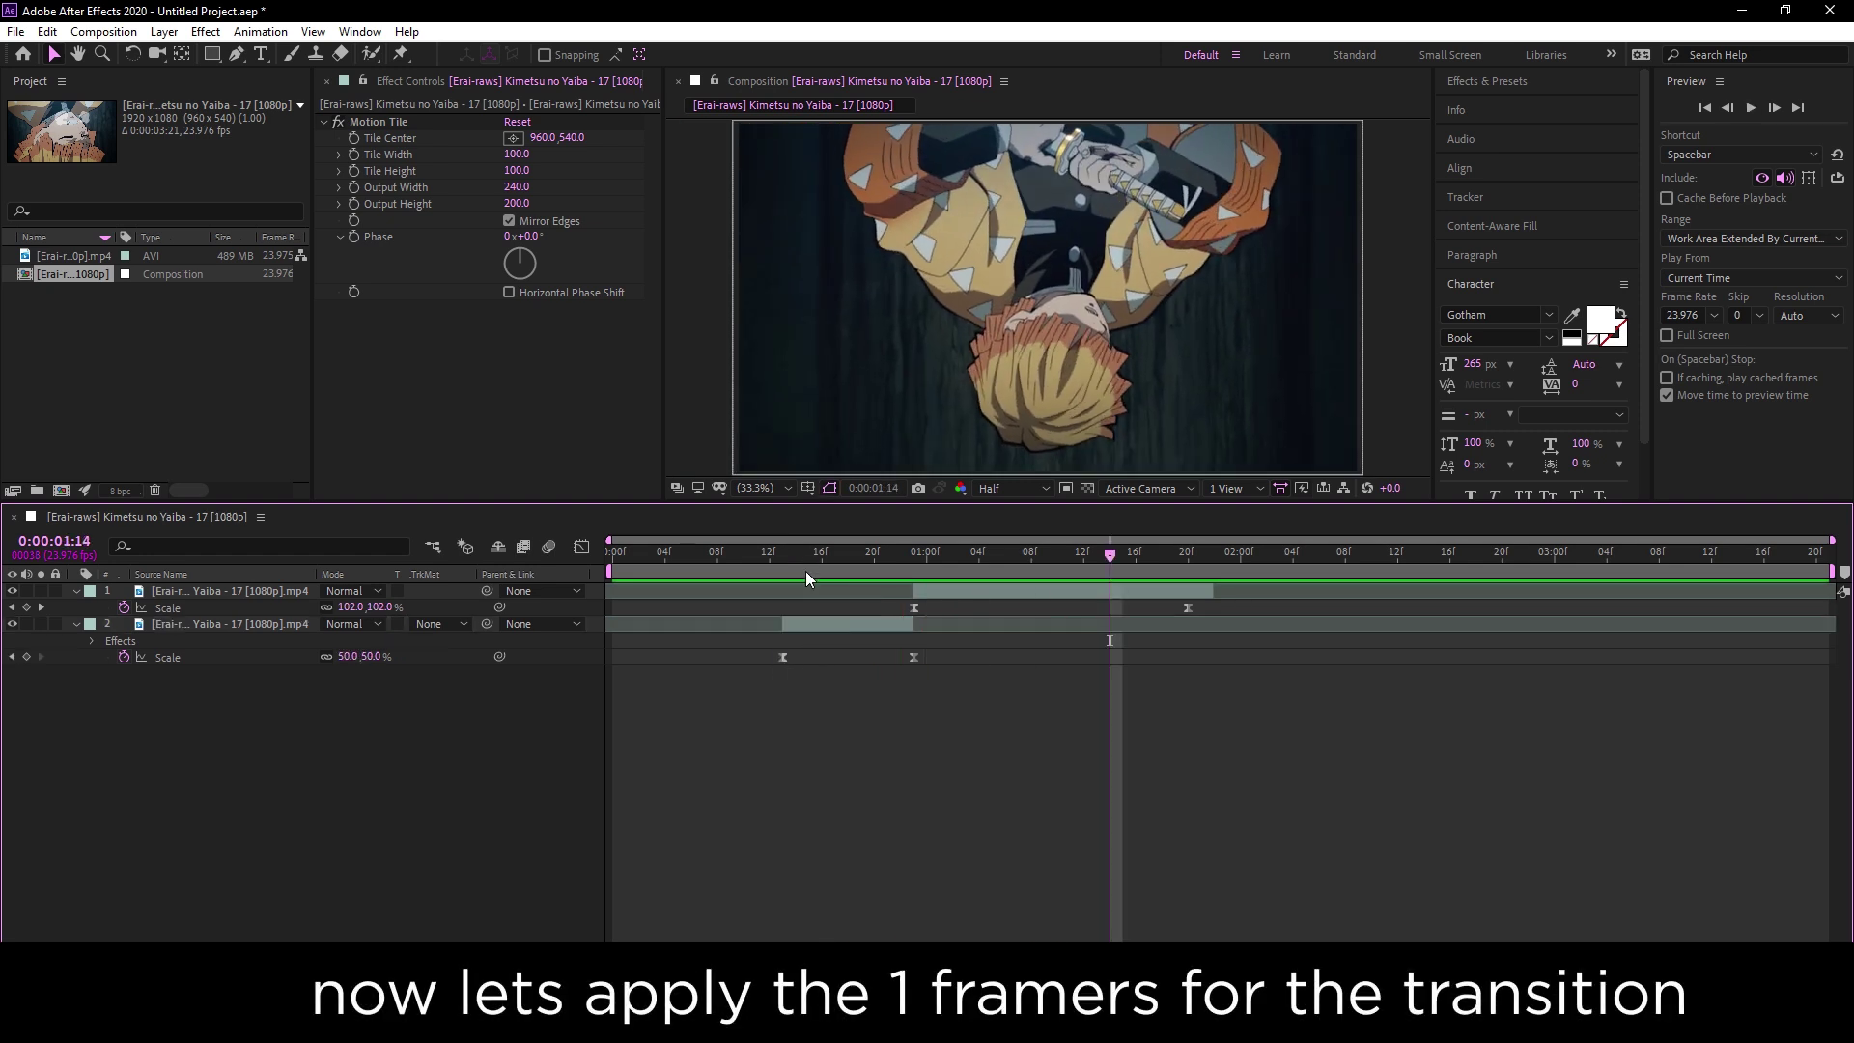
# Refine the ease into the lower clip's final Scale keyframe and preview the result
pyautogui.click(808, 563)
pyautogui.click(784, 657)
pyautogui.click(581, 546)
pyautogui.moveTo(913, 799); pyautogui.dragTo(891, 630)
pyautogui.press('space')
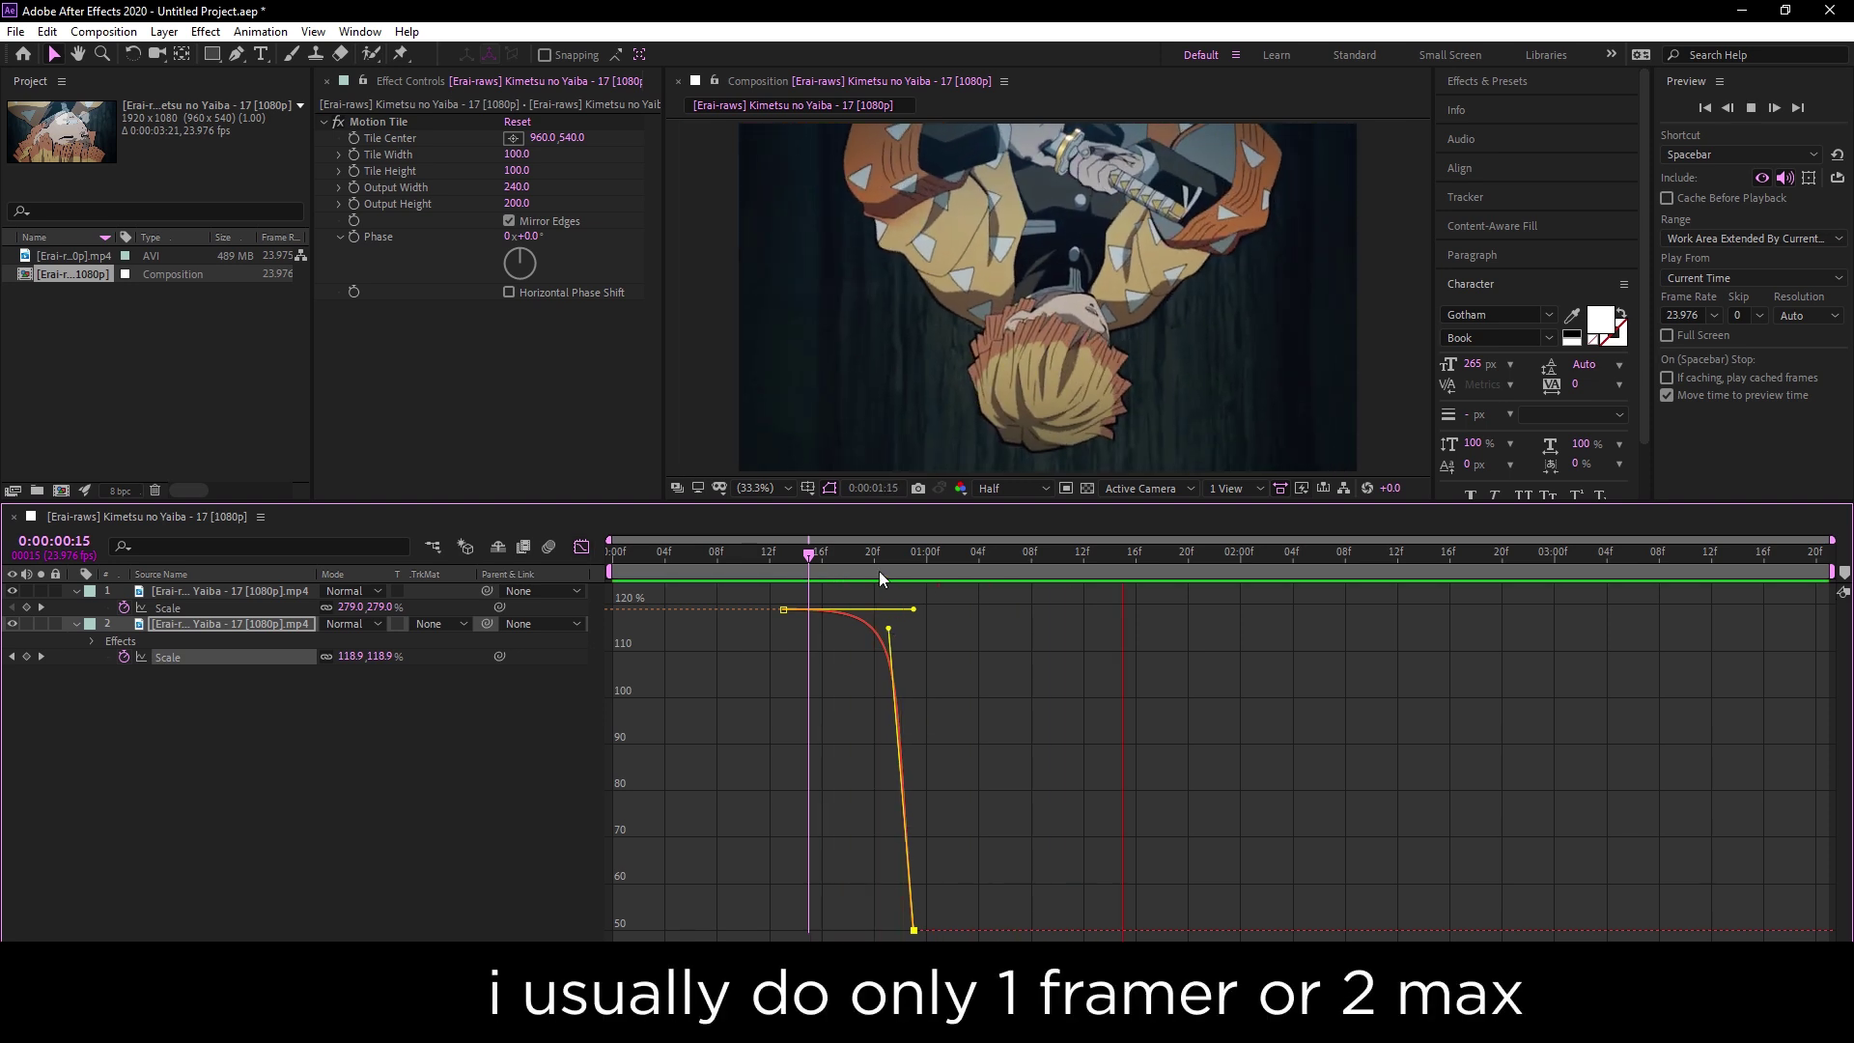
pyautogui.click(812, 552)
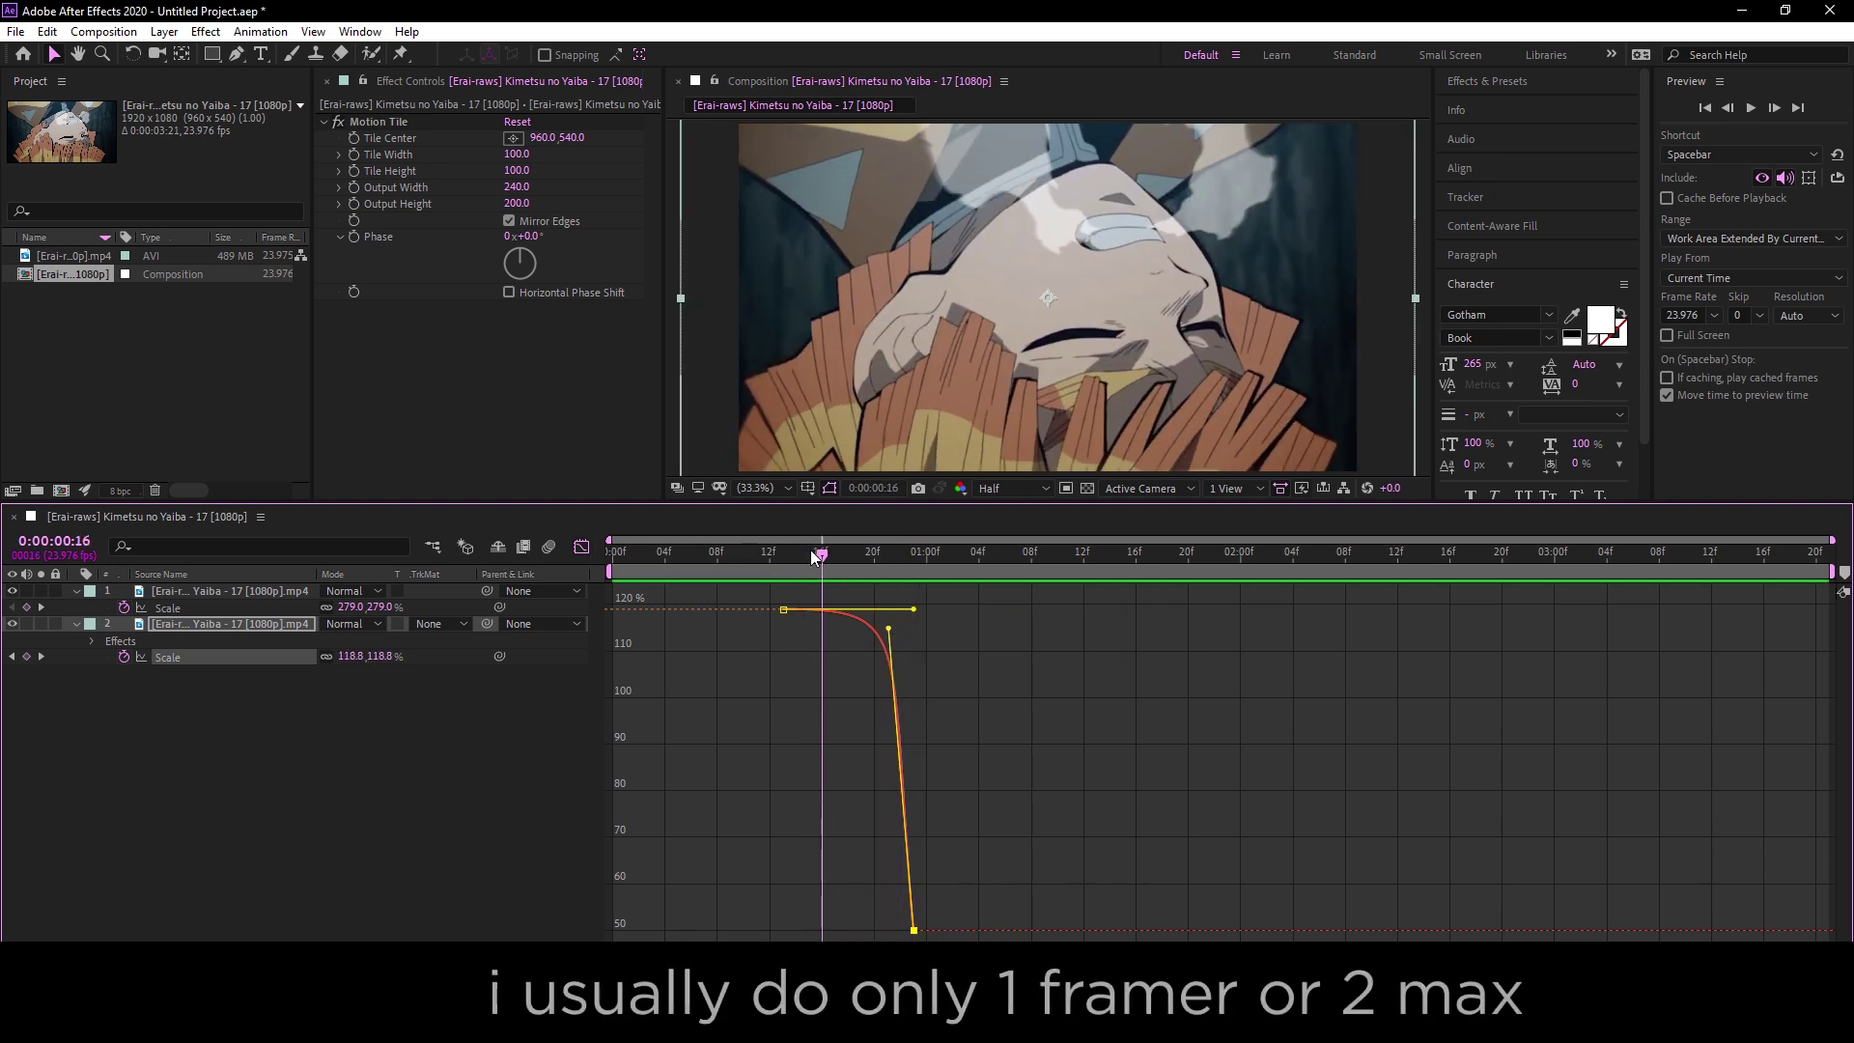
pyautogui.press('space')
pyautogui.click(581, 546)
pyautogui.press('space')
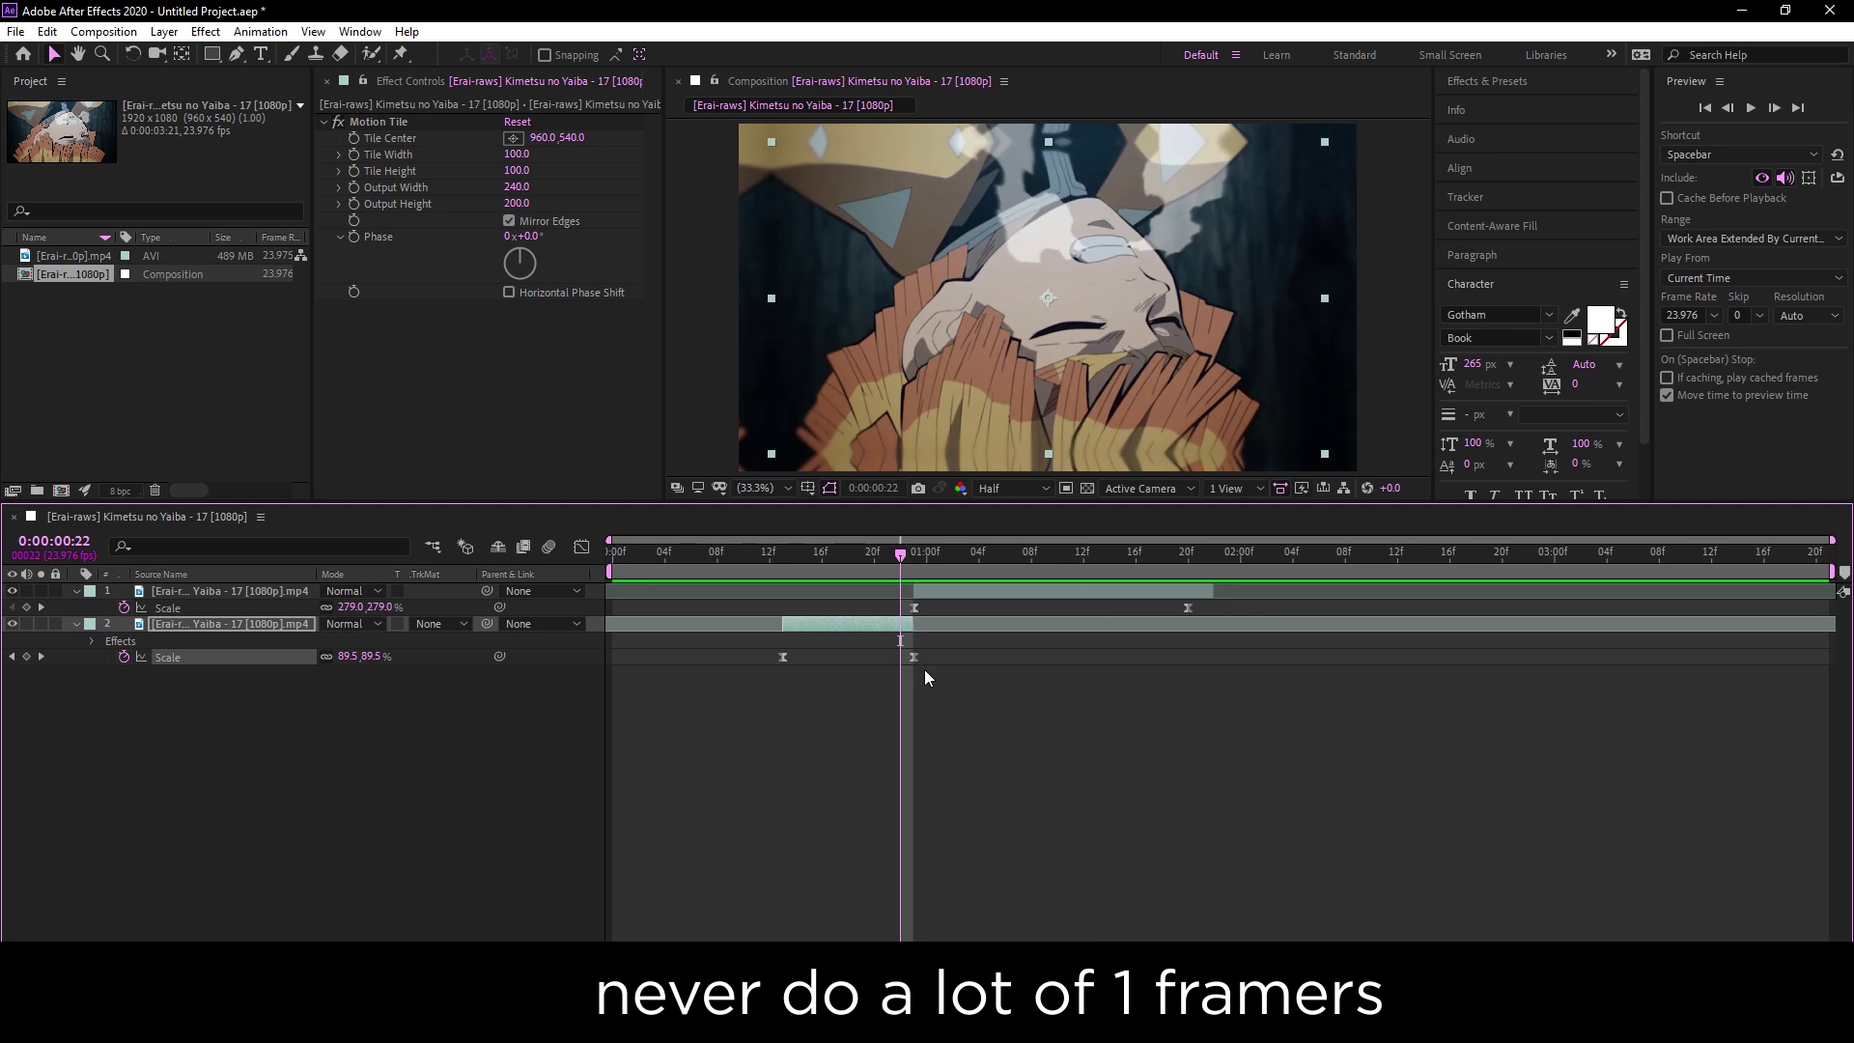
pyautogui.click(929, 665)
# Pre-compose the clip layers, then undo the nesting to keep them separate
pyautogui.hotkey('ctrl', 'shift', 'c')
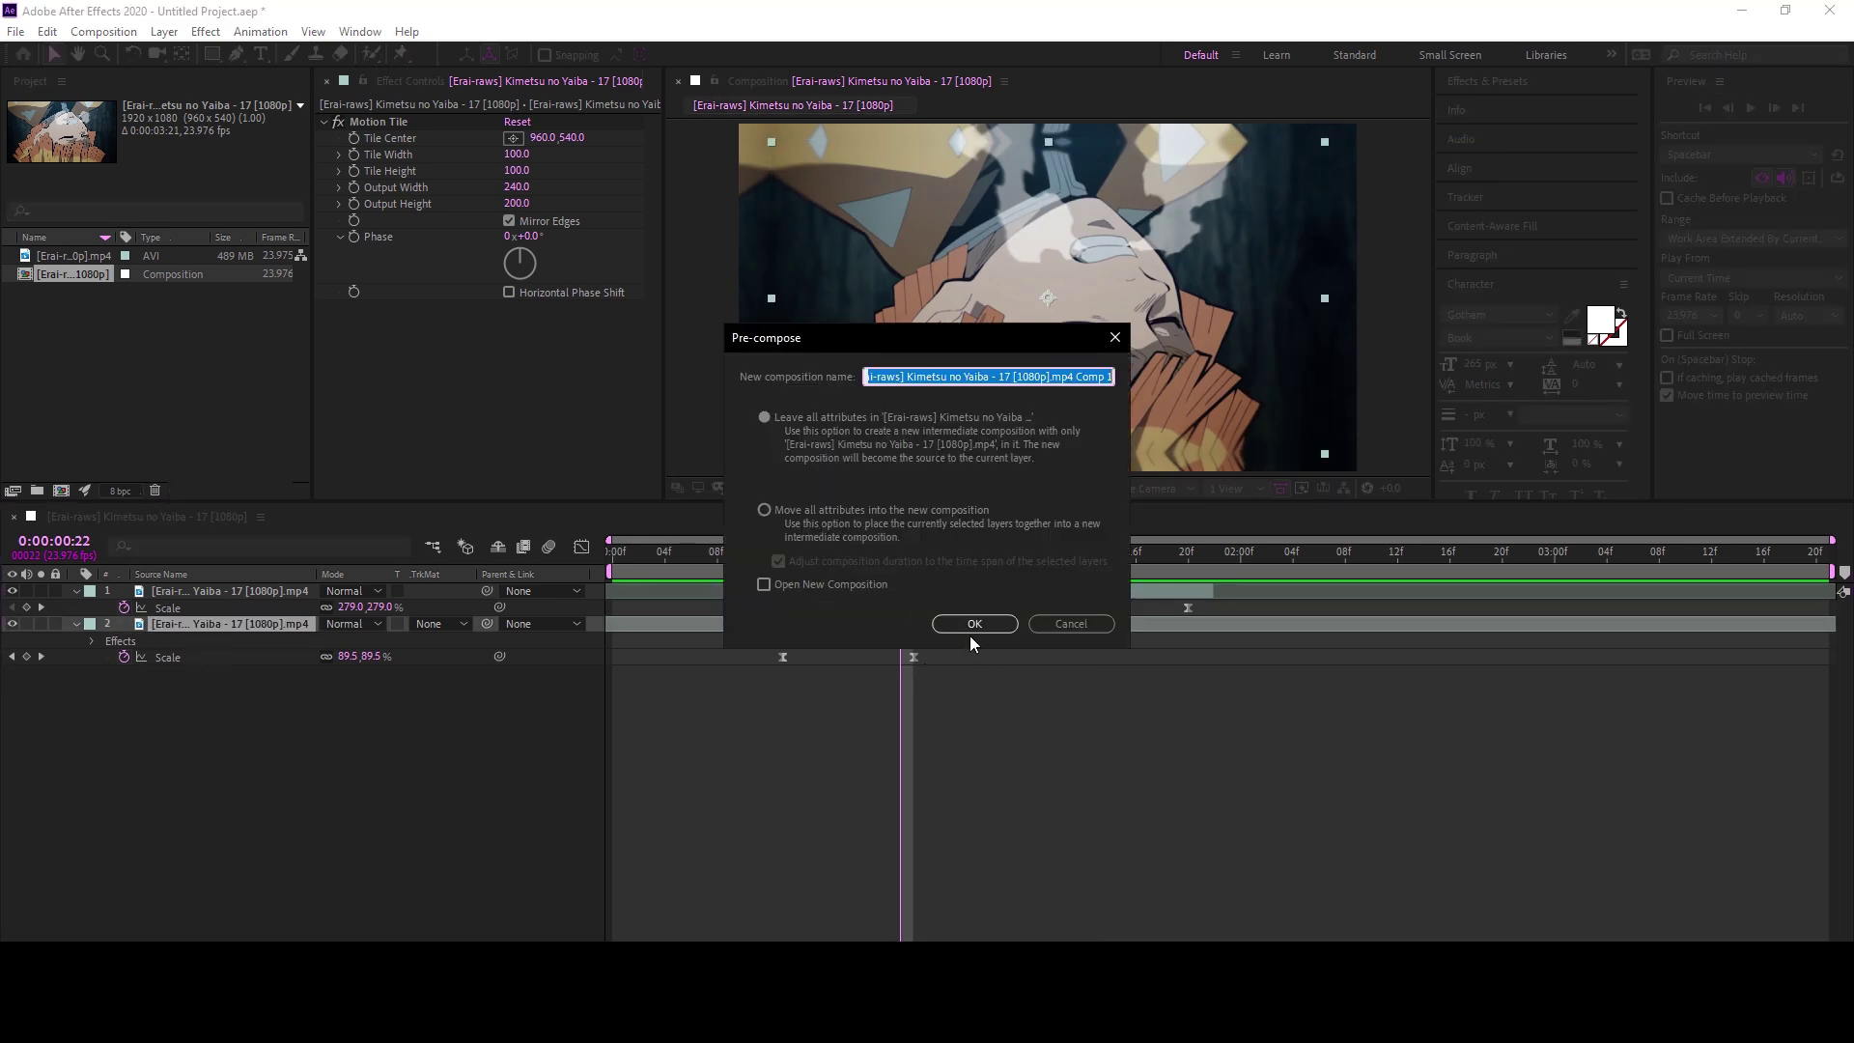
pyautogui.click(975, 624)
pyautogui.click(977, 594)
pyautogui.hotkey('ctrl', 'shift', 'c')
pyautogui.click(973, 624)
pyautogui.hotkey('ctrl', 'z')
pyautogui.hotkey('ctrl', 'z')
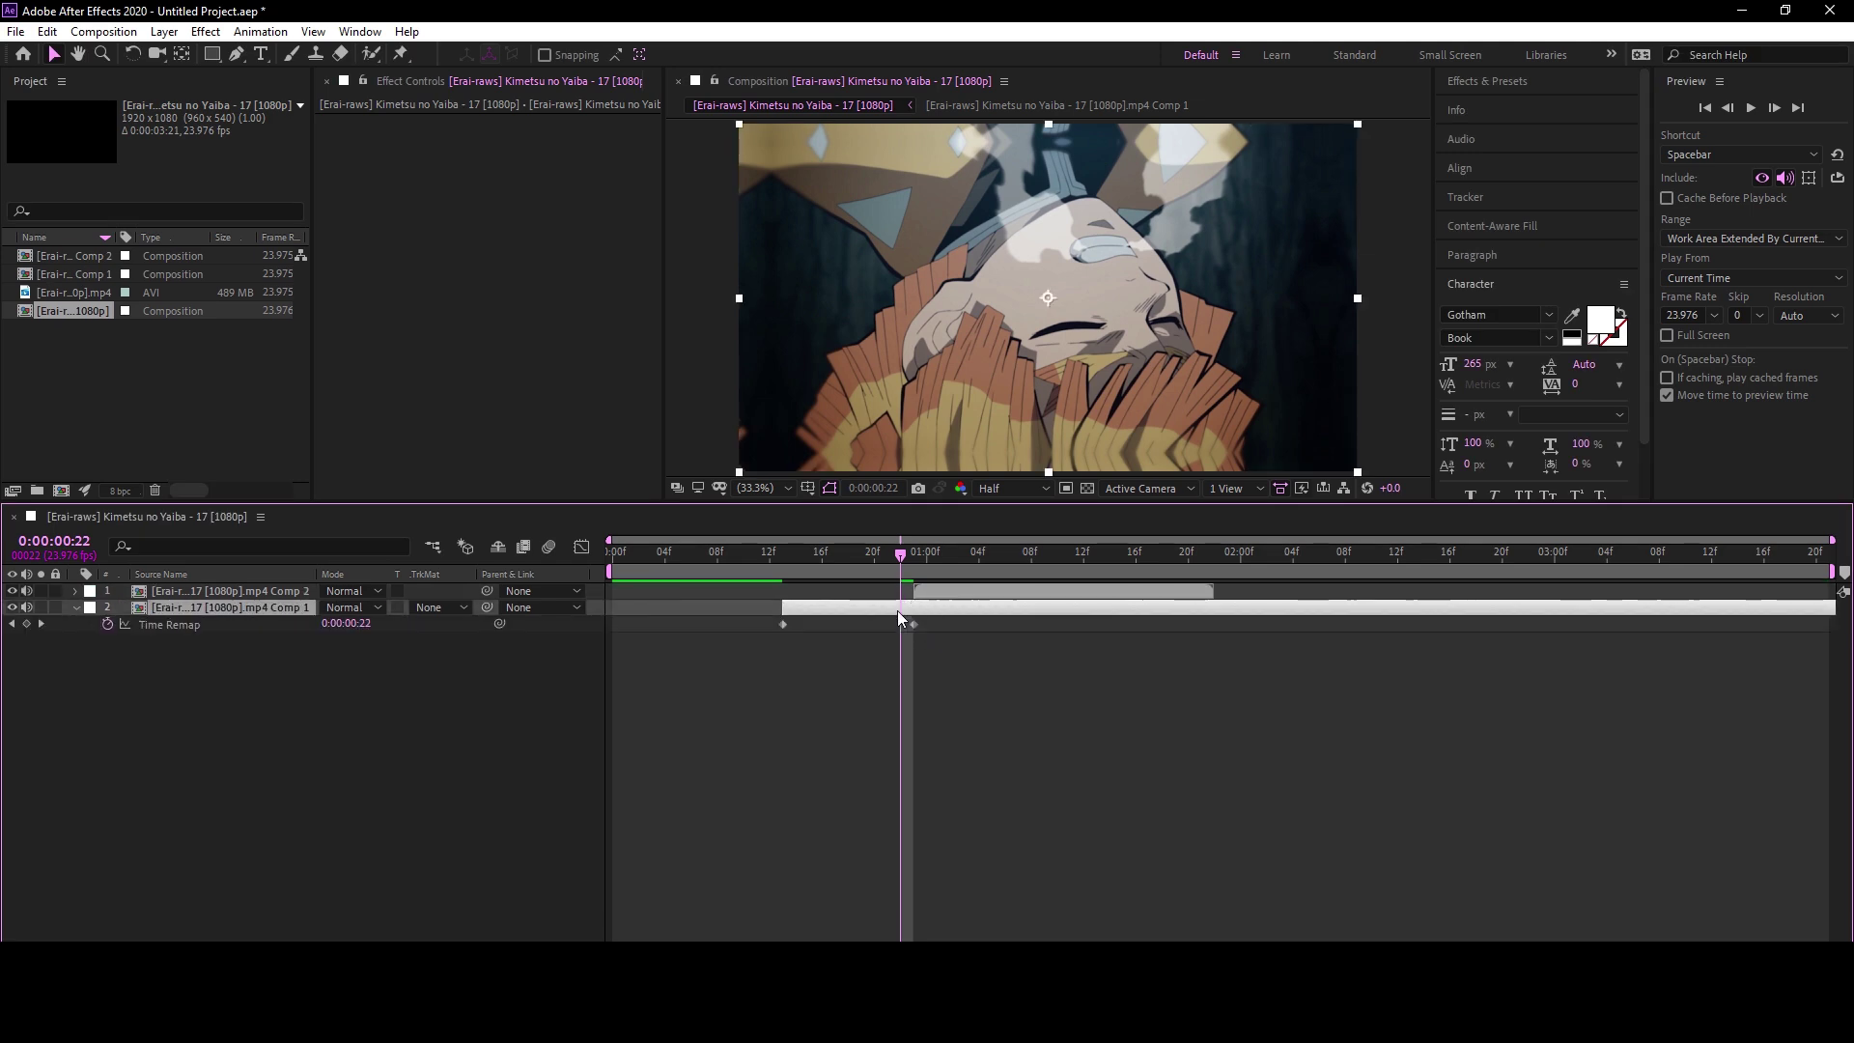
pyautogui.hotkey('ctrl', 'z')
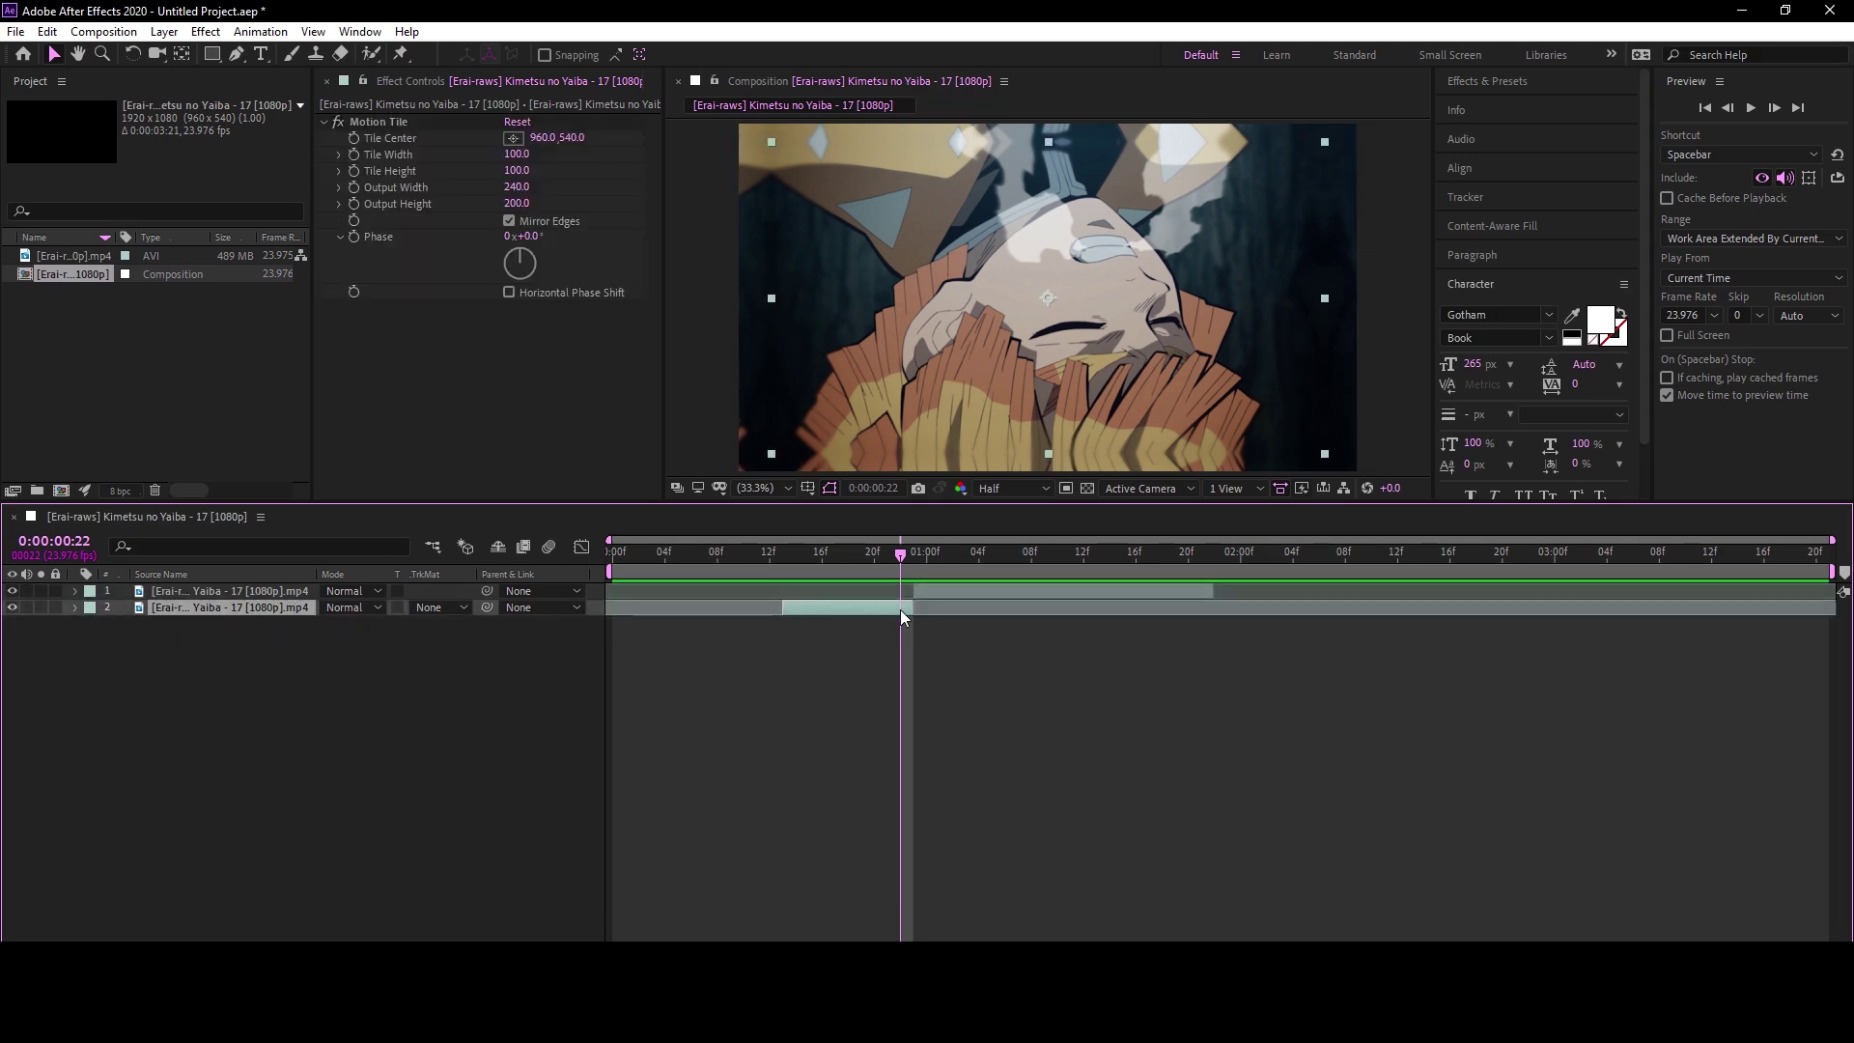
# Add a new adjustment layer and split it into a one-frame piece at frame 22
pyautogui.hotkey('ctrl', 'alt', 'y')
pyautogui.hotkey('ctrl', 'shift', 'd')
pyautogui.press('pagedown')
pyautogui.hotkey('ctrl', 'shift', 'd')
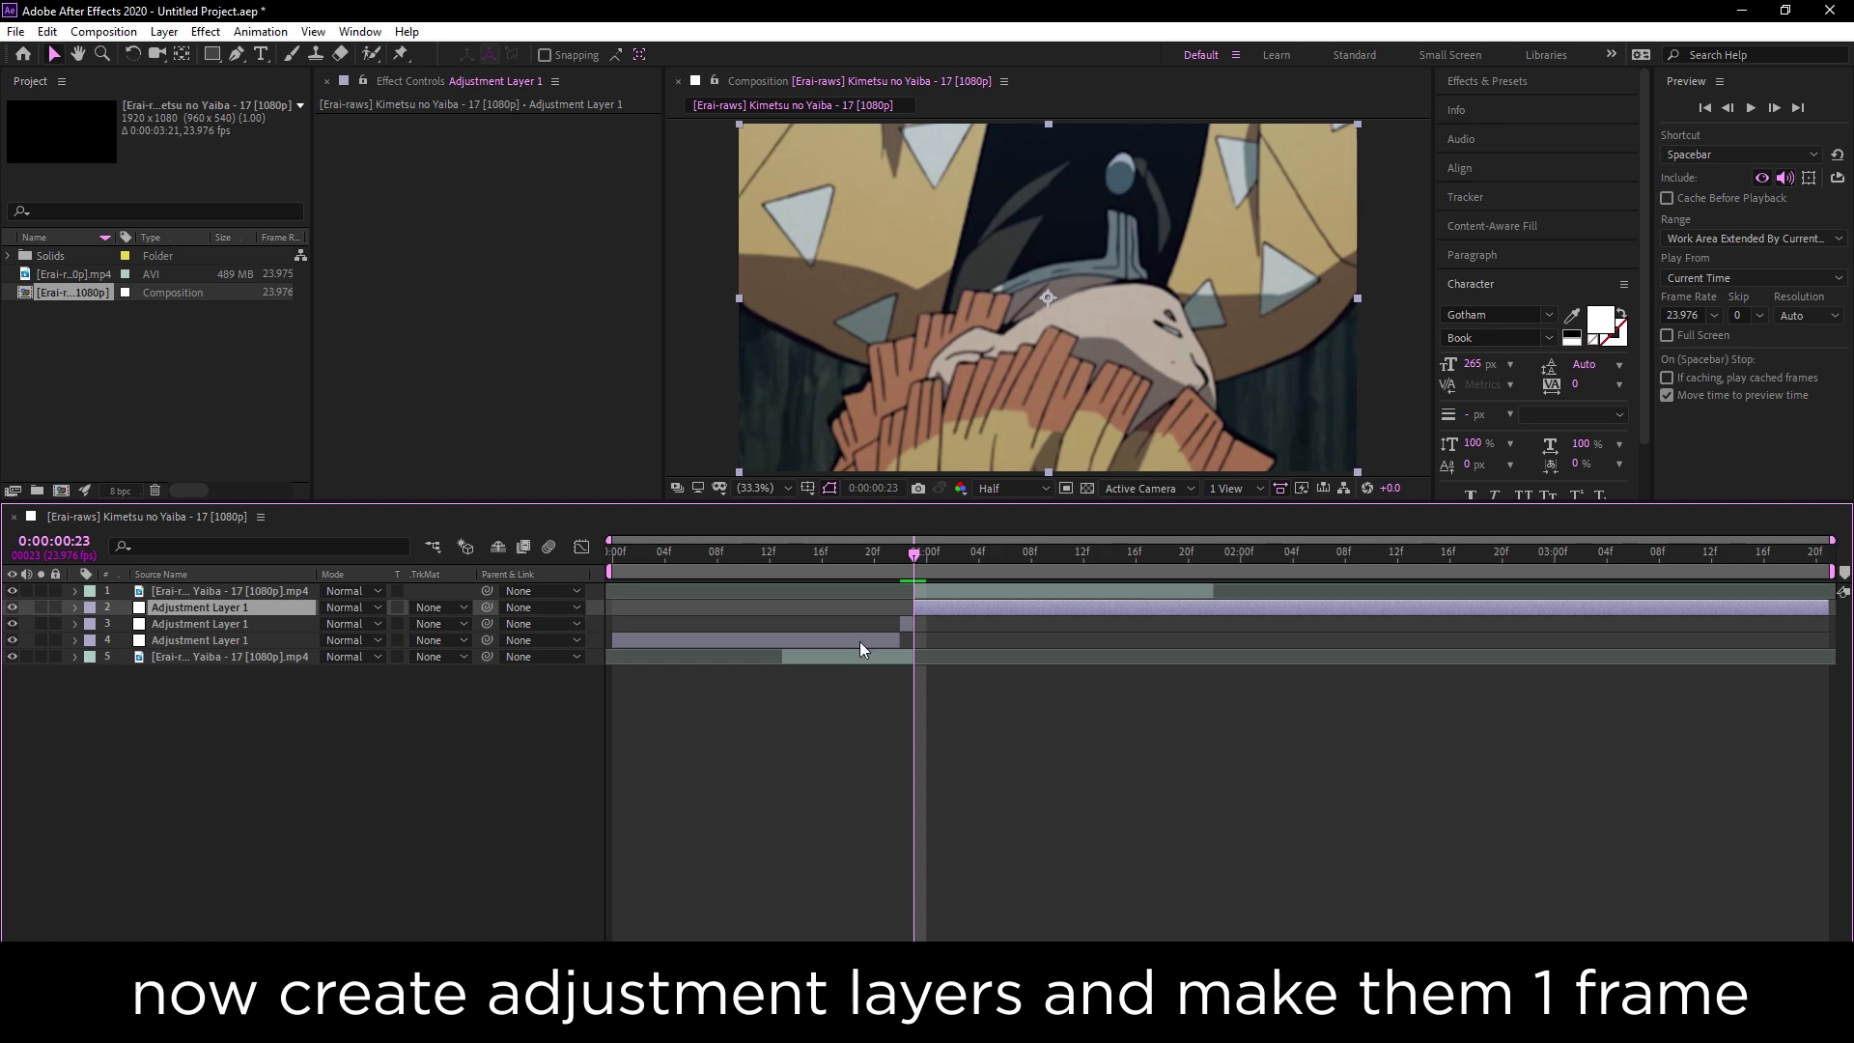
# Delete the extra adjustment layer pieces, keeping only the one-frame piece at frame 22
pyautogui.keyDown('ctrl'); pyautogui.click(860, 641); pyautogui.keyUp('ctrl')
pyautogui.press('Delete')
pyautogui.click(908, 605)
pyautogui.click(892, 542)
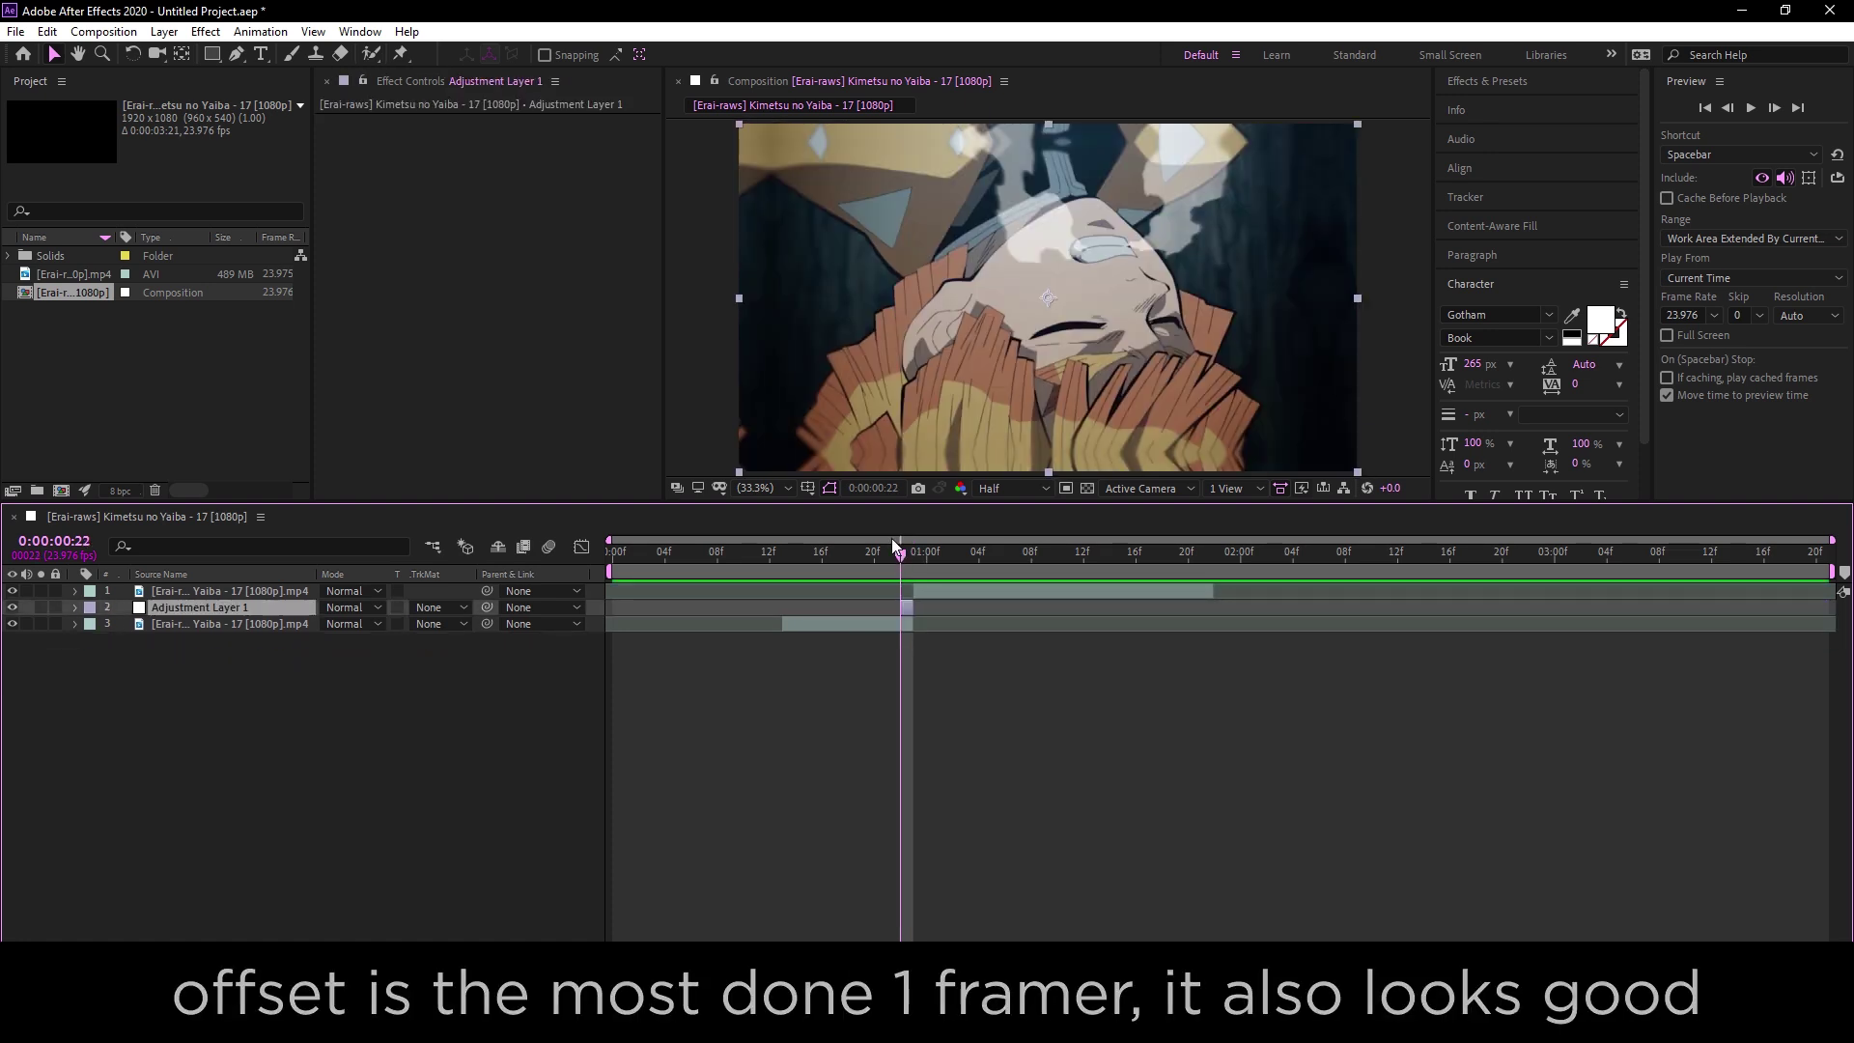
# Apply Offset to the one-frame layer with Shift Center To at 1426.0, 540.0
pyautogui.hotkey('ctrl', 'space')
pyautogui.write('offs')
pyautogui.press('Return')
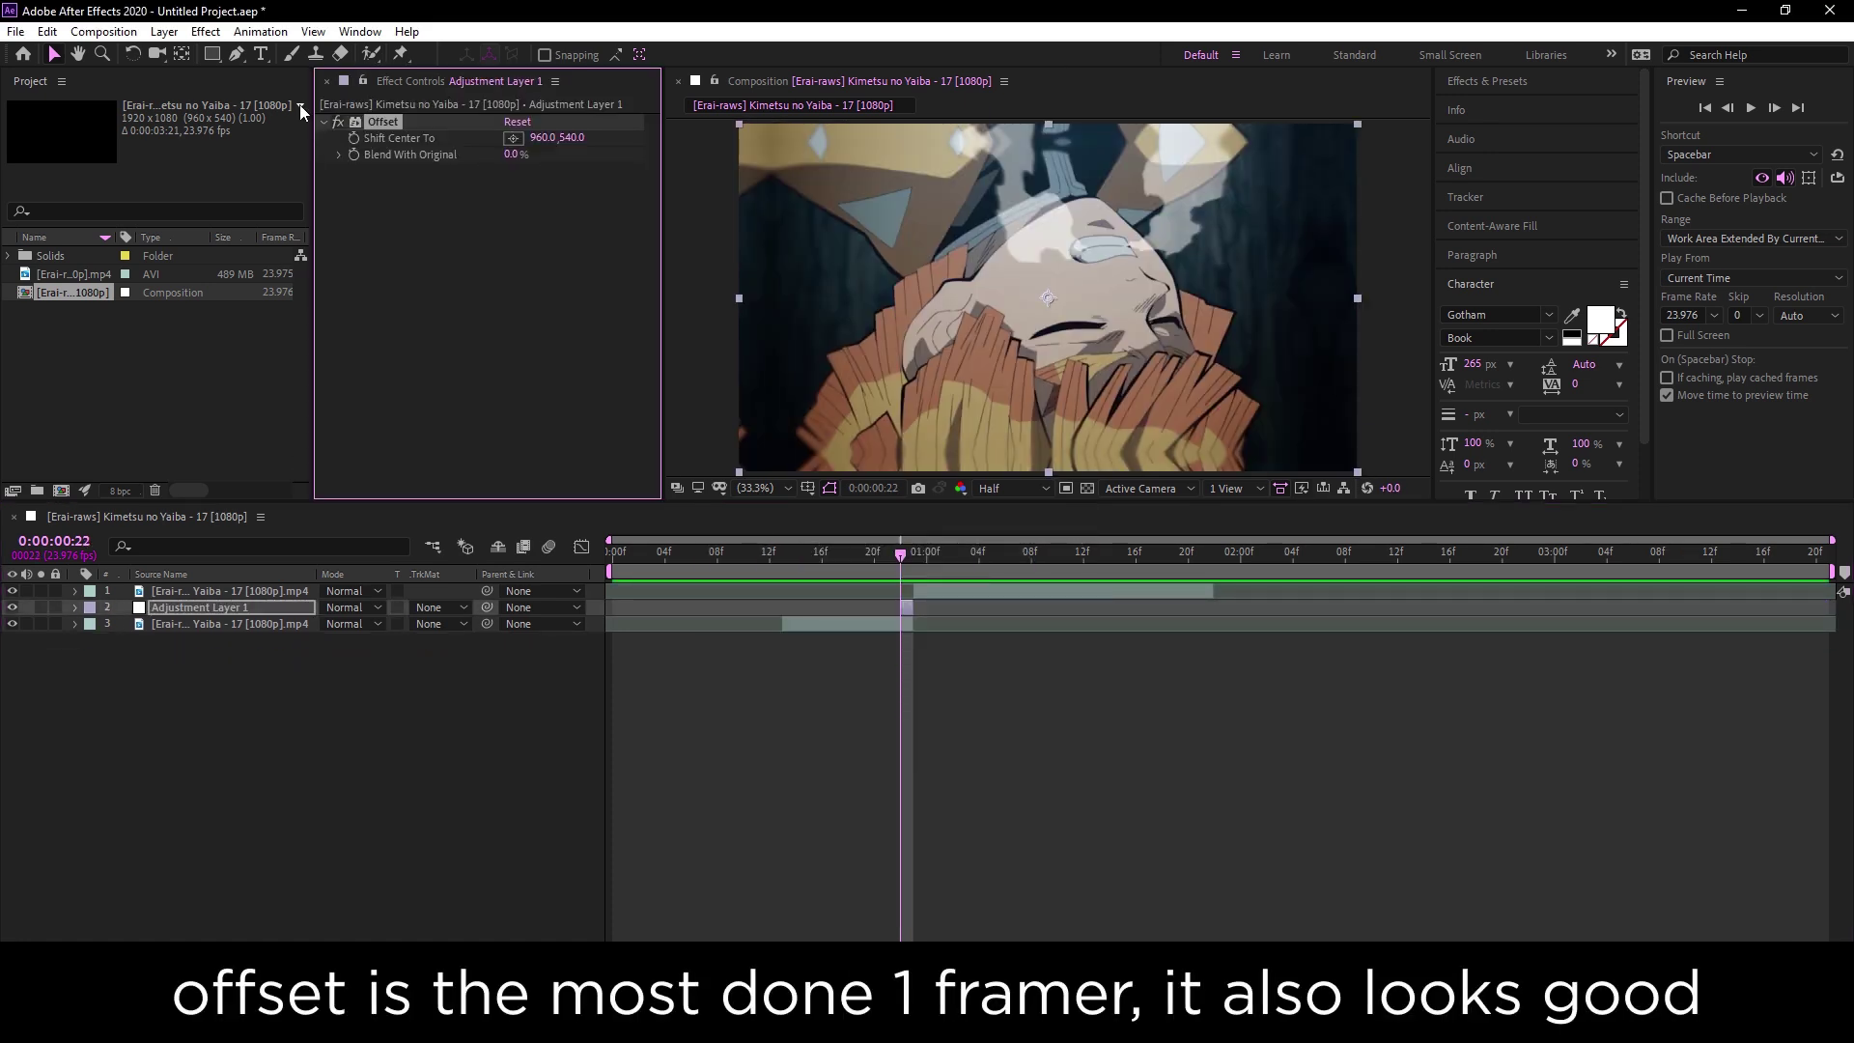
pyautogui.moveTo(533, 138); pyautogui.dragTo(933, 261)
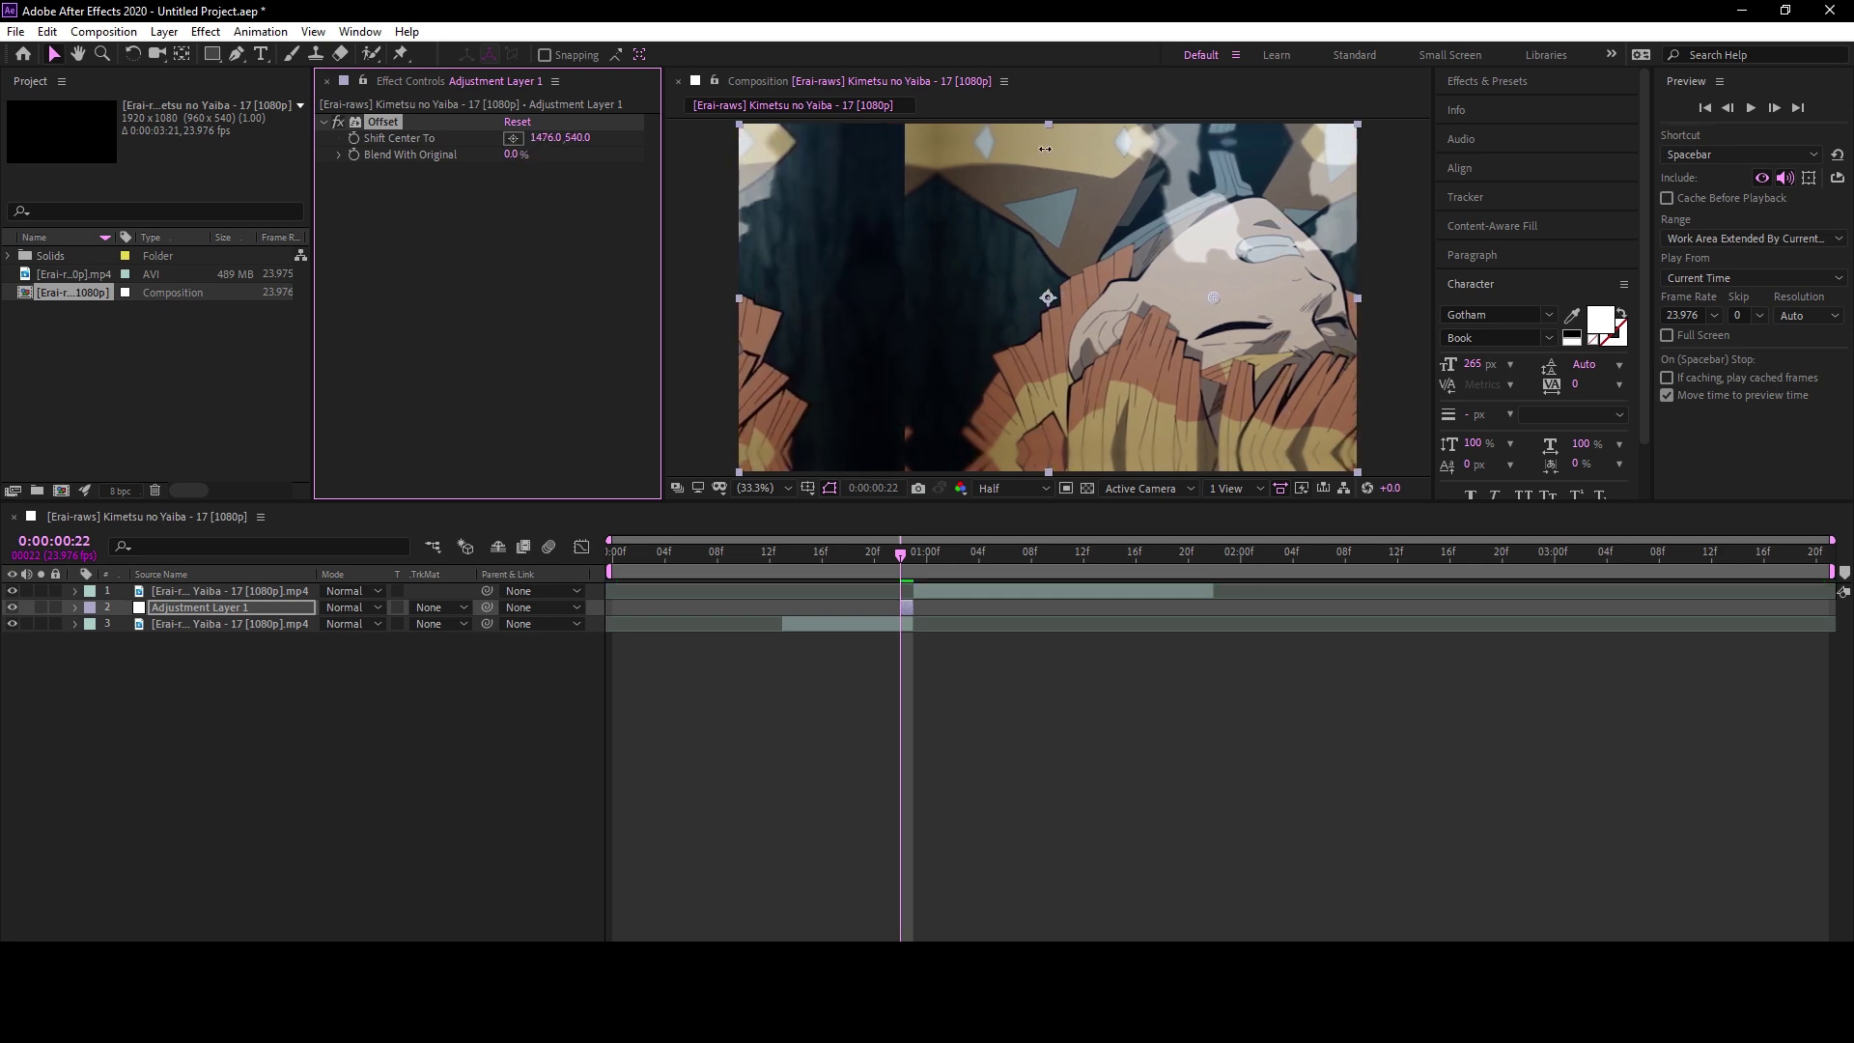
pyautogui.moveTo(902, 552); pyautogui.dragTo(838, 553)
# Preview the one-frame Offset transition and reselect the adjustment layer at frame 22
pyautogui.press('space')
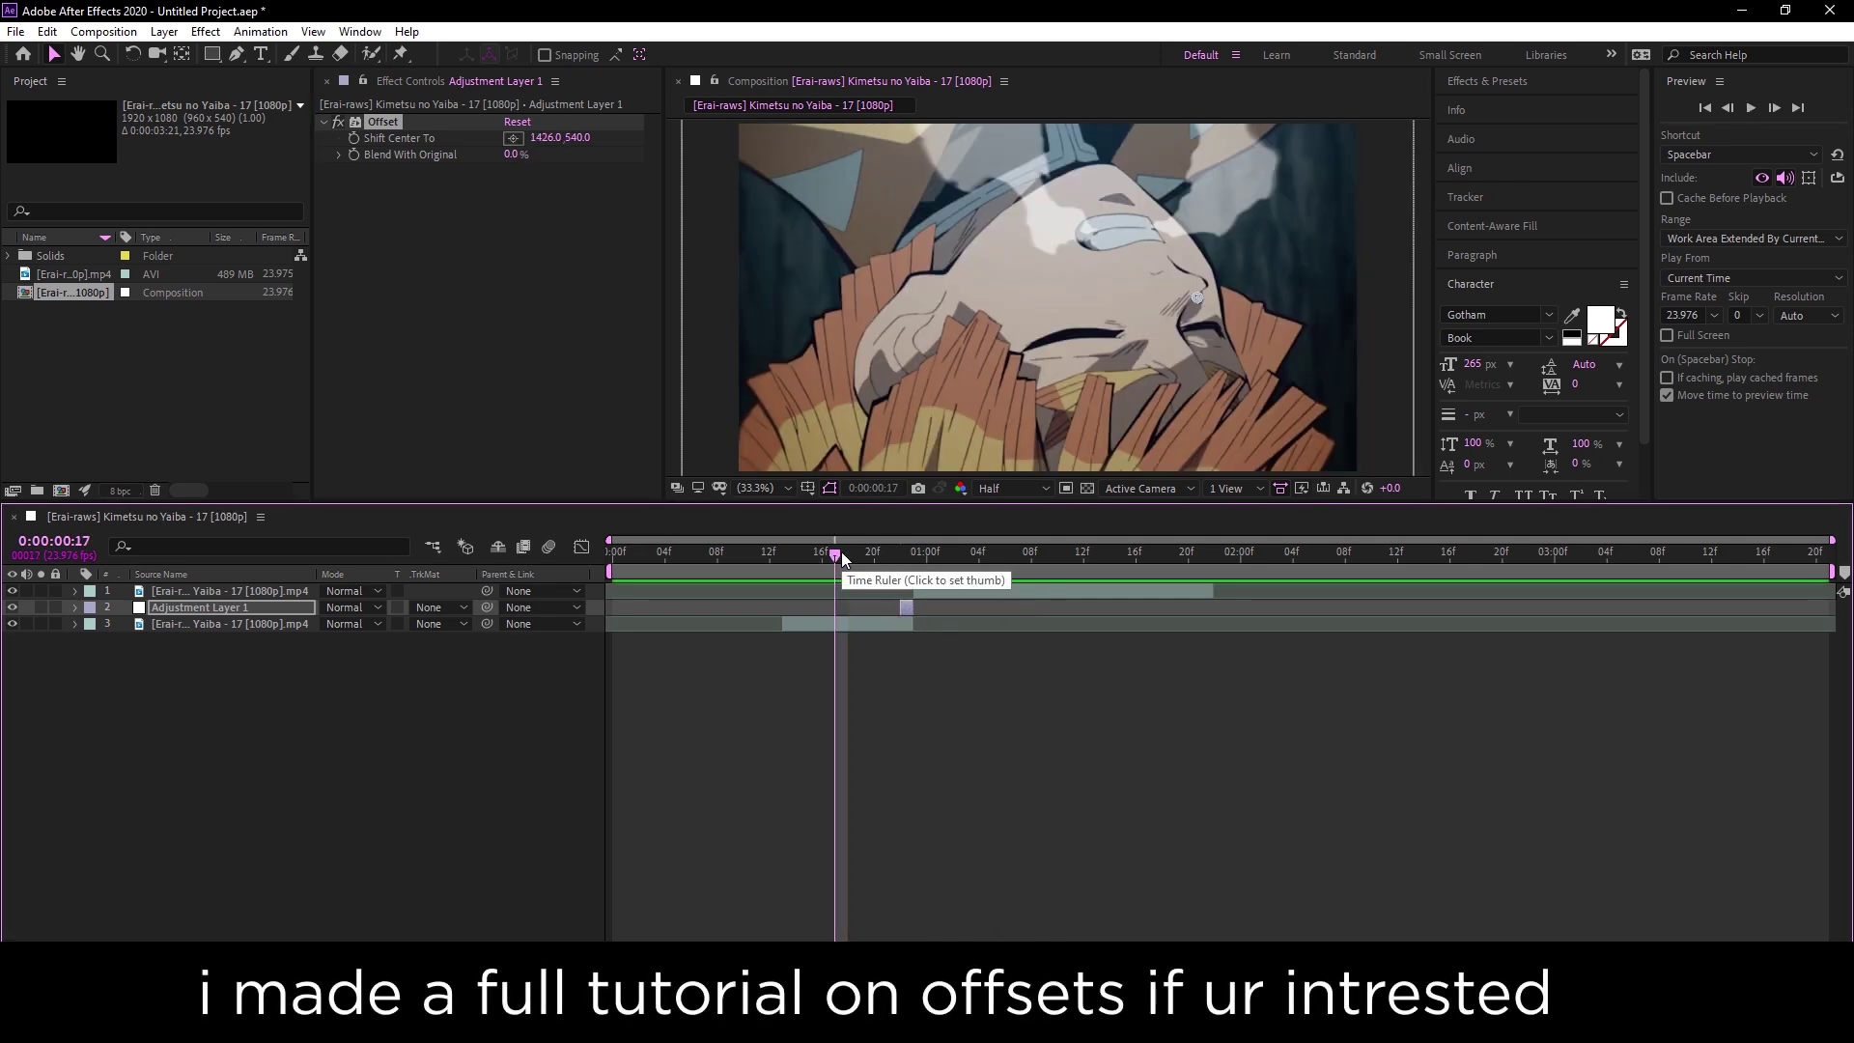
pyautogui.moveTo(837, 553); pyautogui.dragTo(756, 553)
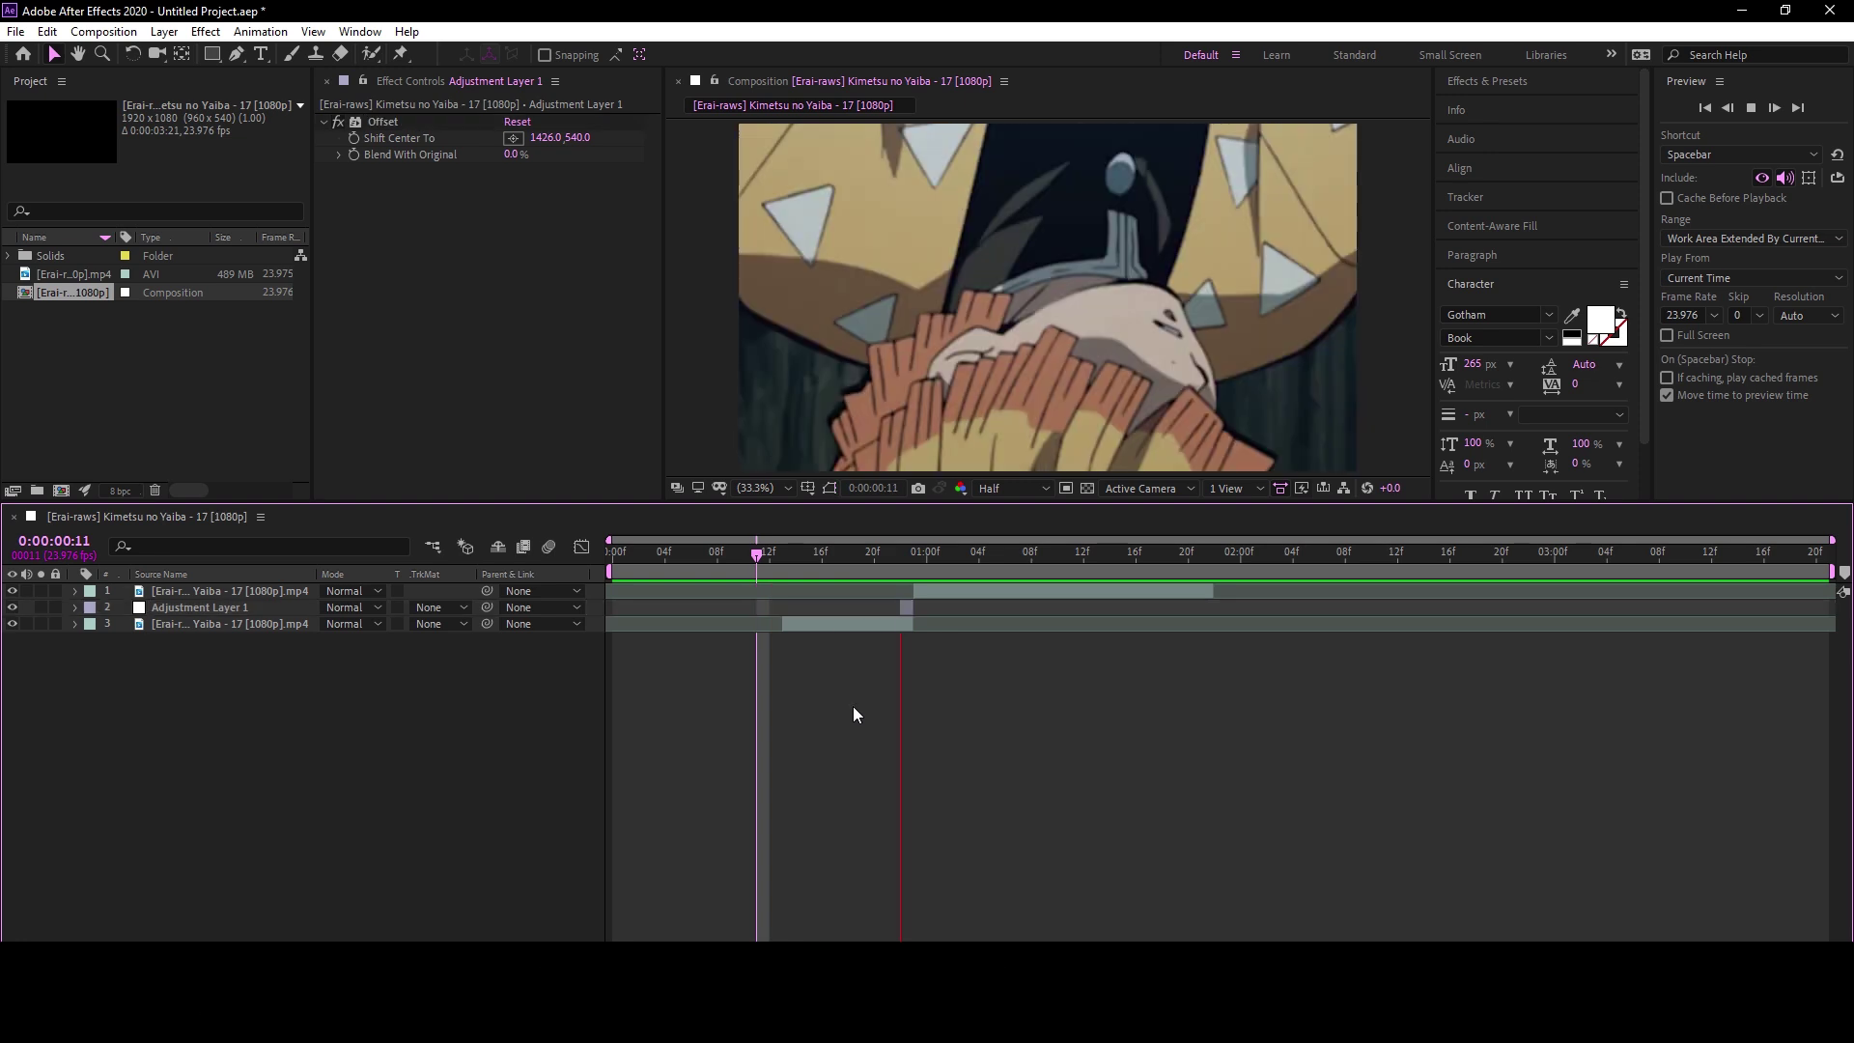
pyautogui.click(810, 556)
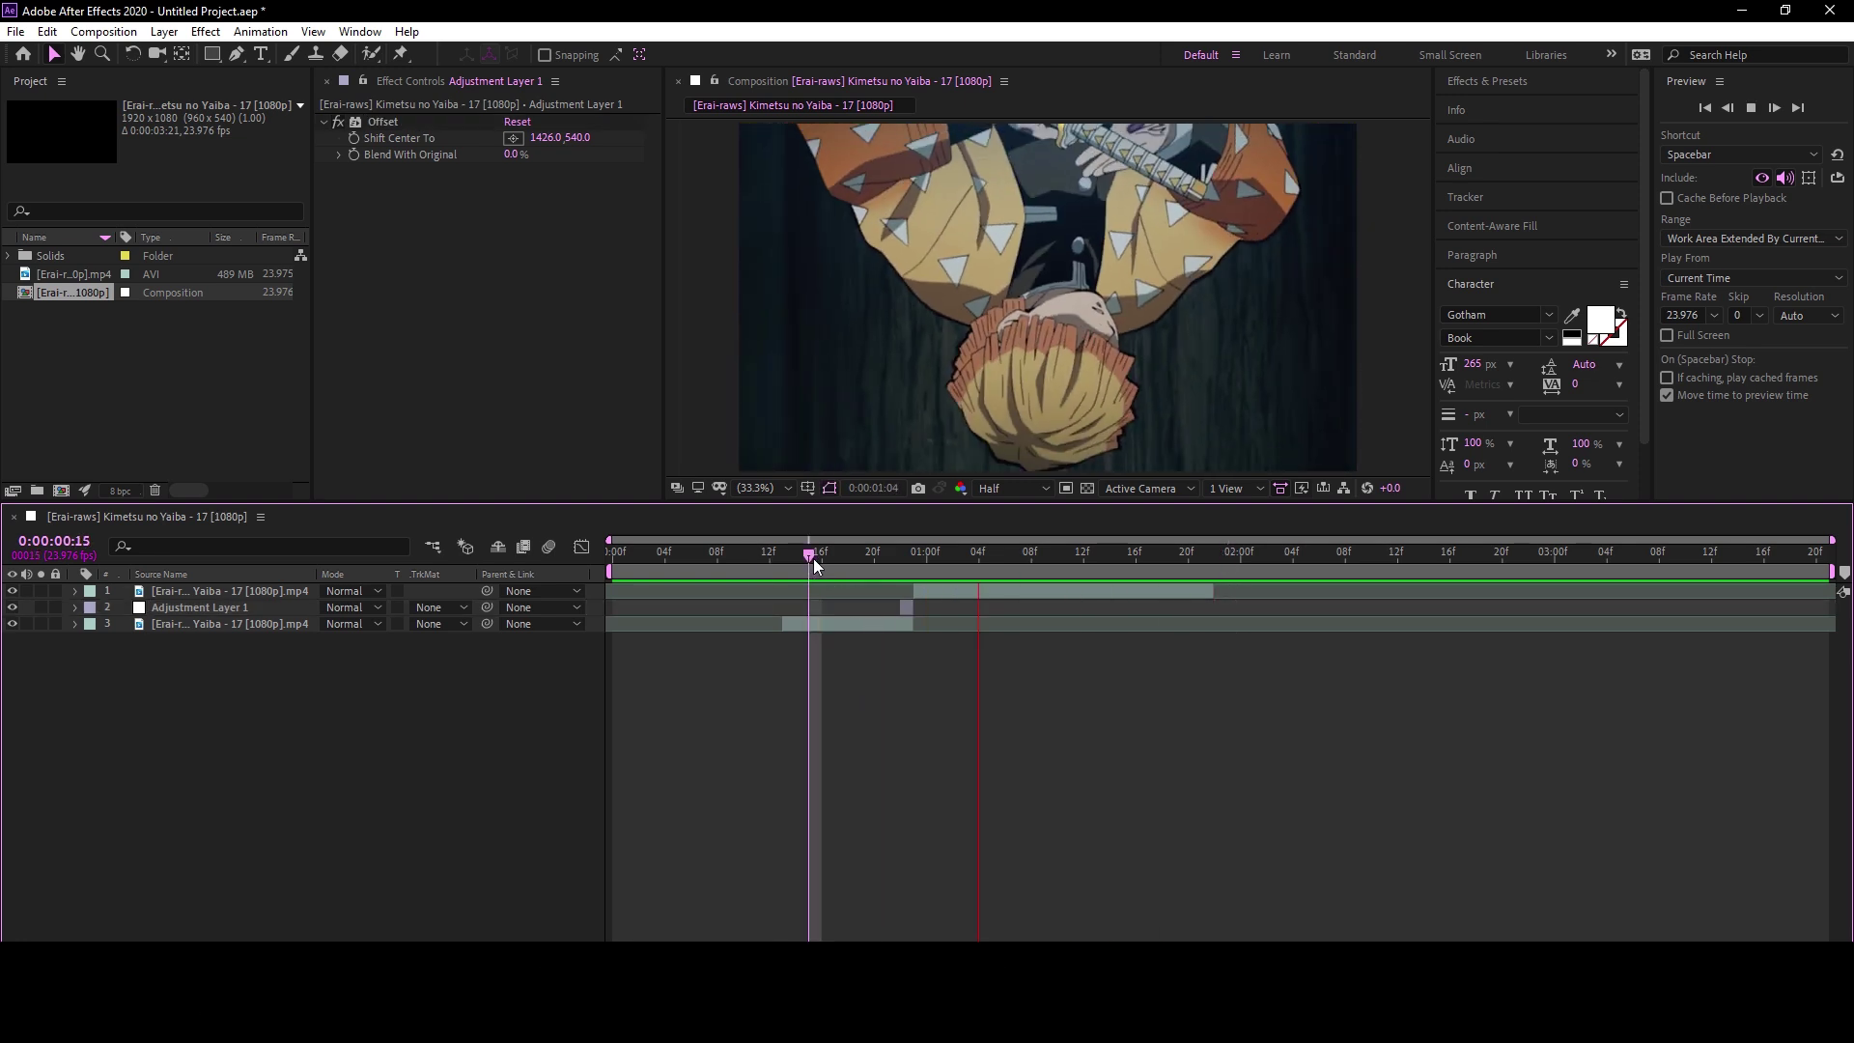
pyautogui.press('space')
pyautogui.click(898, 624)
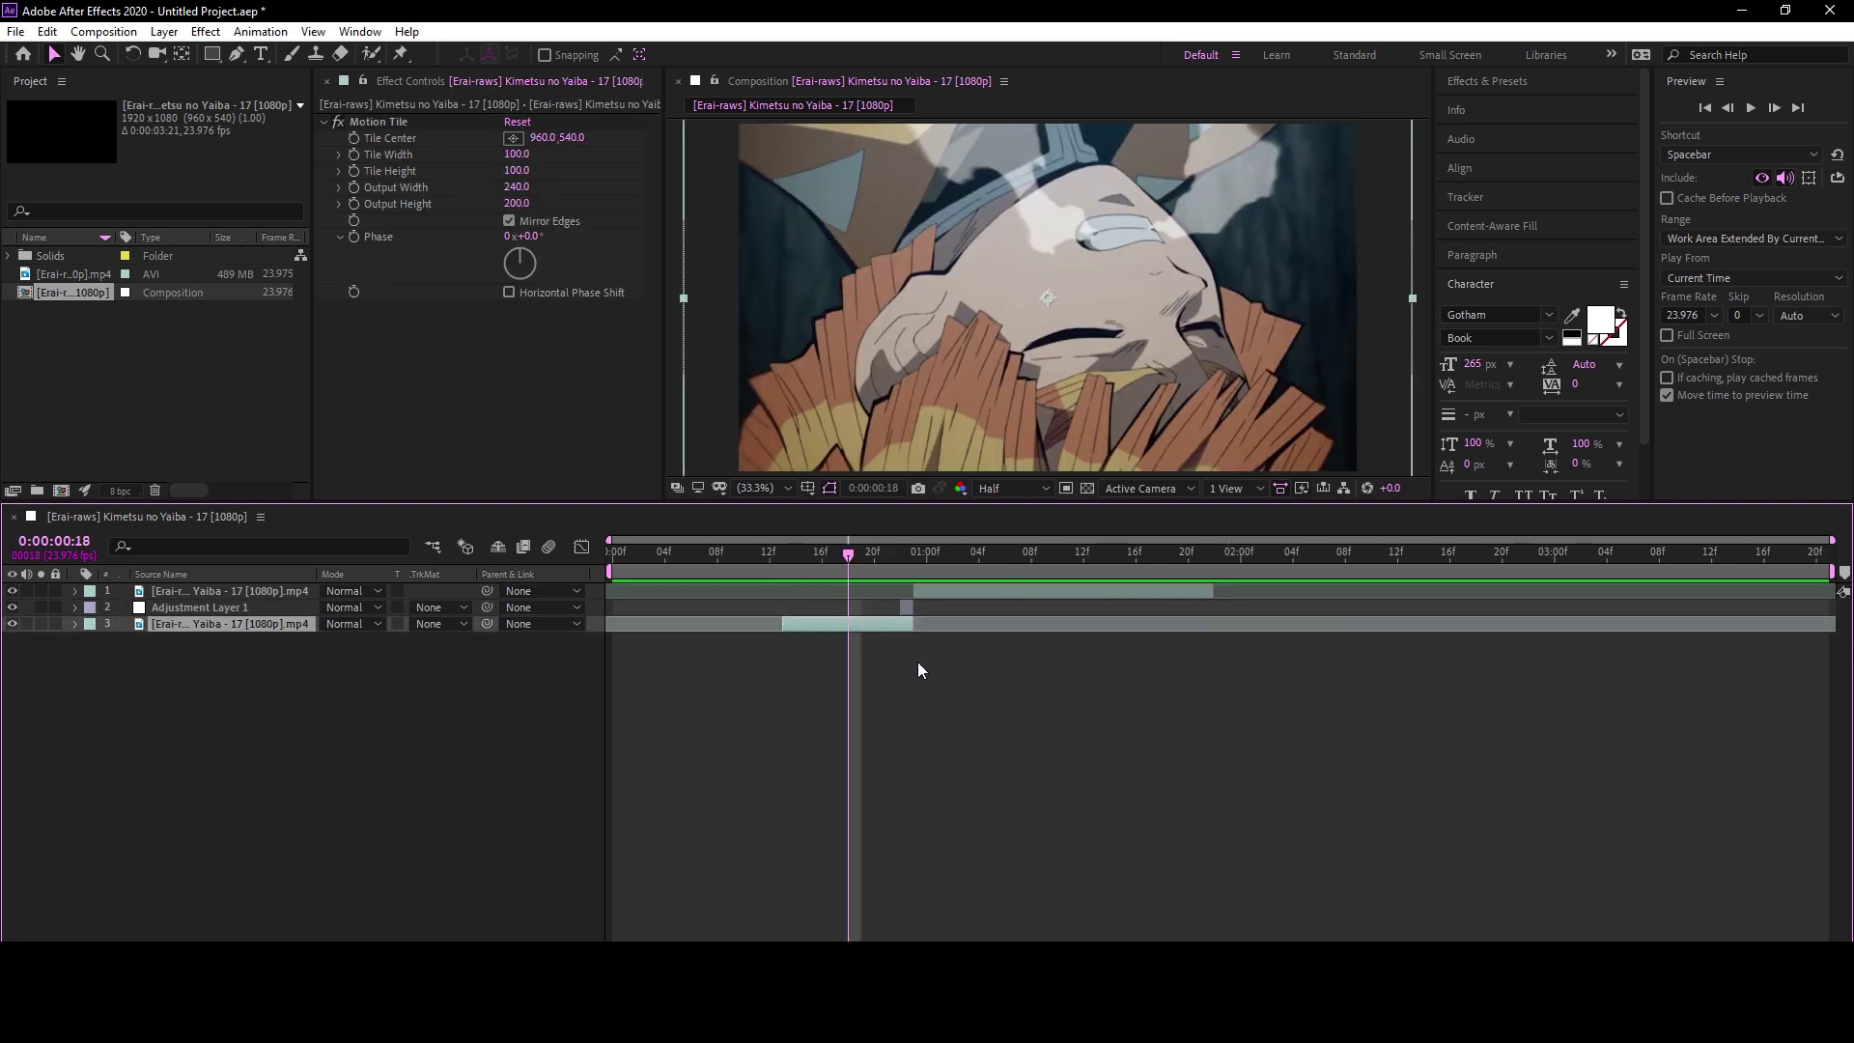
pyautogui.click(898, 550)
pyautogui.click(906, 606)
pyautogui.hotkey('ctrl', 'space')
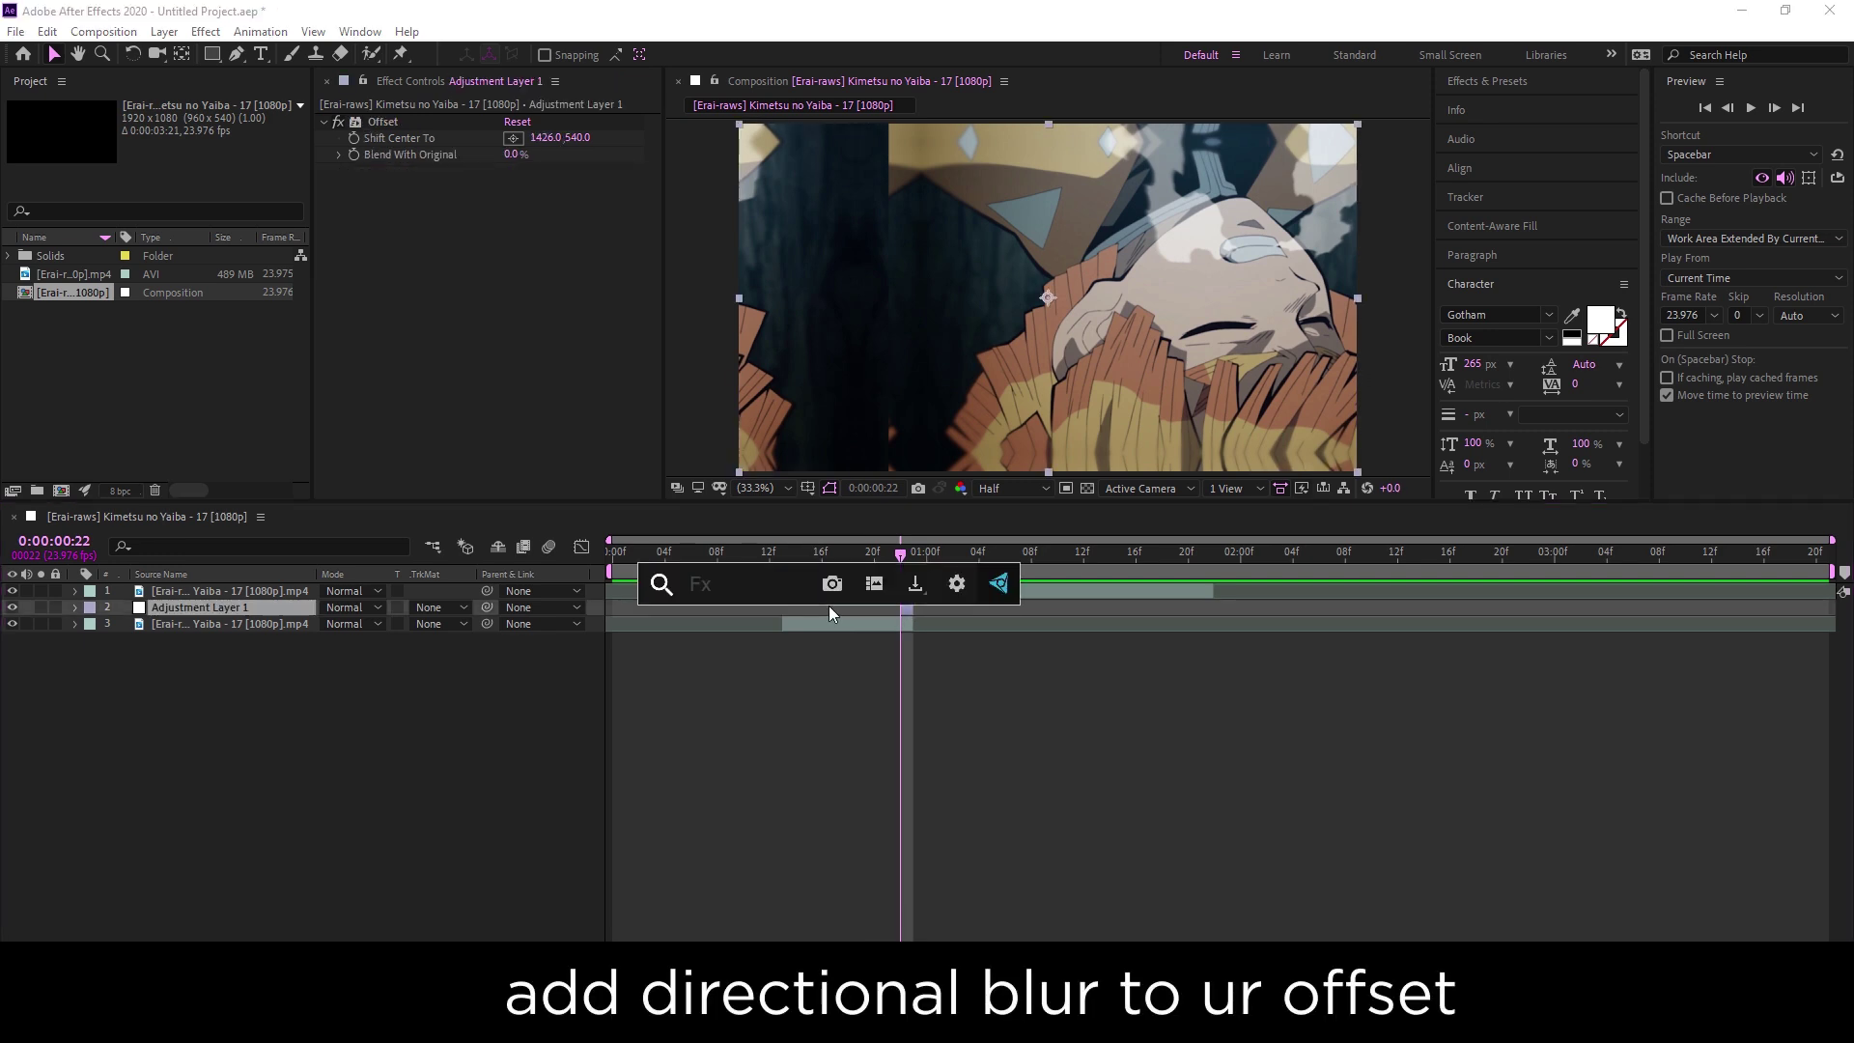
# Apply BCC Directional Blur to the one-frame layer with Blur Amount 127 at 90°
pyautogui.write('bcc dire')
pyautogui.press('Return')
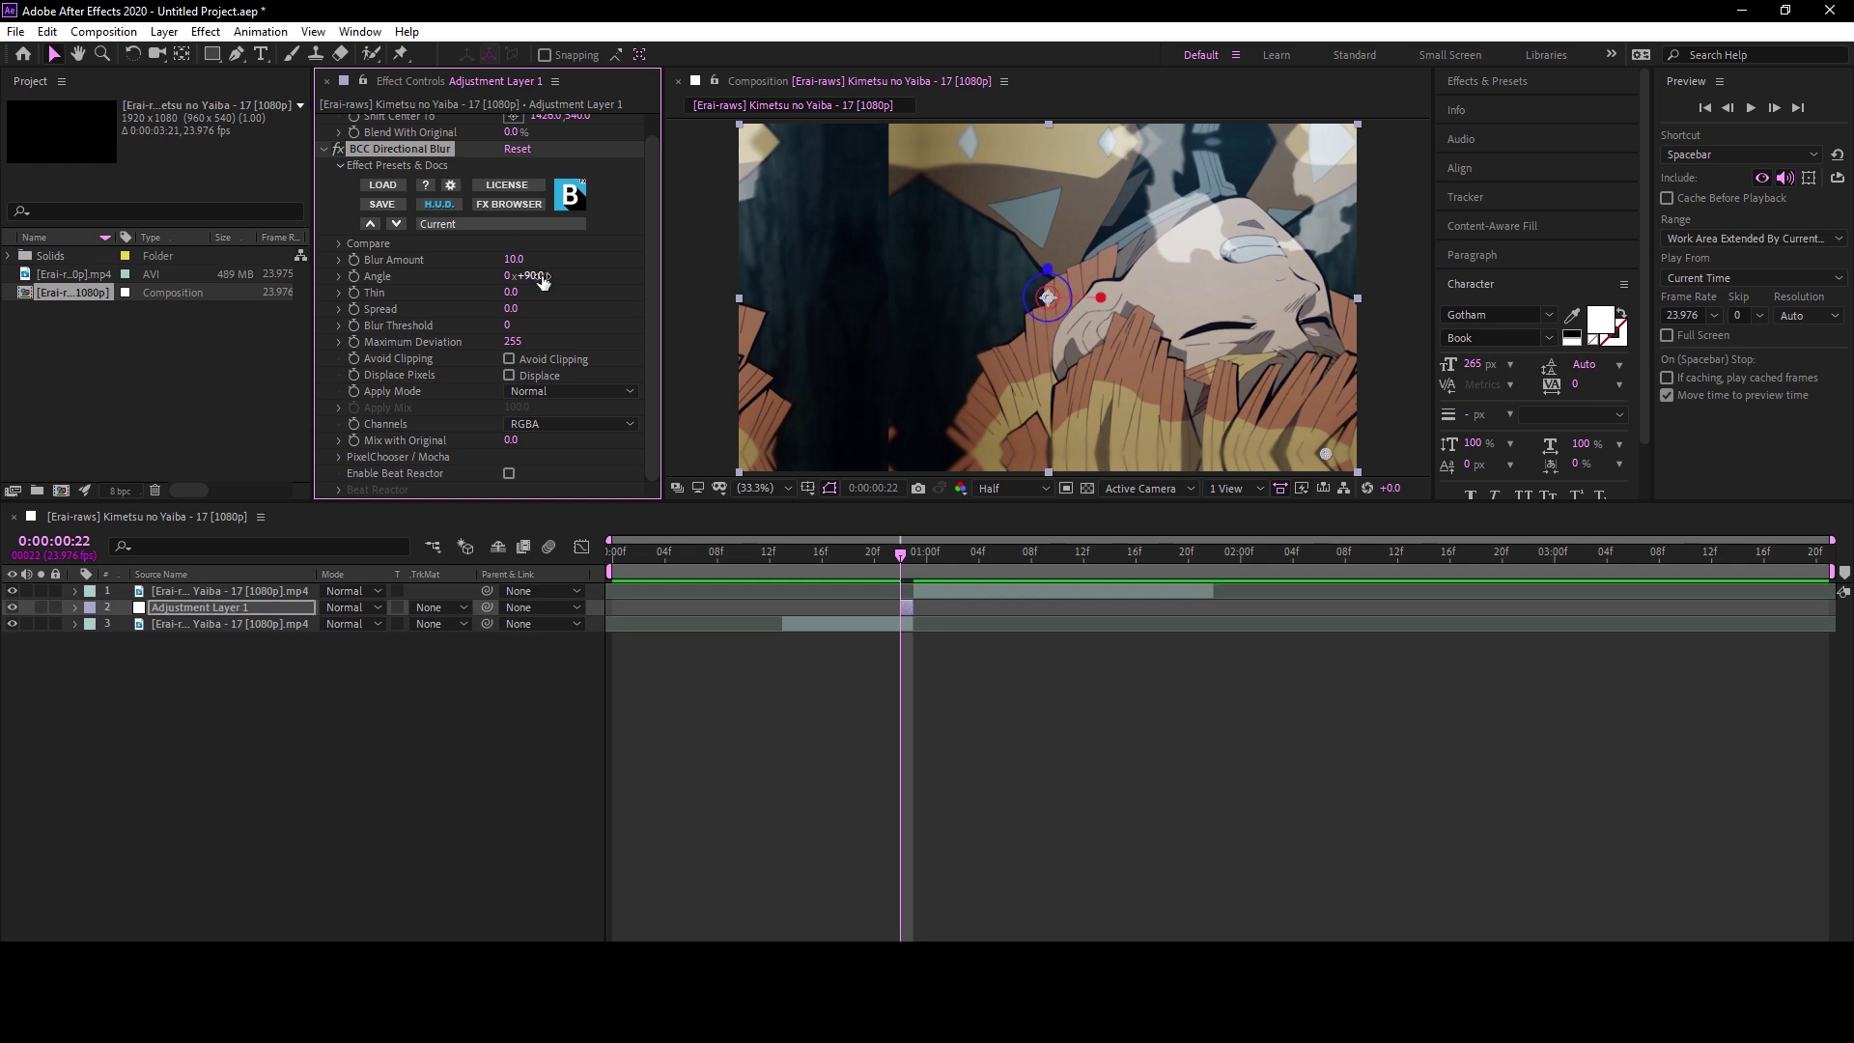
pyautogui.moveTo(516, 260); pyautogui.dragTo(653, 274)
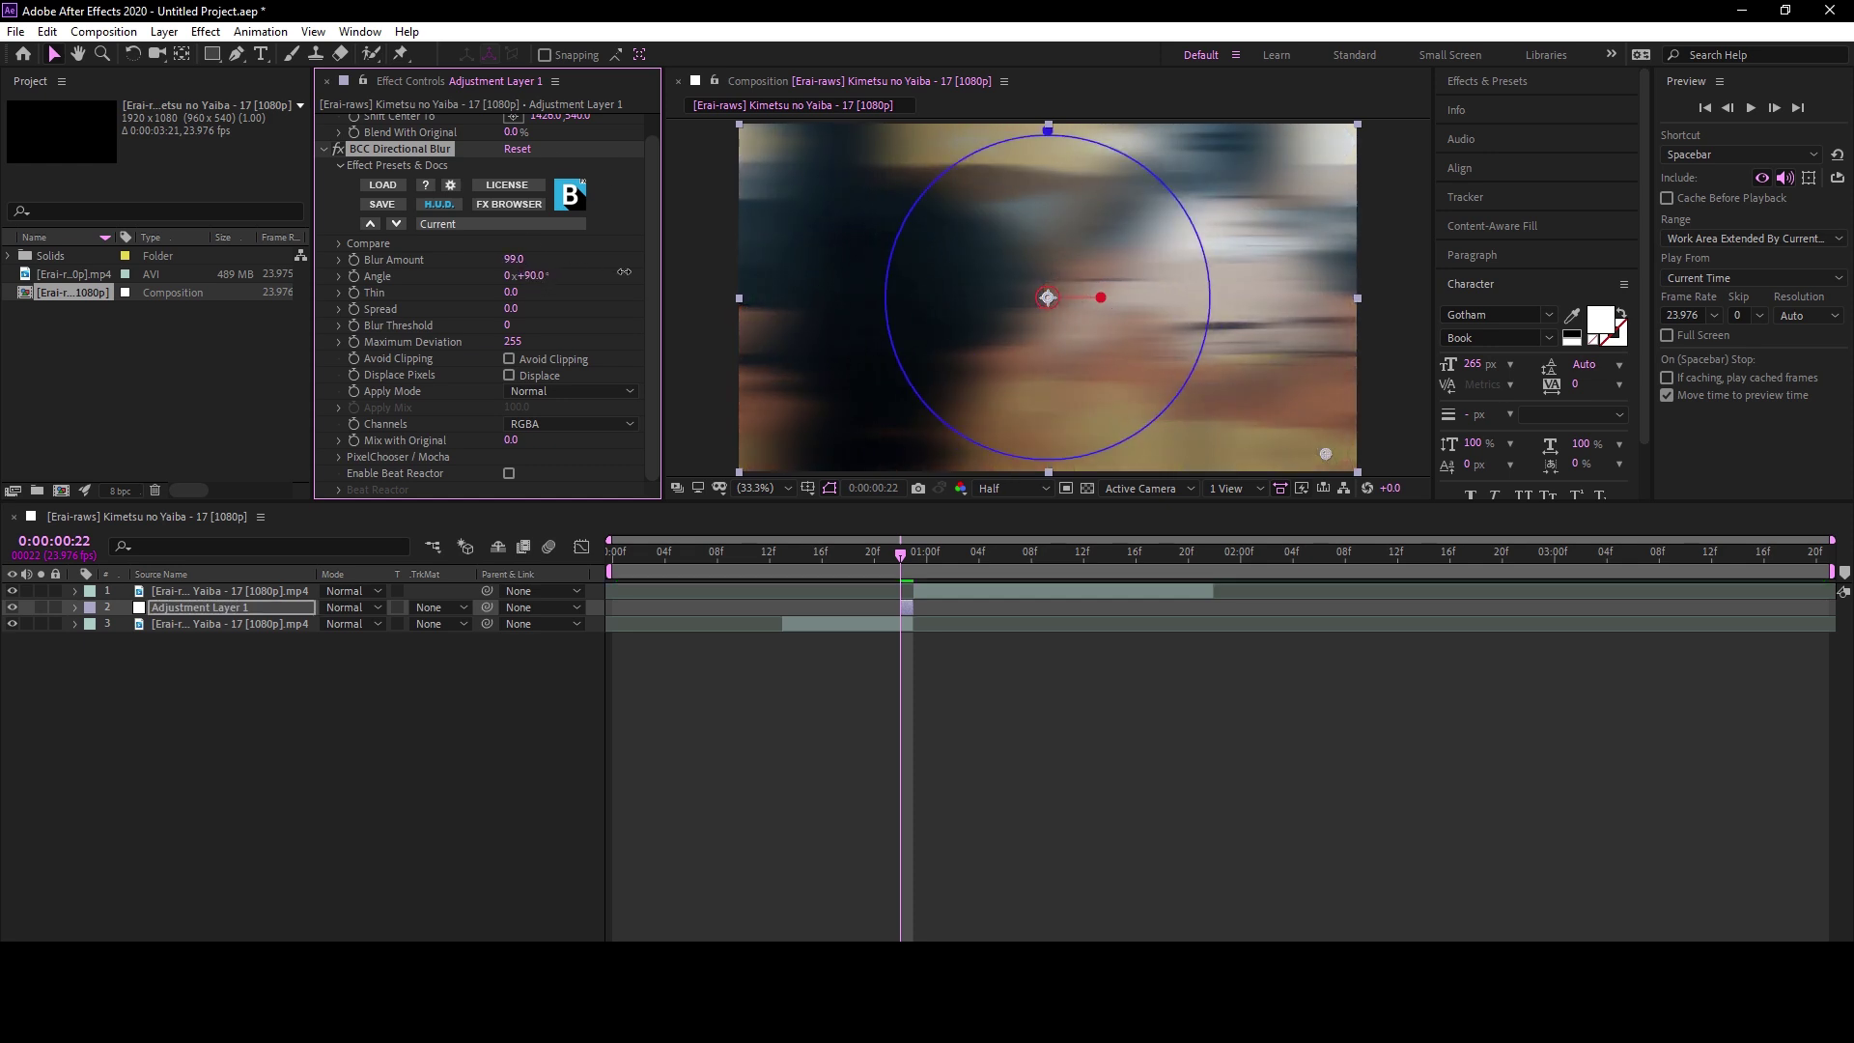
pyautogui.moveTo(932, 541)
pyautogui.mouseDown()
pyautogui.moveTo(804, 566)
pyautogui.moveTo(892, 572)
pyautogui.moveTo(877, 572)
pyautogui.mouseUp()
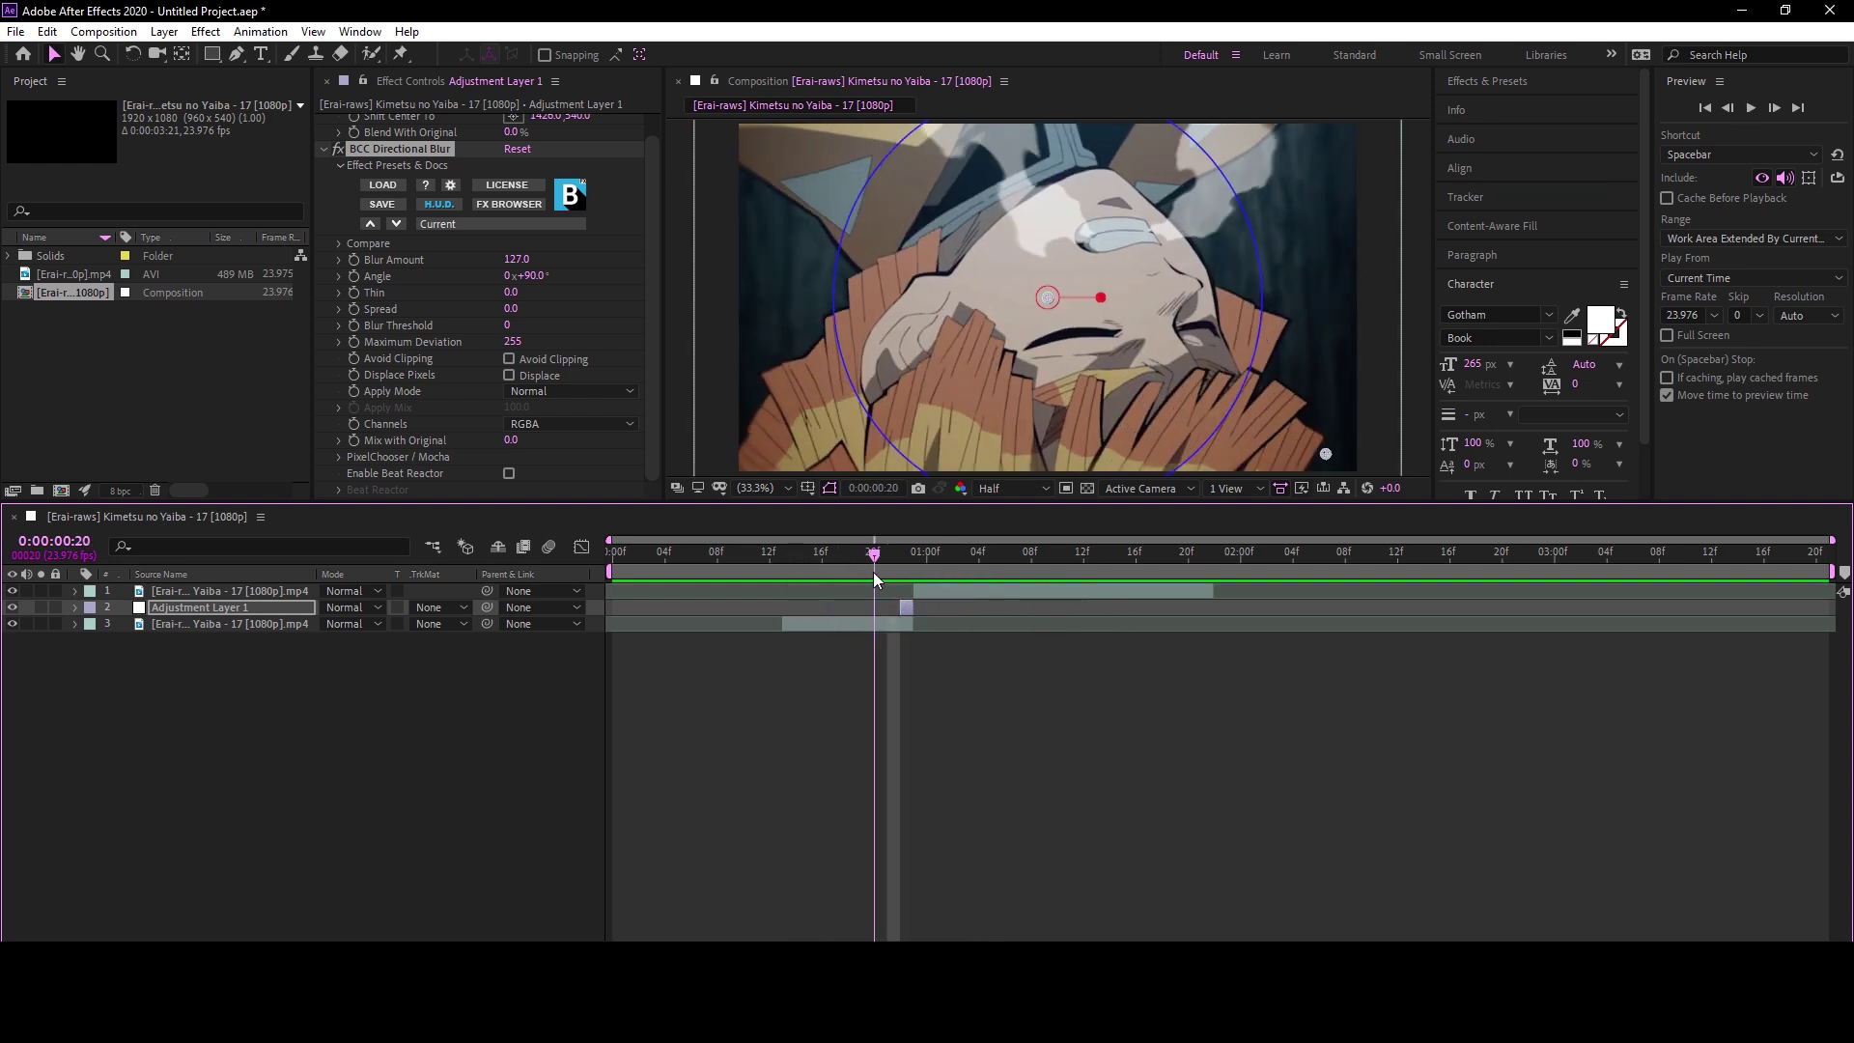
# Add a second adjustment layer and trim its start at frame 20
pyautogui.hotkey('ctrl', 'alt', 'y')
pyautogui.hotkey('alt', '[')
pyautogui.hotkey('ctrl', 'b')
# Cut the new adjustment layer down to a single frame and delete the leftover piece
pyautogui.press('pagedown')
pyautogui.hotkey('ctrl', 'shift', 'd')
pyautogui.press('Delete')
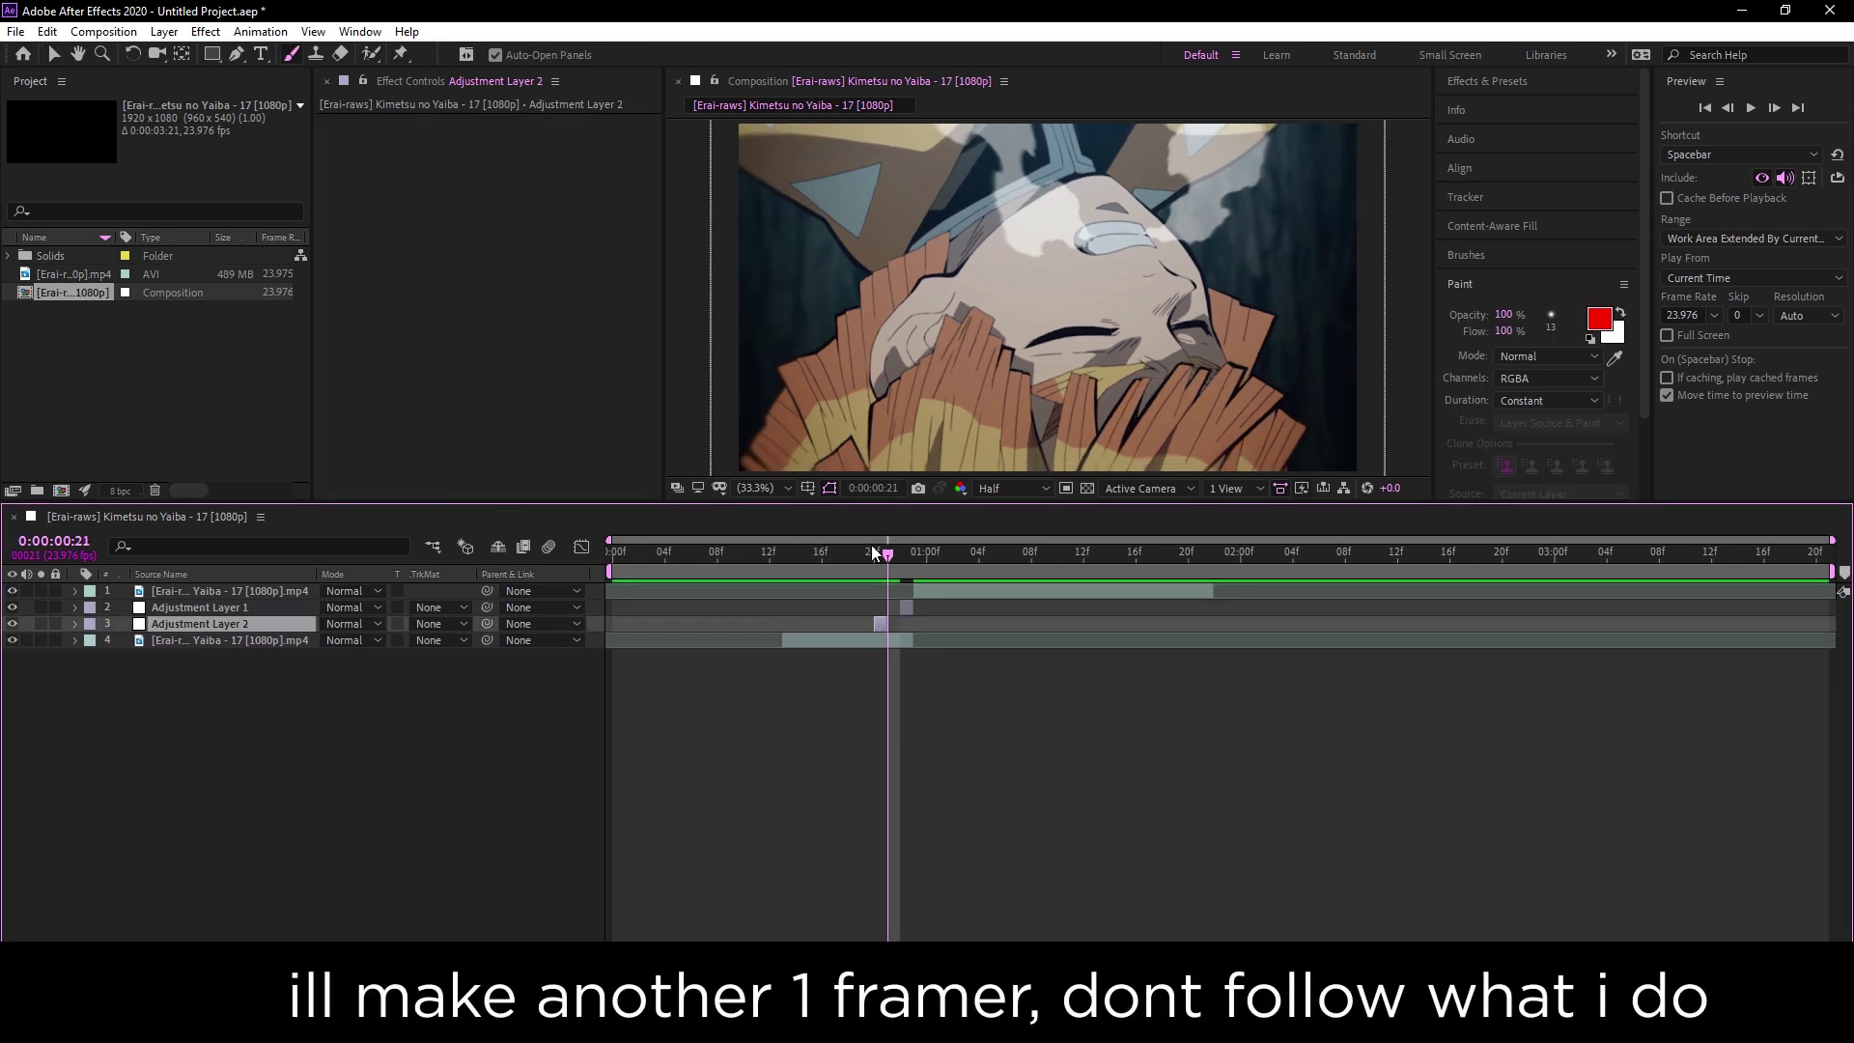
pyautogui.click(872, 571)
pyautogui.press('space')
pyautogui.click(879, 565)
# Apply Exposure to Adjustment Layer 2 with an Exposure value of 2.00
pyautogui.hotkey('ctrl', 'space')
pyautogui.write('expo')
pyautogui.press('Down')
pyautogui.press('Return')
pyautogui.click(513, 170)
pyautogui.write('2')
pyautogui.press('Return')
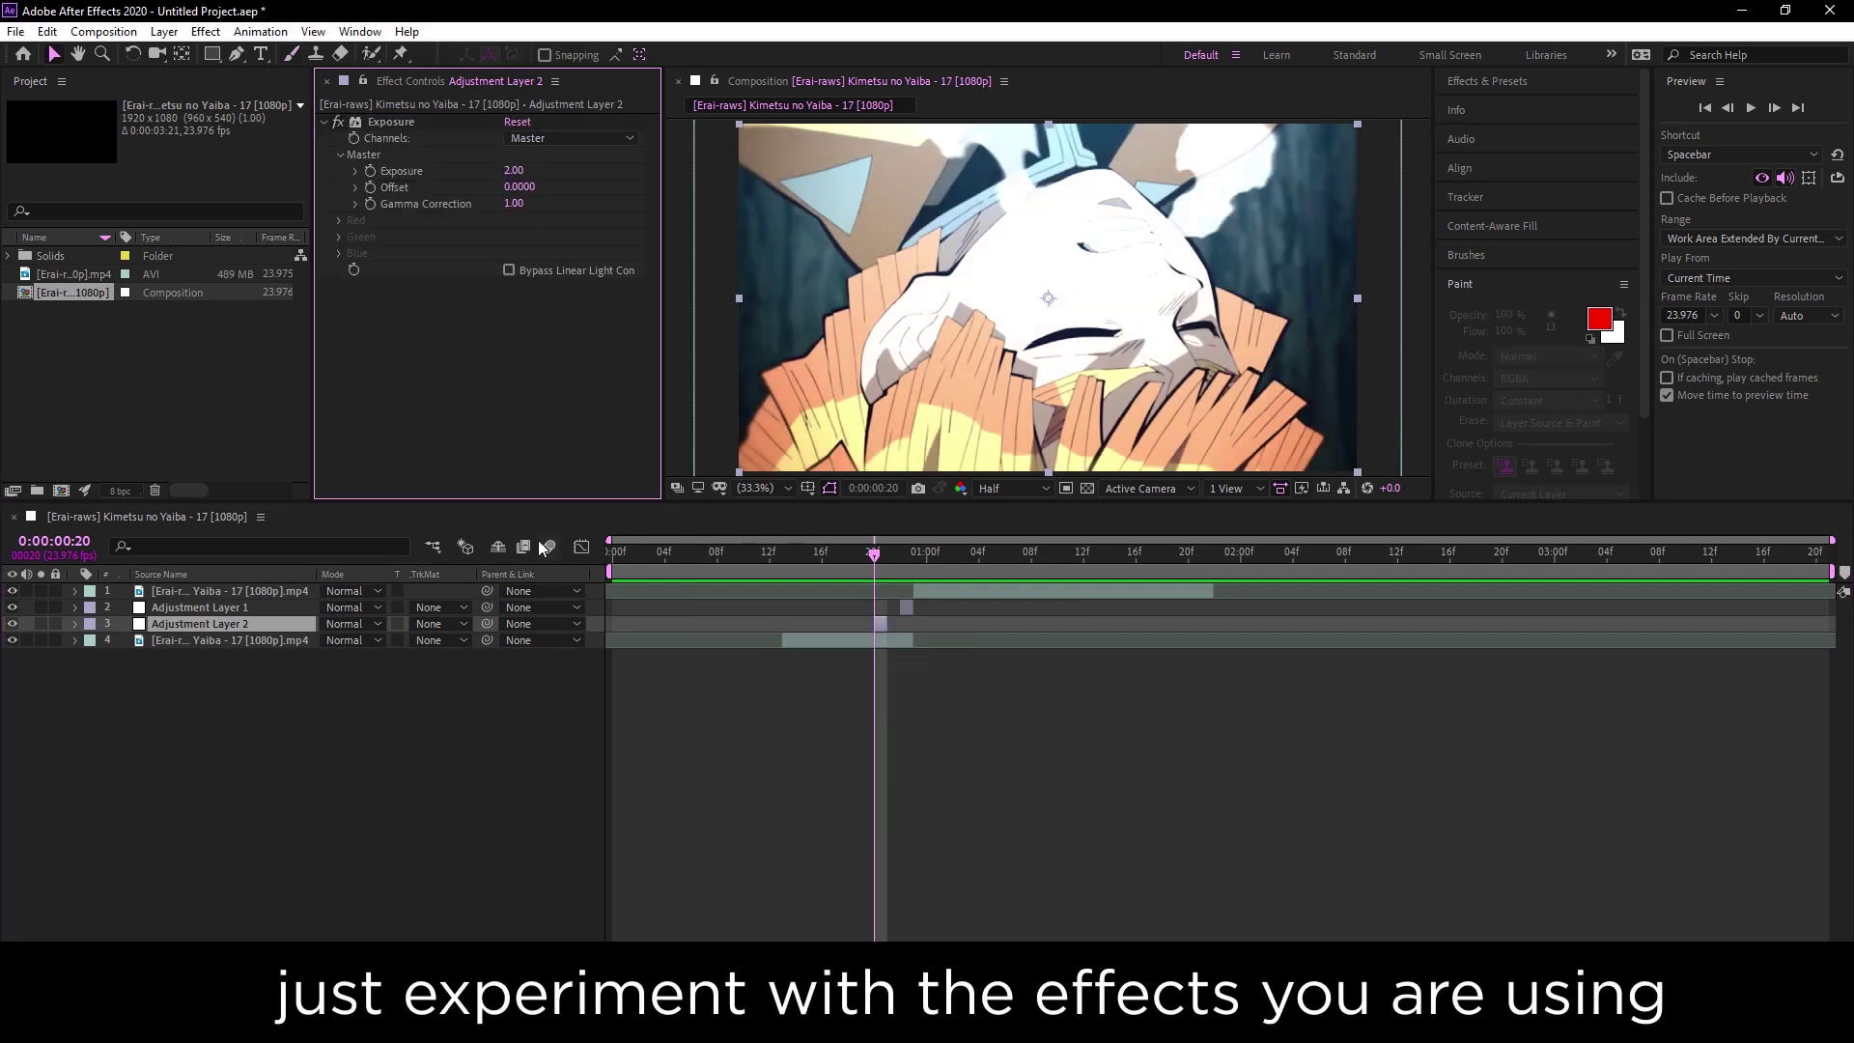
# Move Adjustment Layer 2 to start at frame 21 and preview the flashes
pyautogui.press('space')
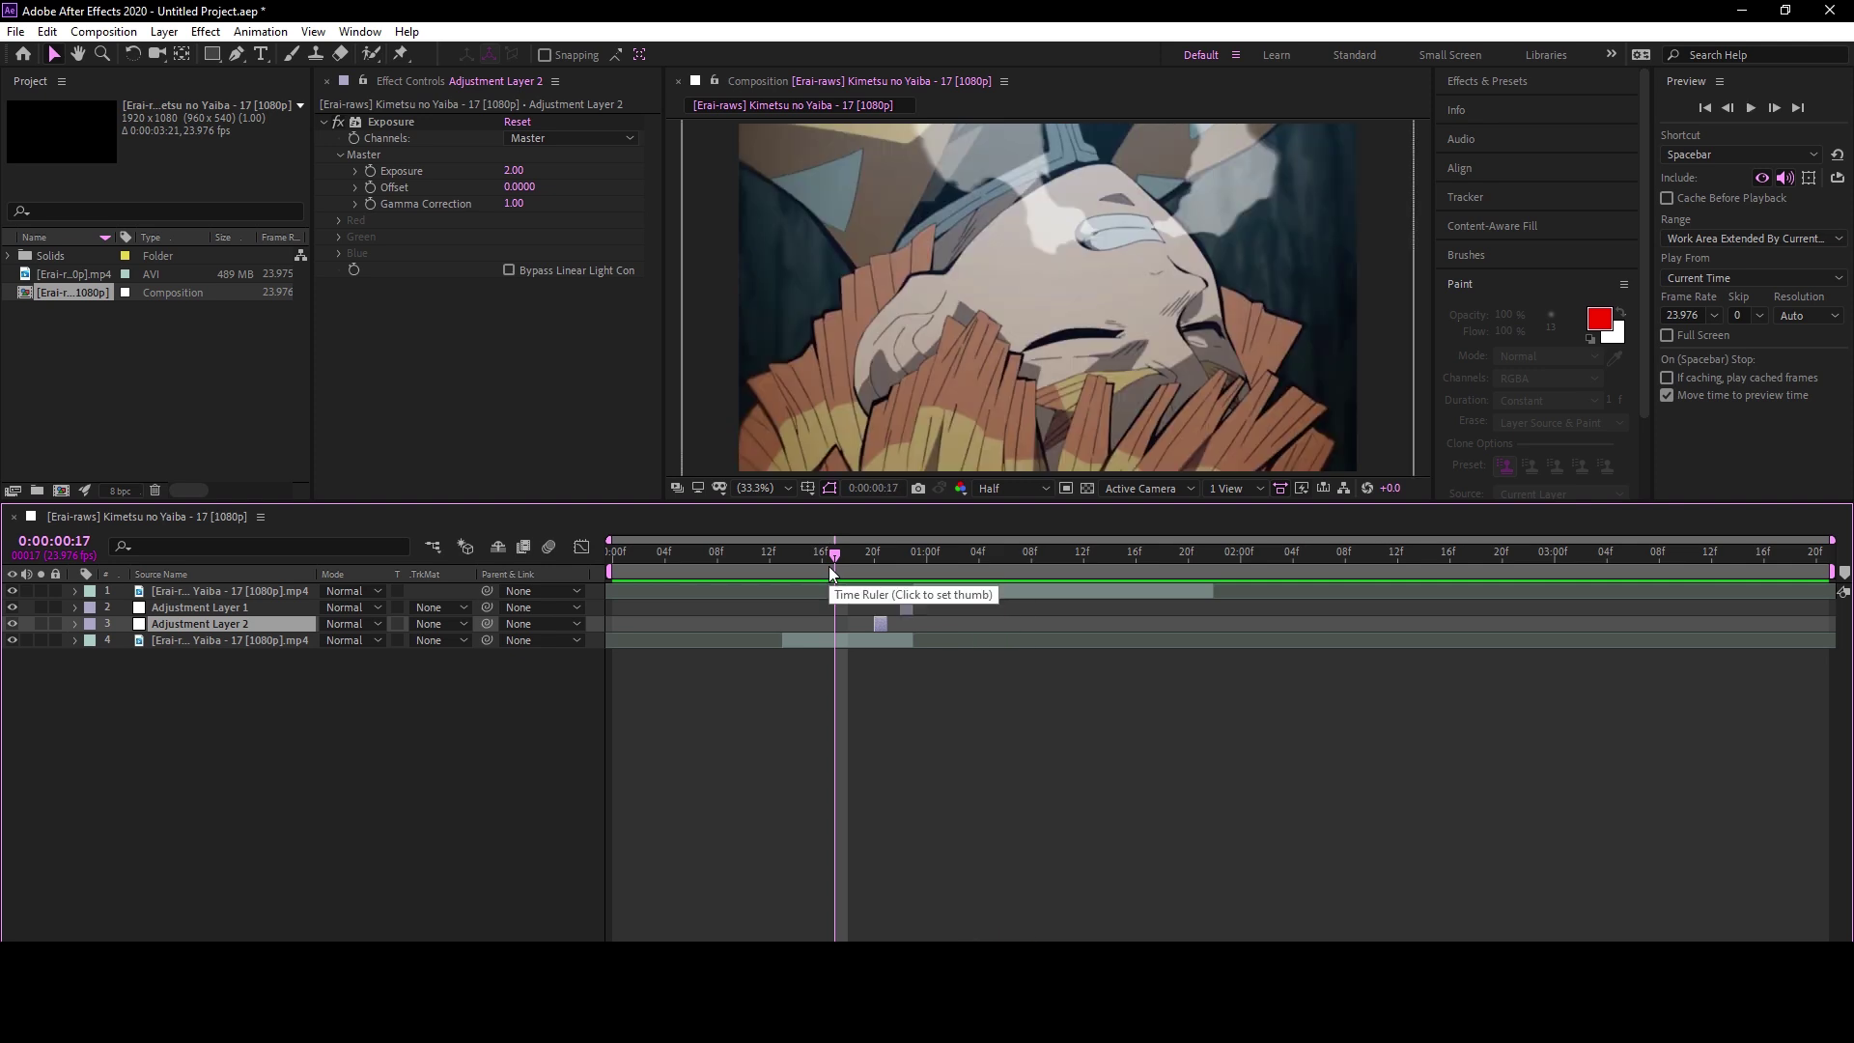
pyautogui.click(896, 564)
pyautogui.moveTo(879, 624); pyautogui.dragTo(893, 624)
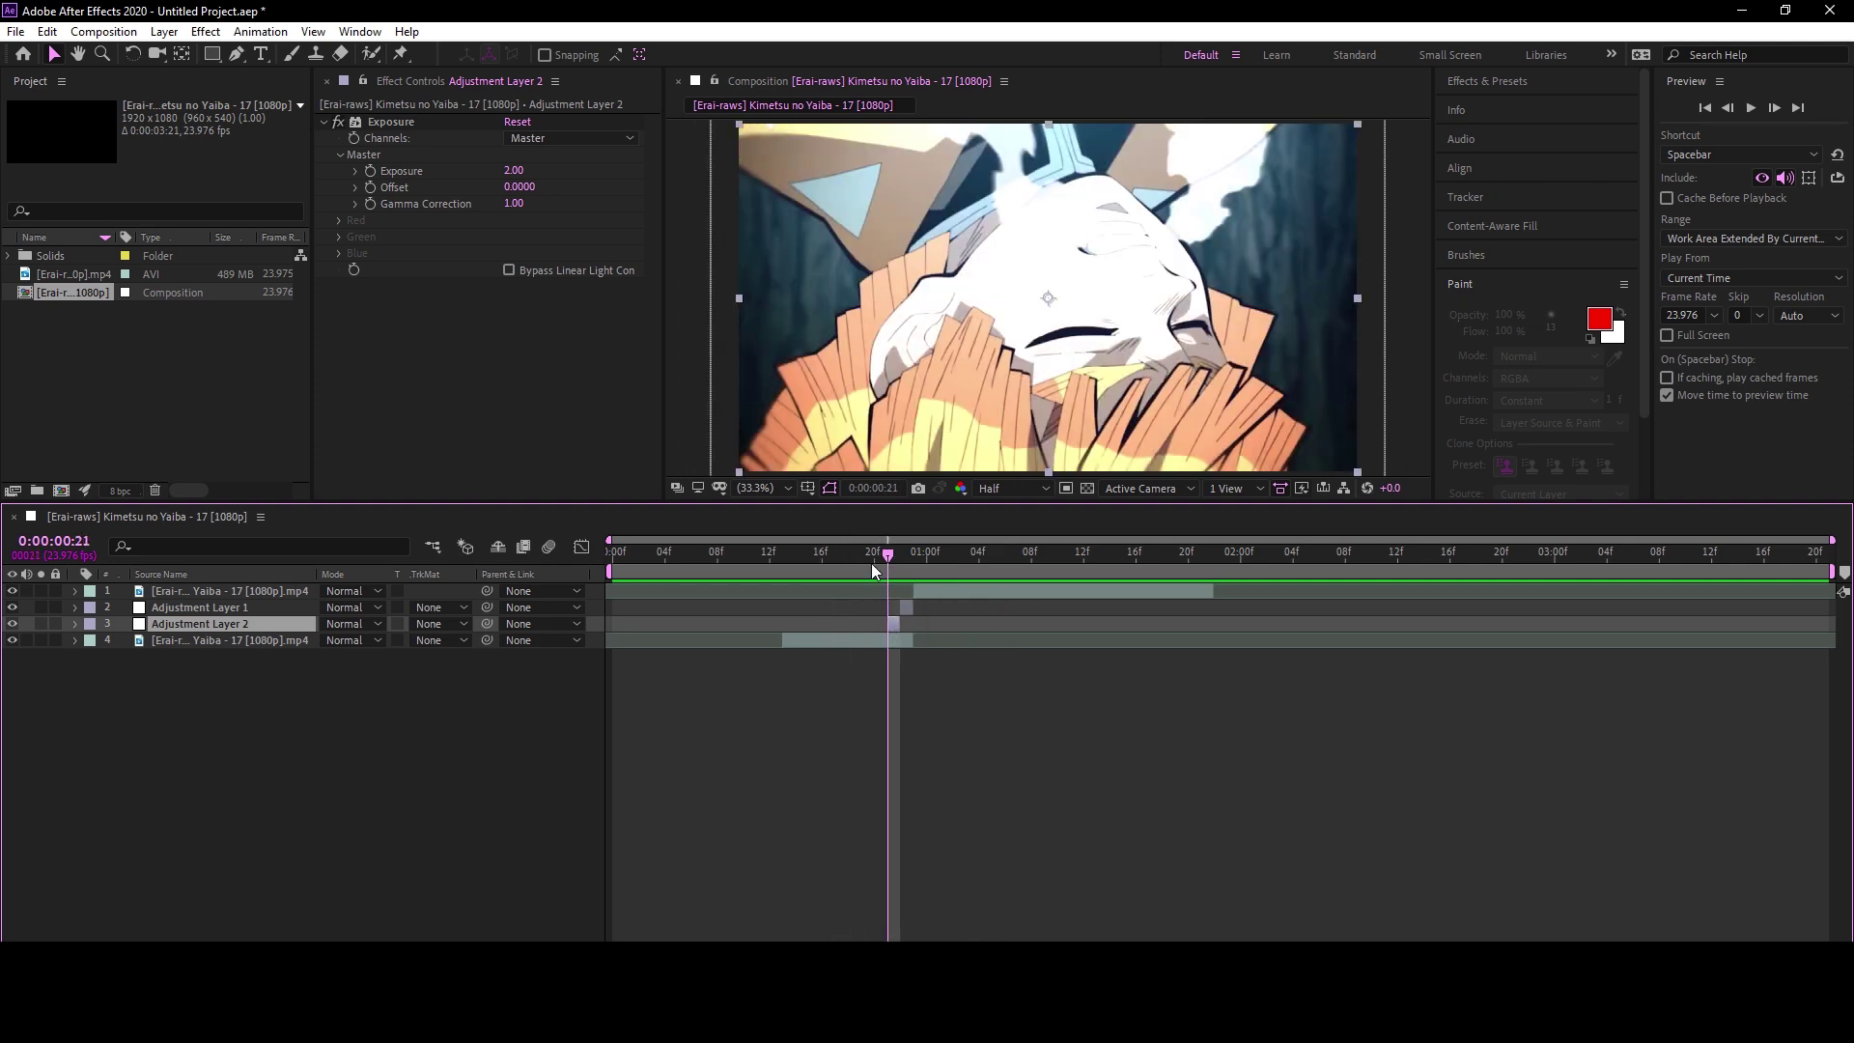
pyautogui.click(854, 554)
pyautogui.press('space')
pyautogui.click(942, 591)
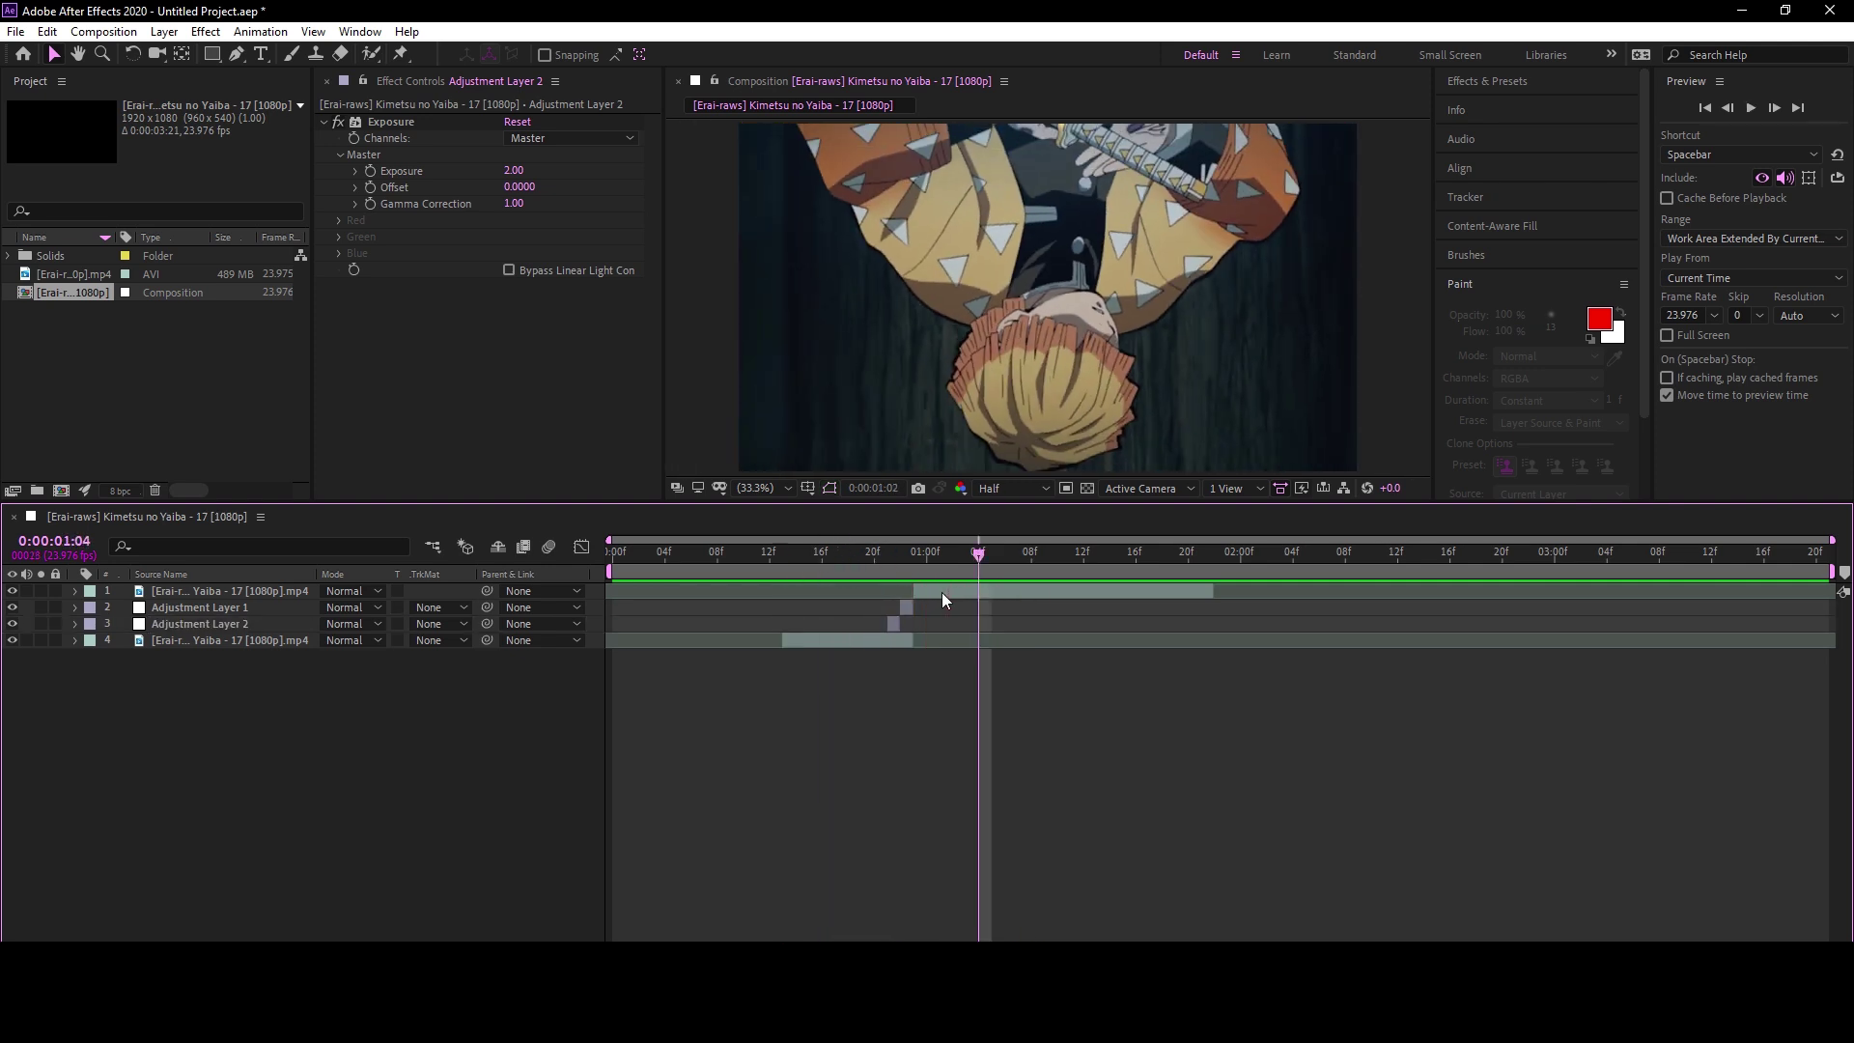
# Add Adjustment Layer 3 and trim it so it spans only the second clip
pyautogui.click(917, 559)
pyautogui.hotkey('ctrl', 'alt', 'y')
pyautogui.hotkey('ctrl', 'shift', 'd')
pyautogui.click(1202, 558)
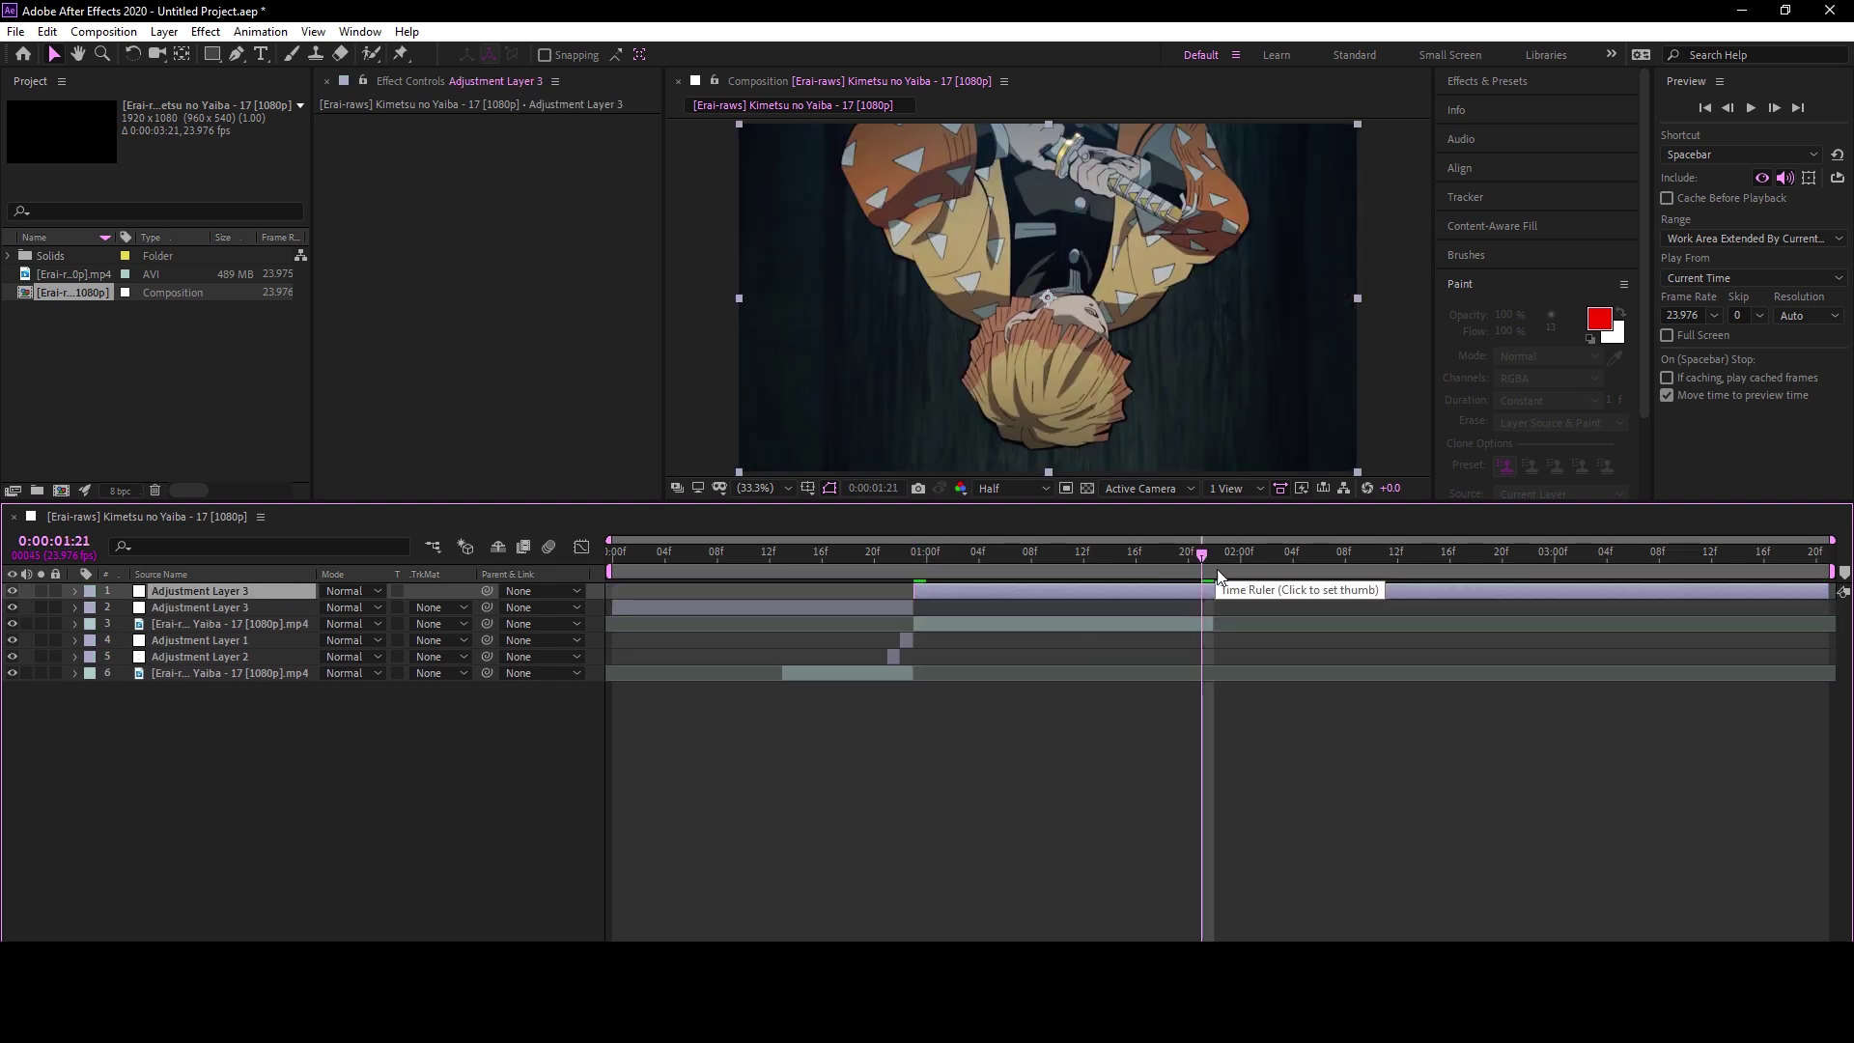
pyautogui.click(846, 609)
pyautogui.press('Delete')
pyautogui.click(1205, 592)
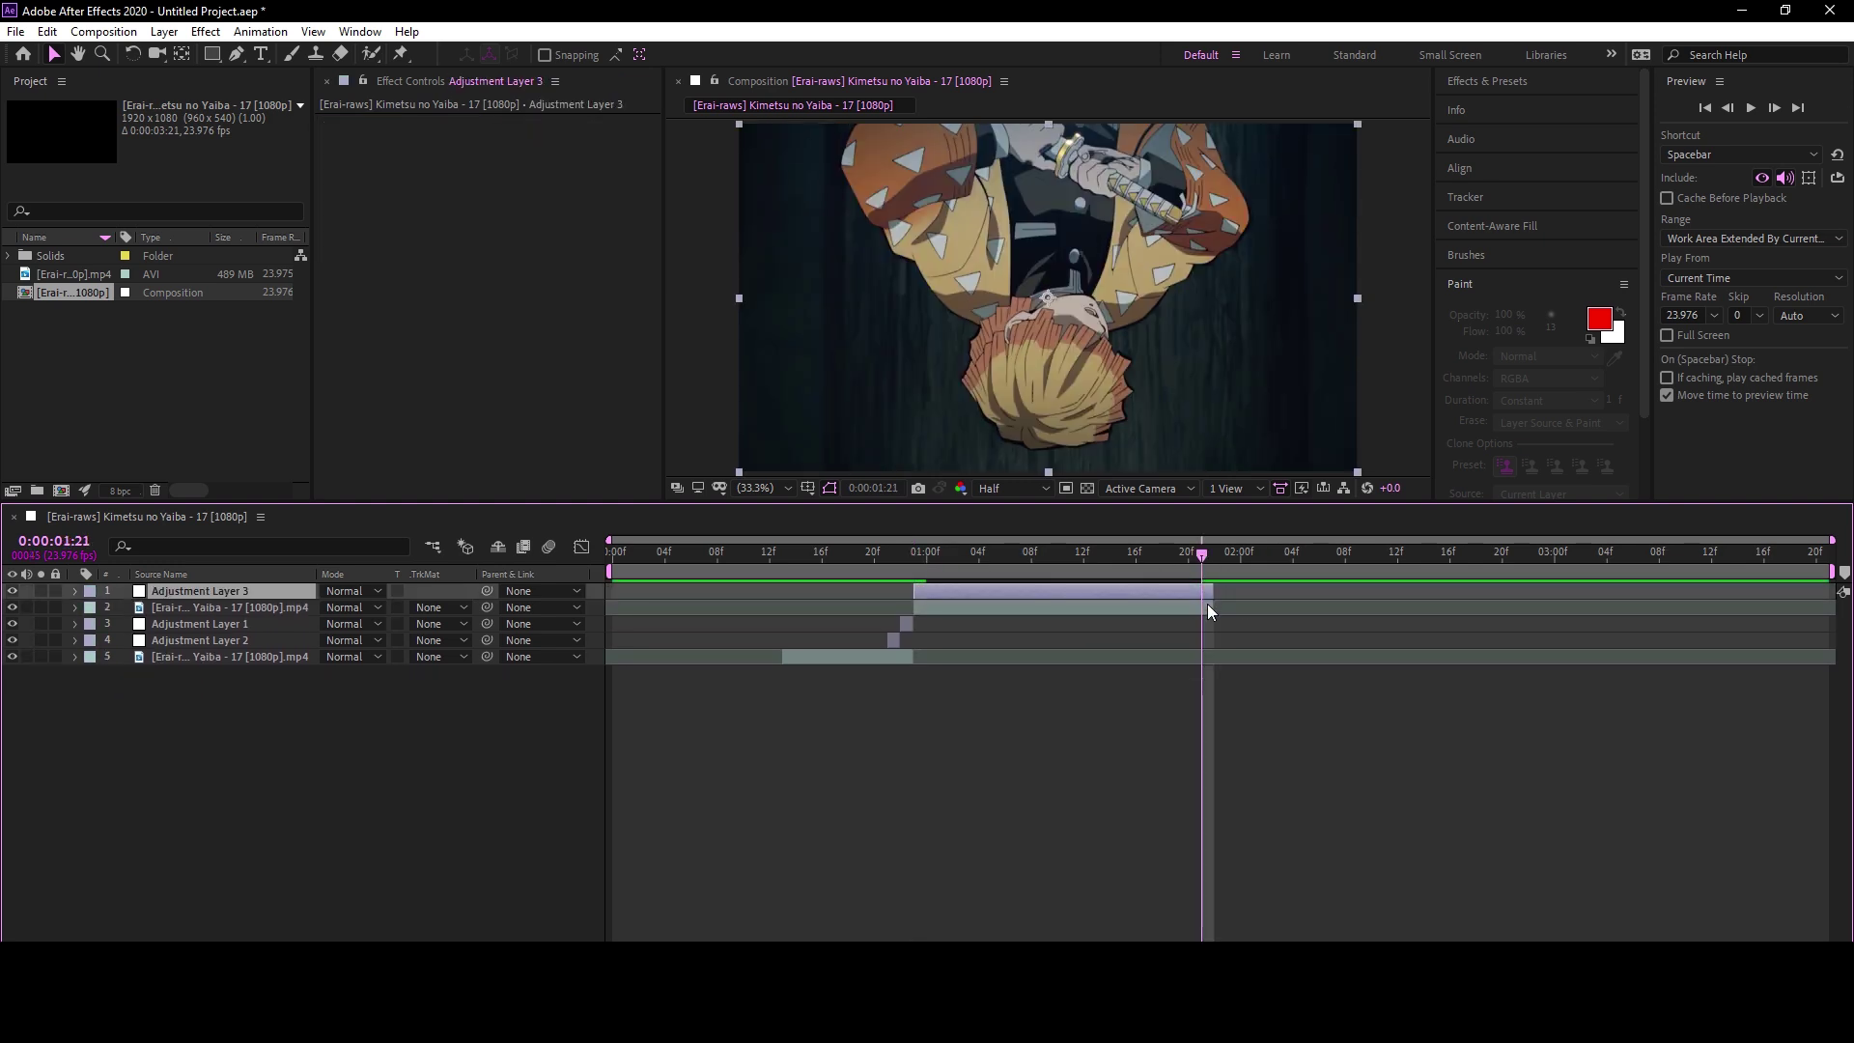
pyautogui.click(959, 558)
pyautogui.moveTo(960, 559); pyautogui.dragTo(924, 559)
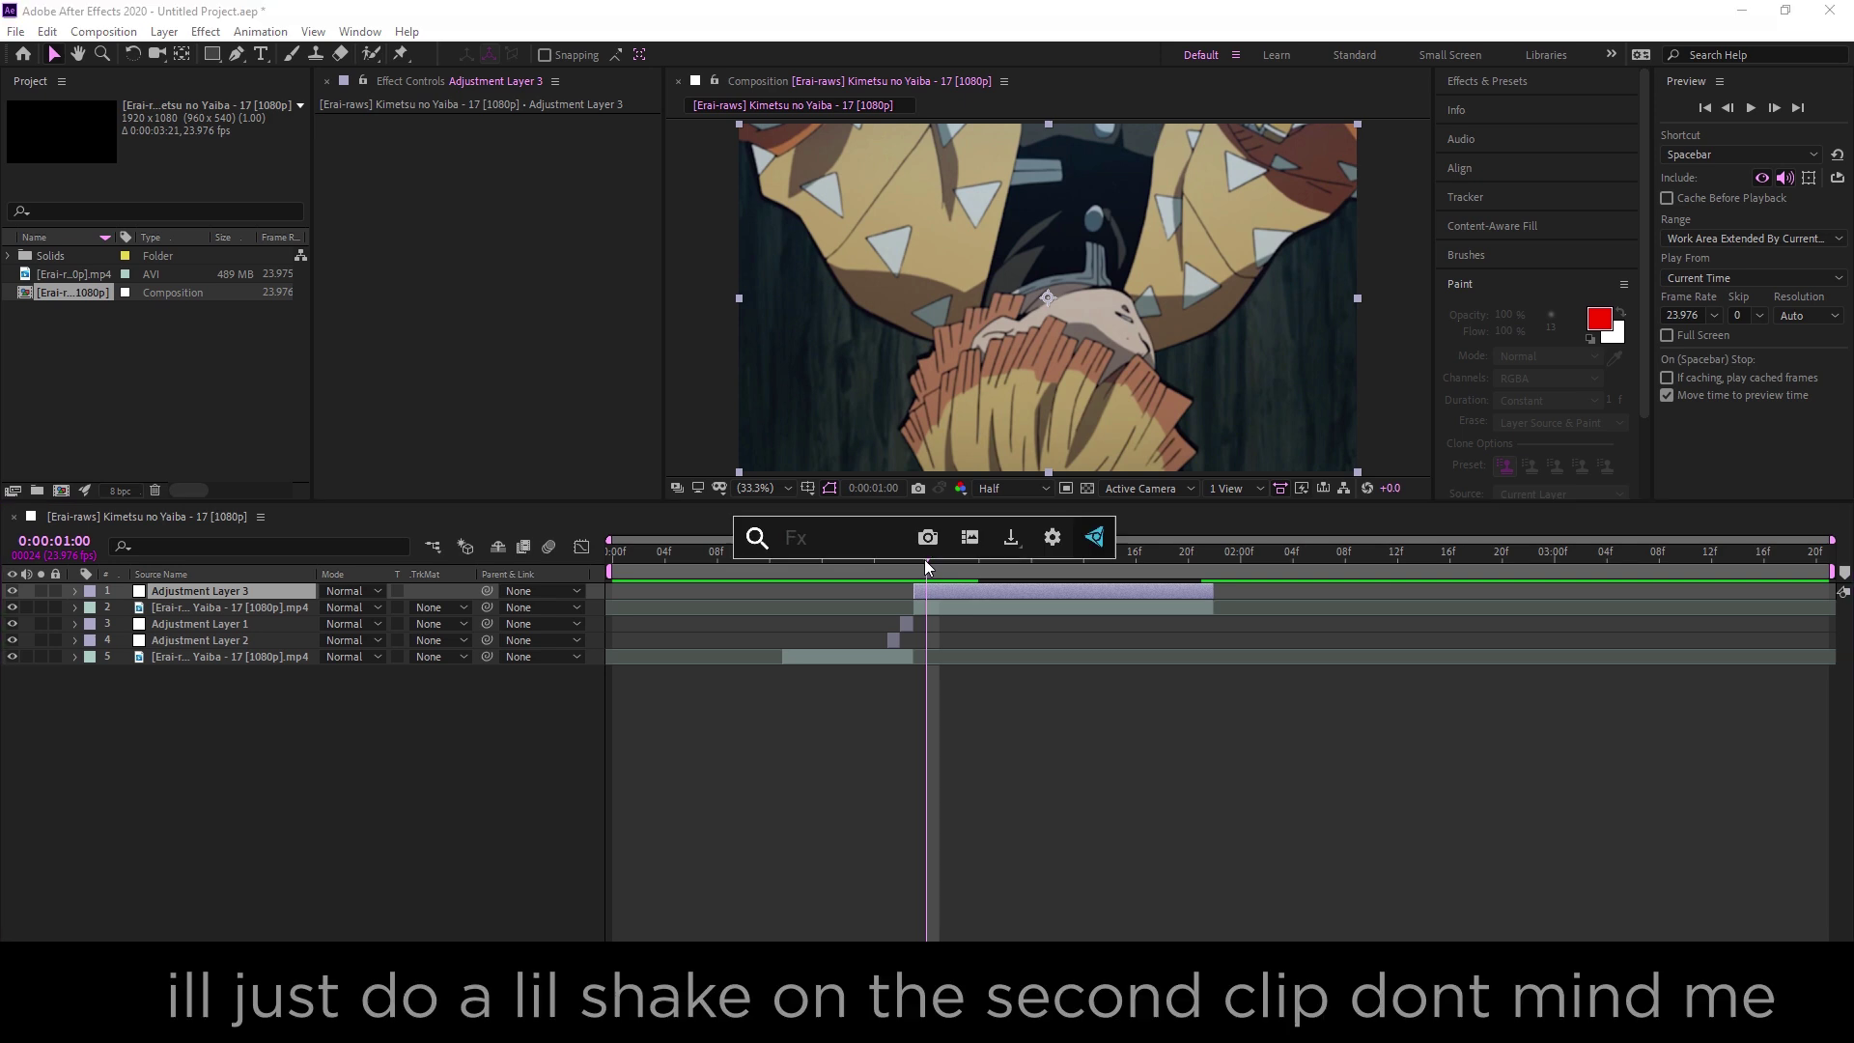
# Apply S_Shake to Adjustment Layer 3 and lower its Frequency to 2
pyautogui.hotkey('ctrl', 'space')
pyautogui.write('s_hs')
pyautogui.press('BackSpace')
pyautogui.press('BackSpace')
pyautogui.write('shake')
pyautogui.press('Return')
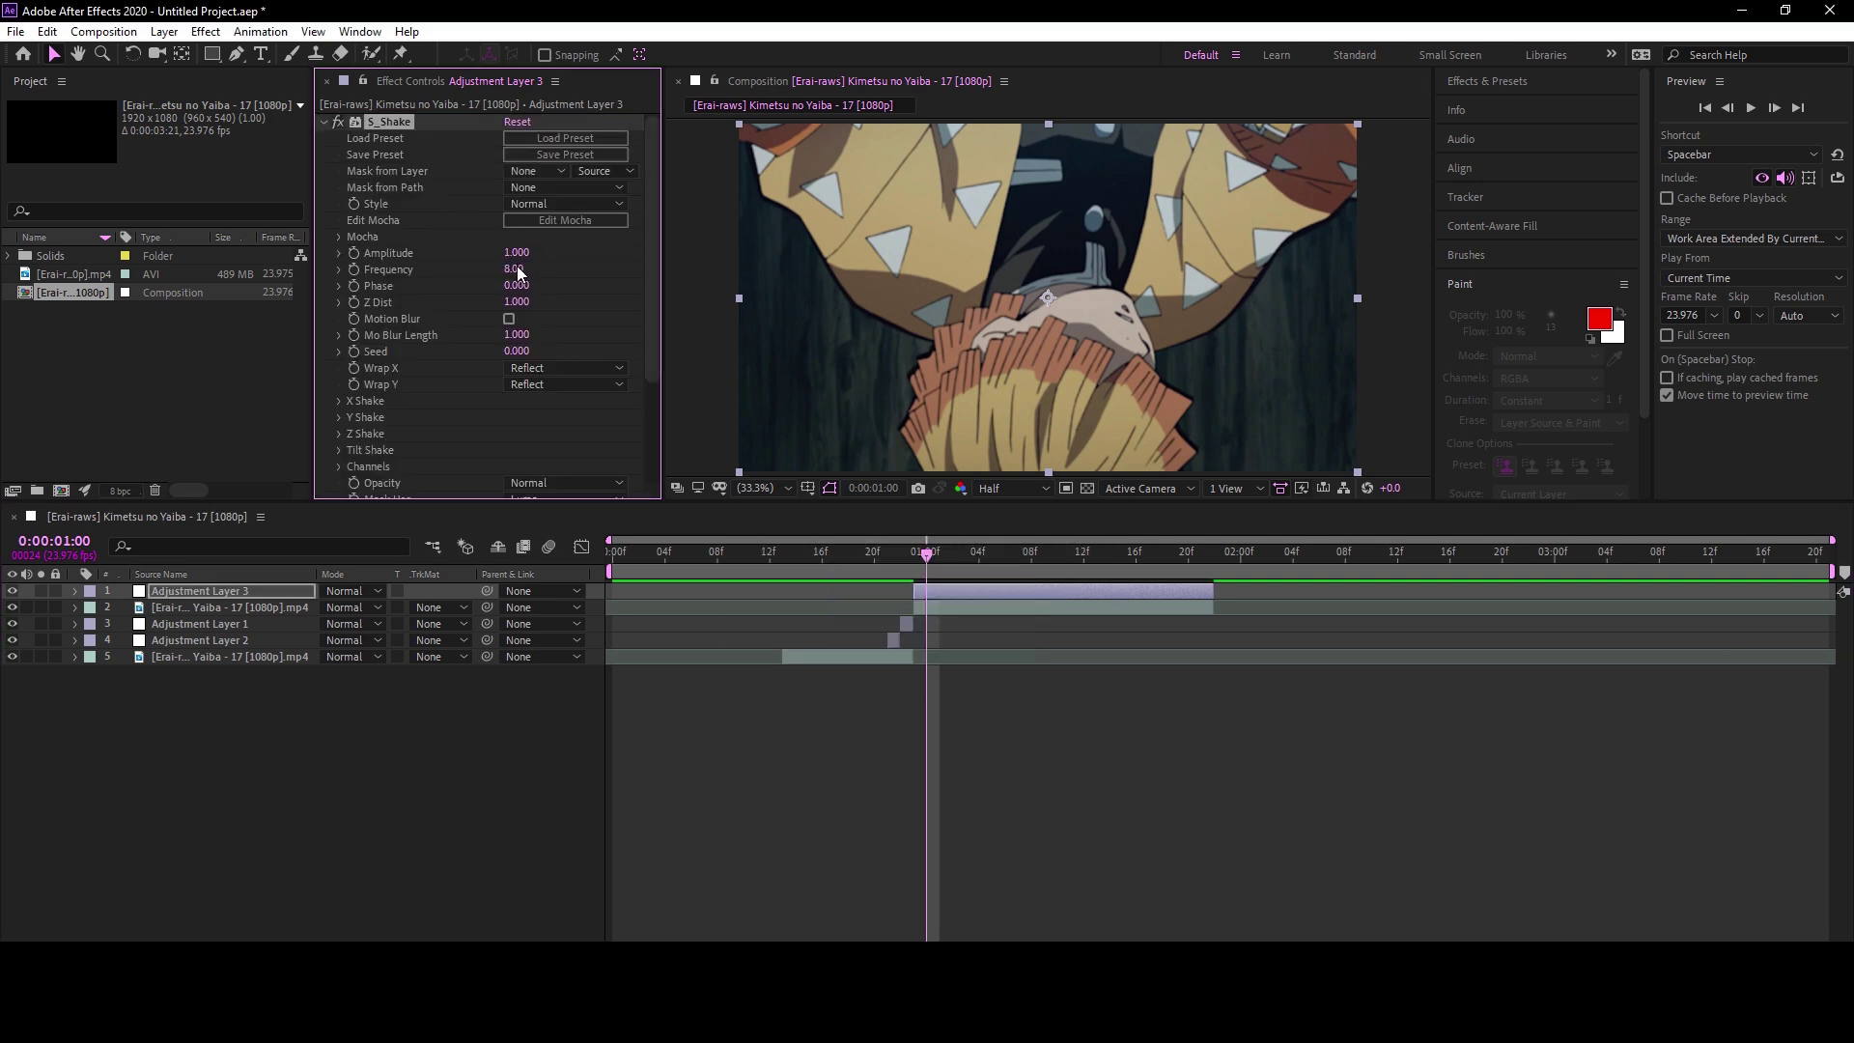
pyautogui.moveTo(517, 268); pyautogui.dragTo(459, 268)
# Keyframe S_Shake Amplitude from 1.0 easing to 0 with a steepened curve, then preview
pyautogui.click(353, 253)
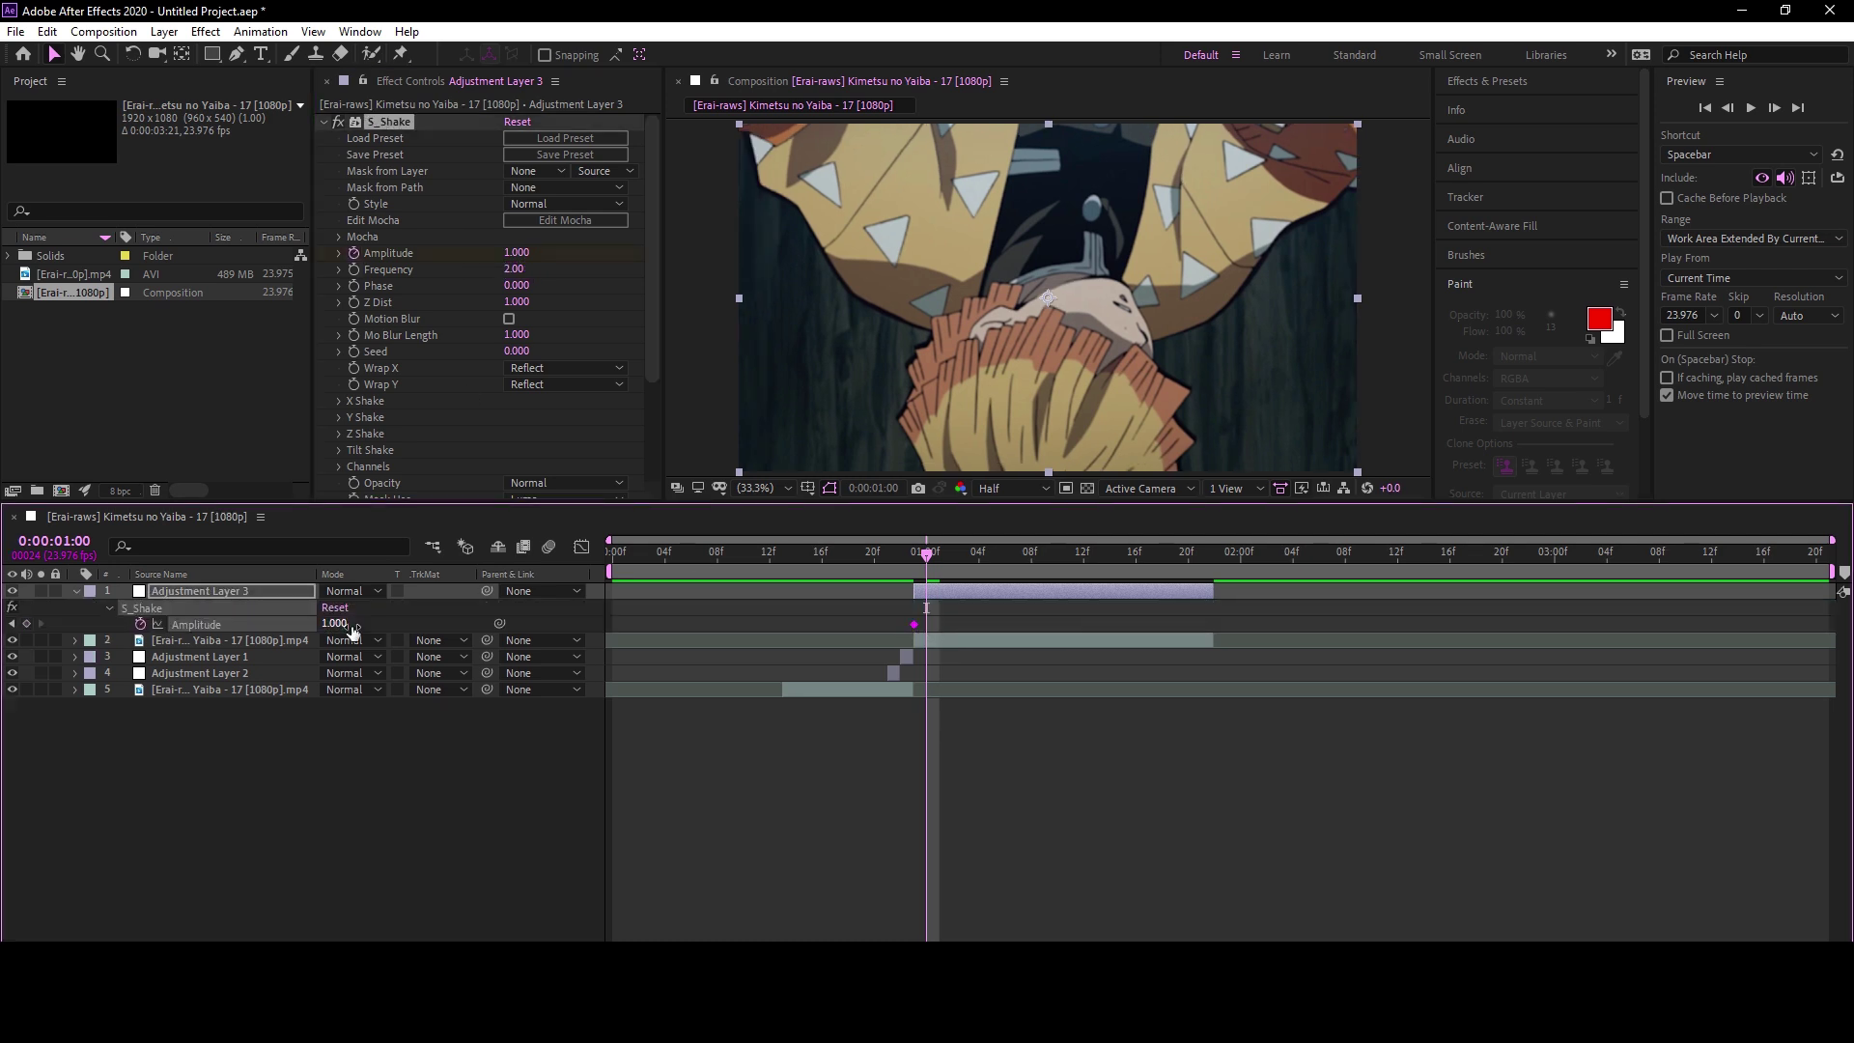
pyautogui.moveTo(354, 626); pyautogui.dragTo(682, 738)
pyautogui.moveTo(1106, 930); pyautogui.dragTo(913, 868)
pyautogui.click(881, 560)
pyautogui.press('space')
pyautogui.hotkey('shift', 'F3')
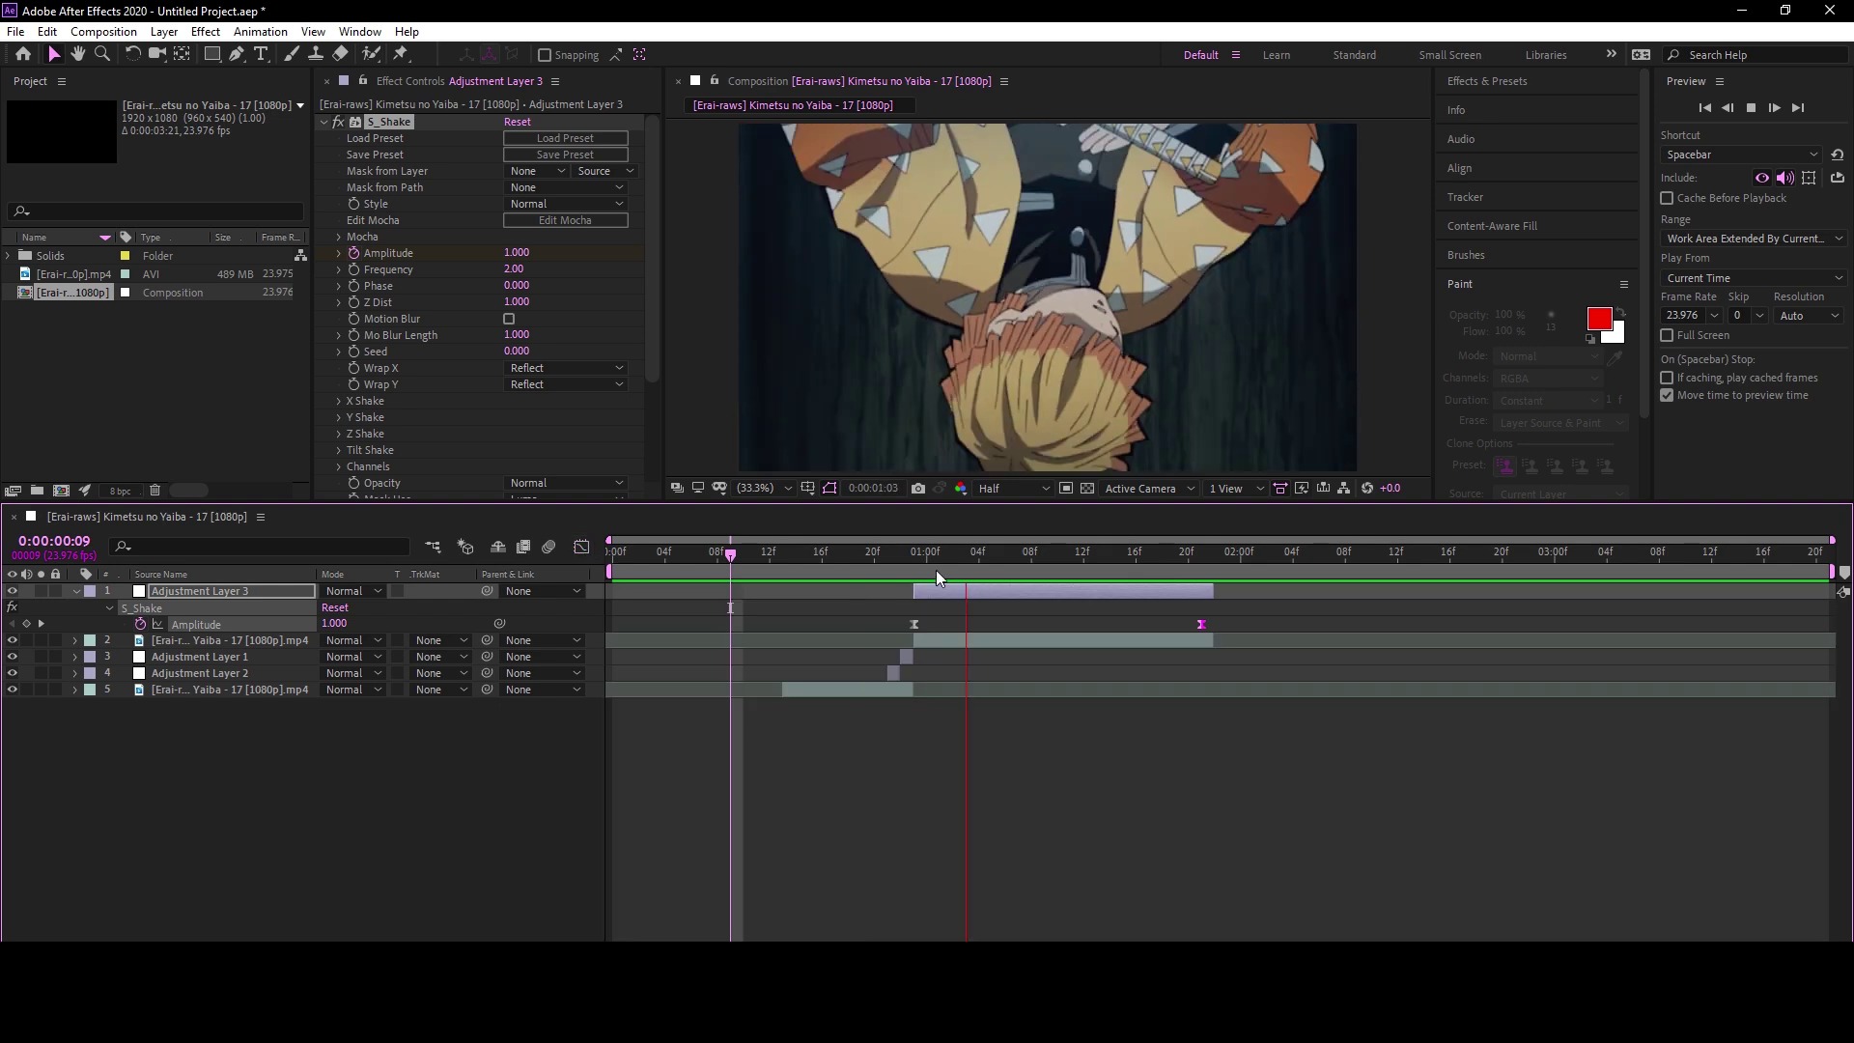
pyautogui.press('e')
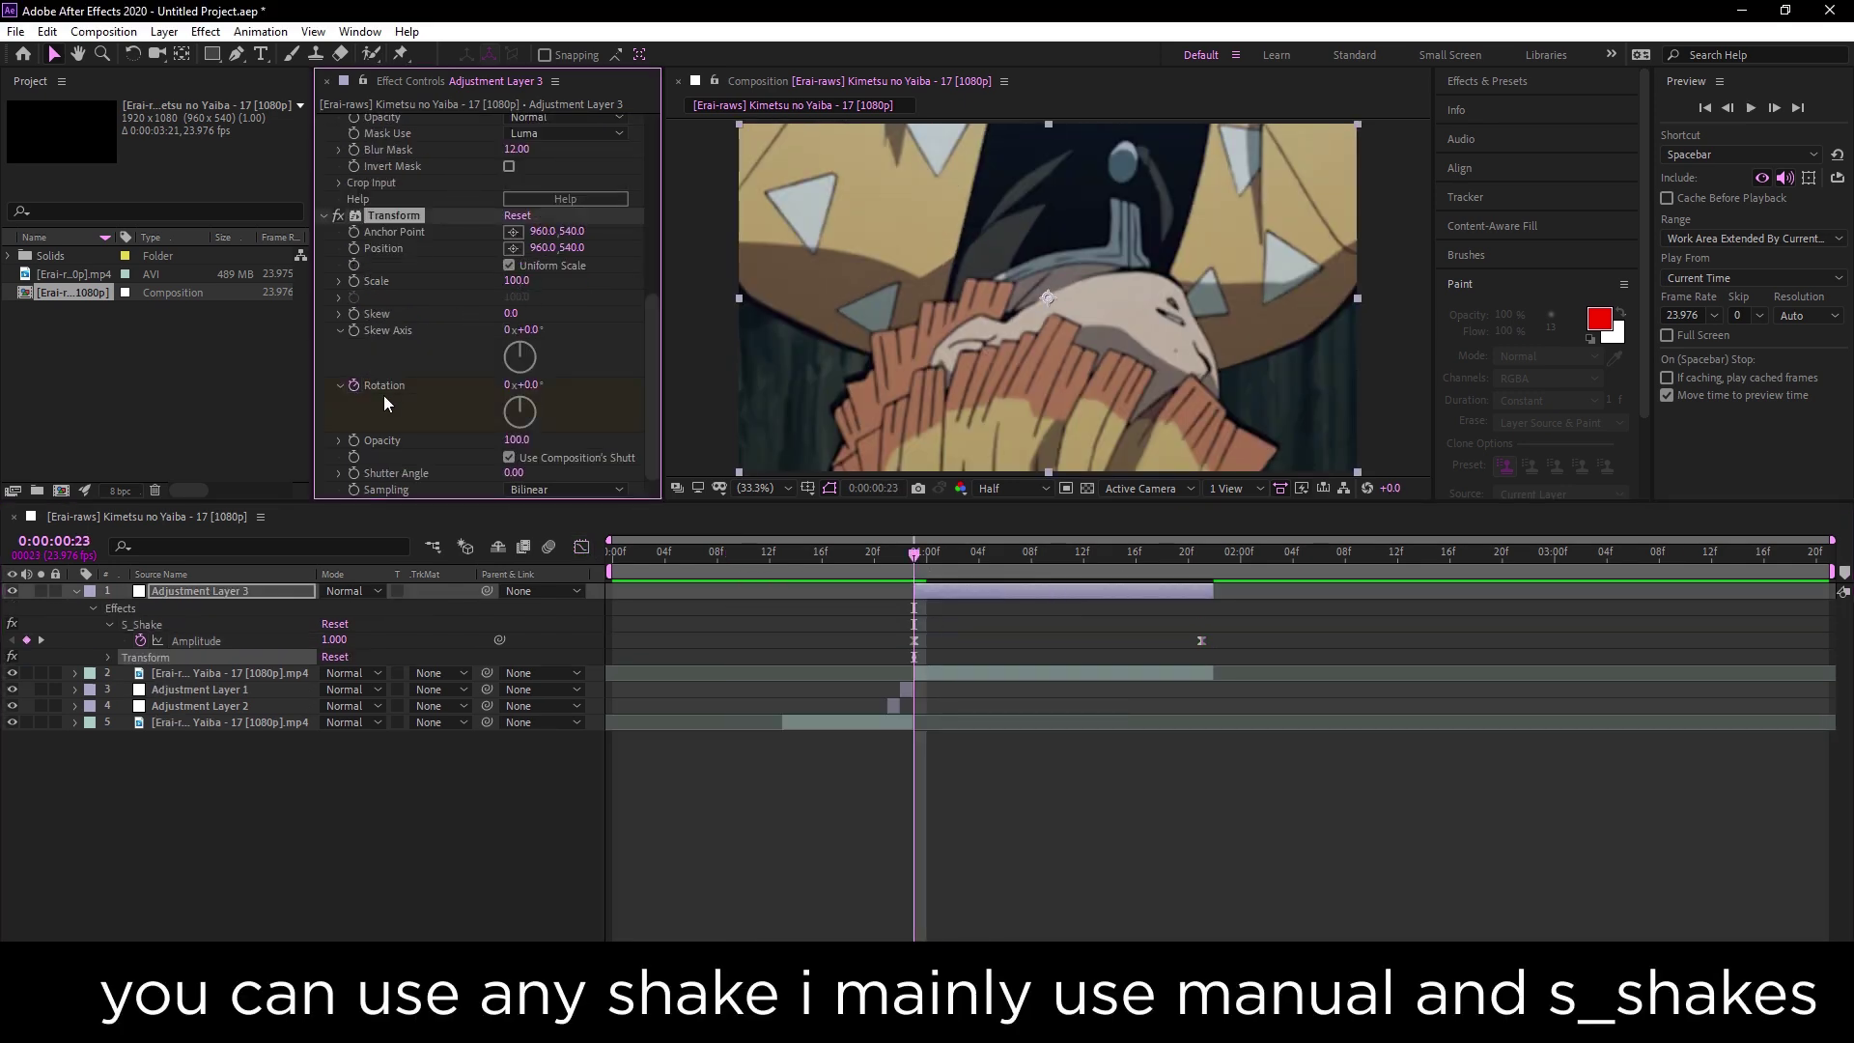
# Keyframe Transform Rotation frame by frame at 2°, -1° and 0.7°, then Easy Ease the keys
pyautogui.click(354, 385)
pyautogui.click(353, 249)
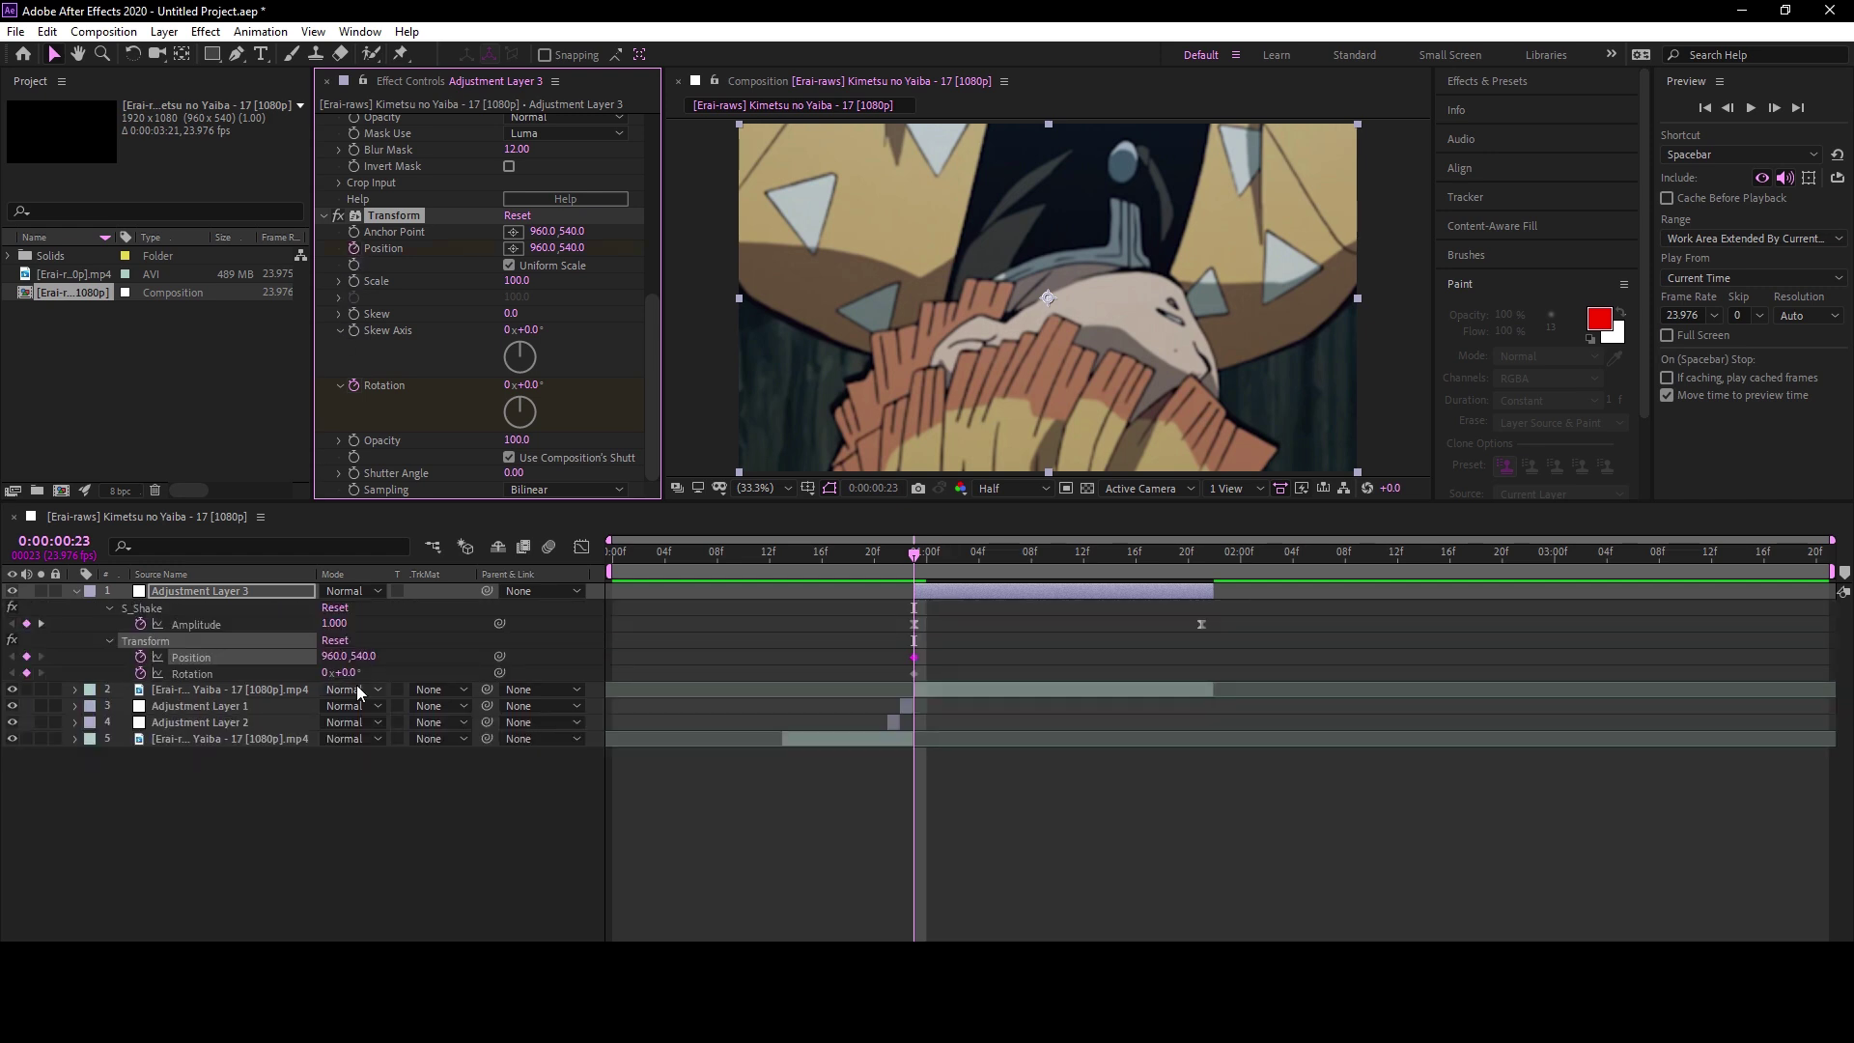
pyautogui.moveTo(340, 673); pyautogui.dragTo(360, 678)
pyautogui.press('pagedown')
pyautogui.write('-1')
pyautogui.press('Return')
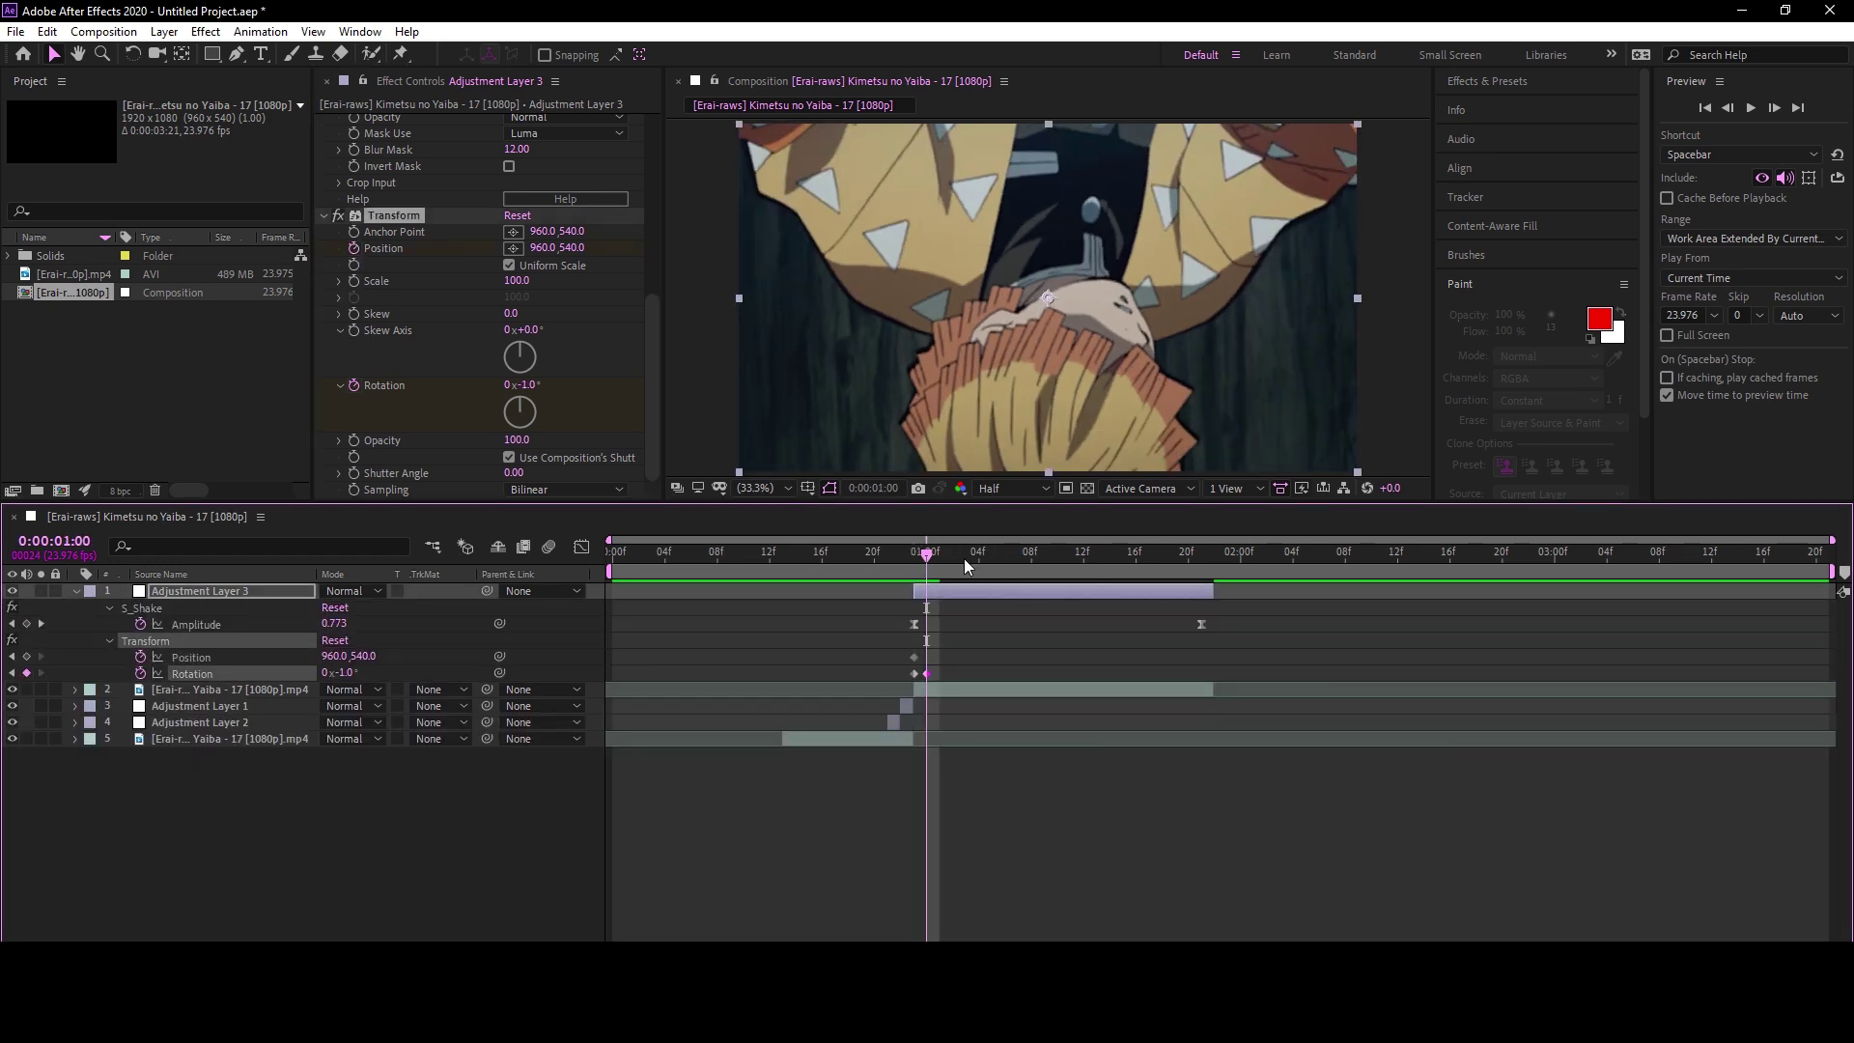
pyautogui.press('pagedown')
pyautogui.press('pagedown')
pyautogui.press('pagedown')
pyautogui.write('.7')
pyautogui.press('Return')
pyautogui.press('pagedown')
pyautogui.press('pagedown')
pyautogui.press('pagedown')
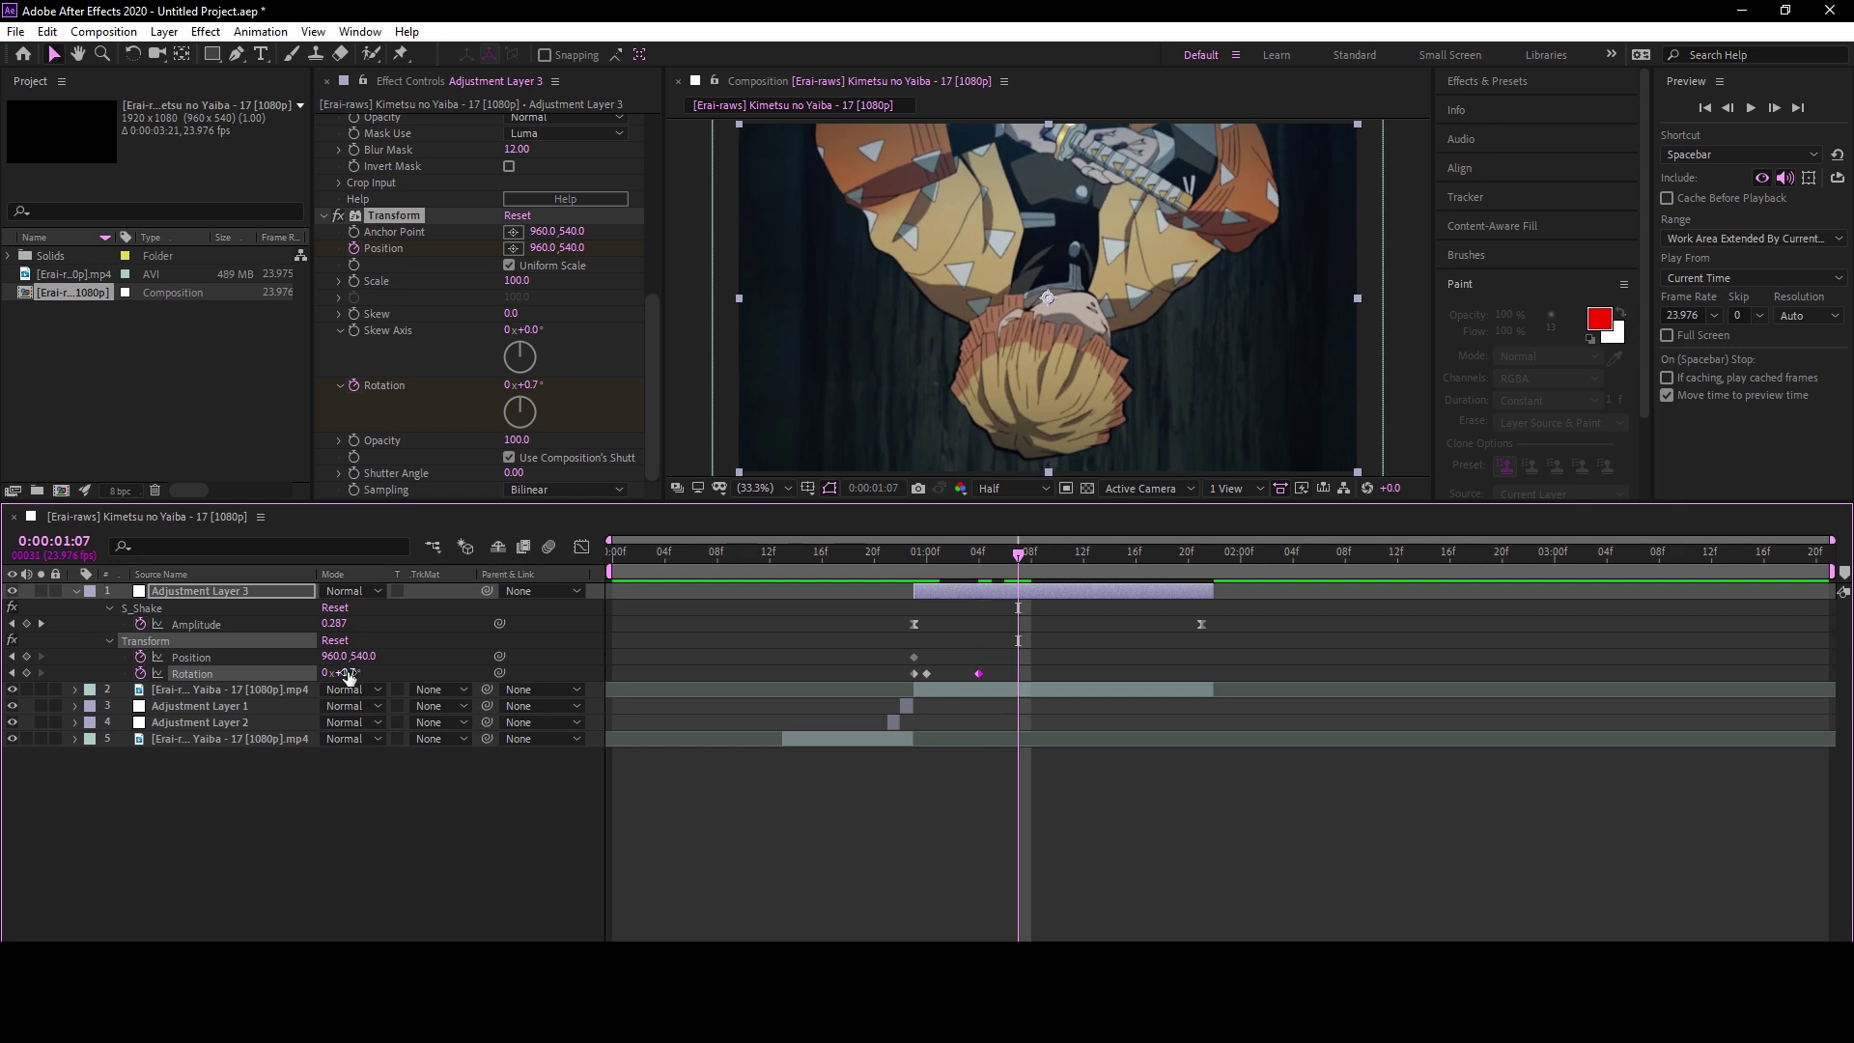
pyautogui.press('Return')
pyautogui.press('pagedown')
pyautogui.press('pagedown')
pyautogui.press('pagedown')
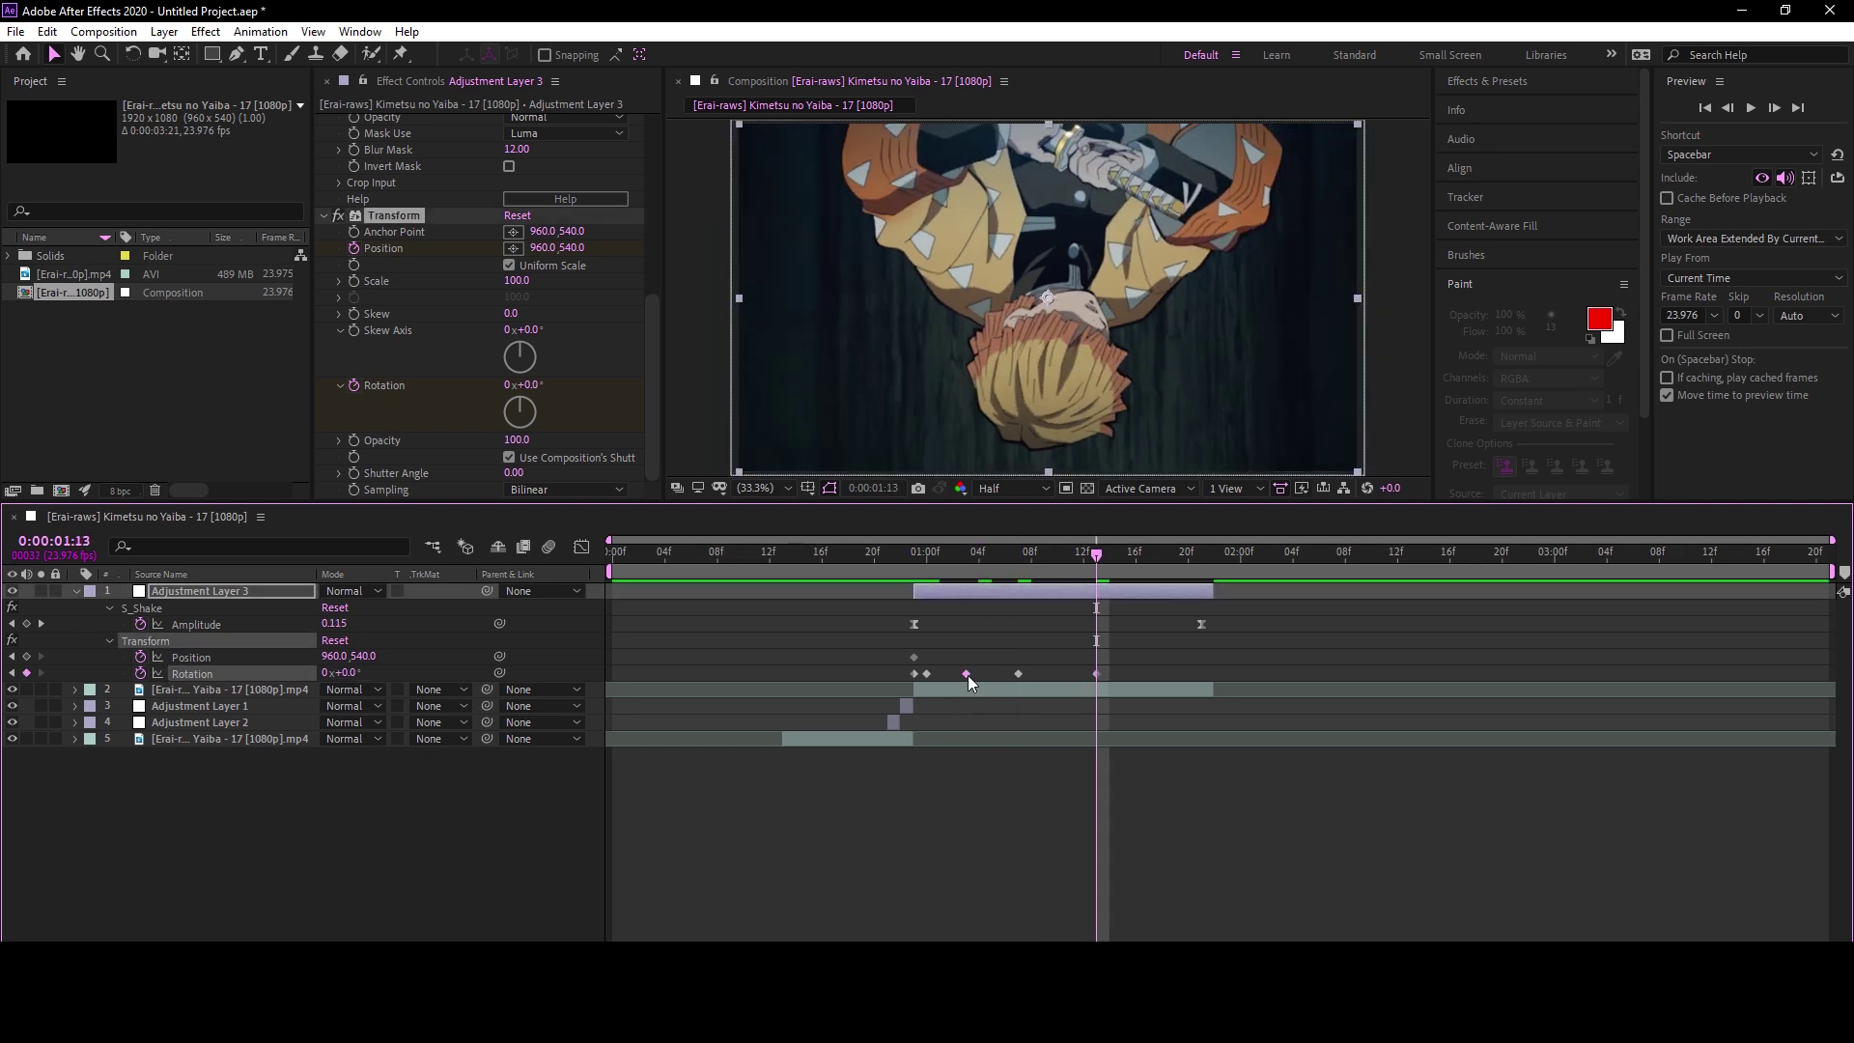
pyautogui.moveTo(979, 673); pyautogui.dragTo(966, 673)
pyautogui.press('F9')
# Keyframe Transform Position bouncing vertically through 520 and 552 back to 960,540
pyautogui.click(925, 558)
pyautogui.click(191, 657)
pyautogui.moveTo(367, 655); pyautogui.dragTo(348, 656)
pyautogui.moveTo(927, 552); pyautogui.dragTo(1032, 550)
pyautogui.hotkey('shift', 'Down')
pyautogui.hotkey('shift', 'Down')
pyautogui.hotkey('shift', 'Down')
pyautogui.press('Down')
pyautogui.press('Down')
pyautogui.press('Down')
pyautogui.press('Down')
pyautogui.press('Down')
pyautogui.press('pagedown')
pyautogui.press('pagedown')
pyautogui.press('pagedown')
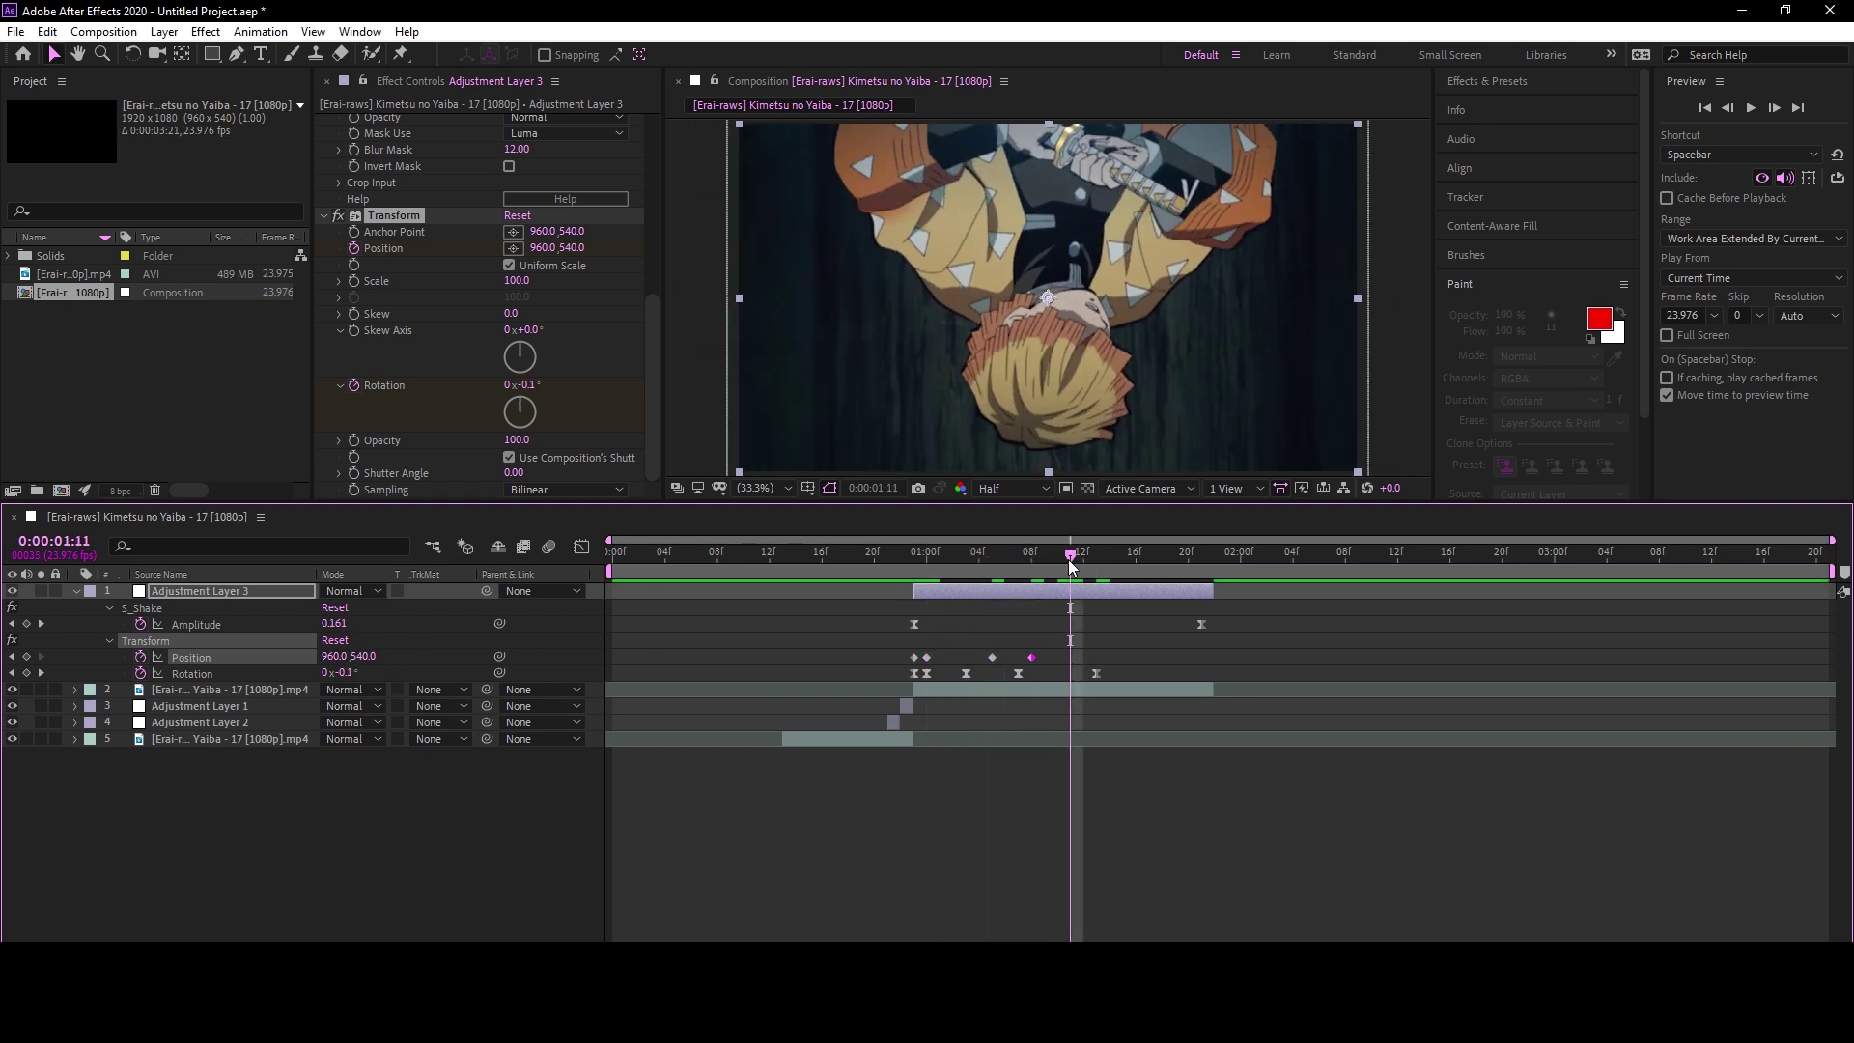
pyautogui.press('Down')
pyautogui.press('Down')
pyautogui.press('Down')
pyautogui.hotkey('shift', 'Up')
pyautogui.hotkey('shift', 'Up')
pyautogui.press('Down')
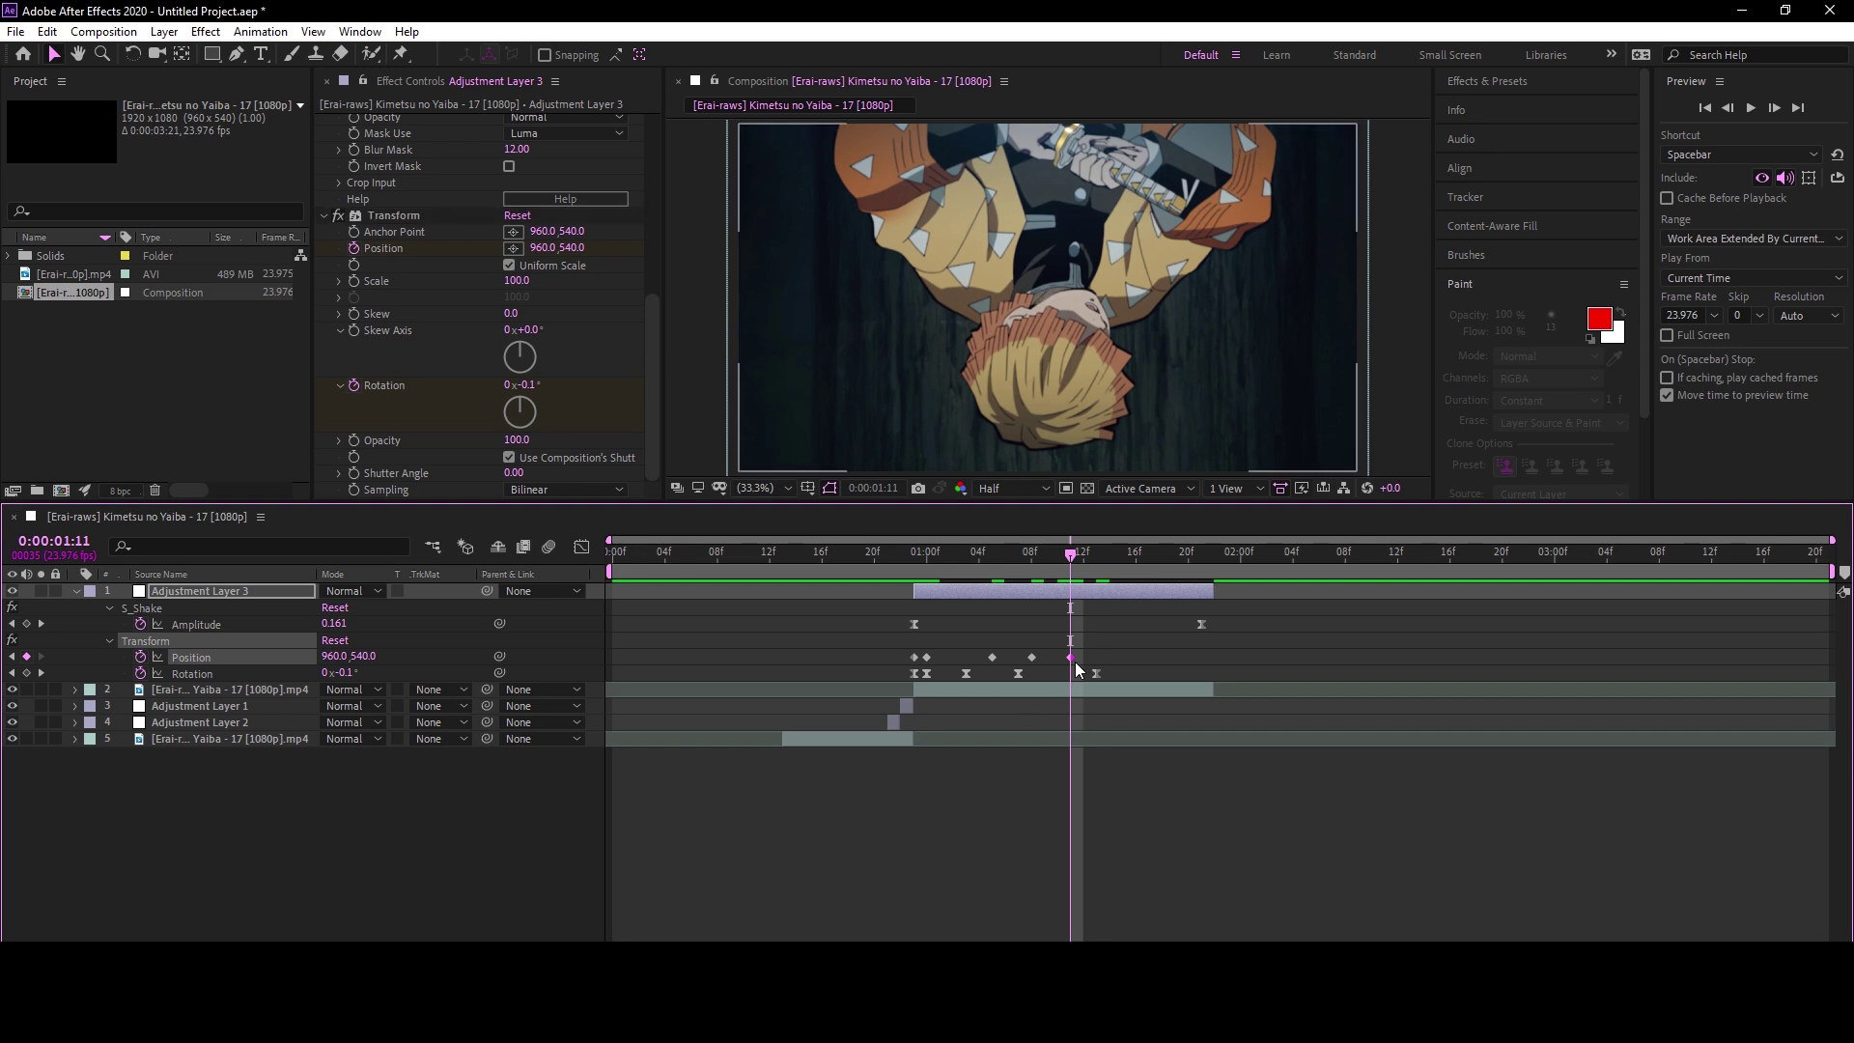
pyautogui.moveTo(1070, 657); pyautogui.dragTo(1096, 656)
# Preview the jolt, then move Adjustment Layers 1 and 2 to the top of the stack
pyautogui.click(896, 552)
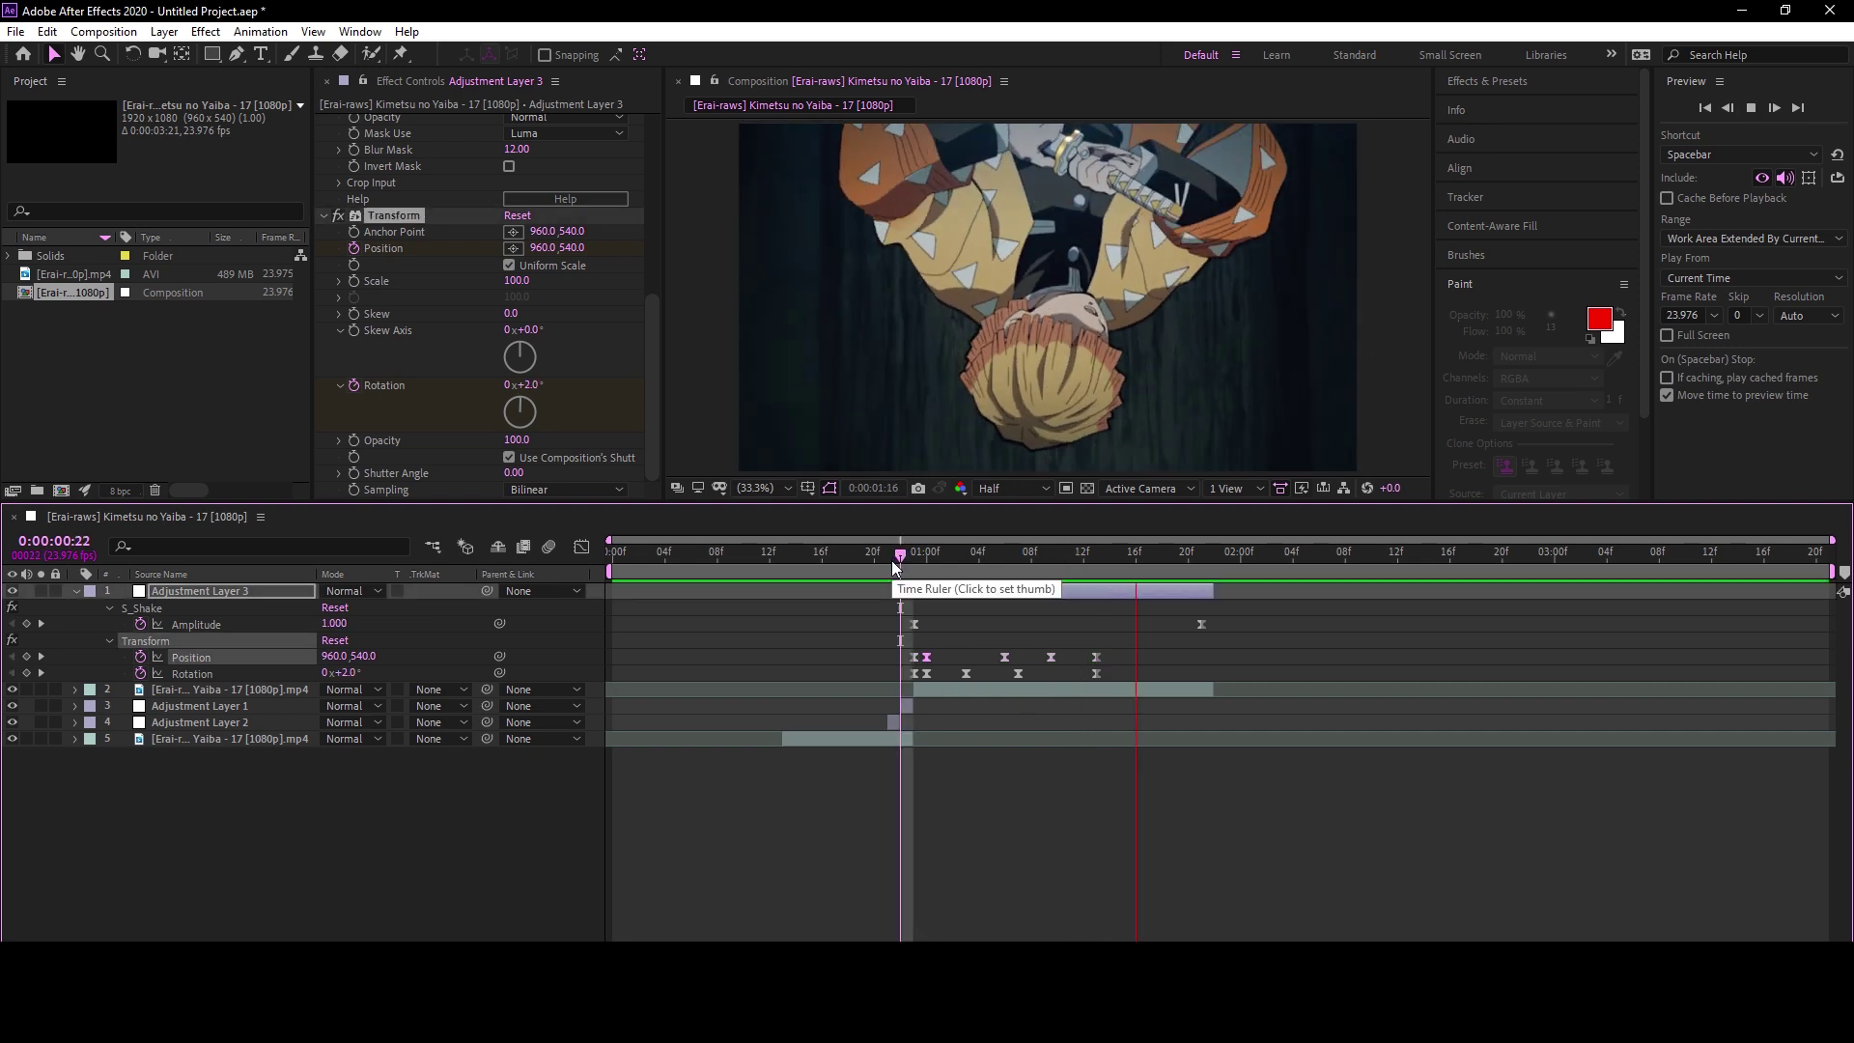
pyautogui.press('Home')
pyautogui.press('space')
pyautogui.click(901, 551)
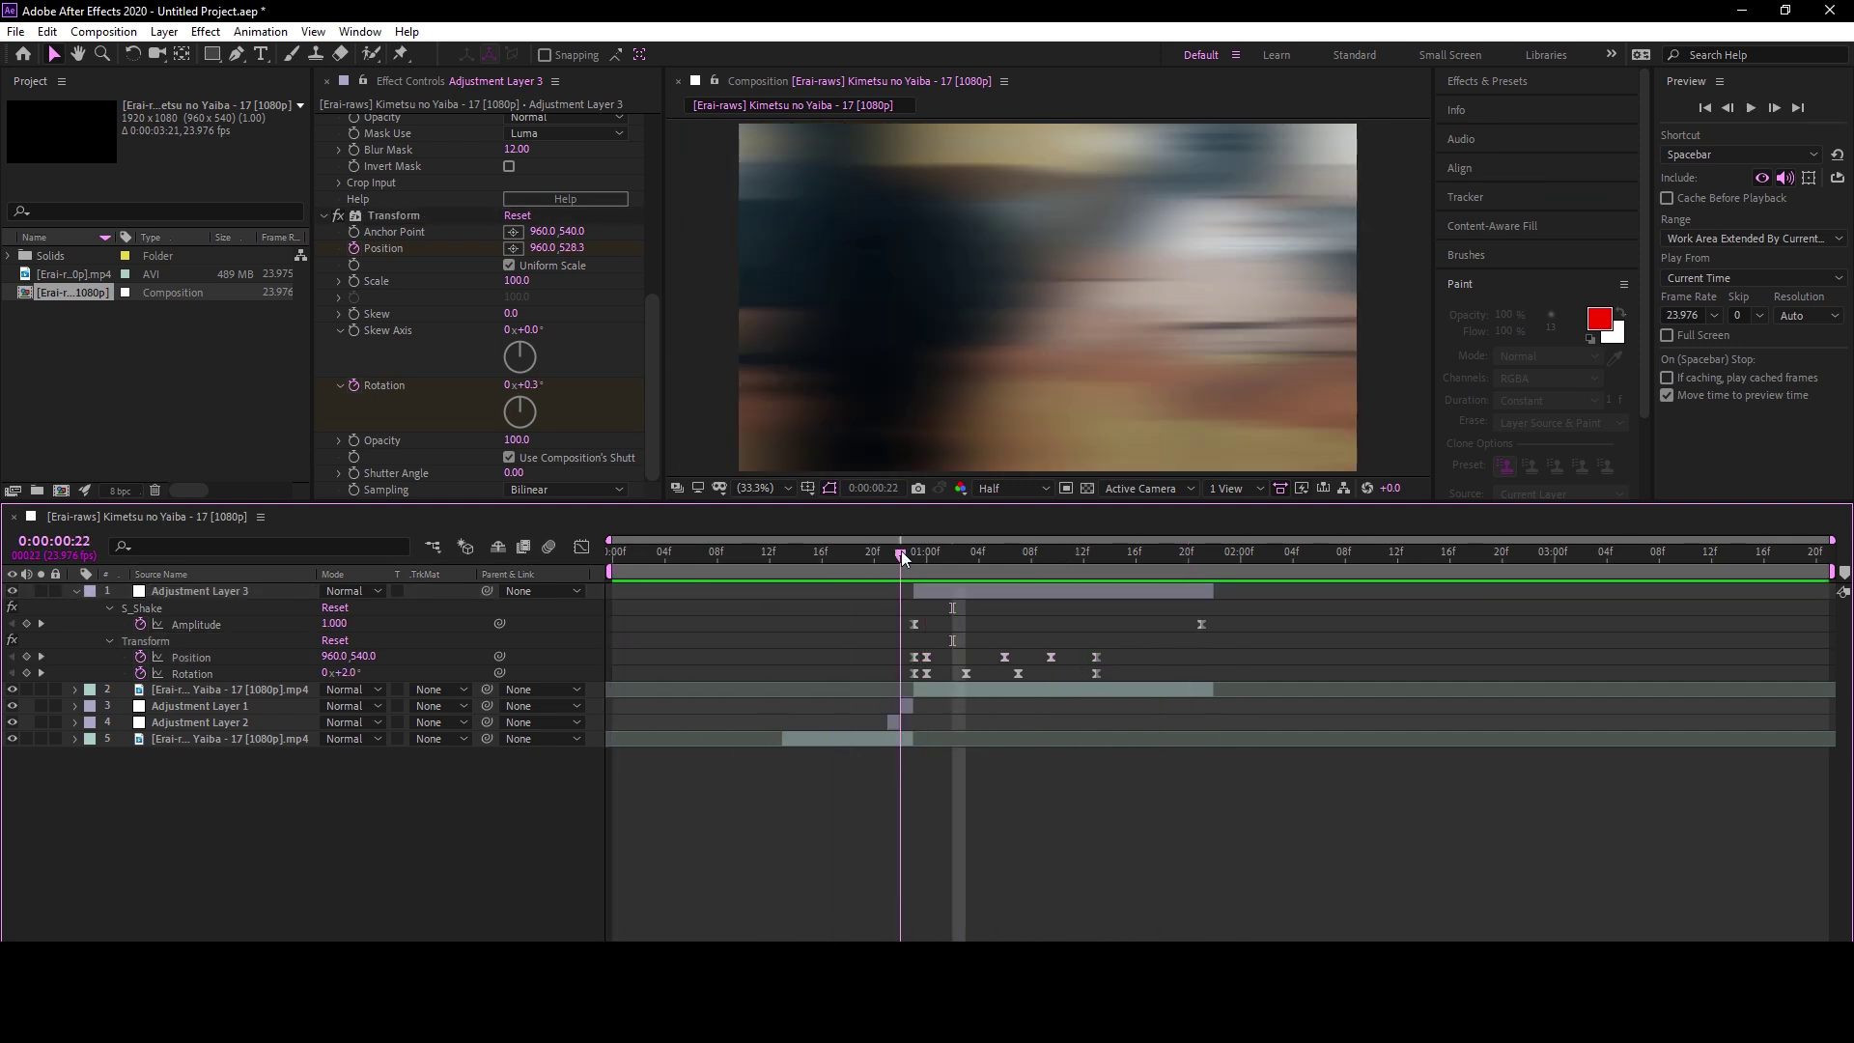
pyautogui.press('u')
pyautogui.click(230, 624)
pyautogui.keyDown('shift'); pyautogui.click(230, 640); pyautogui.keyUp('shift')
pyautogui.moveTo(230, 640); pyautogui.dragTo(230, 591)
pyautogui.click(849, 552)
pyautogui.press('space')
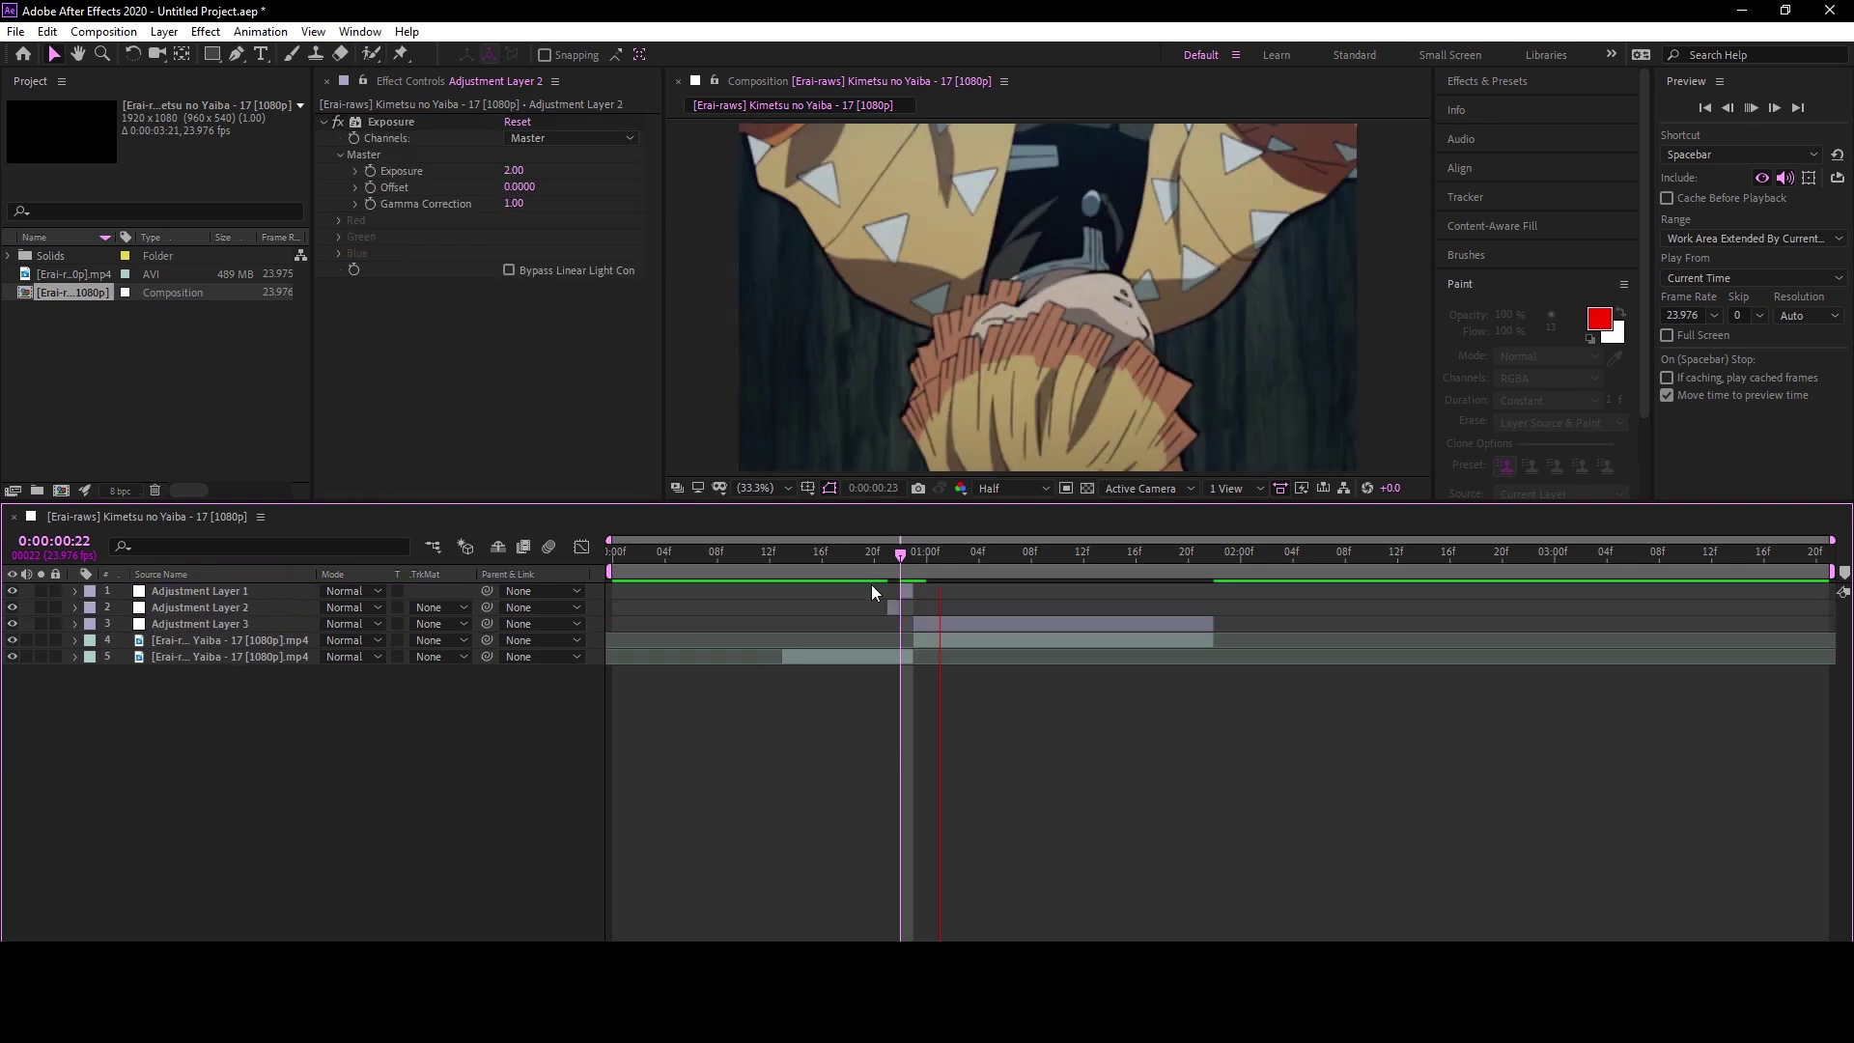
# Preview the cut around frames 20–22 with Adjustment Layer 2 selected
pyautogui.click(908, 592)
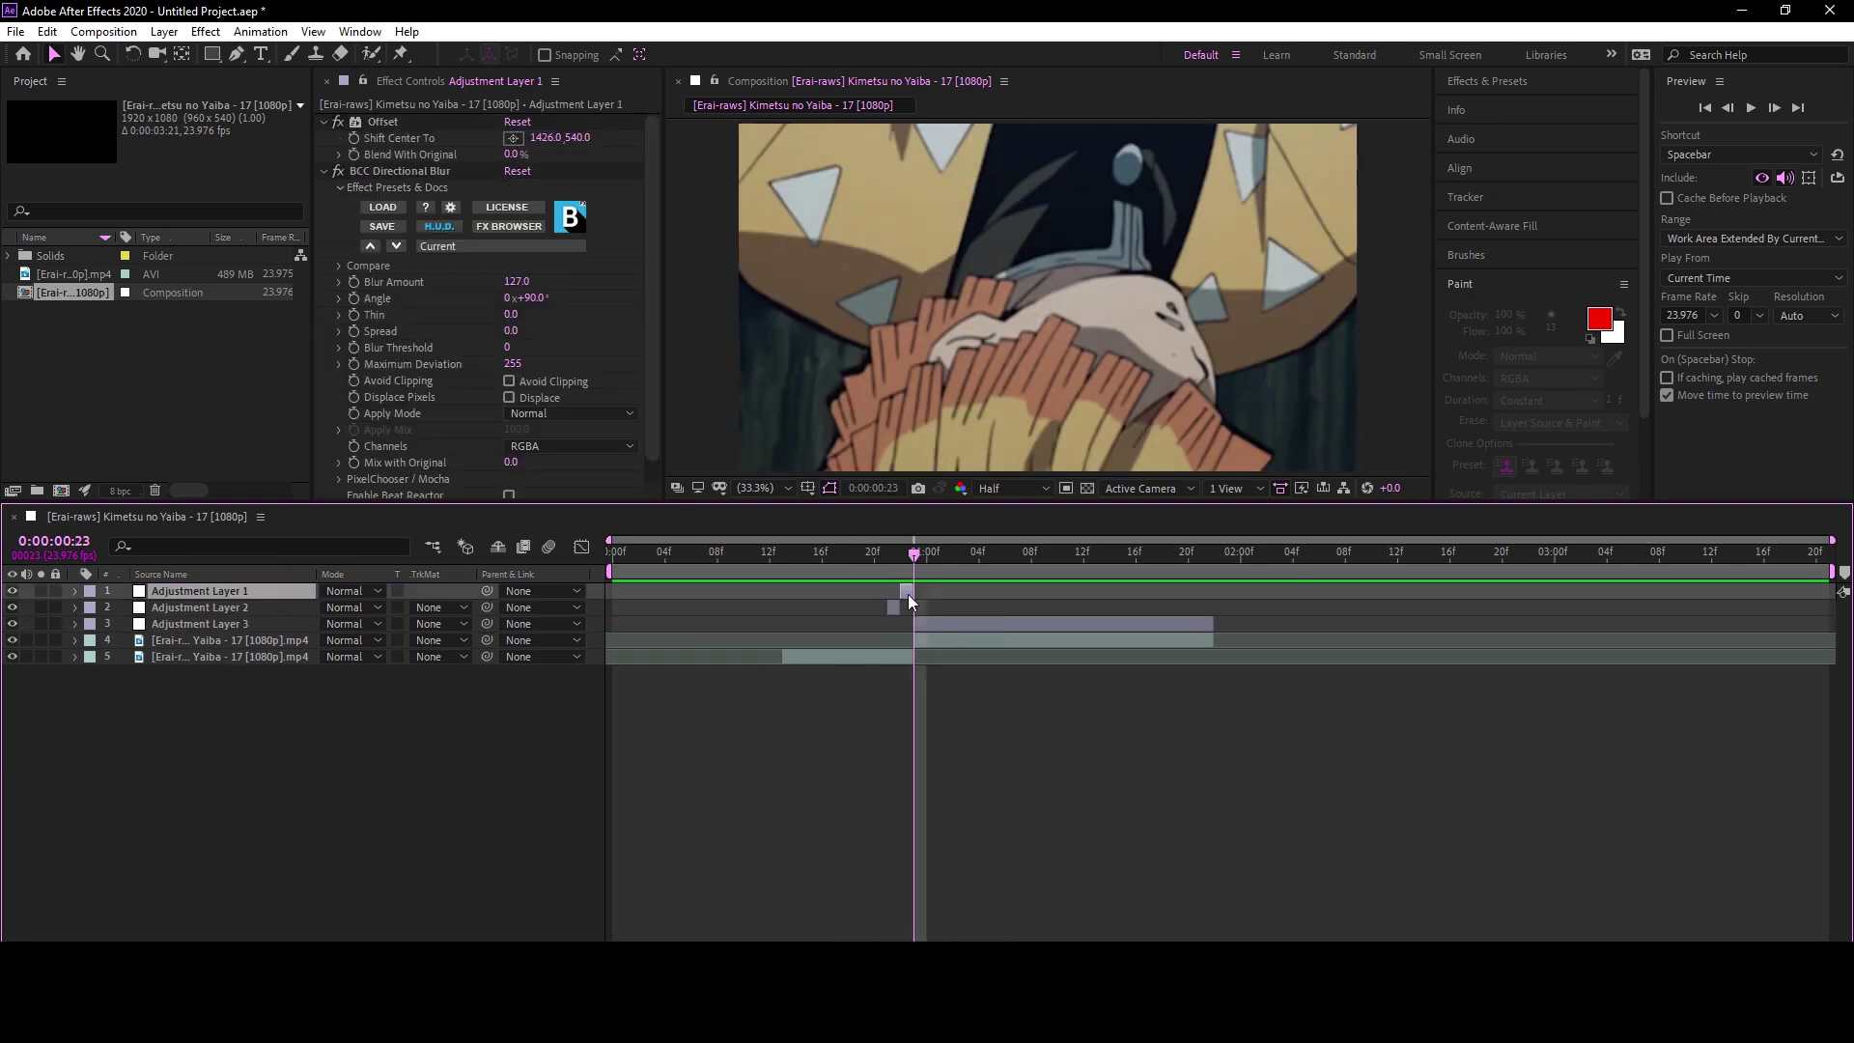
pyautogui.hotkey('ctrl', 'Down')
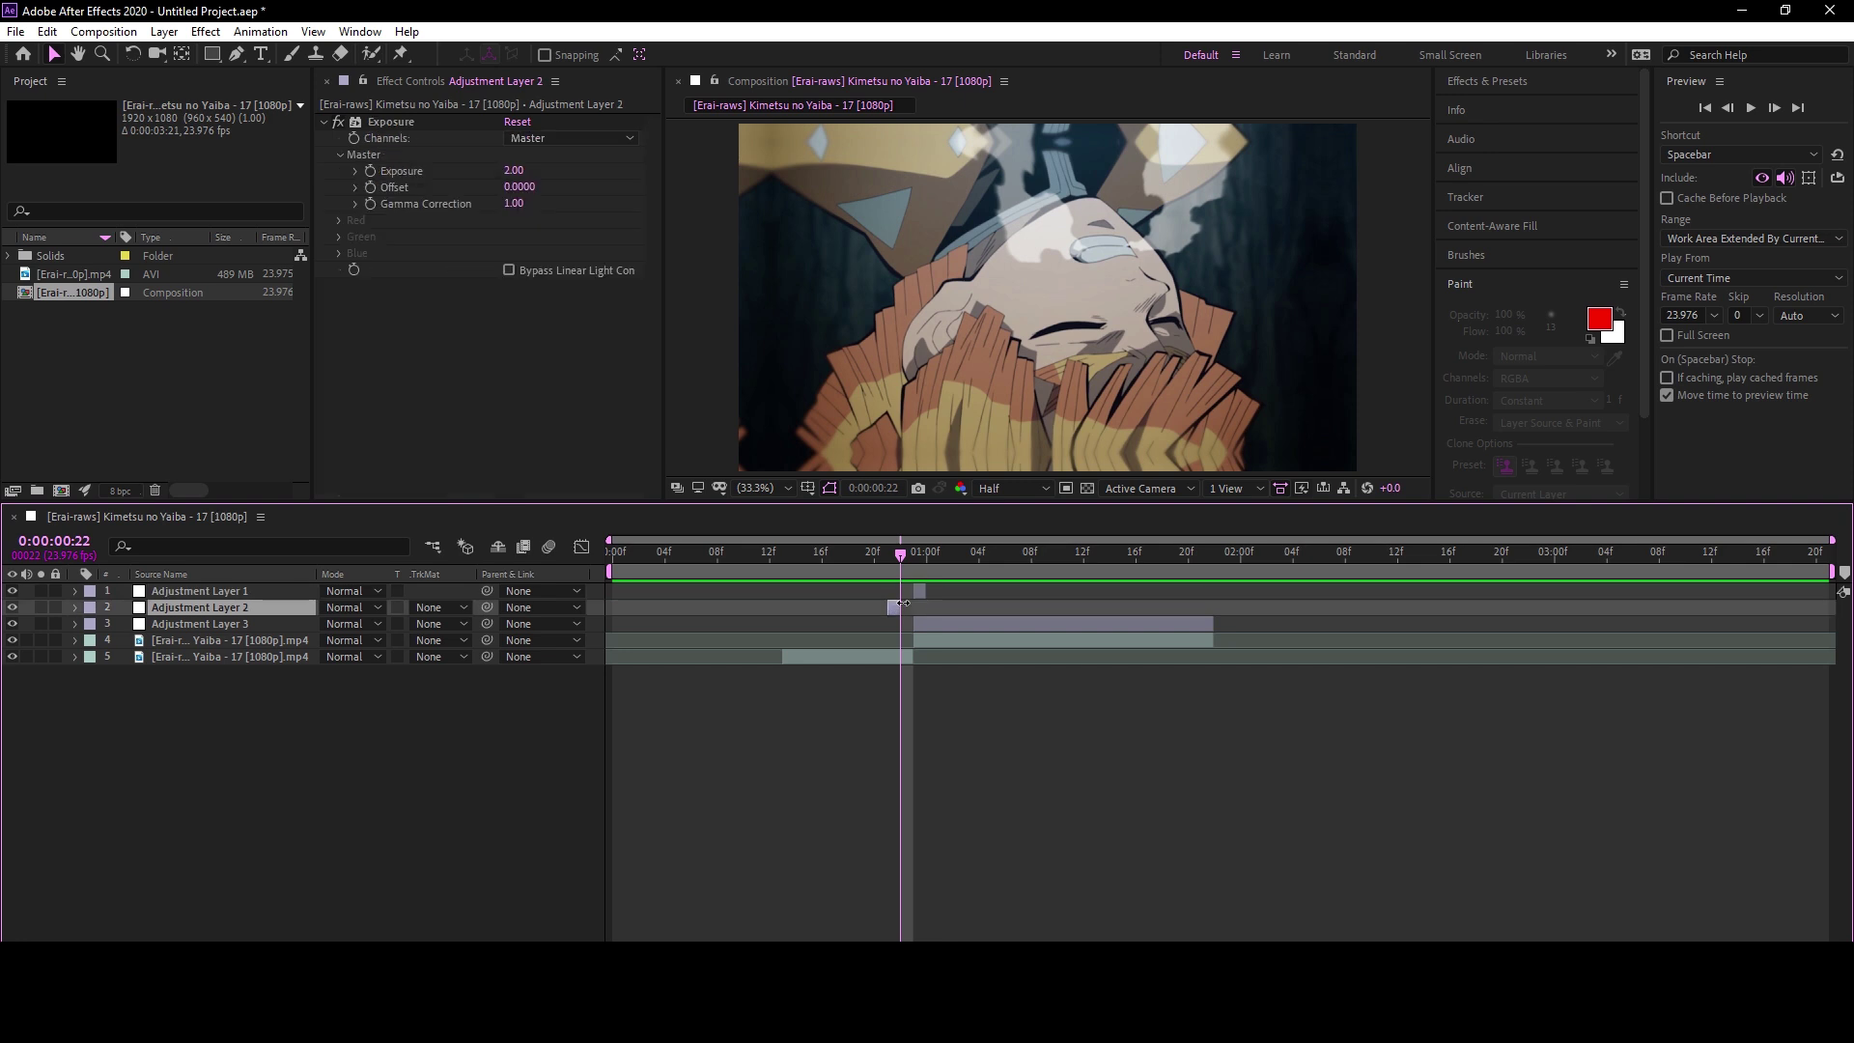
pyautogui.moveTo(901, 555); pyautogui.dragTo(879, 558)
pyautogui.press('space')
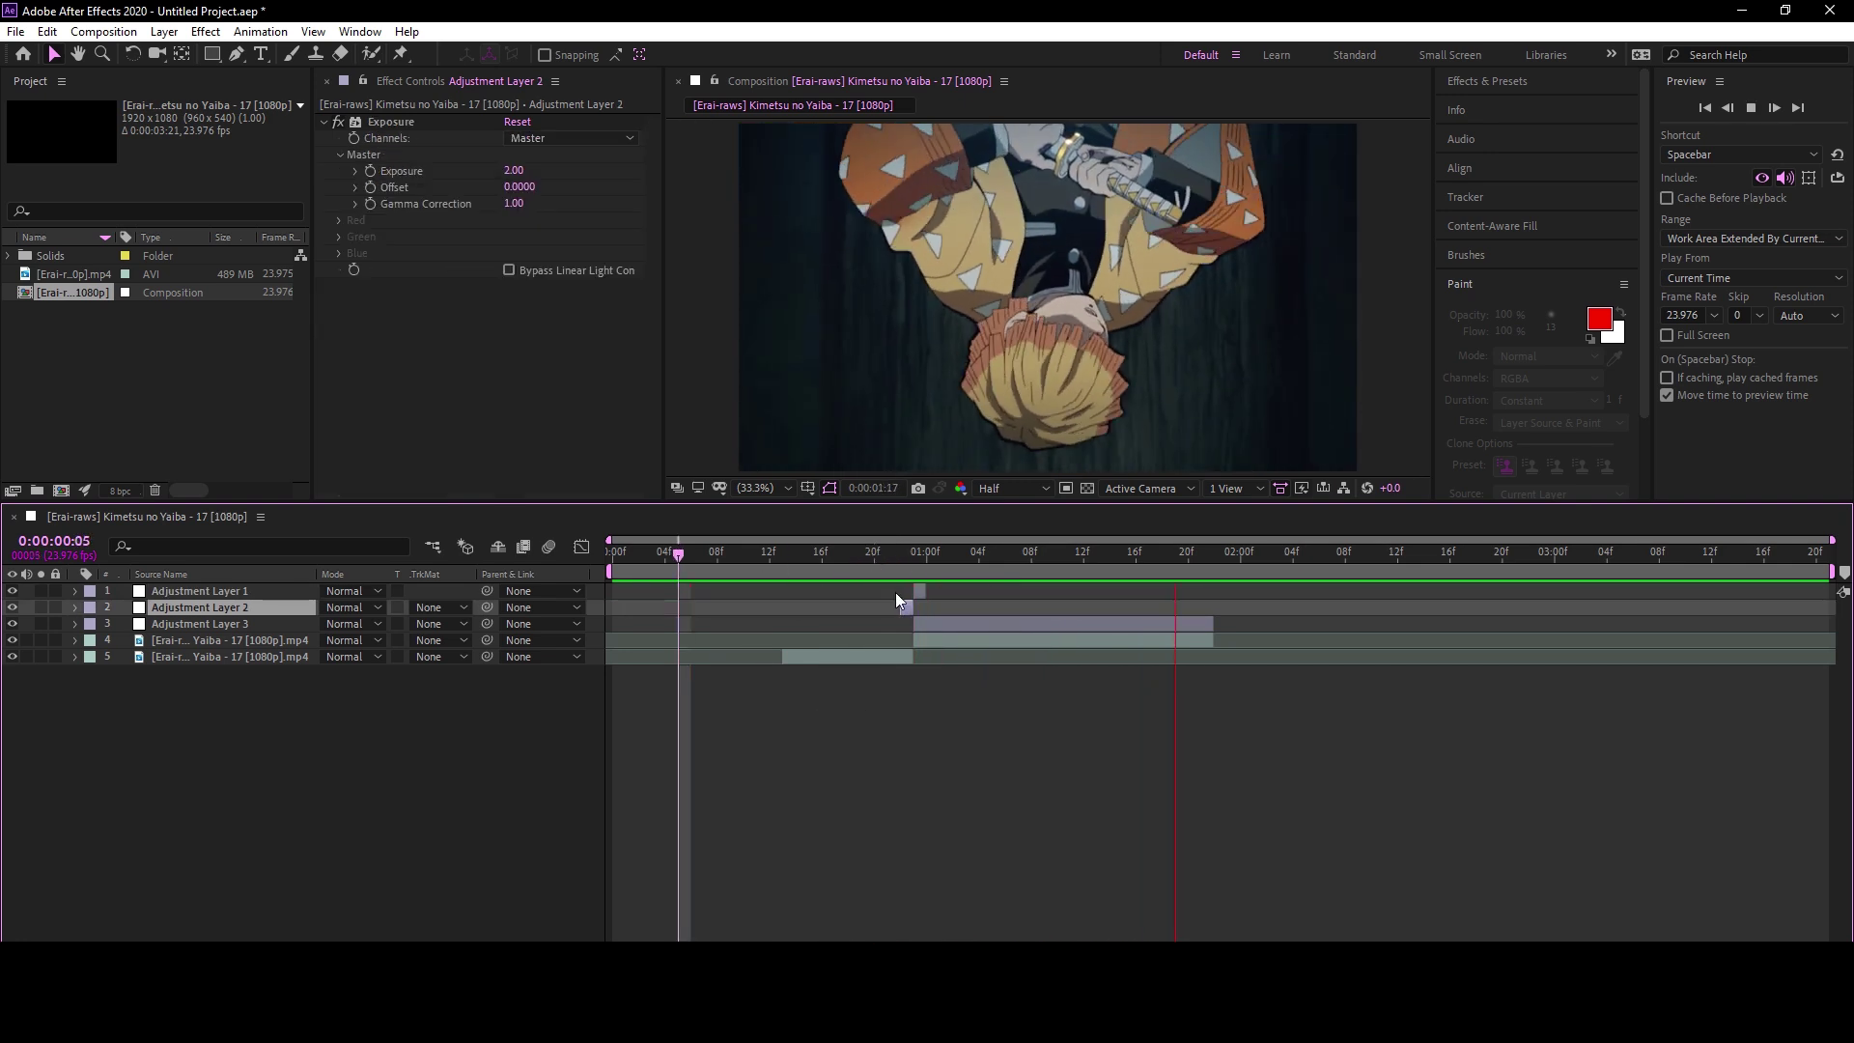
pyautogui.click(900, 559)
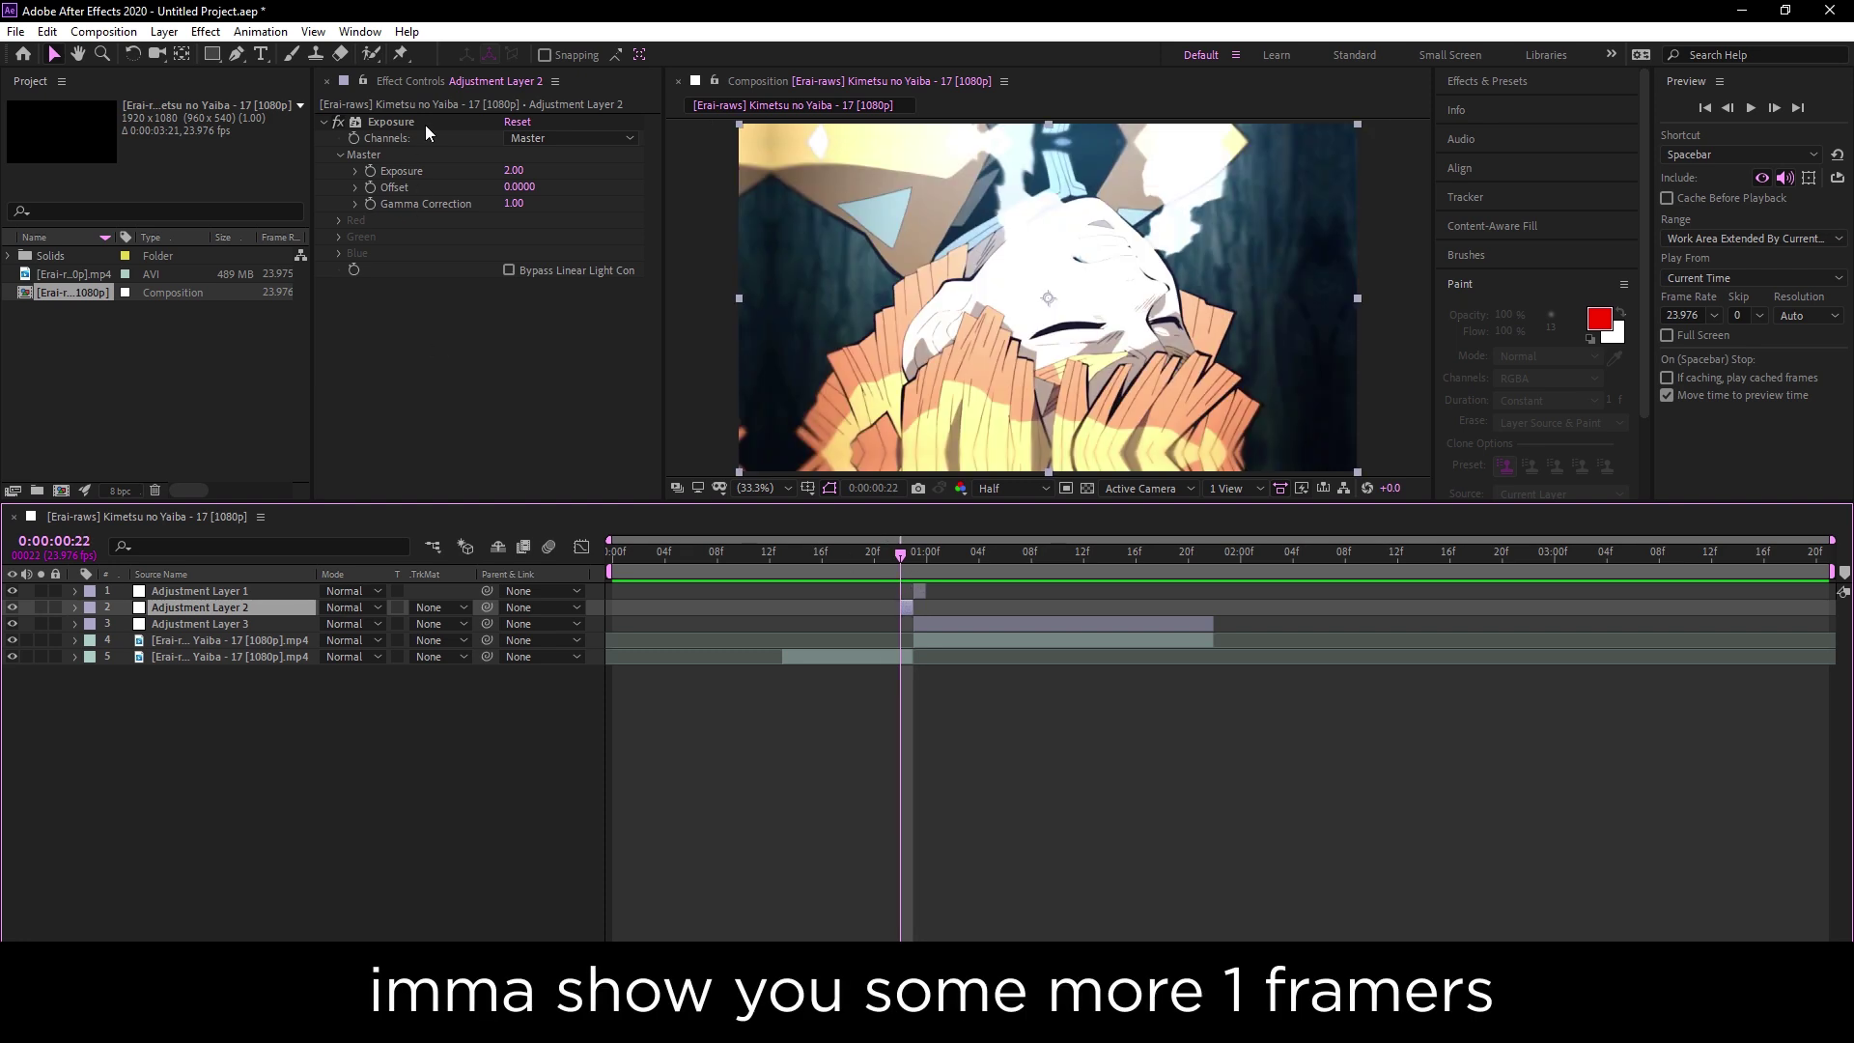
# Delete Exposure from Adjustment Layer 2 and all effects from Adjustment Layer 1
pyautogui.click(425, 124)
pyautogui.press('Delete')
pyautogui.click(937, 597)
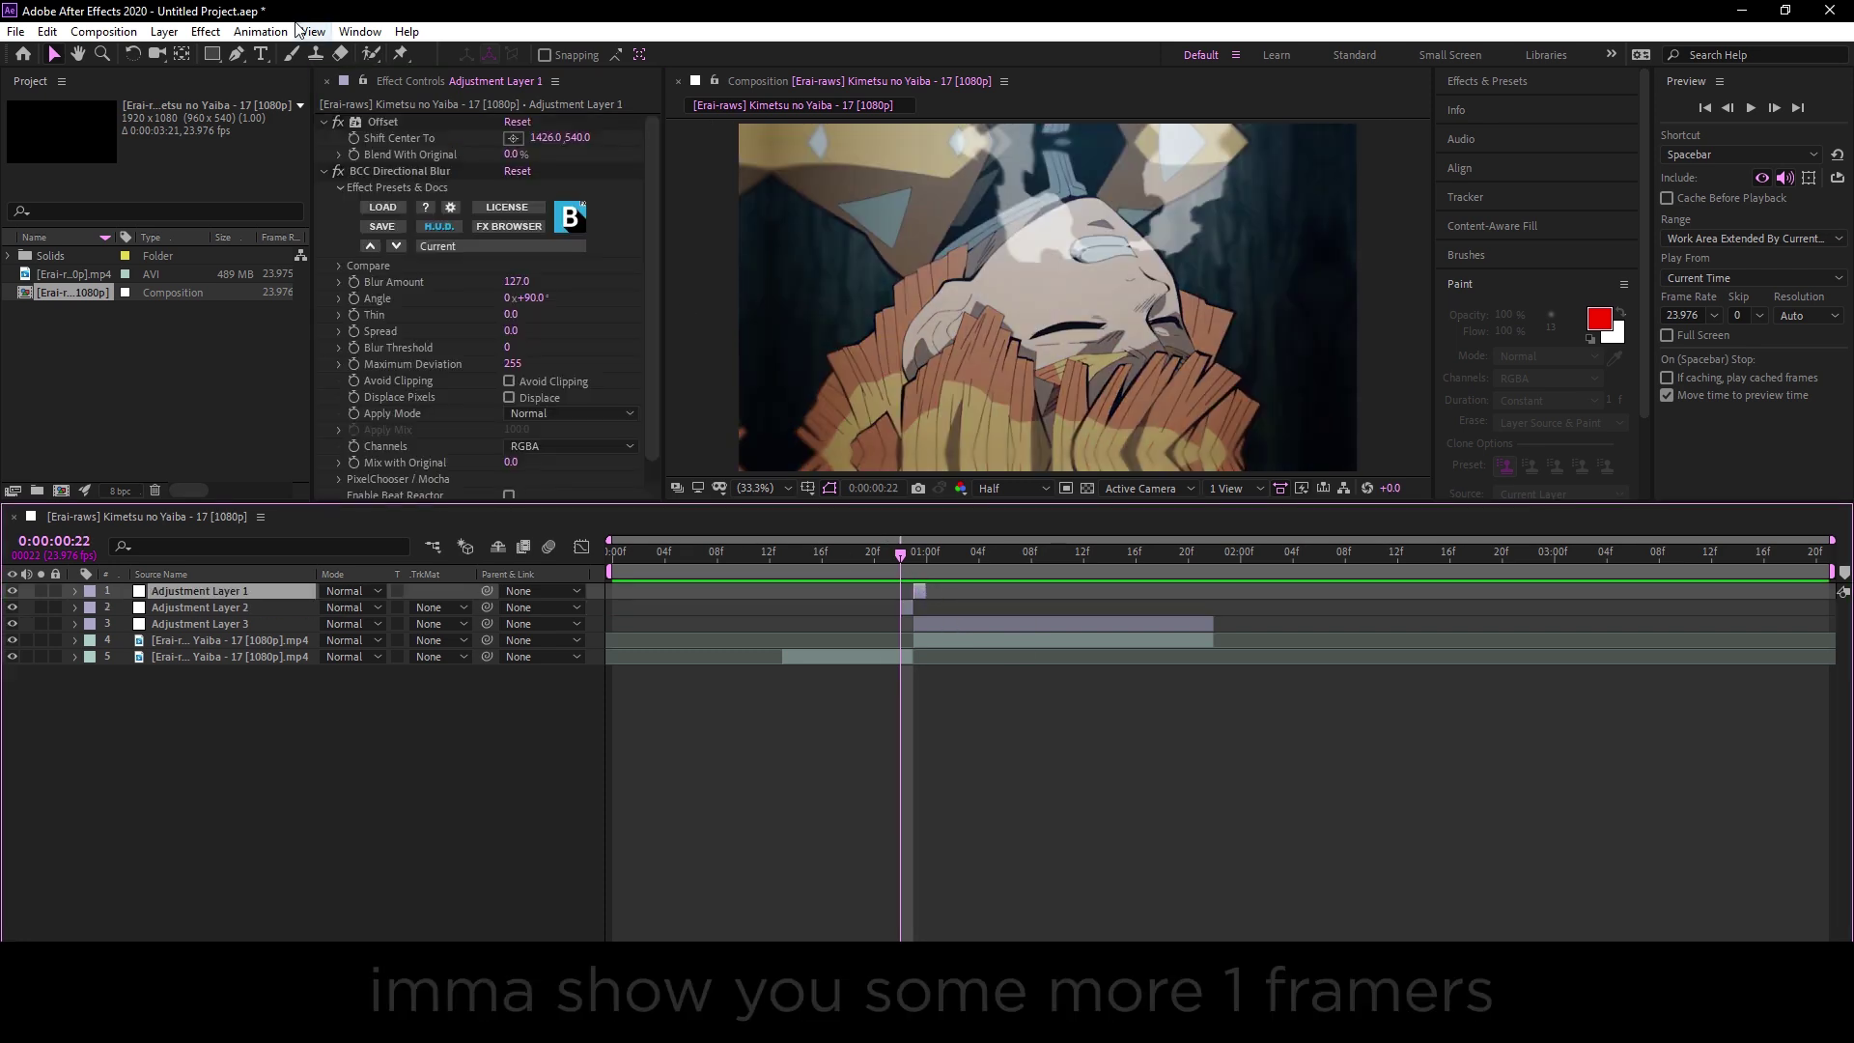
pyautogui.click(375, 118)
pyautogui.press('Delete')
pyautogui.click(906, 606)
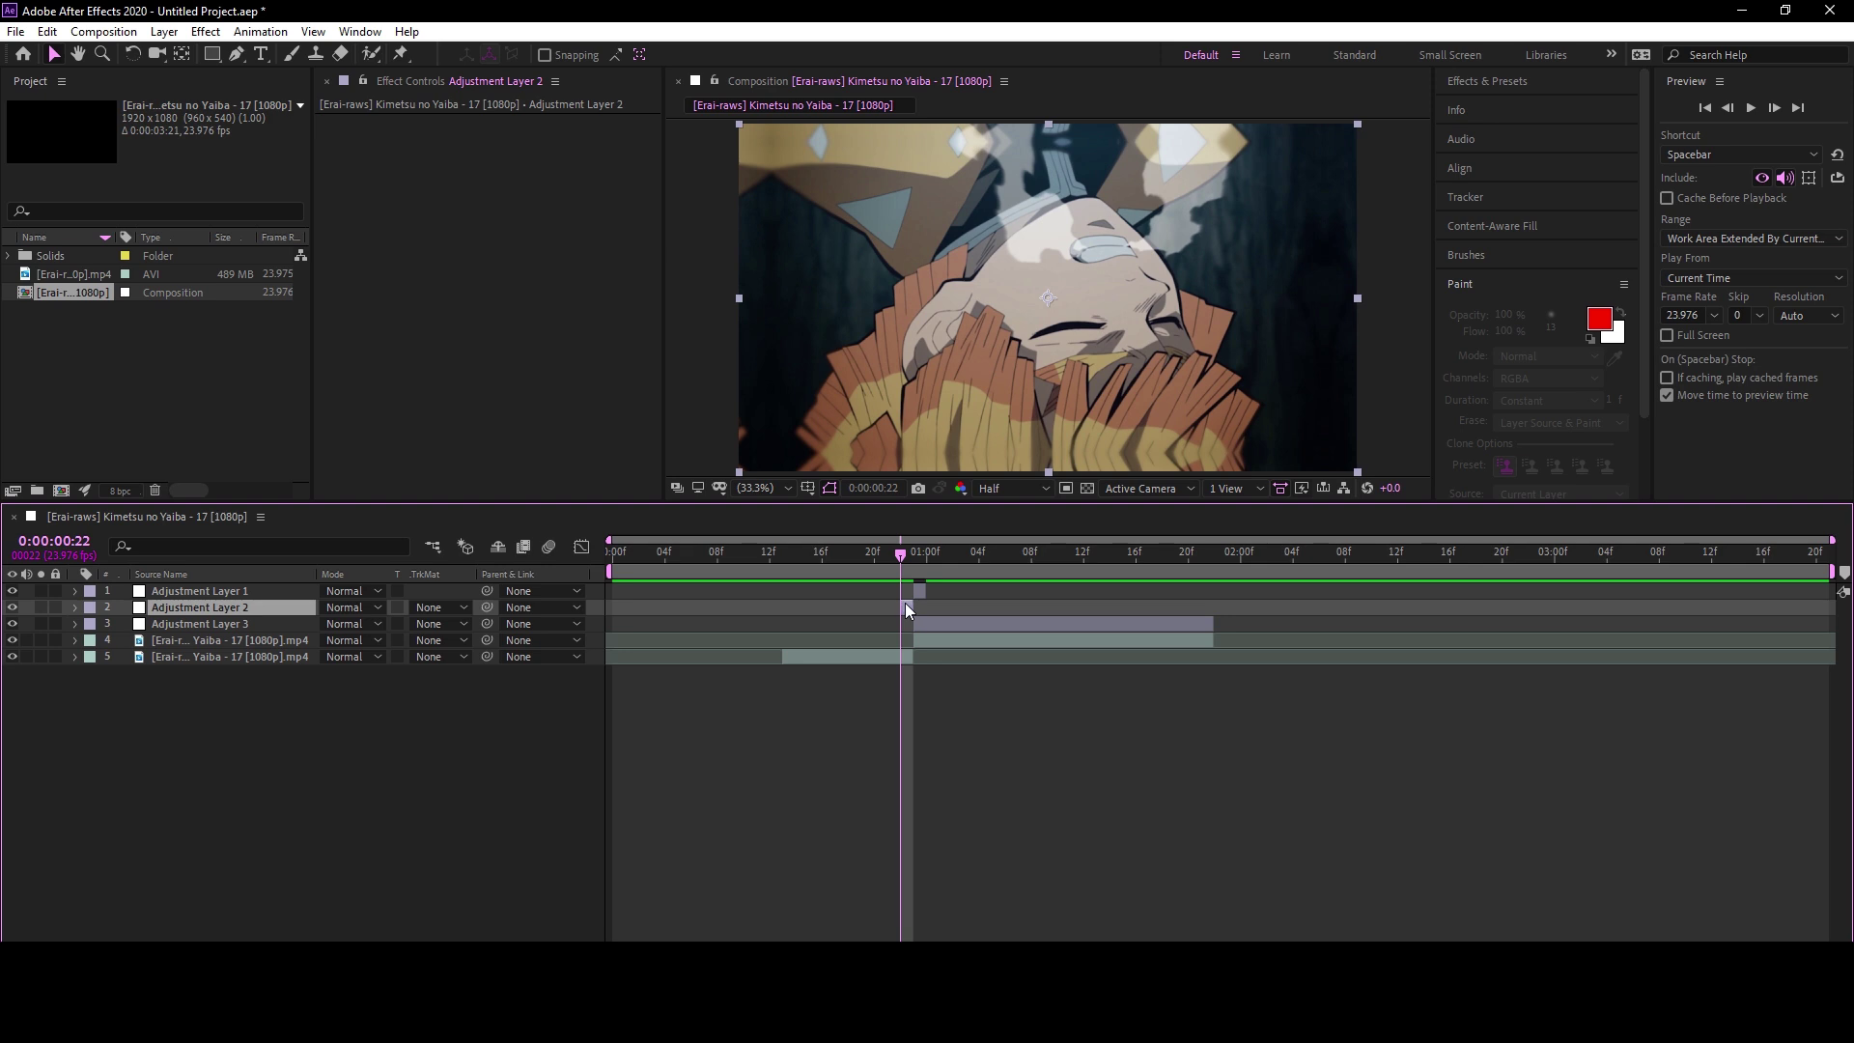
# Add Mosaic to Adjustment Layer 2 and raise its blocks to 34 × 28
pyautogui.hotkey('ctrl', 'space')
pyautogui.write('mosadi')
pyautogui.press('BackSpace')
pyautogui.press('BackSpace')
pyautogui.write('ic')
pyautogui.press('Return')
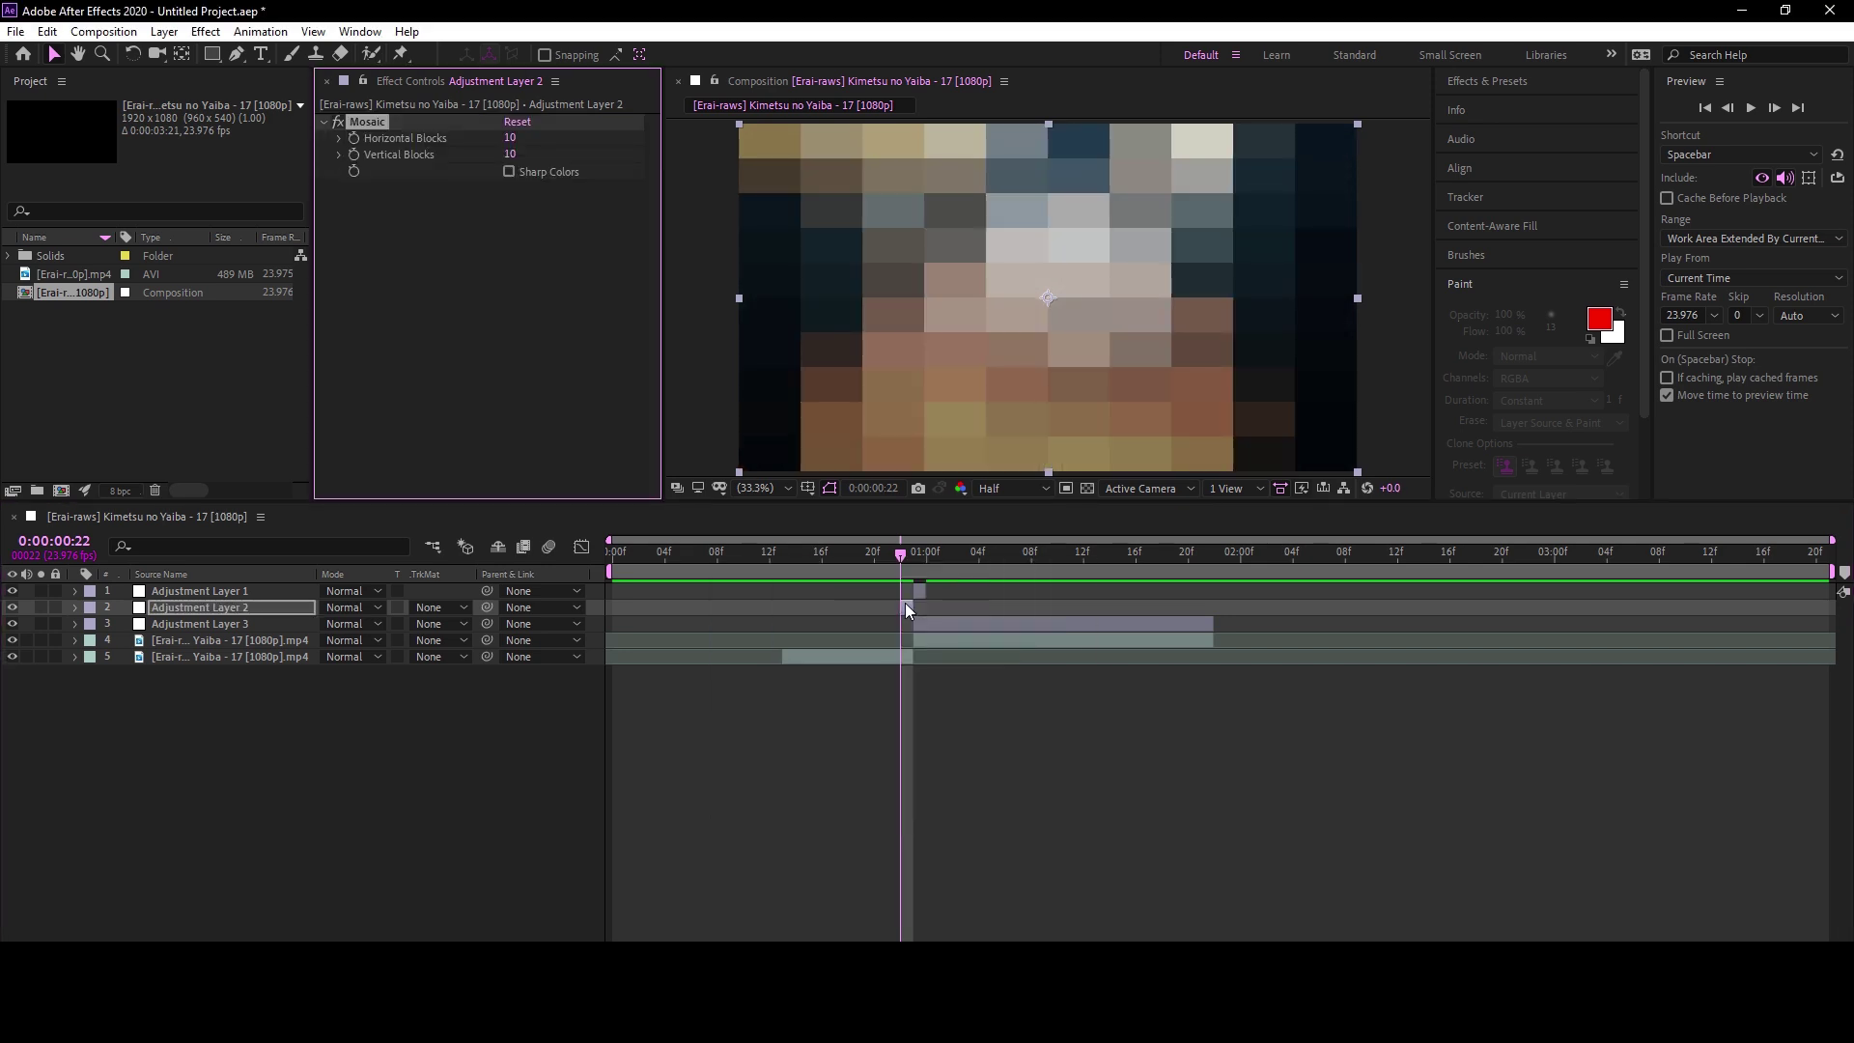
pyautogui.moveTo(513, 138)
pyautogui.mouseDown()
pyautogui.moveTo(582, 154)
pyautogui.moveTo(525, 157)
pyautogui.mouseUp()
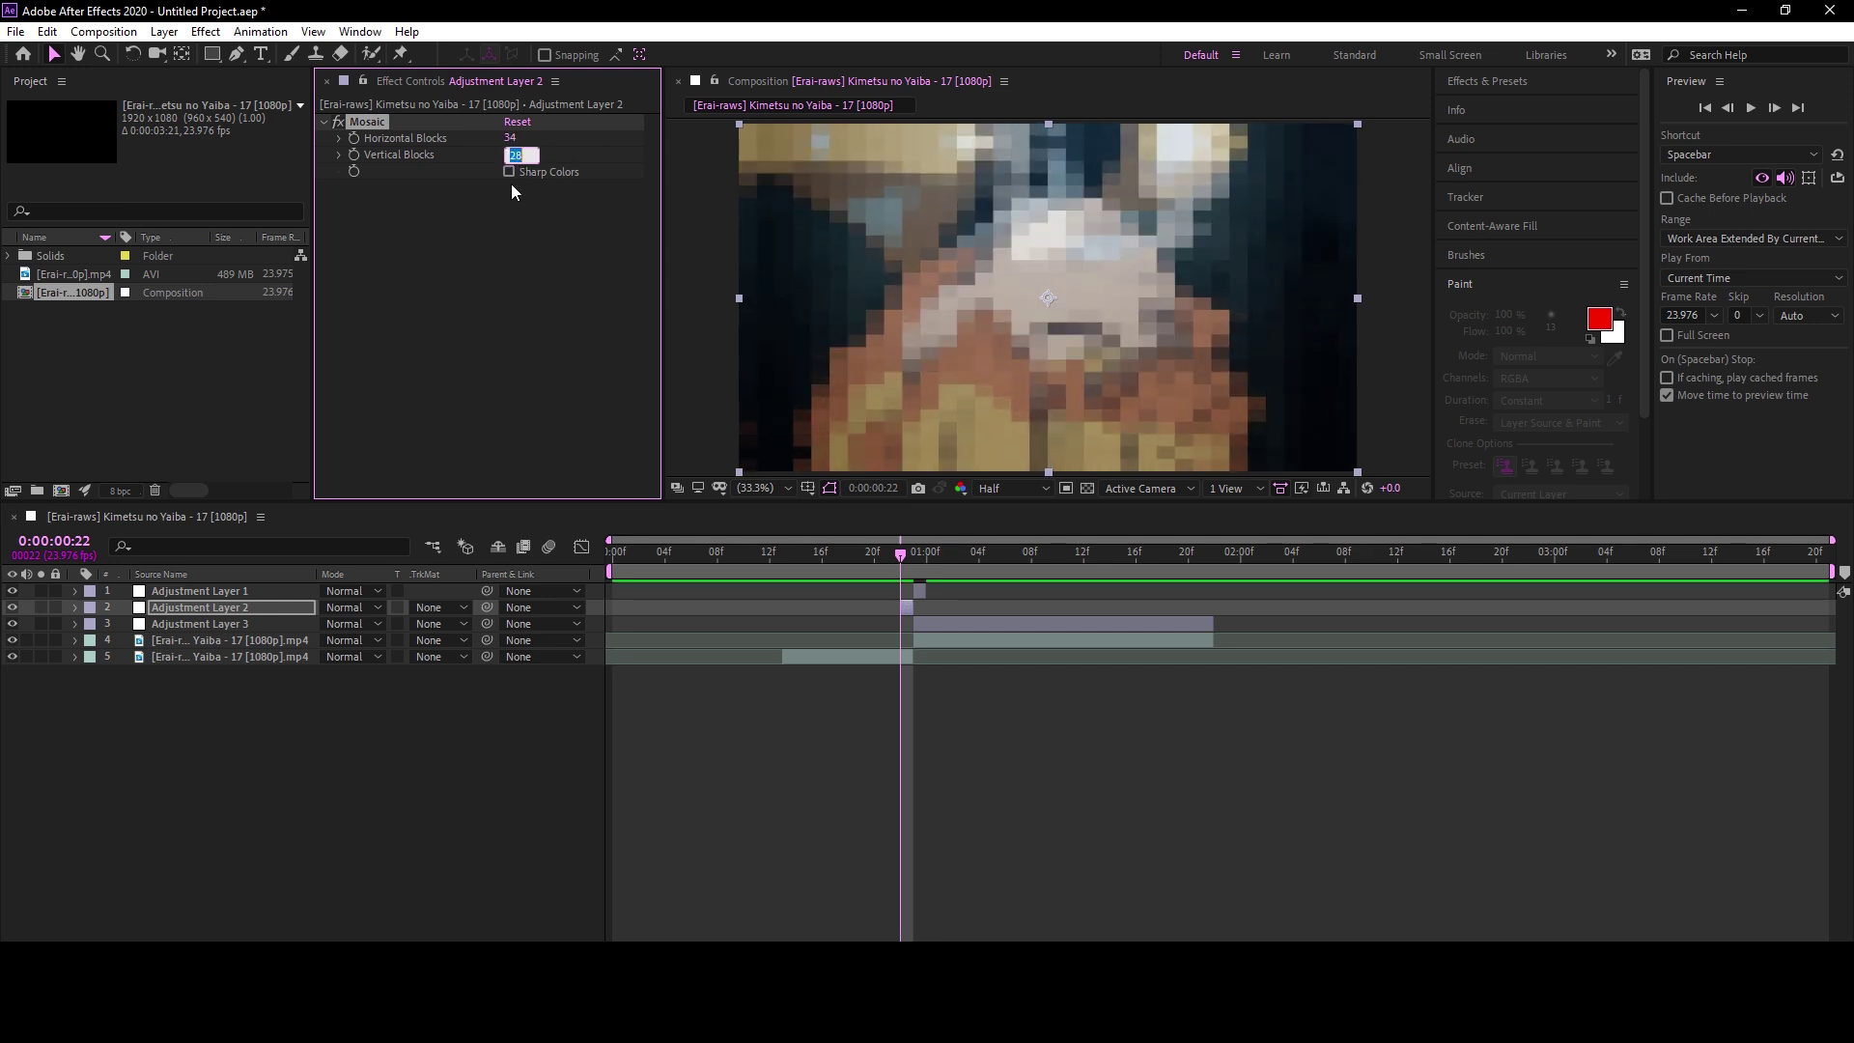
pyautogui.click(760, 435)
# Apply S_QuadTone and try out different hues for its Color1
pyautogui.hotkey('ctrl', 'space')
pyautogui.write('quad')
pyautogui.press('Return')
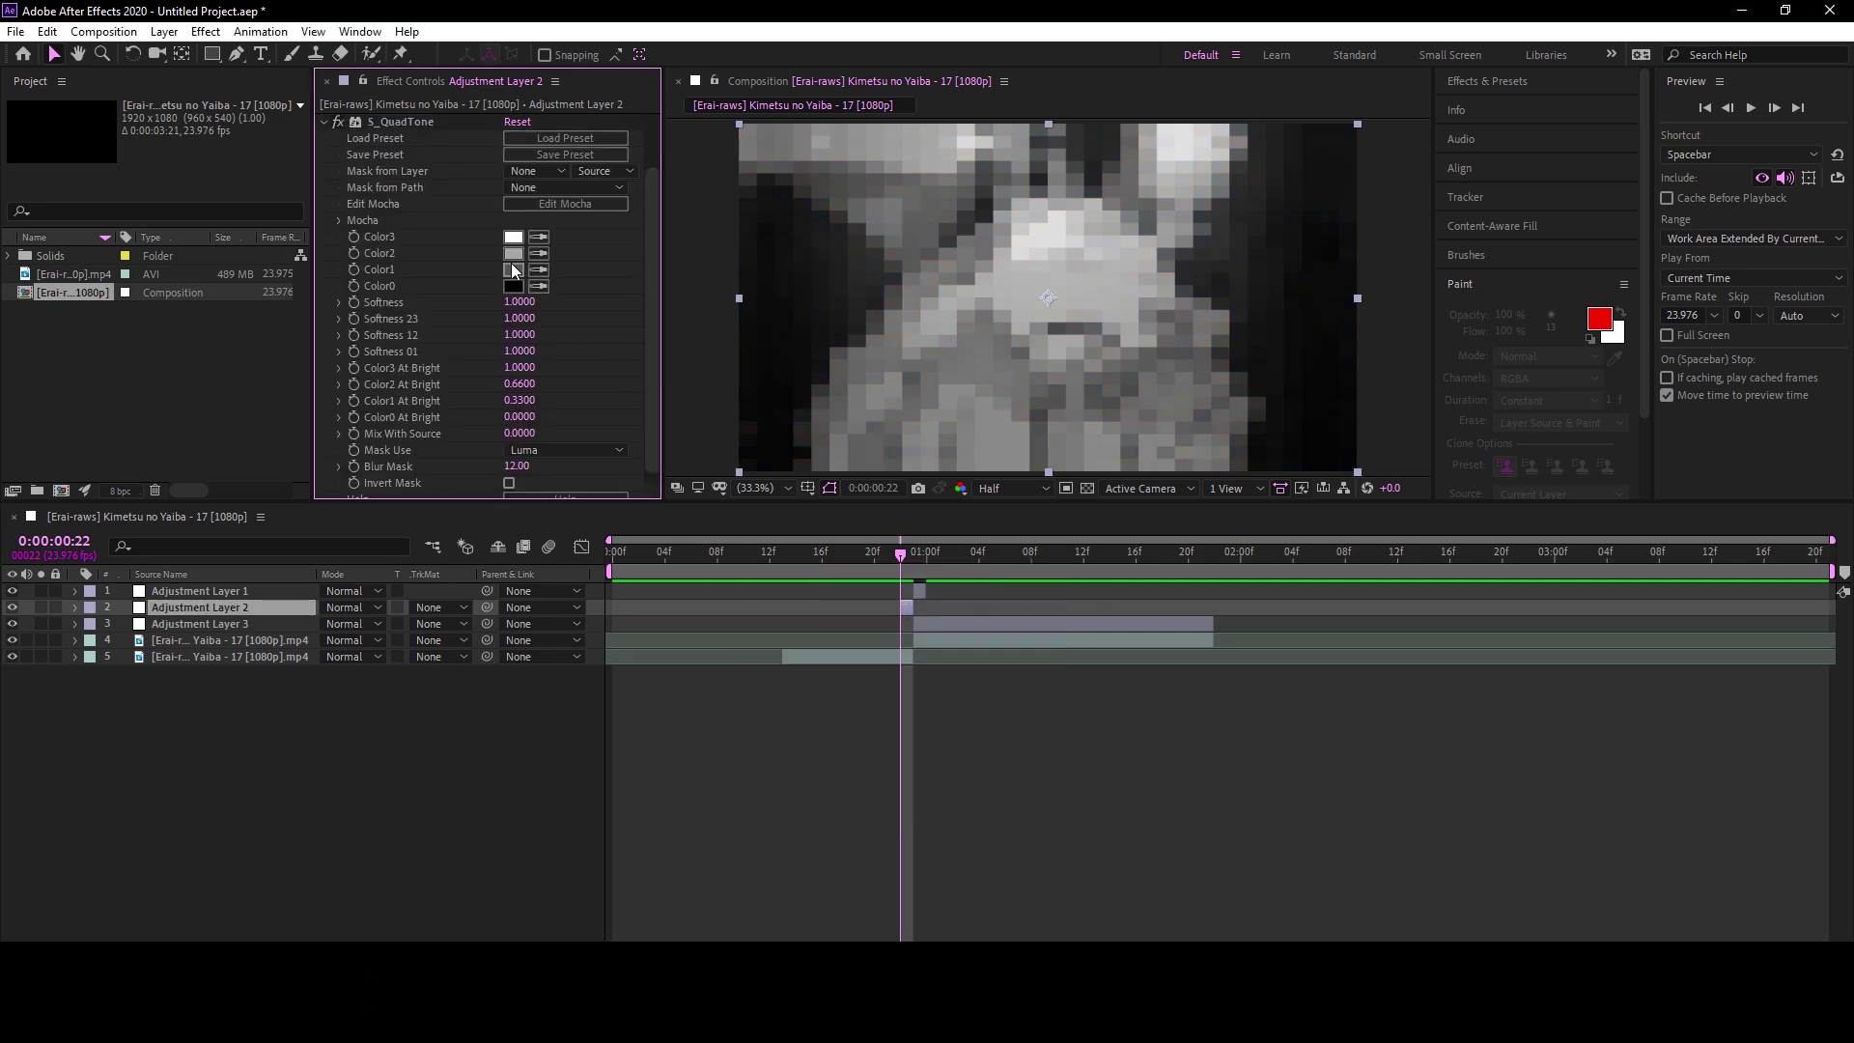
pyautogui.click(513, 269)
pyautogui.click(510, 102)
pyautogui.moveTo(510, 102); pyautogui.dragTo(271, 103)
pyautogui.click(689, 104)
# Set QuadTone Color2 and Color3 to black and preview the black-and-white flash
pyautogui.click(513, 253)
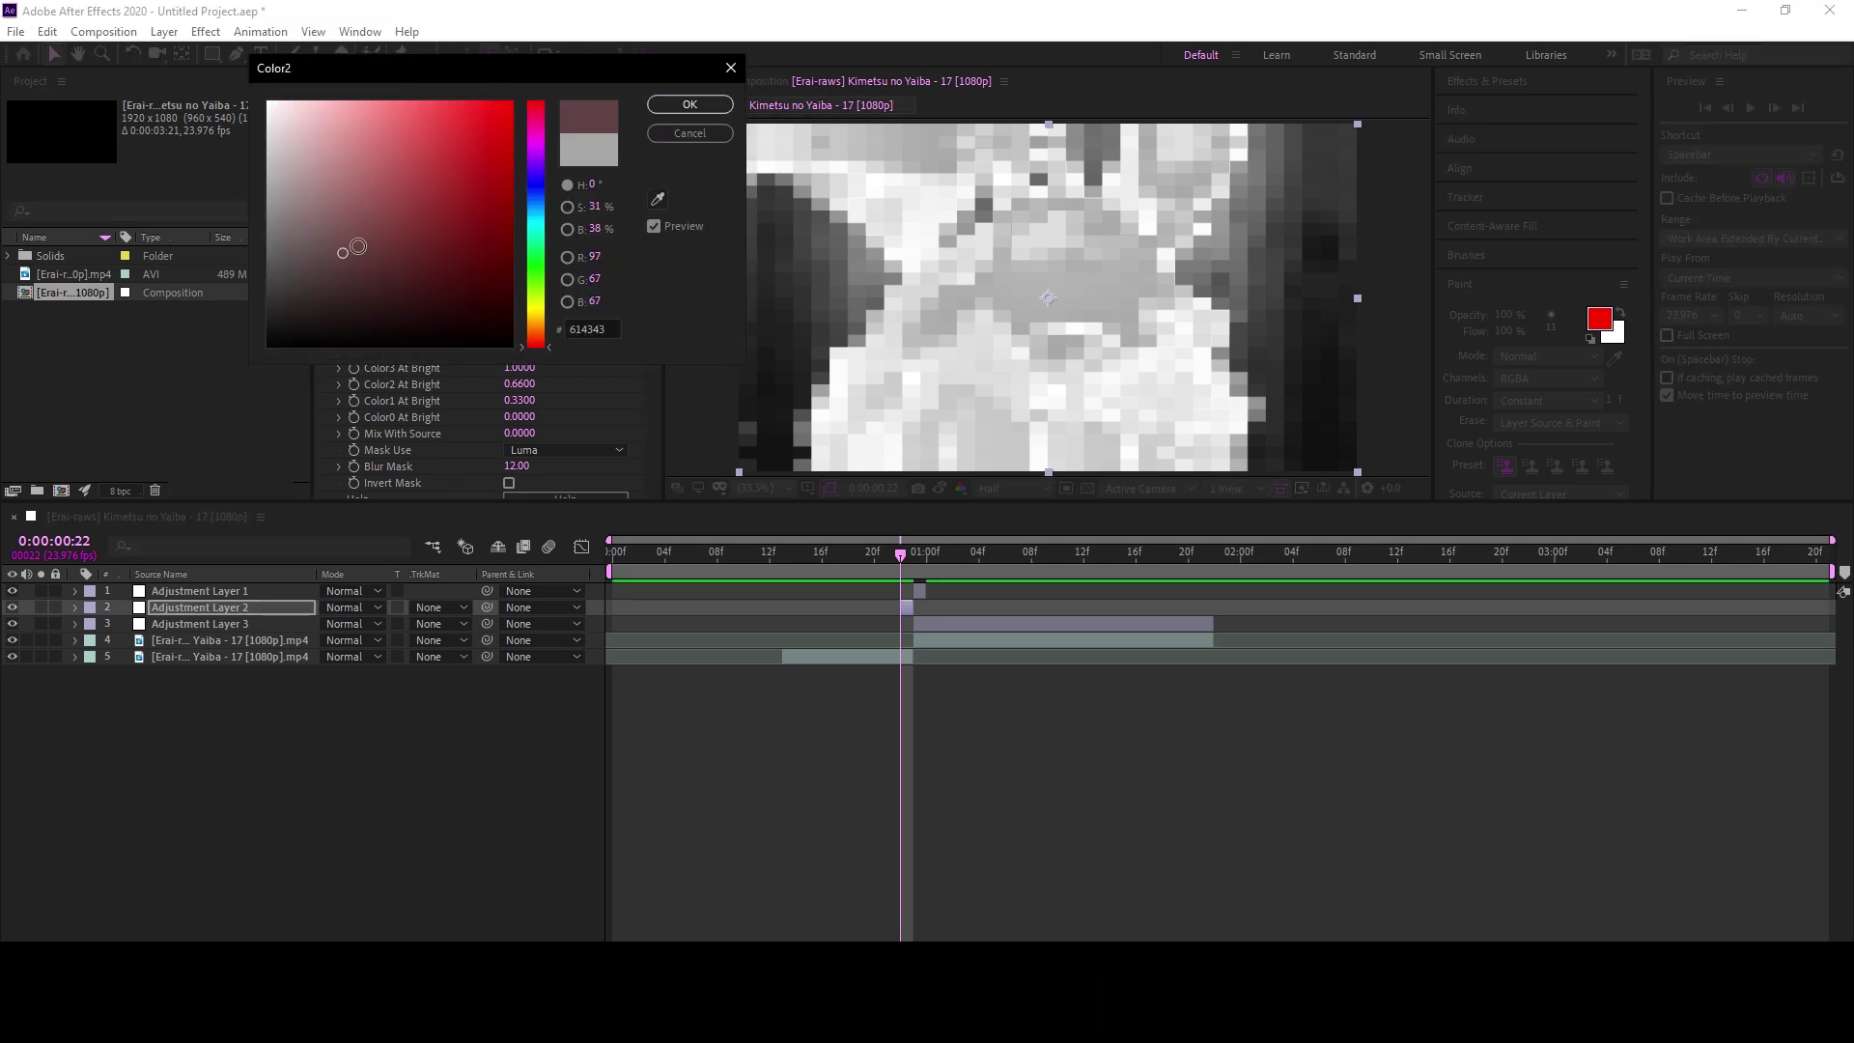
pyautogui.moveTo(510, 102); pyautogui.dragTo(586, 449)
pyautogui.click(689, 112)
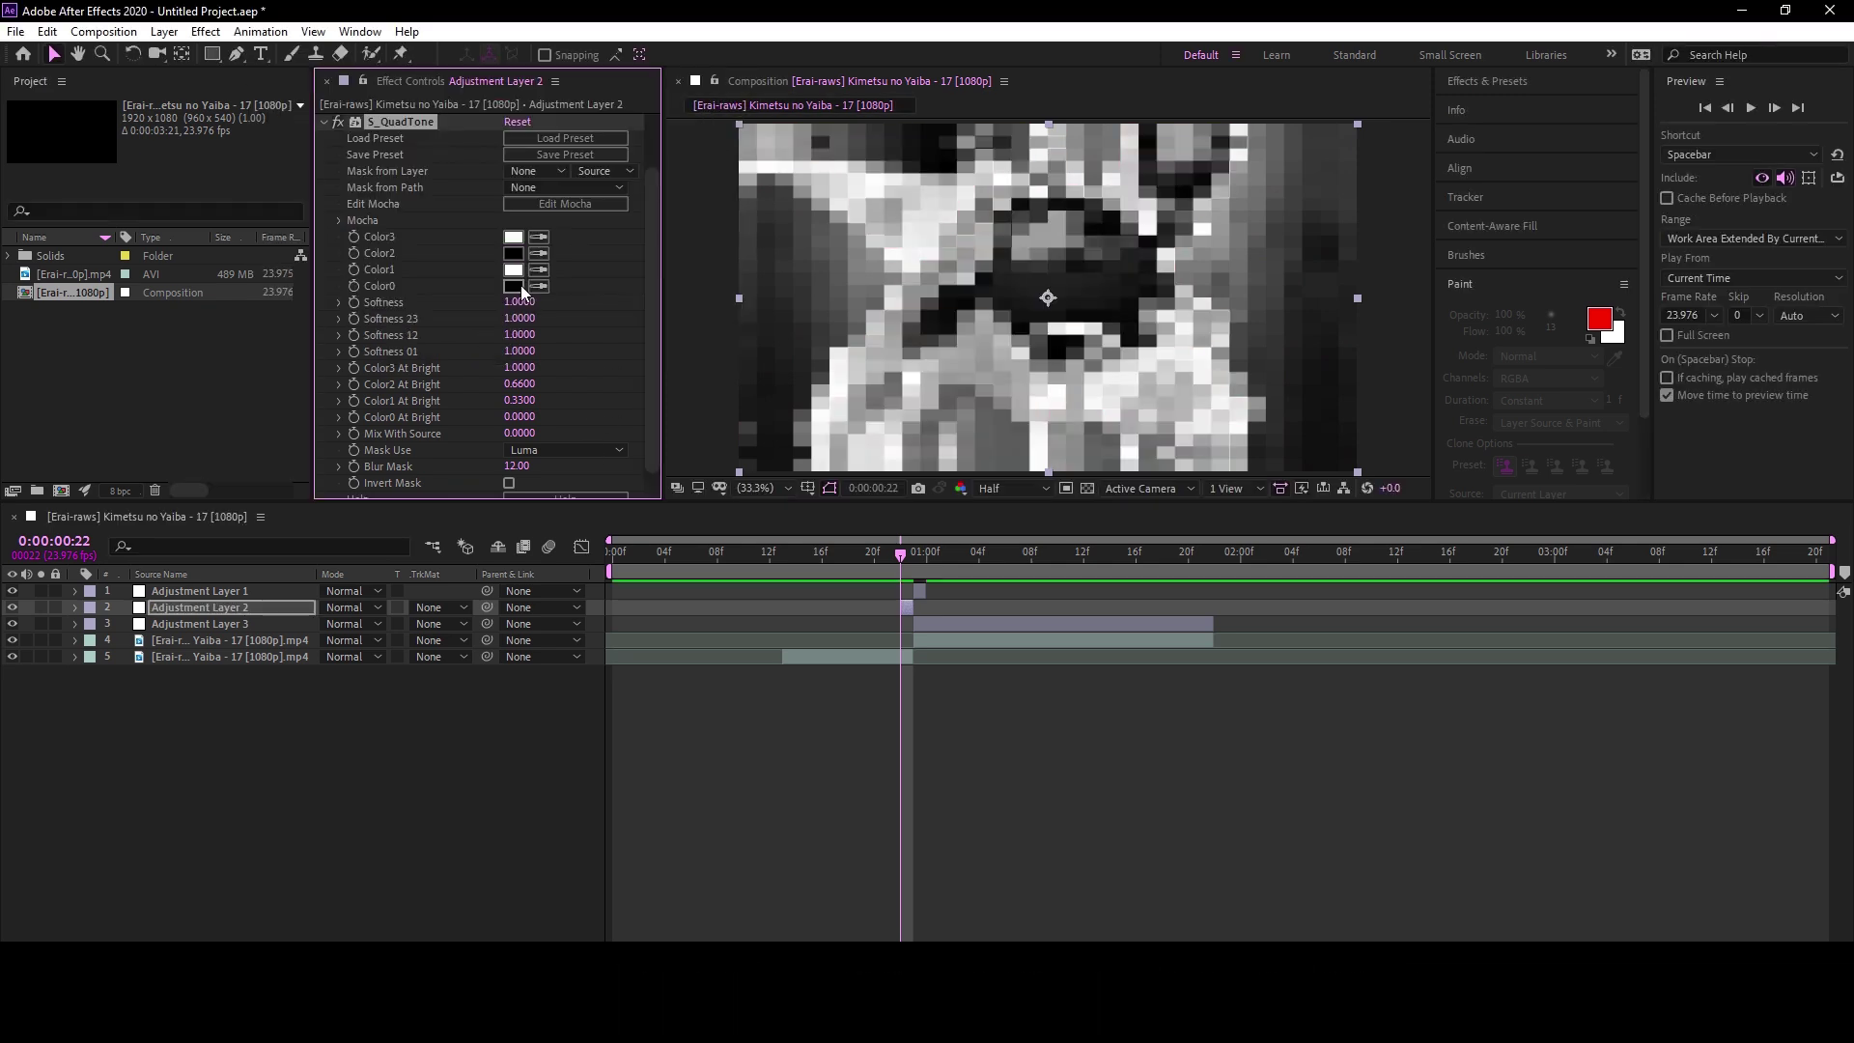
pyautogui.click(513, 238)
pyautogui.moveTo(351, 207); pyautogui.dragTo(517, 473)
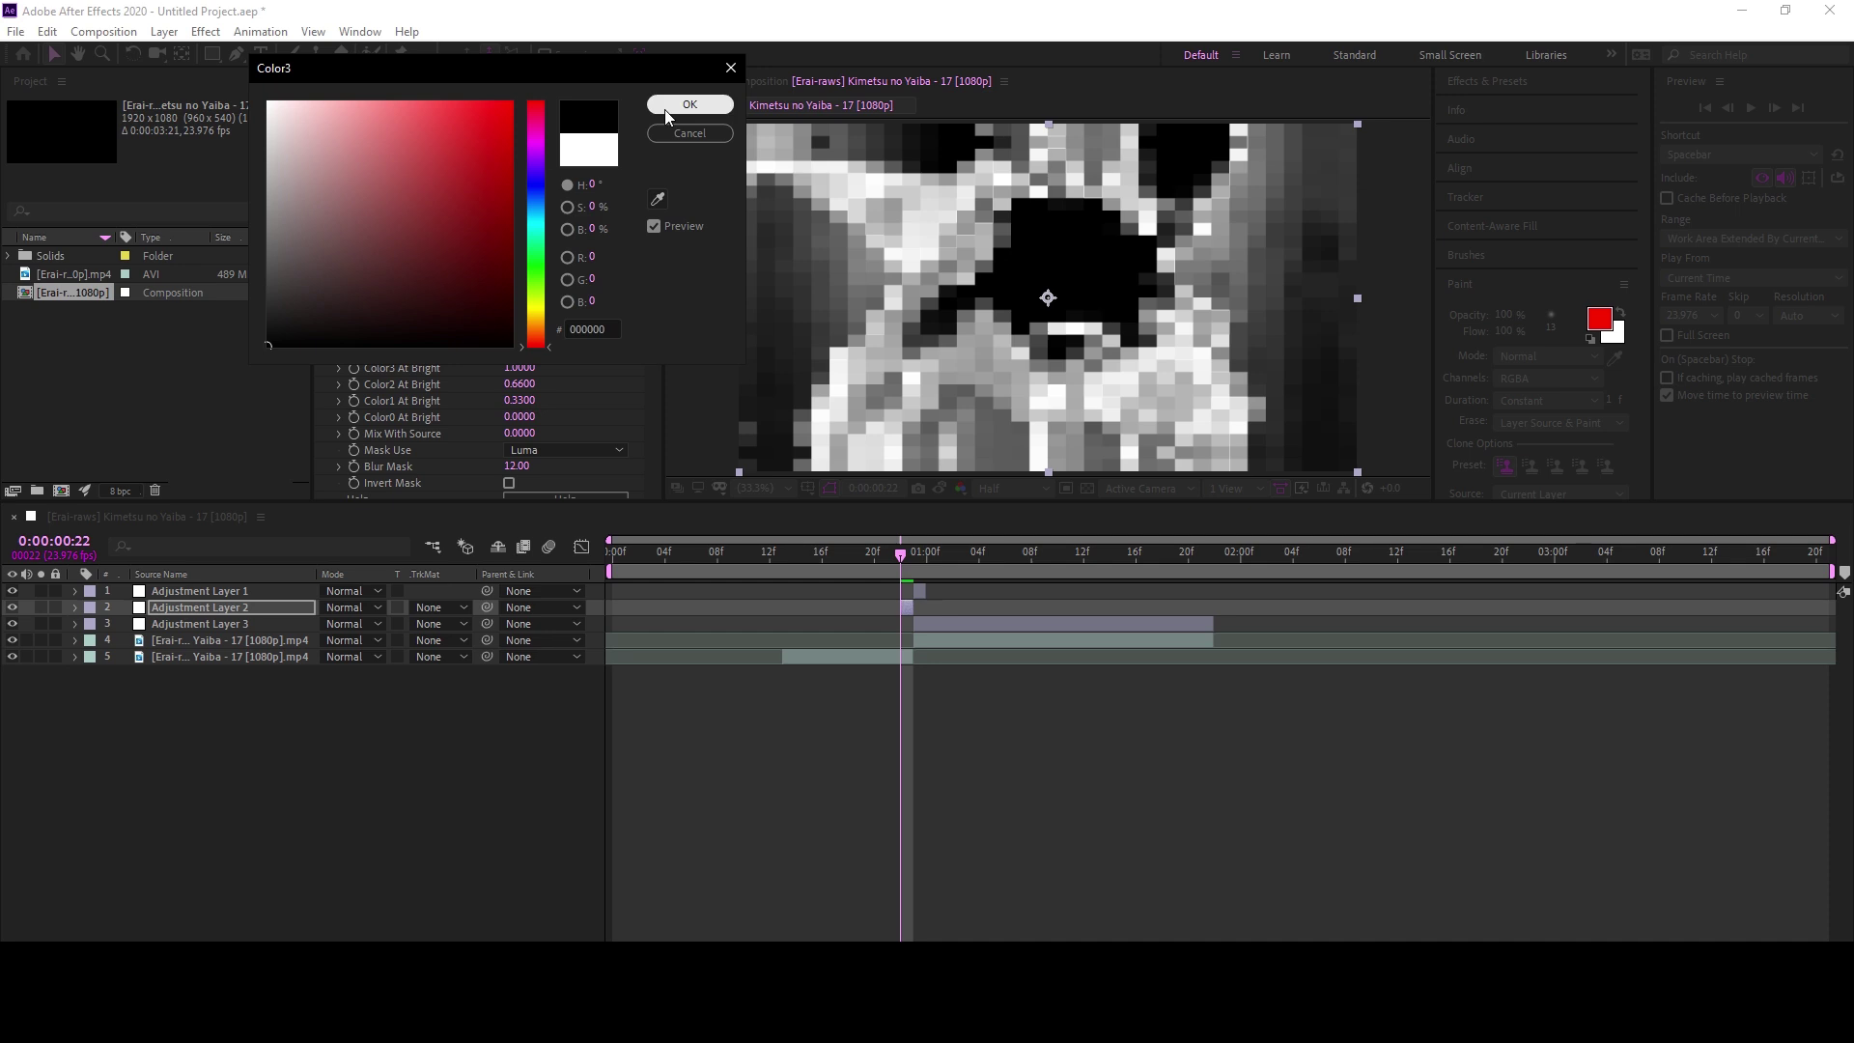
pyautogui.click(691, 112)
pyautogui.click(843, 715)
pyautogui.click(849, 552)
pyautogui.press('space')
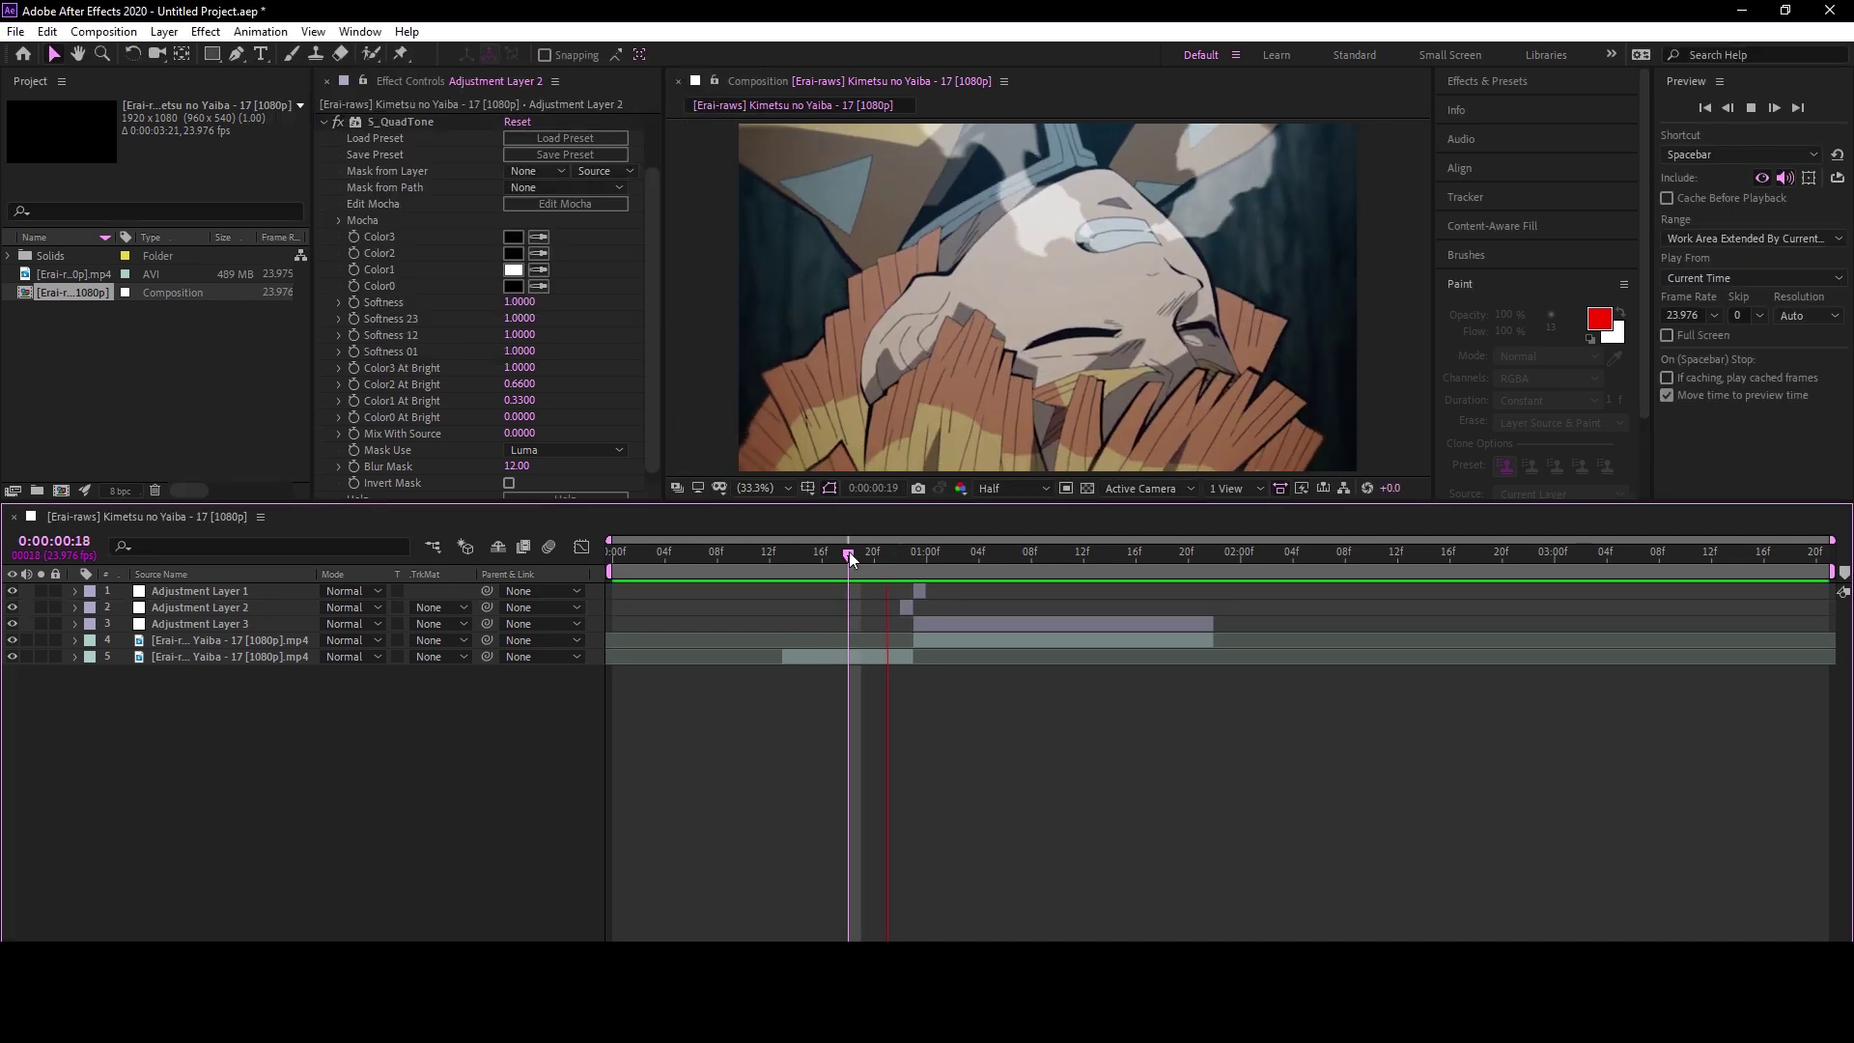
pyautogui.press('space')
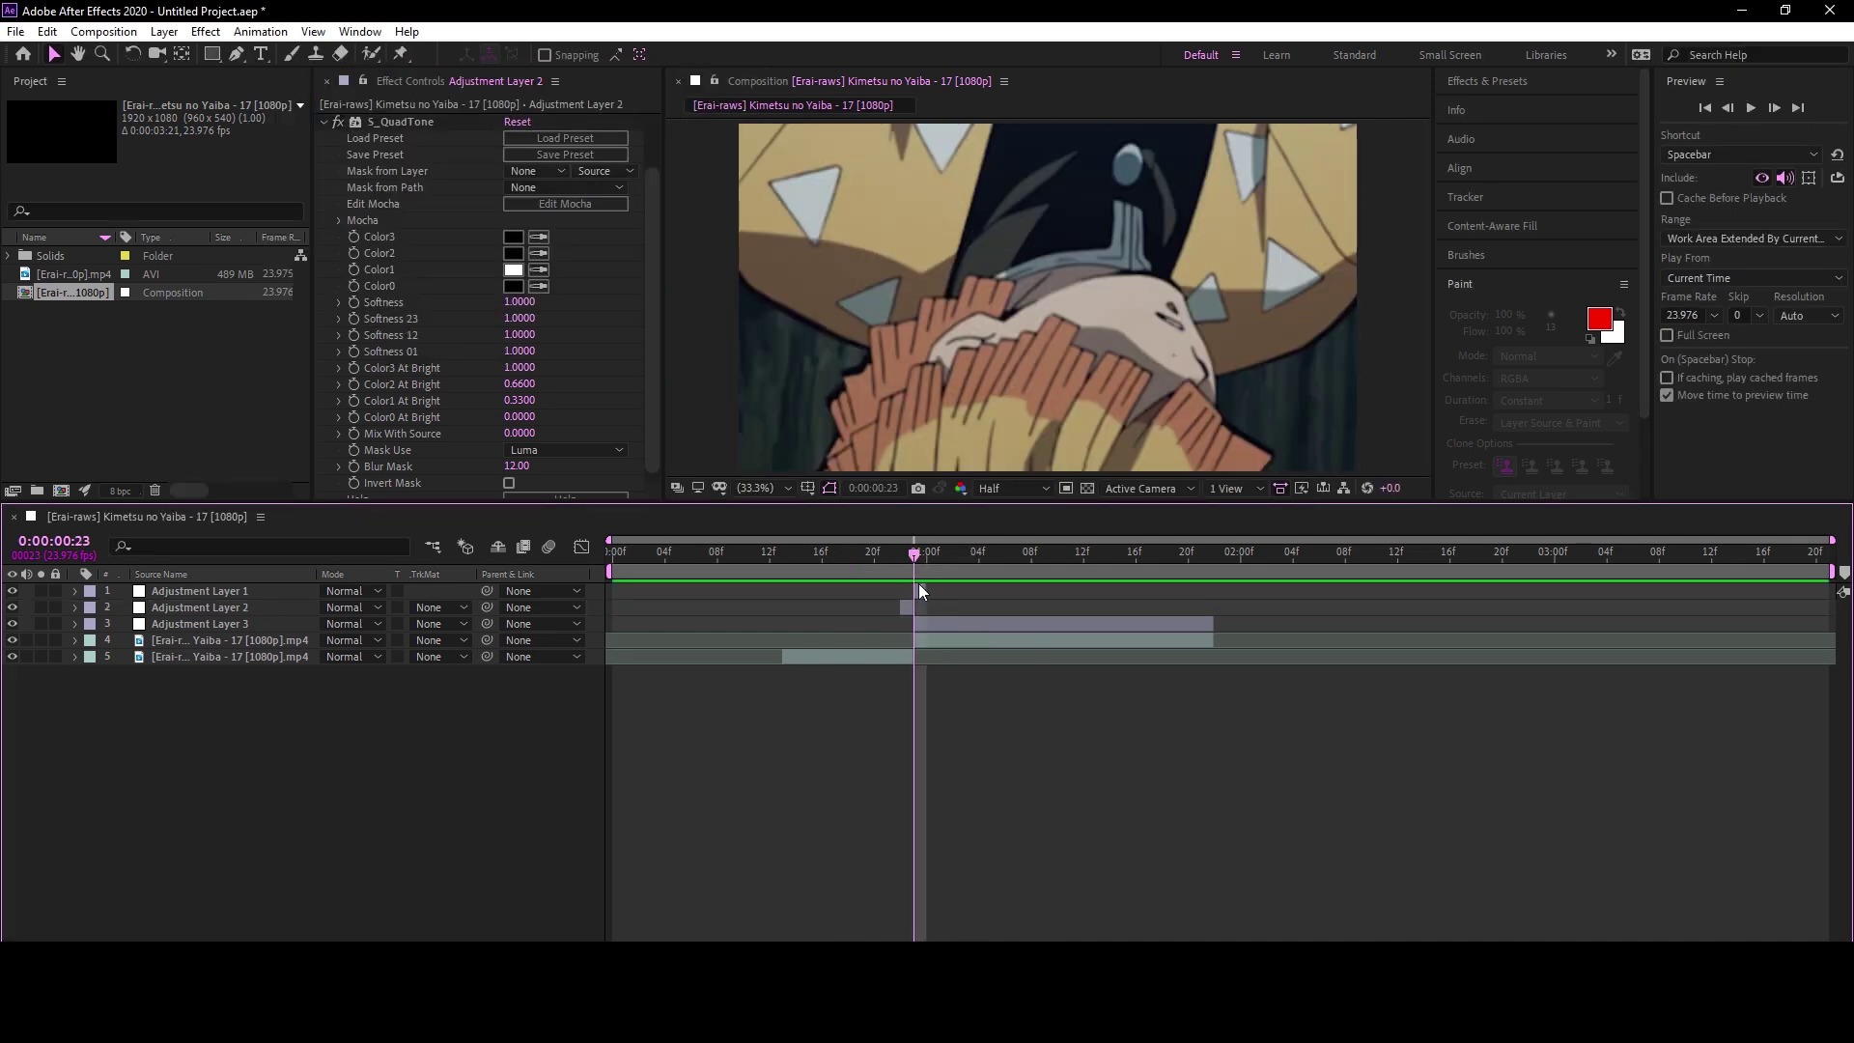
# Apply Deep Glow to Adjustment Layer 1 with Exposure 2.00
pyautogui.click(919, 585)
pyautogui.hotkey('ctrl', 'space')
pyautogui.write('deep')
pyautogui.press('Return')
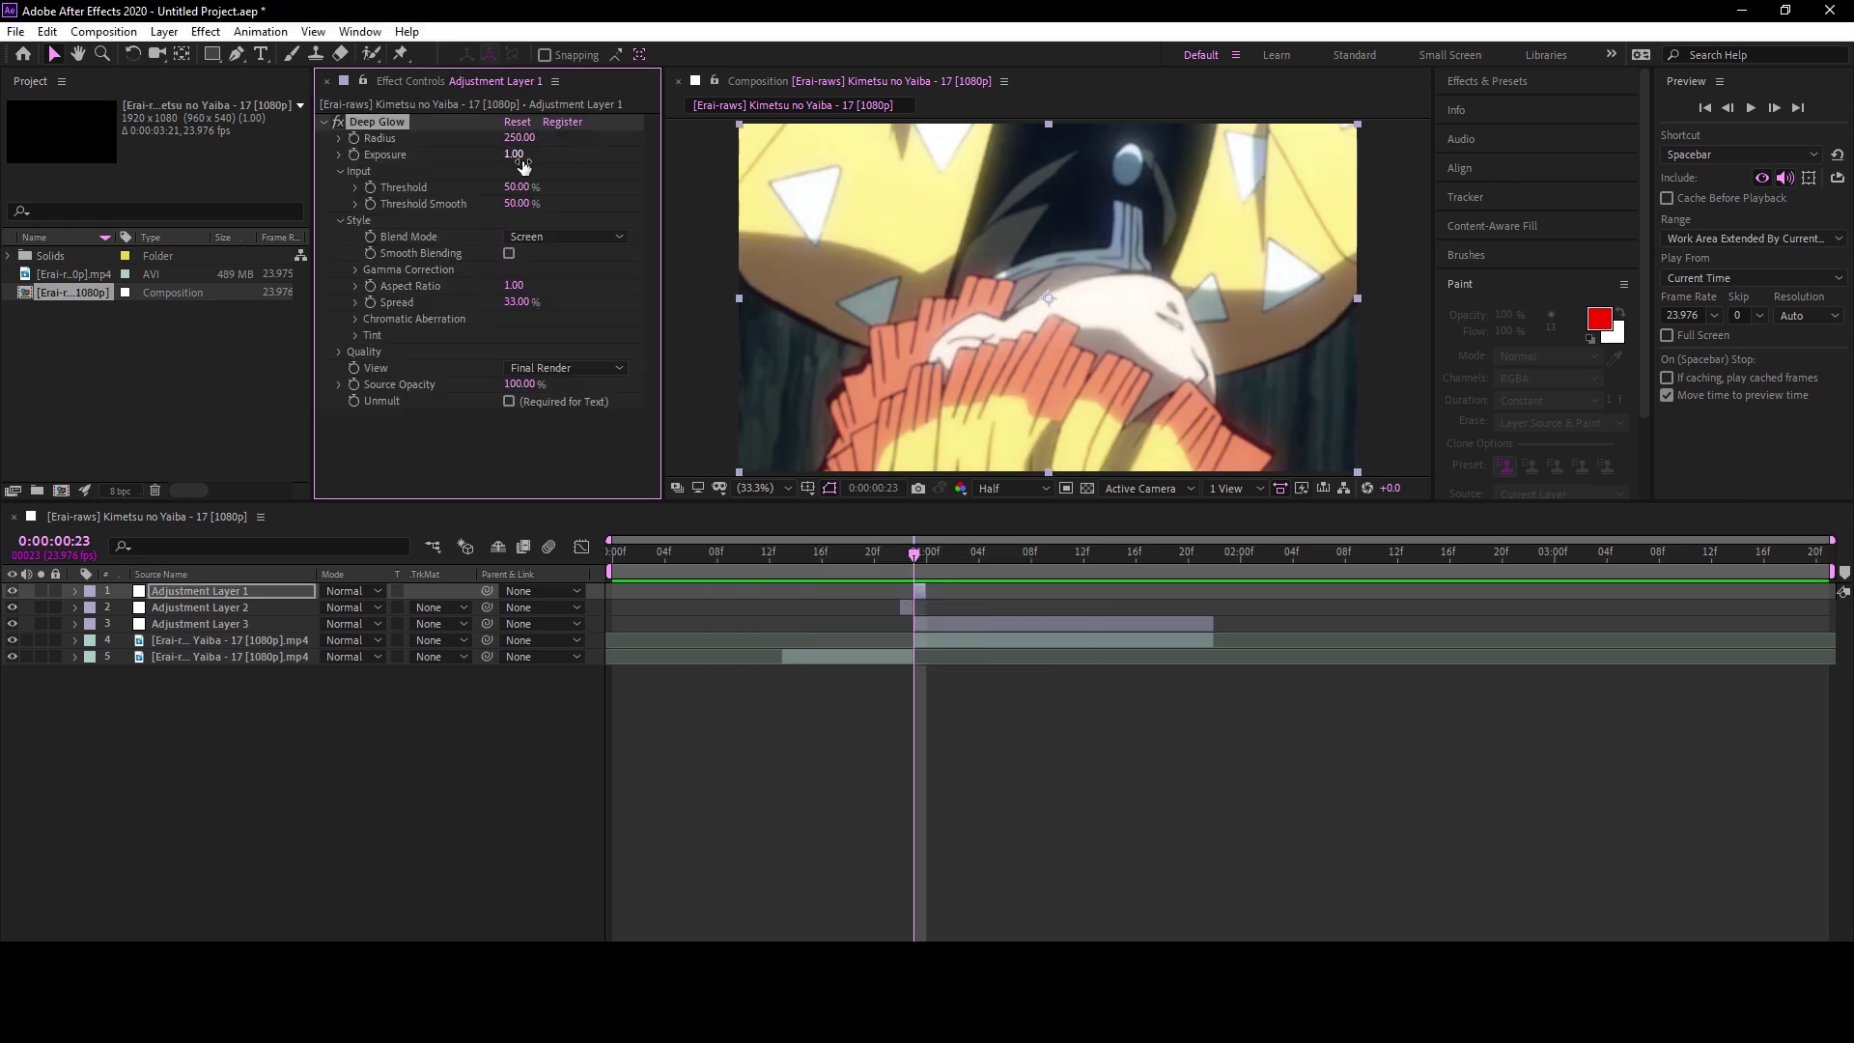
pyautogui.write('2')
pyautogui.press('Return')
# Add BCC Colorize with Colors 4 and 5 turned on, undoing a trial red Color 2
pyautogui.hotkey('ctrl', 'space')
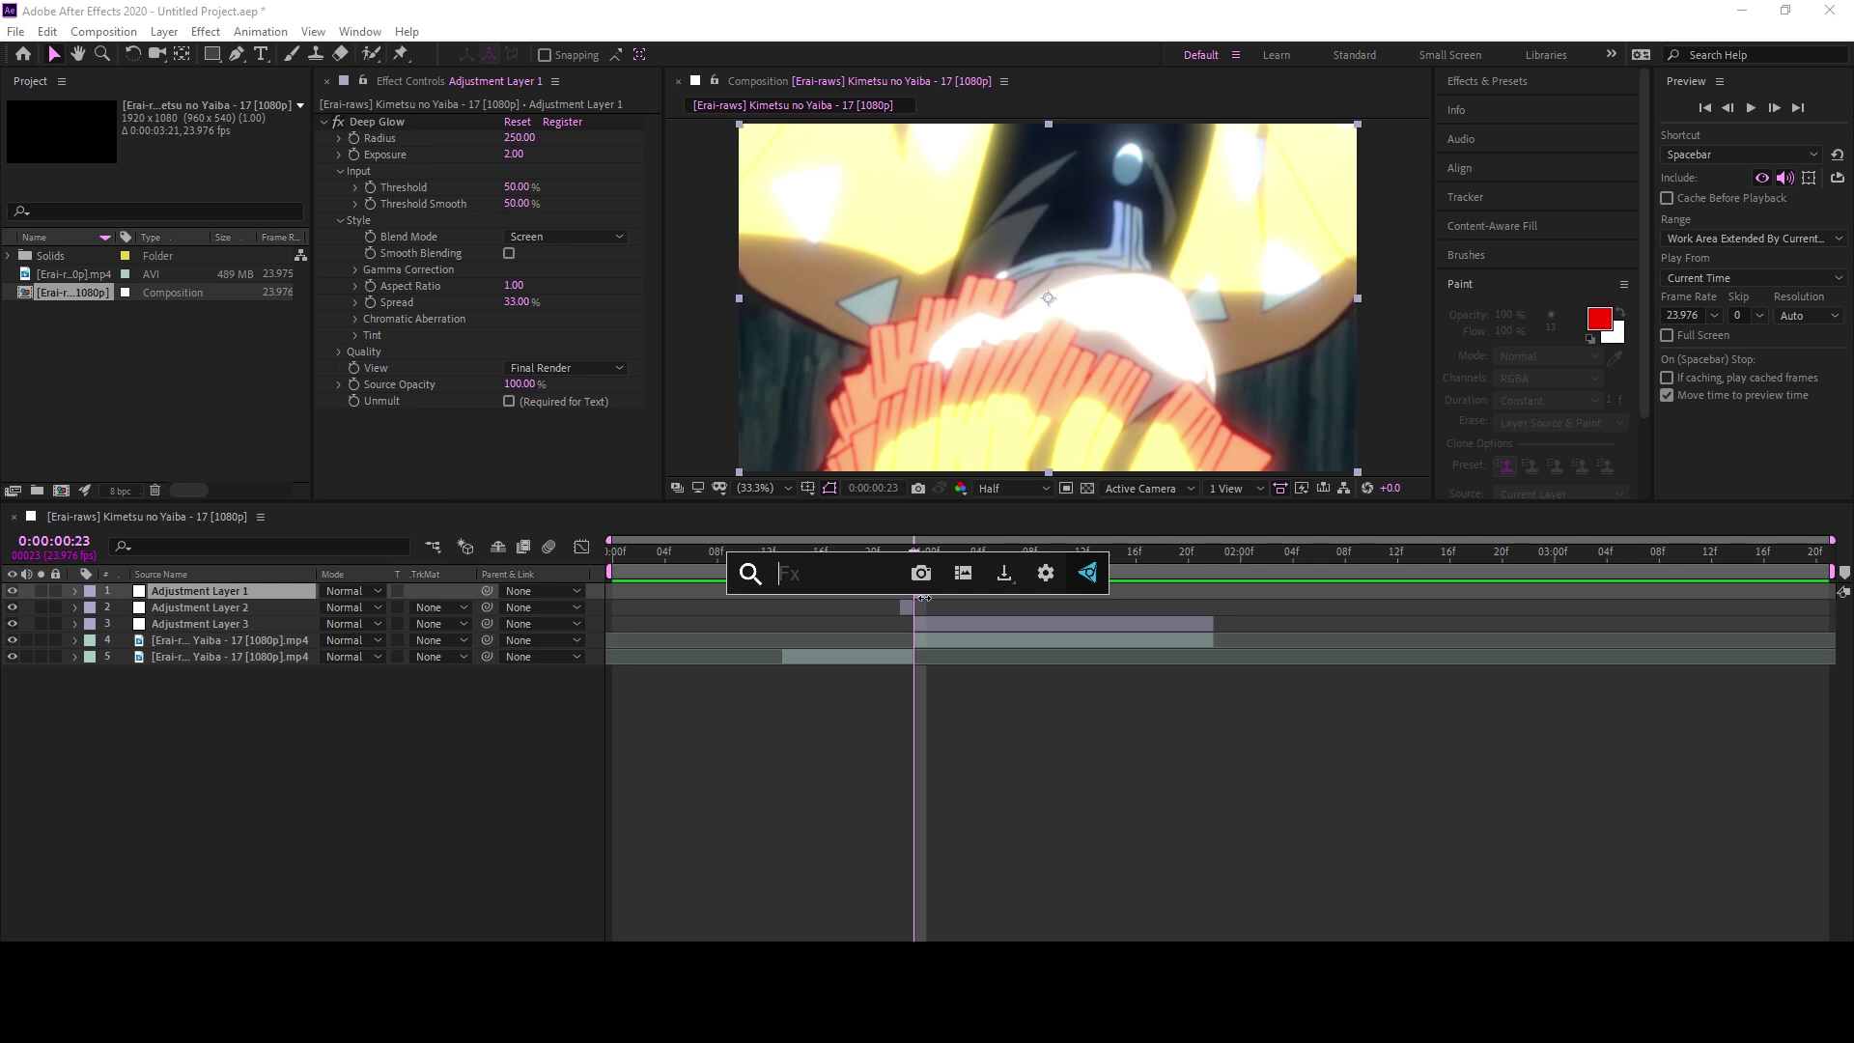
pyautogui.write('bcc color')
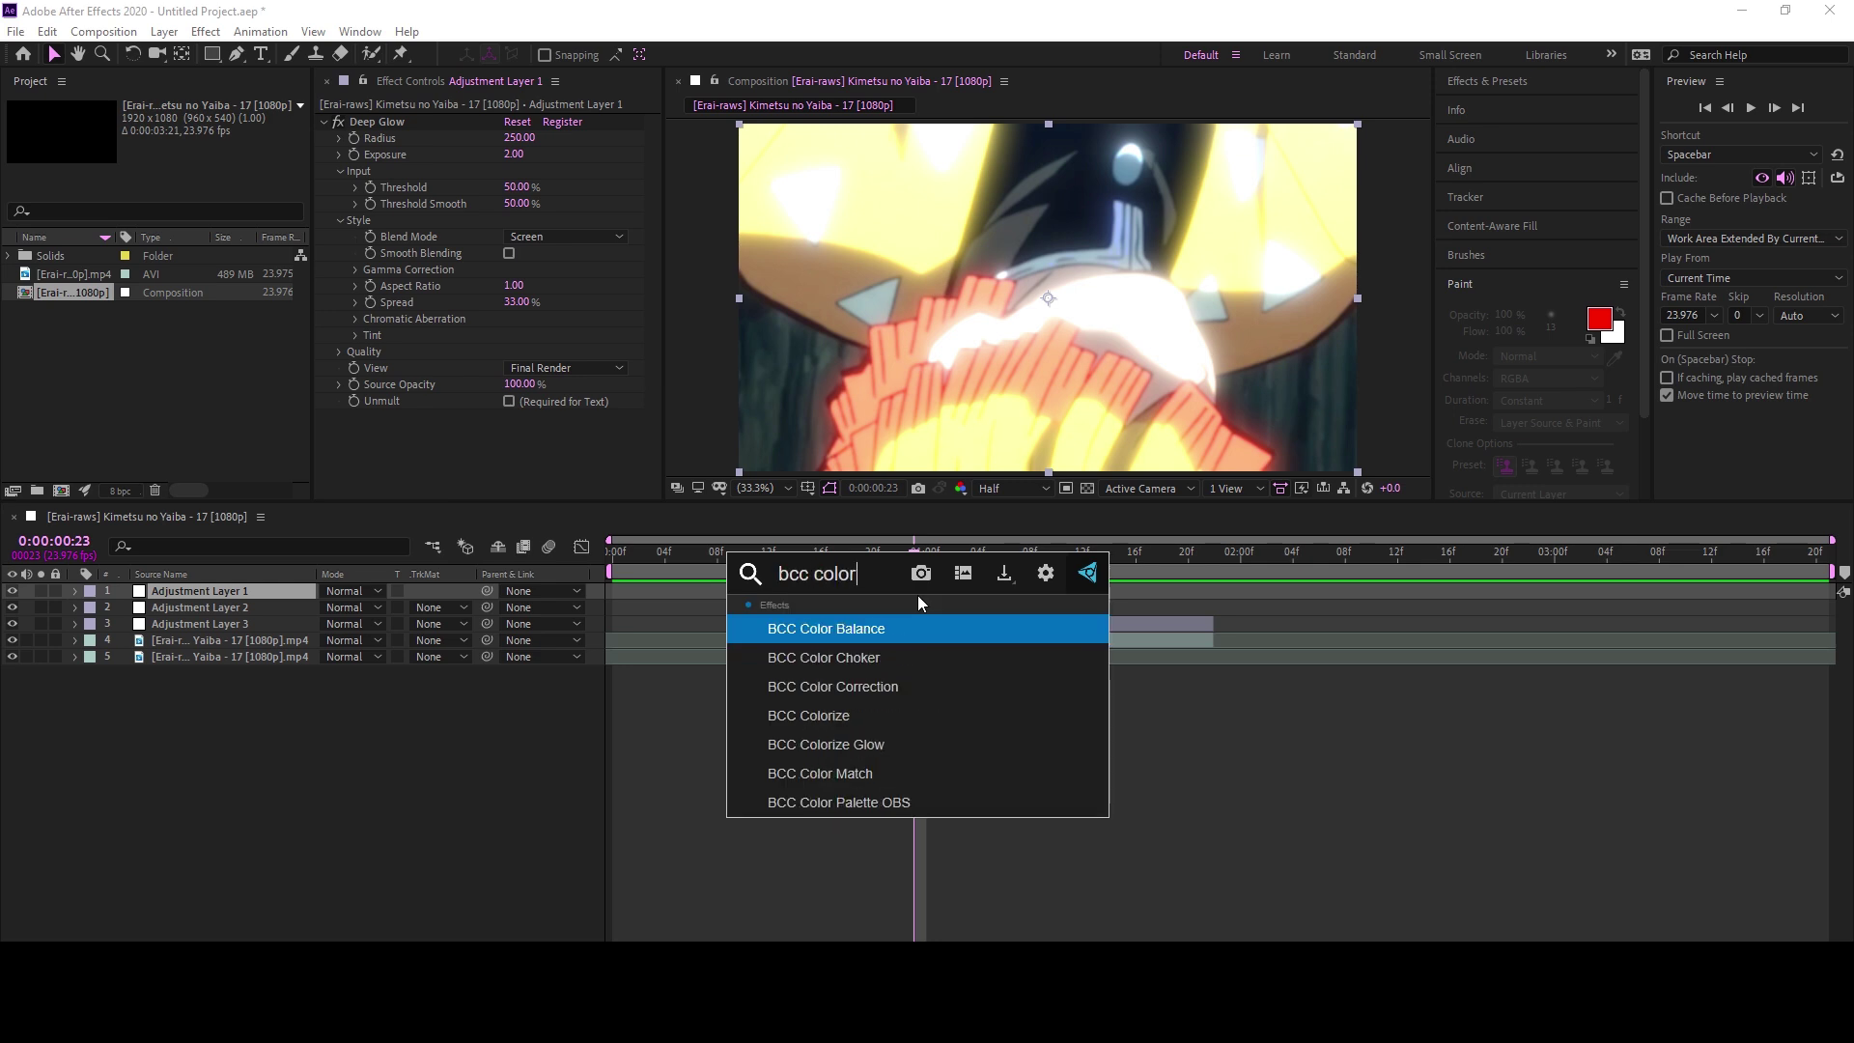
pyautogui.press('Down')
pyautogui.press('Down')
pyautogui.press('Down')
pyautogui.press('Return')
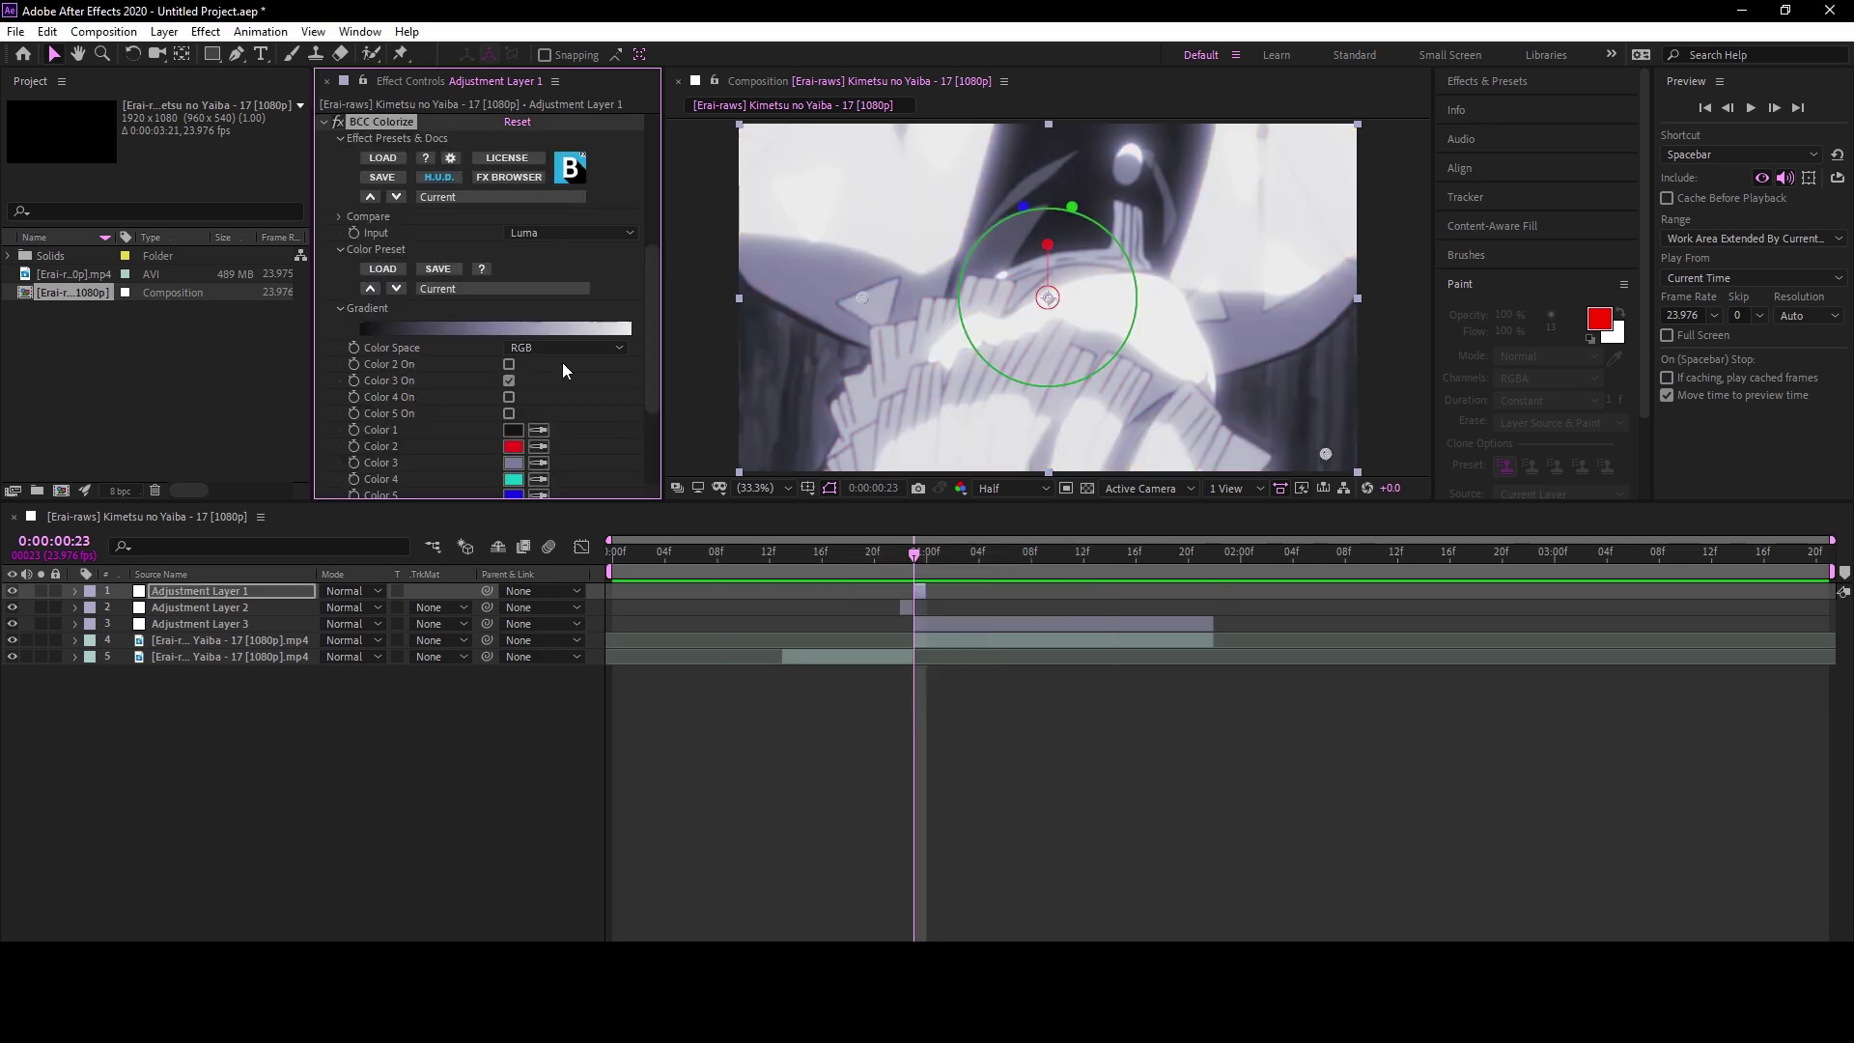
pyautogui.click(508, 397)
pyautogui.click(508, 412)
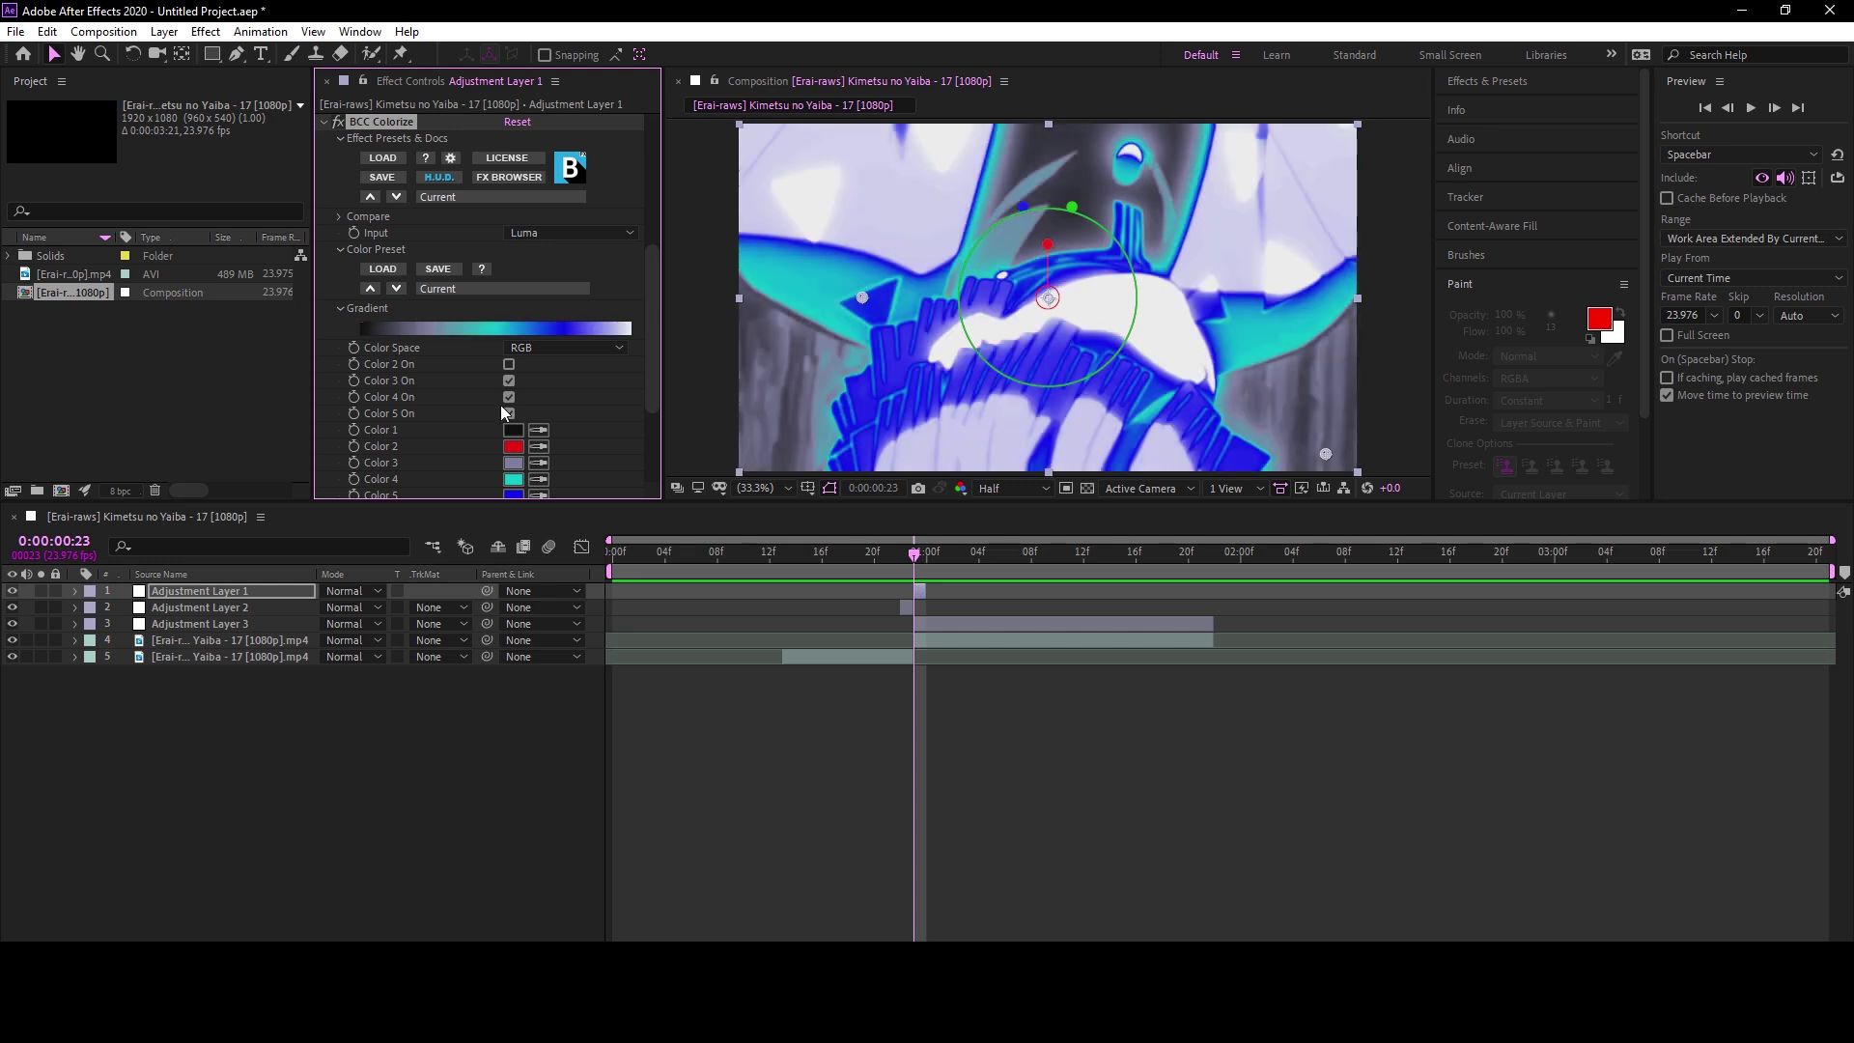
pyautogui.click(512, 367)
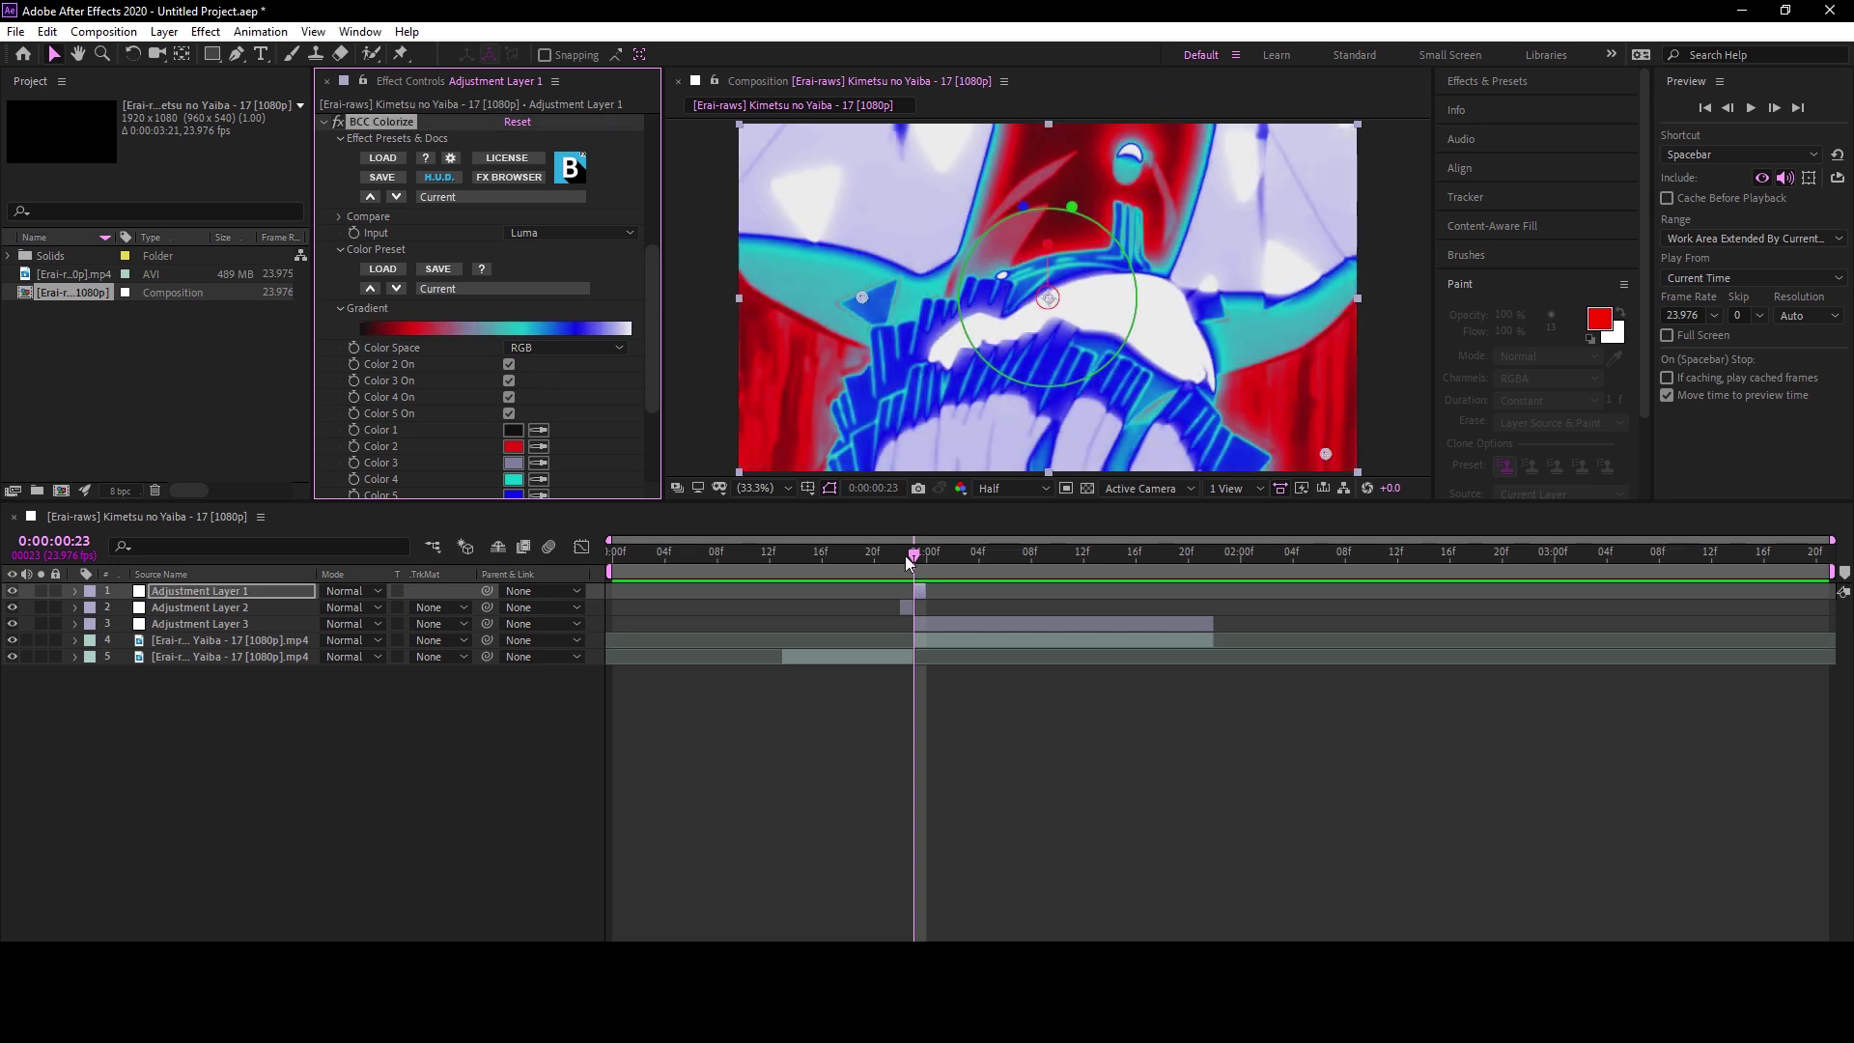
pyautogui.click(908, 553)
pyautogui.moveTo(910, 554); pyautogui.dragTo(836, 552)
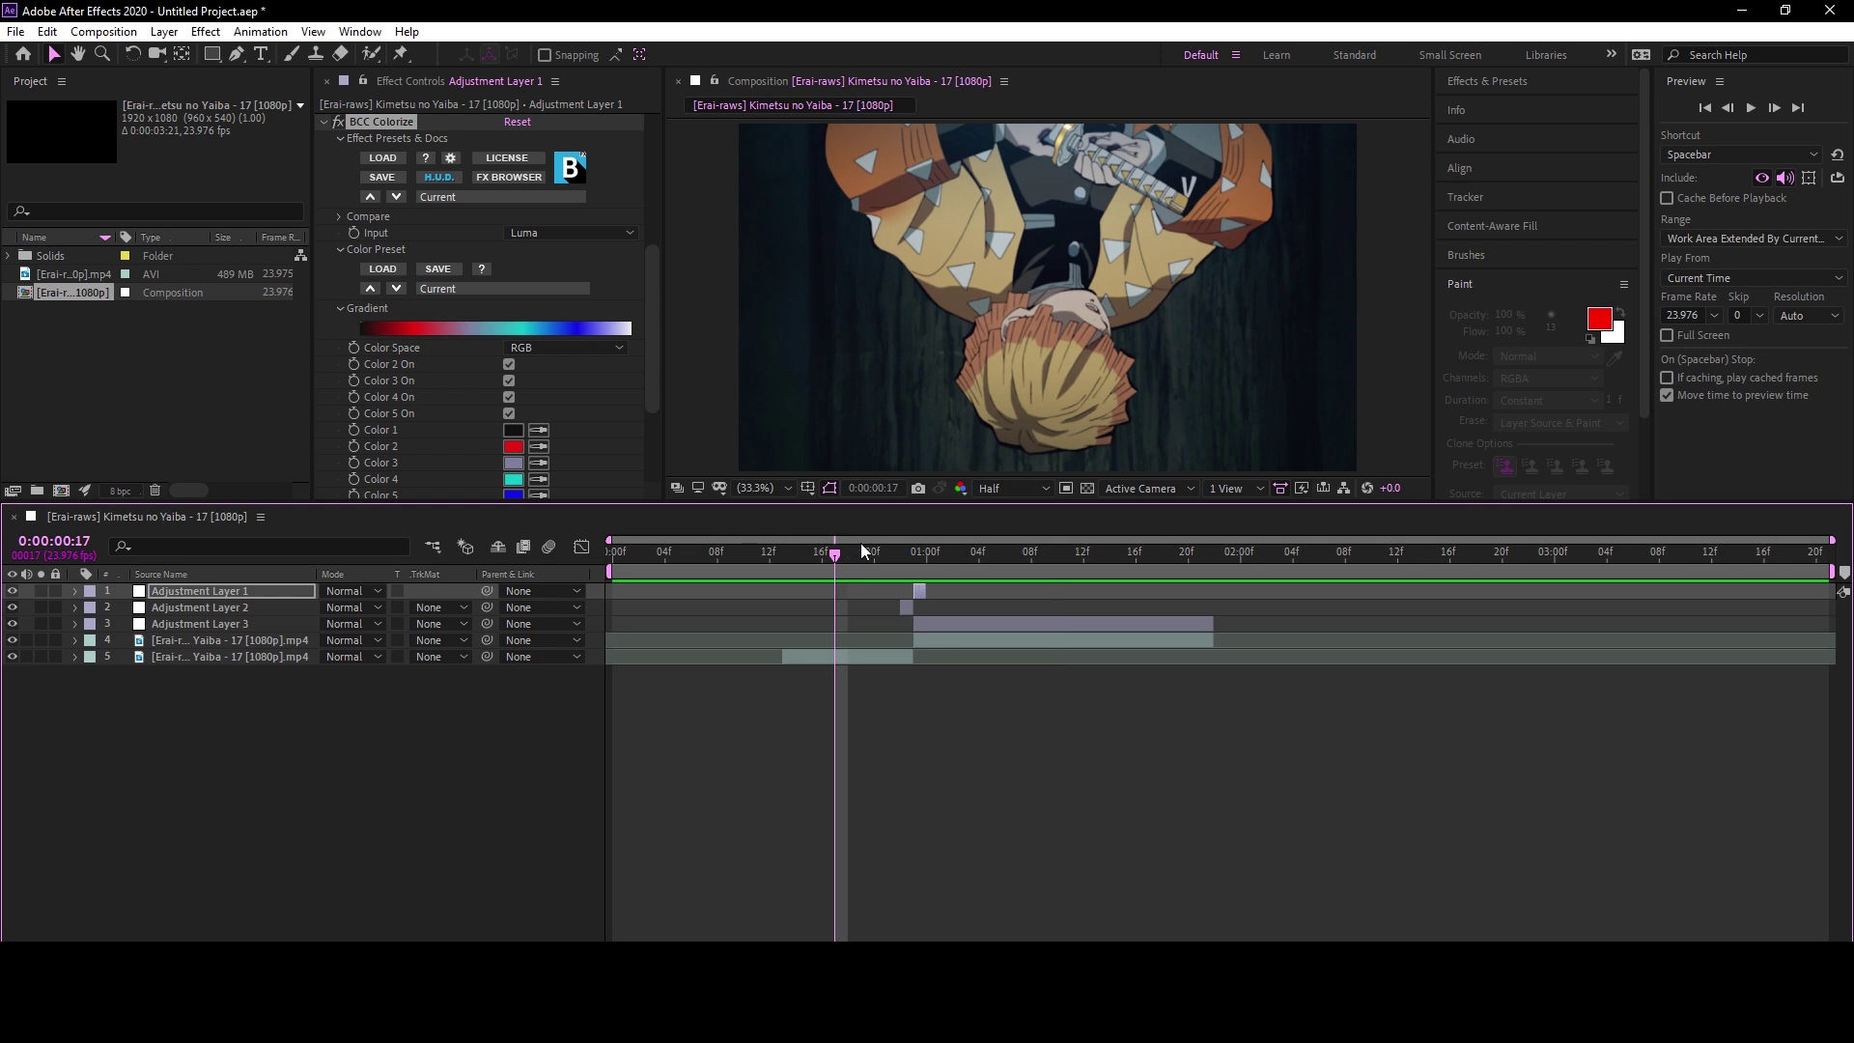
pyautogui.hotkey('ctrl', 'z')
pyautogui.click(907, 554)
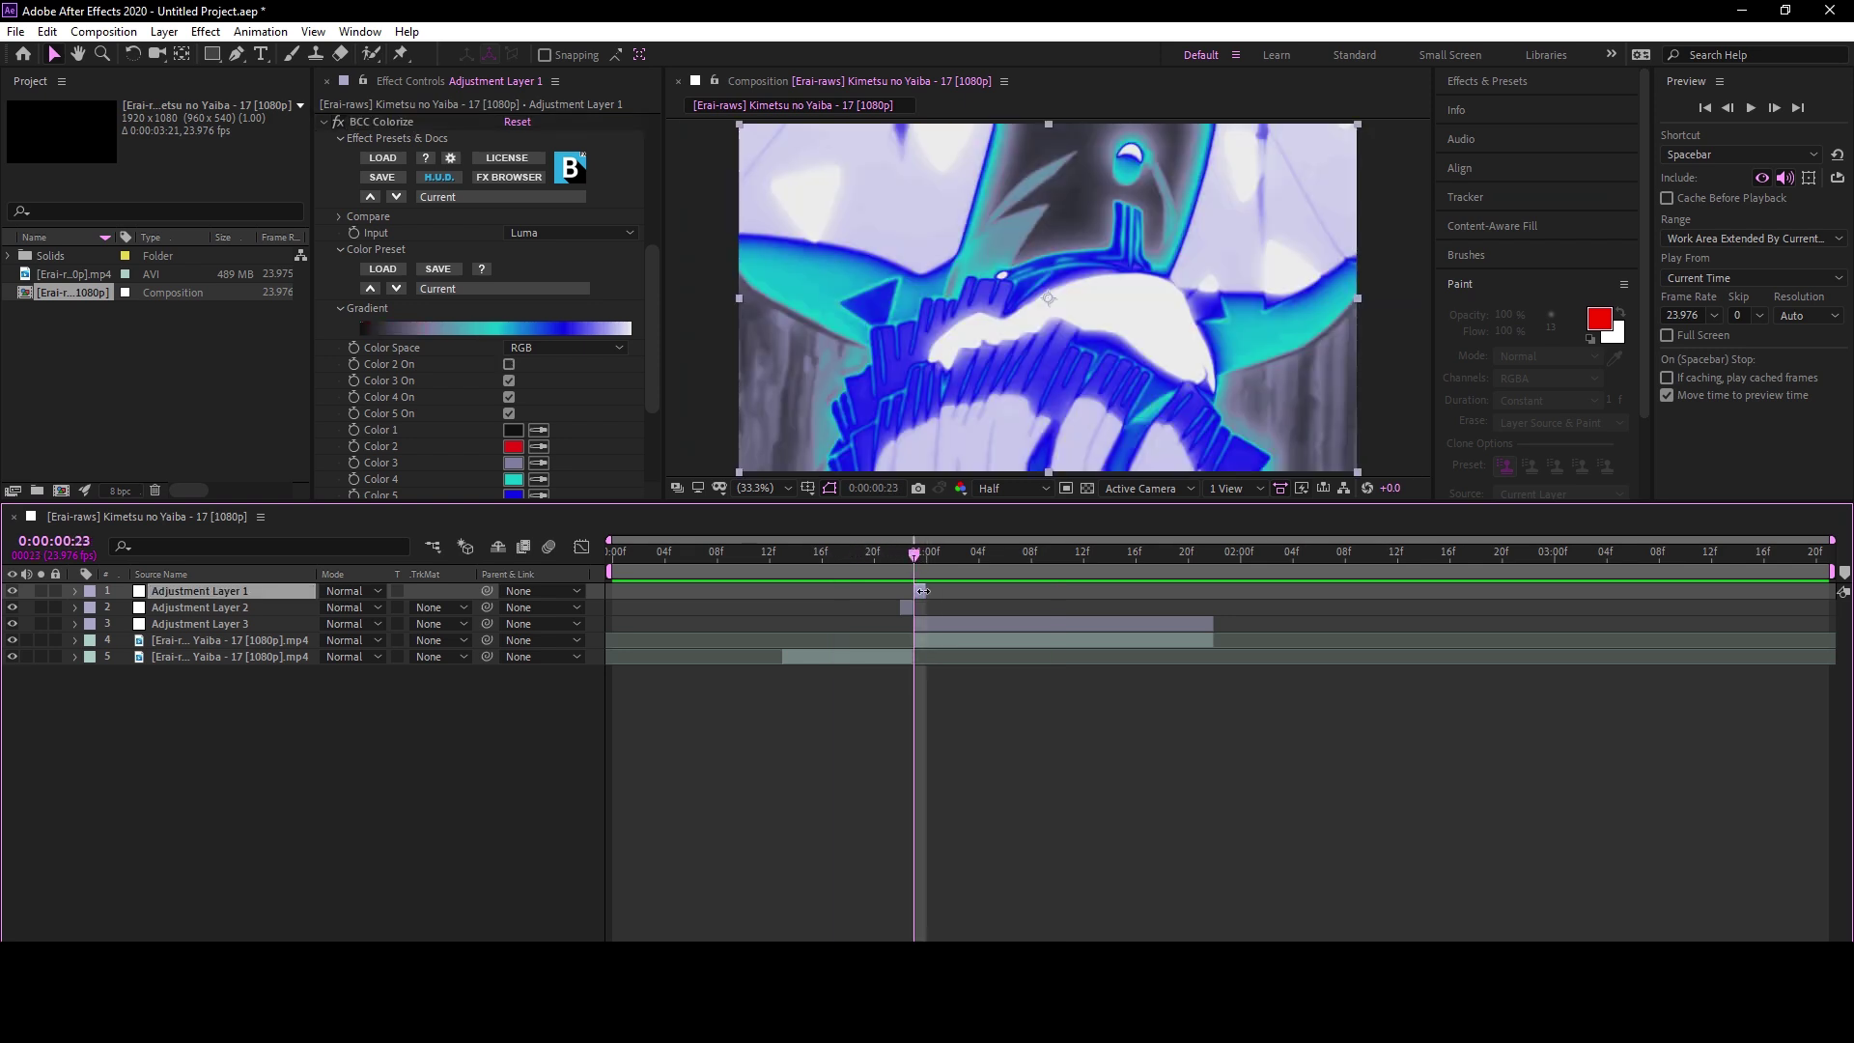
pyautogui.hotkey('ctrl', 'space')
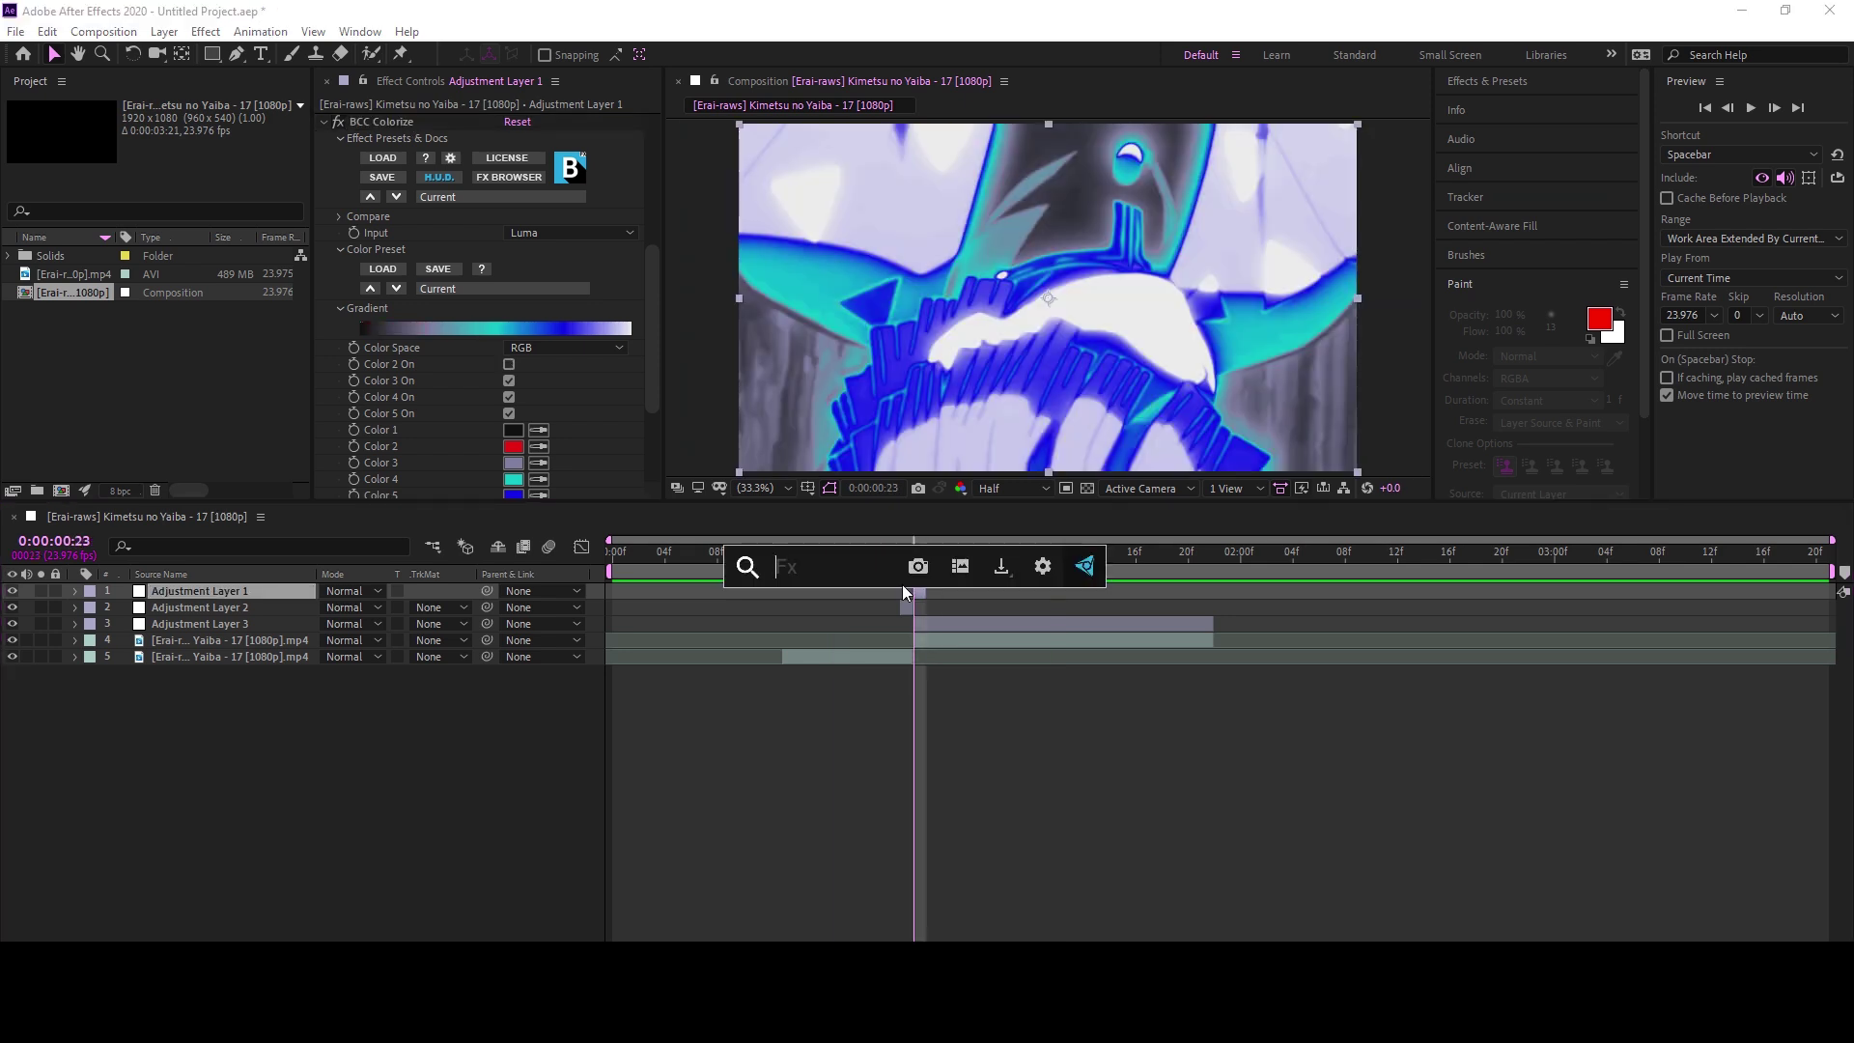
# Apply CC Ball Action to Adjustment Layer 1 with Scatter 0.1, a raised Twist Angle and Ball Size 96
pyautogui.write('cc bal')
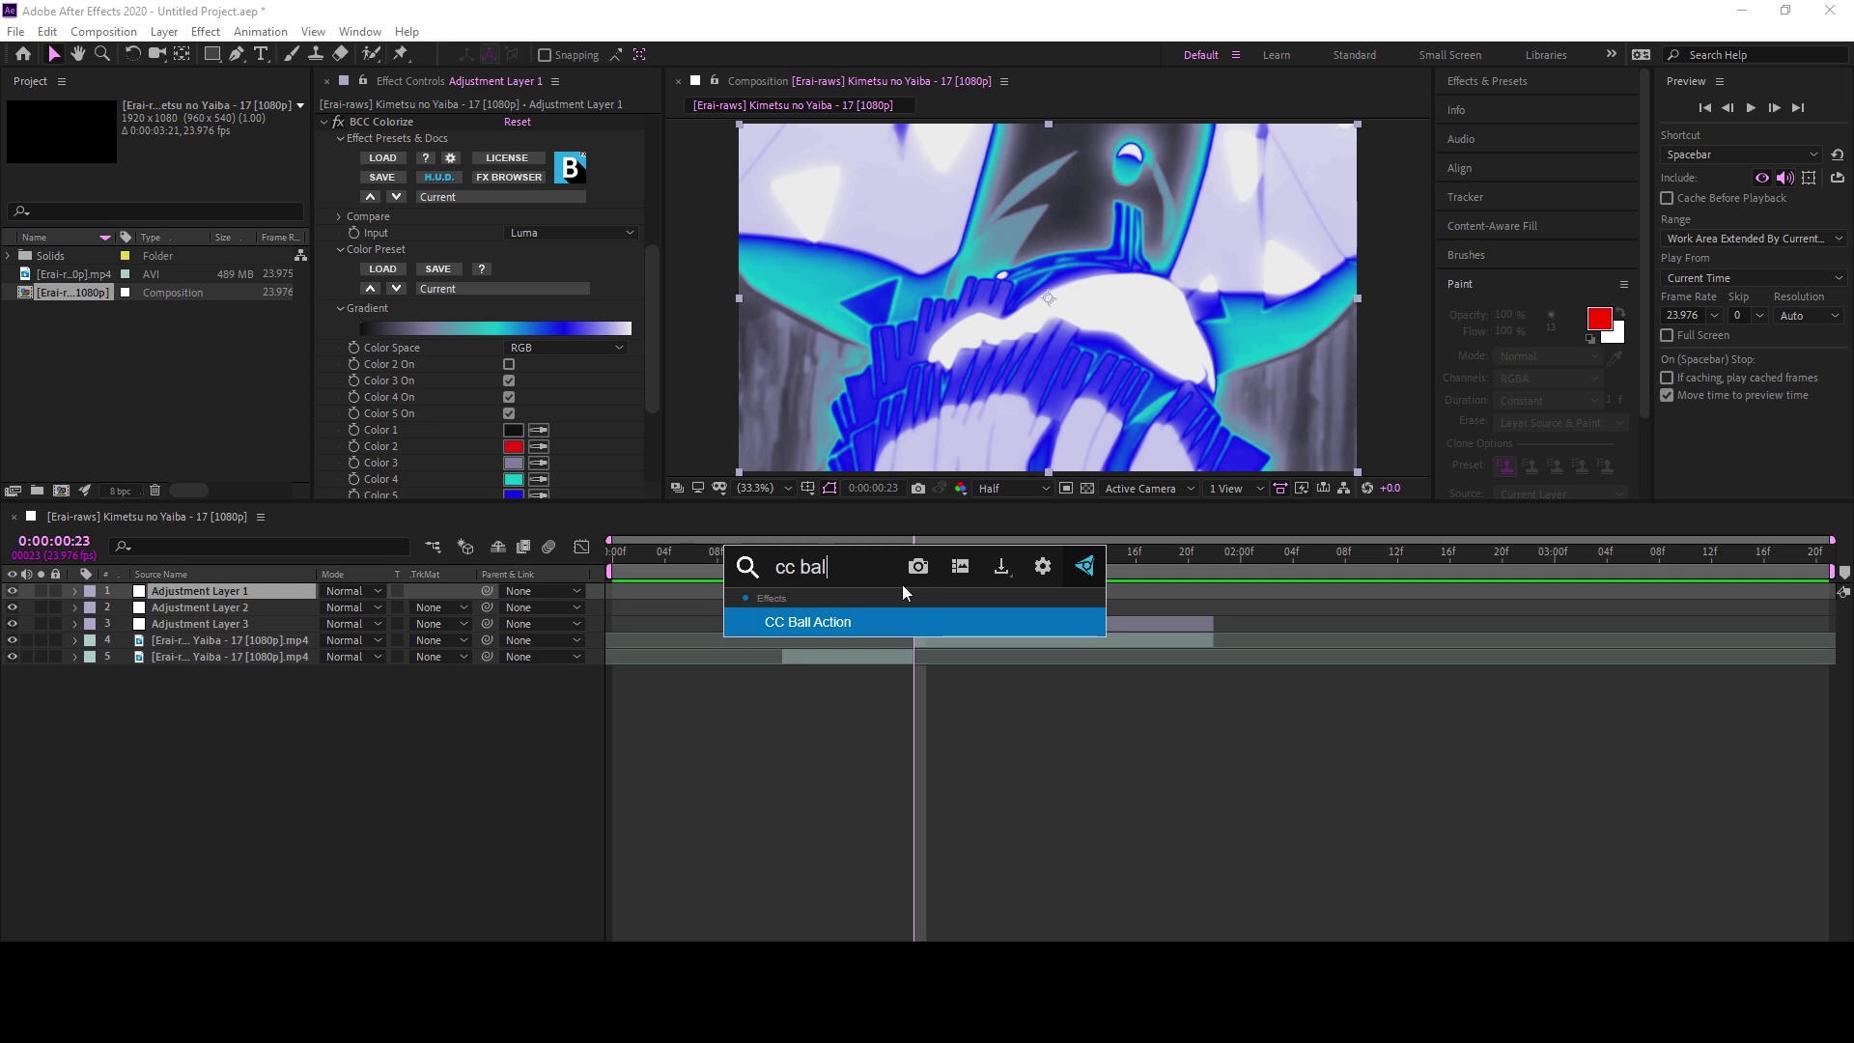
pyautogui.press('Return')
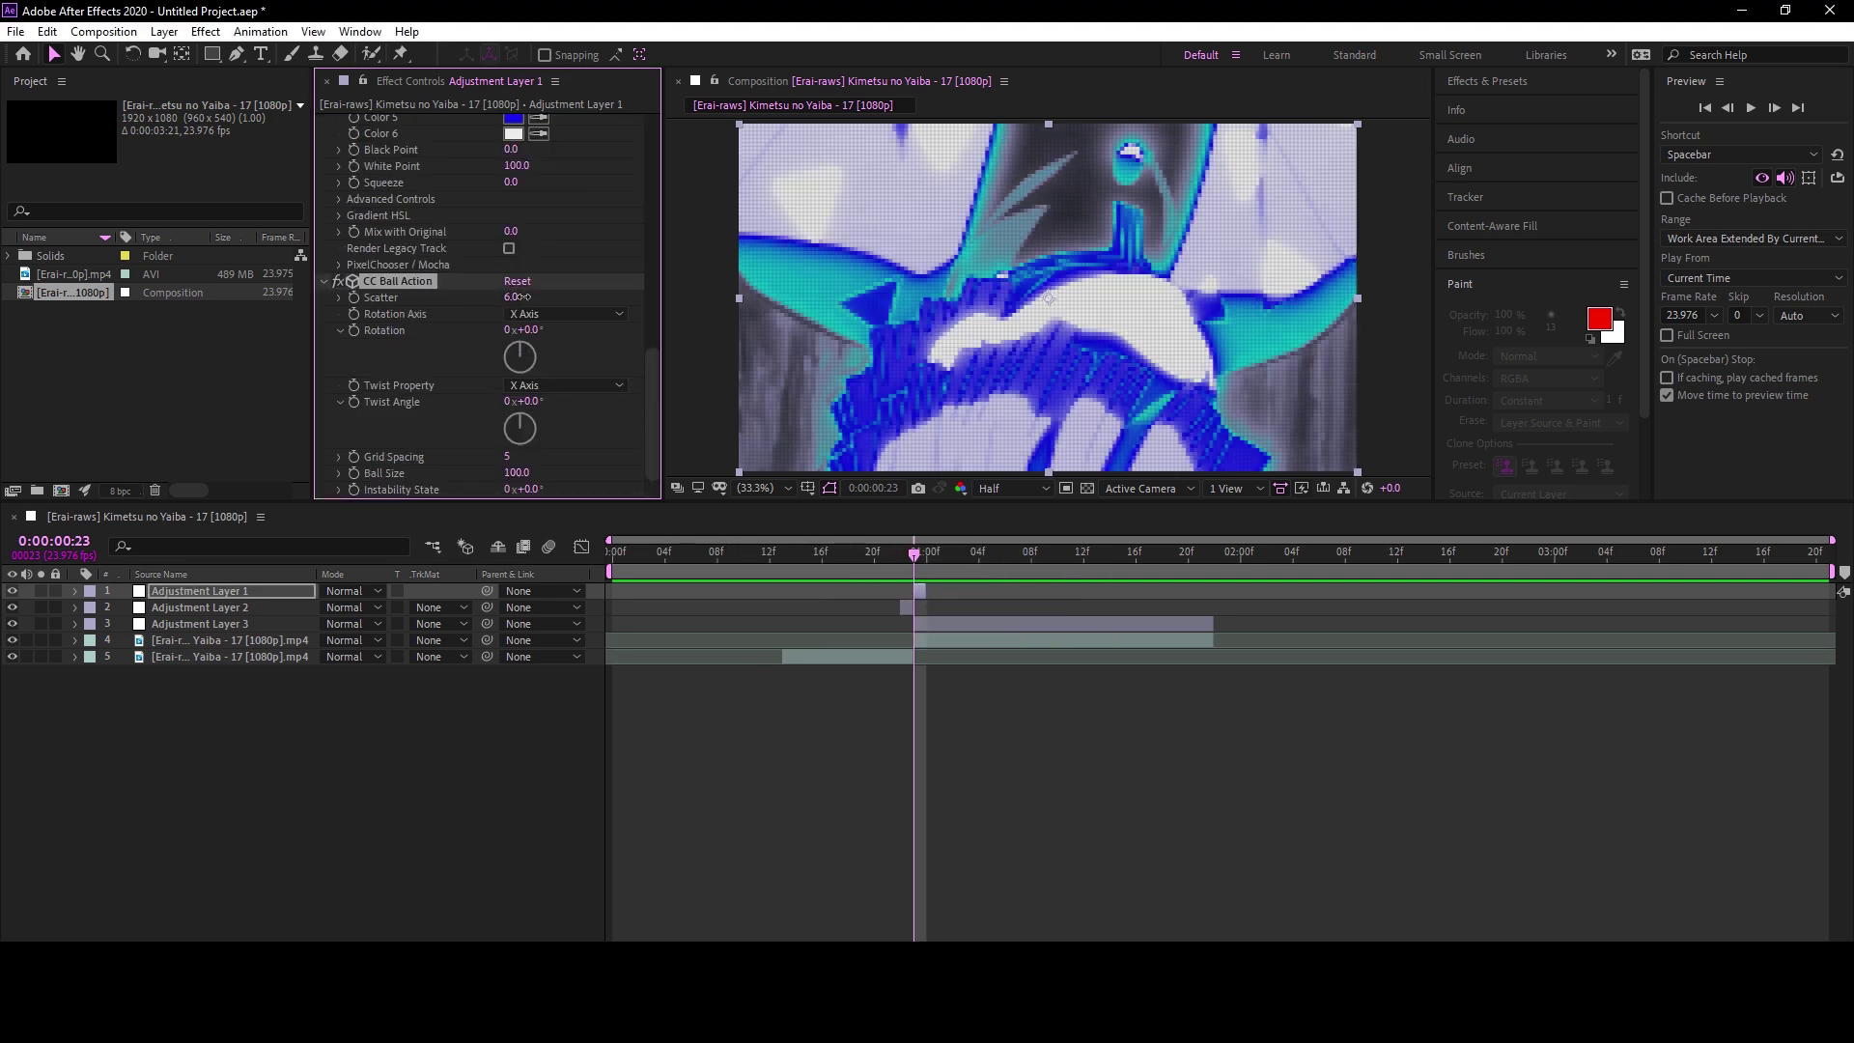
pyautogui.moveTo(522, 296); pyautogui.dragTo(526, 305)
pyautogui.moveTo(531, 402)
pyautogui.mouseDown()
pyautogui.moveTo(716, 414)
pyautogui.moveTo(533, 414)
pyautogui.moveTo(581, 480)
pyautogui.mouseUp()
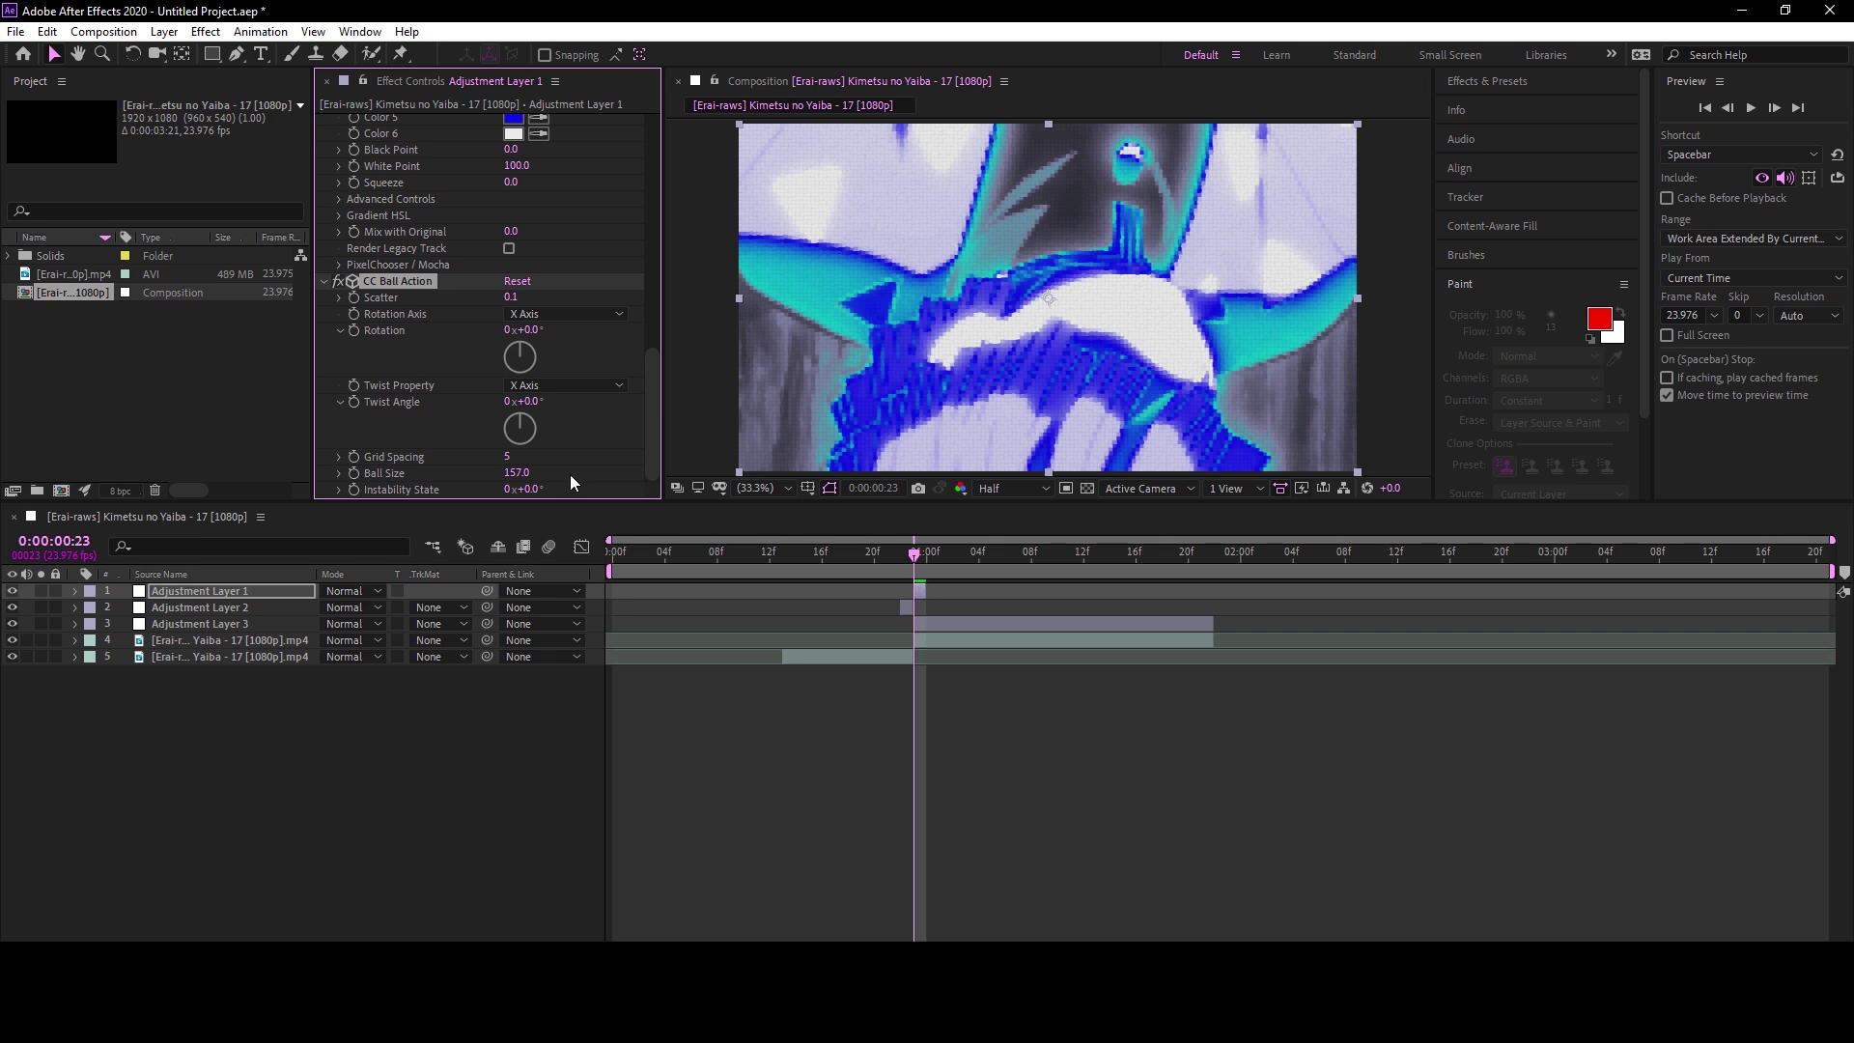
pyautogui.moveTo(863, 473)
pyautogui.mouseDown()
pyautogui.moveTo(253, 471)
pyautogui.moveTo(303, 462)
pyautogui.mouseUp()
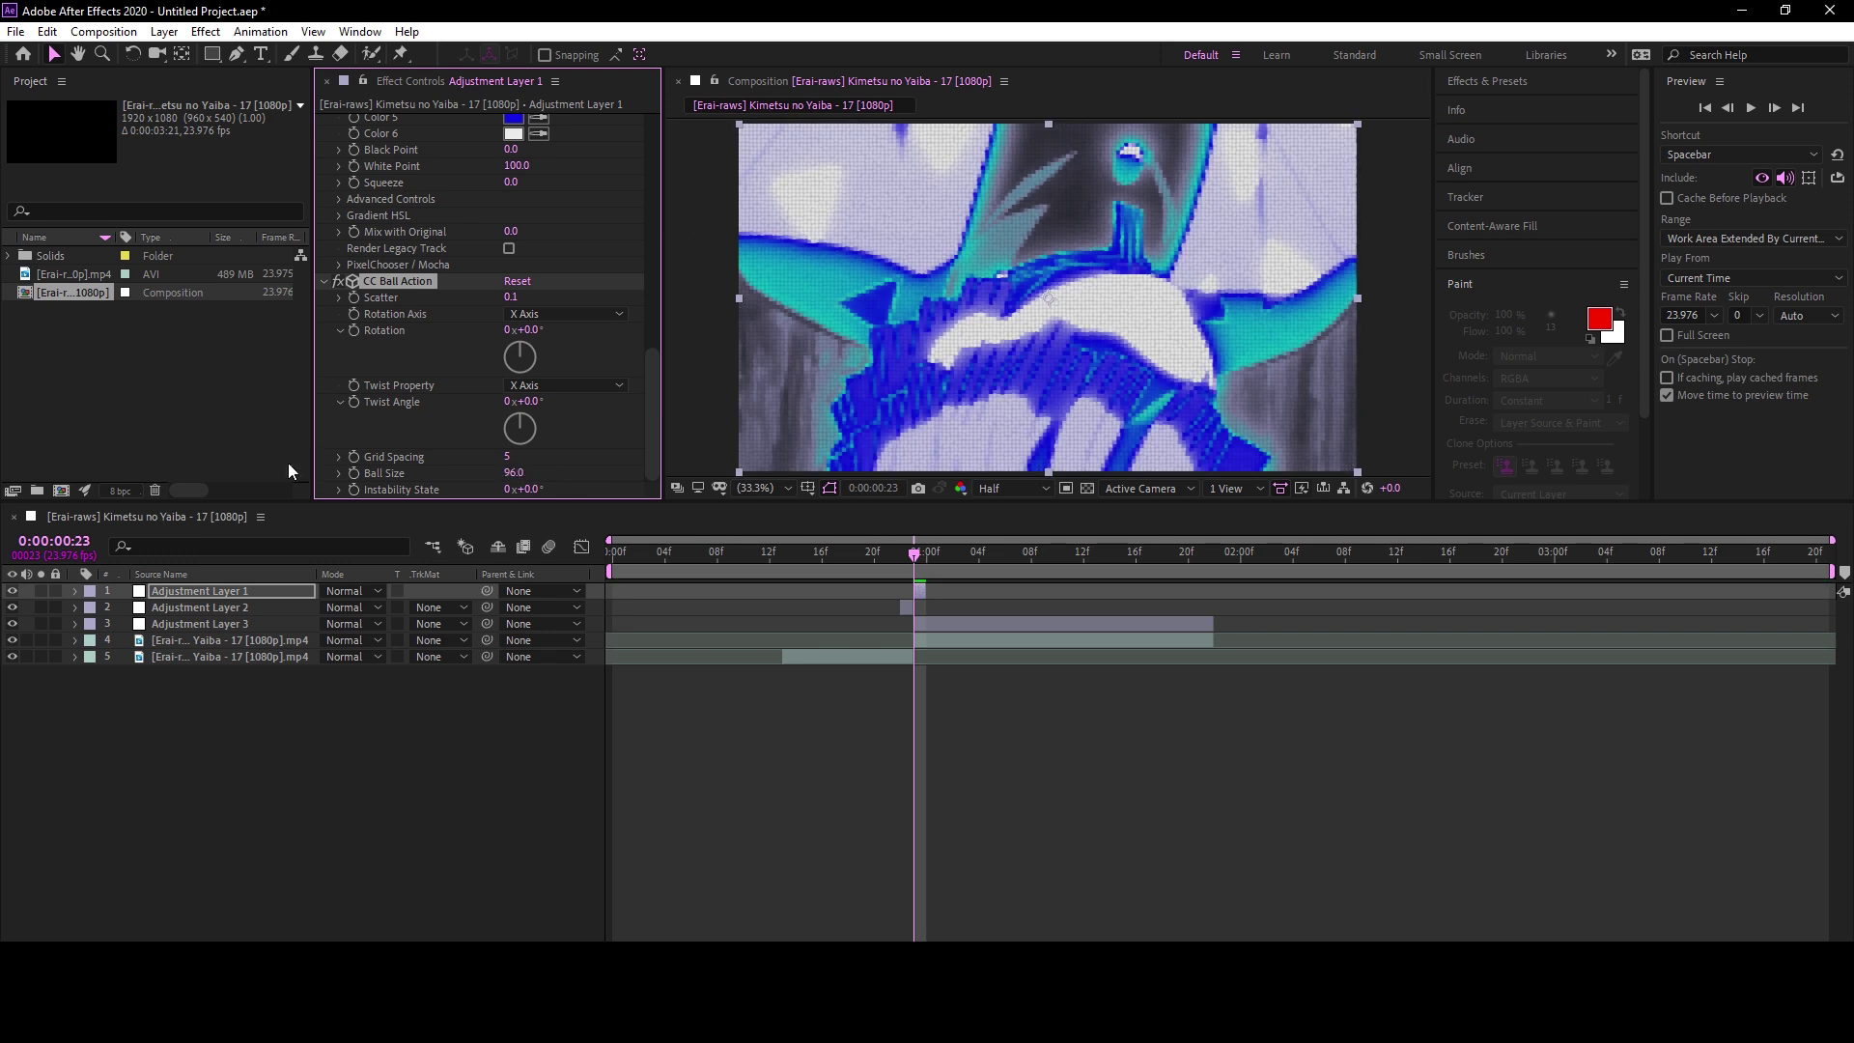
pyautogui.scroll(5, 424, 309)
pyautogui.scroll(5, 428, 292)
pyautogui.scroll(2, 352, 165)
# Compare the frame with Deep Glow on and off, raise its Exposure to 3.90, and preview
pyautogui.click(338, 123)
pyautogui.click(338, 122)
pyautogui.click(338, 123)
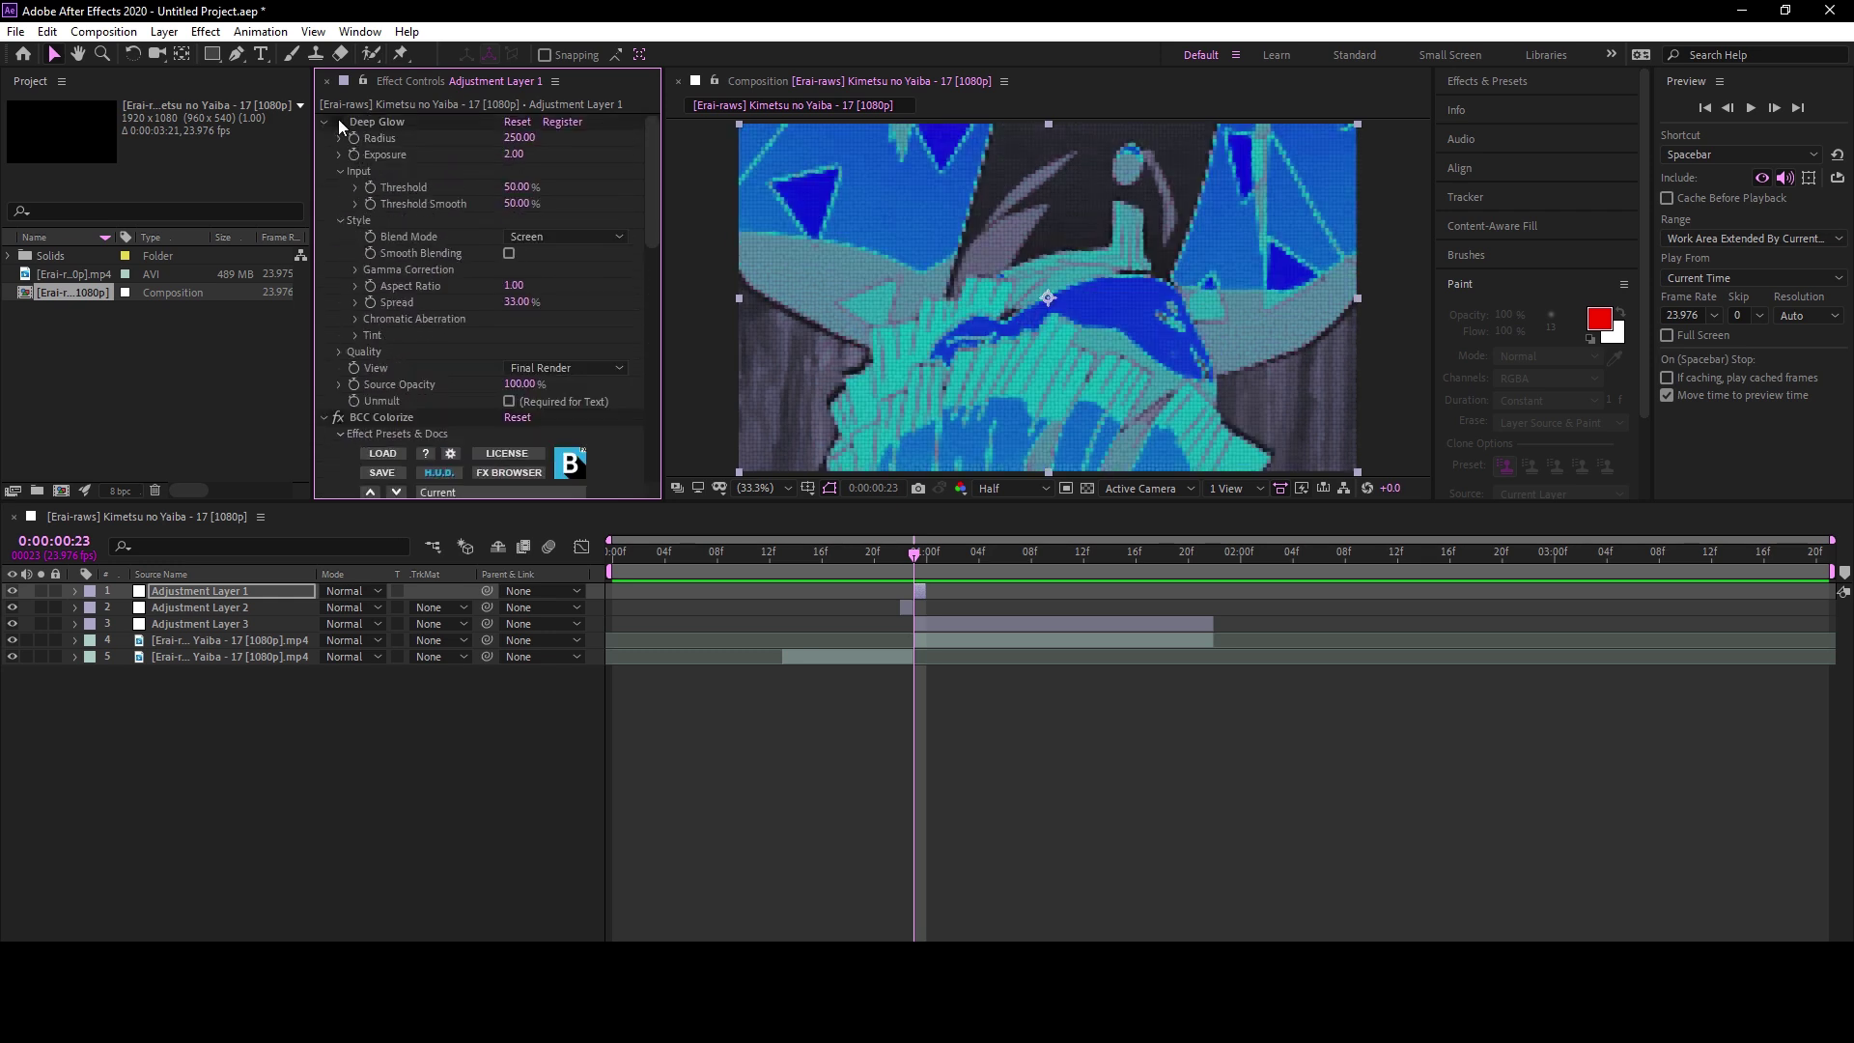
pyautogui.click(338, 123)
pyautogui.moveTo(675, 152); pyautogui.dragTo(624, 182)
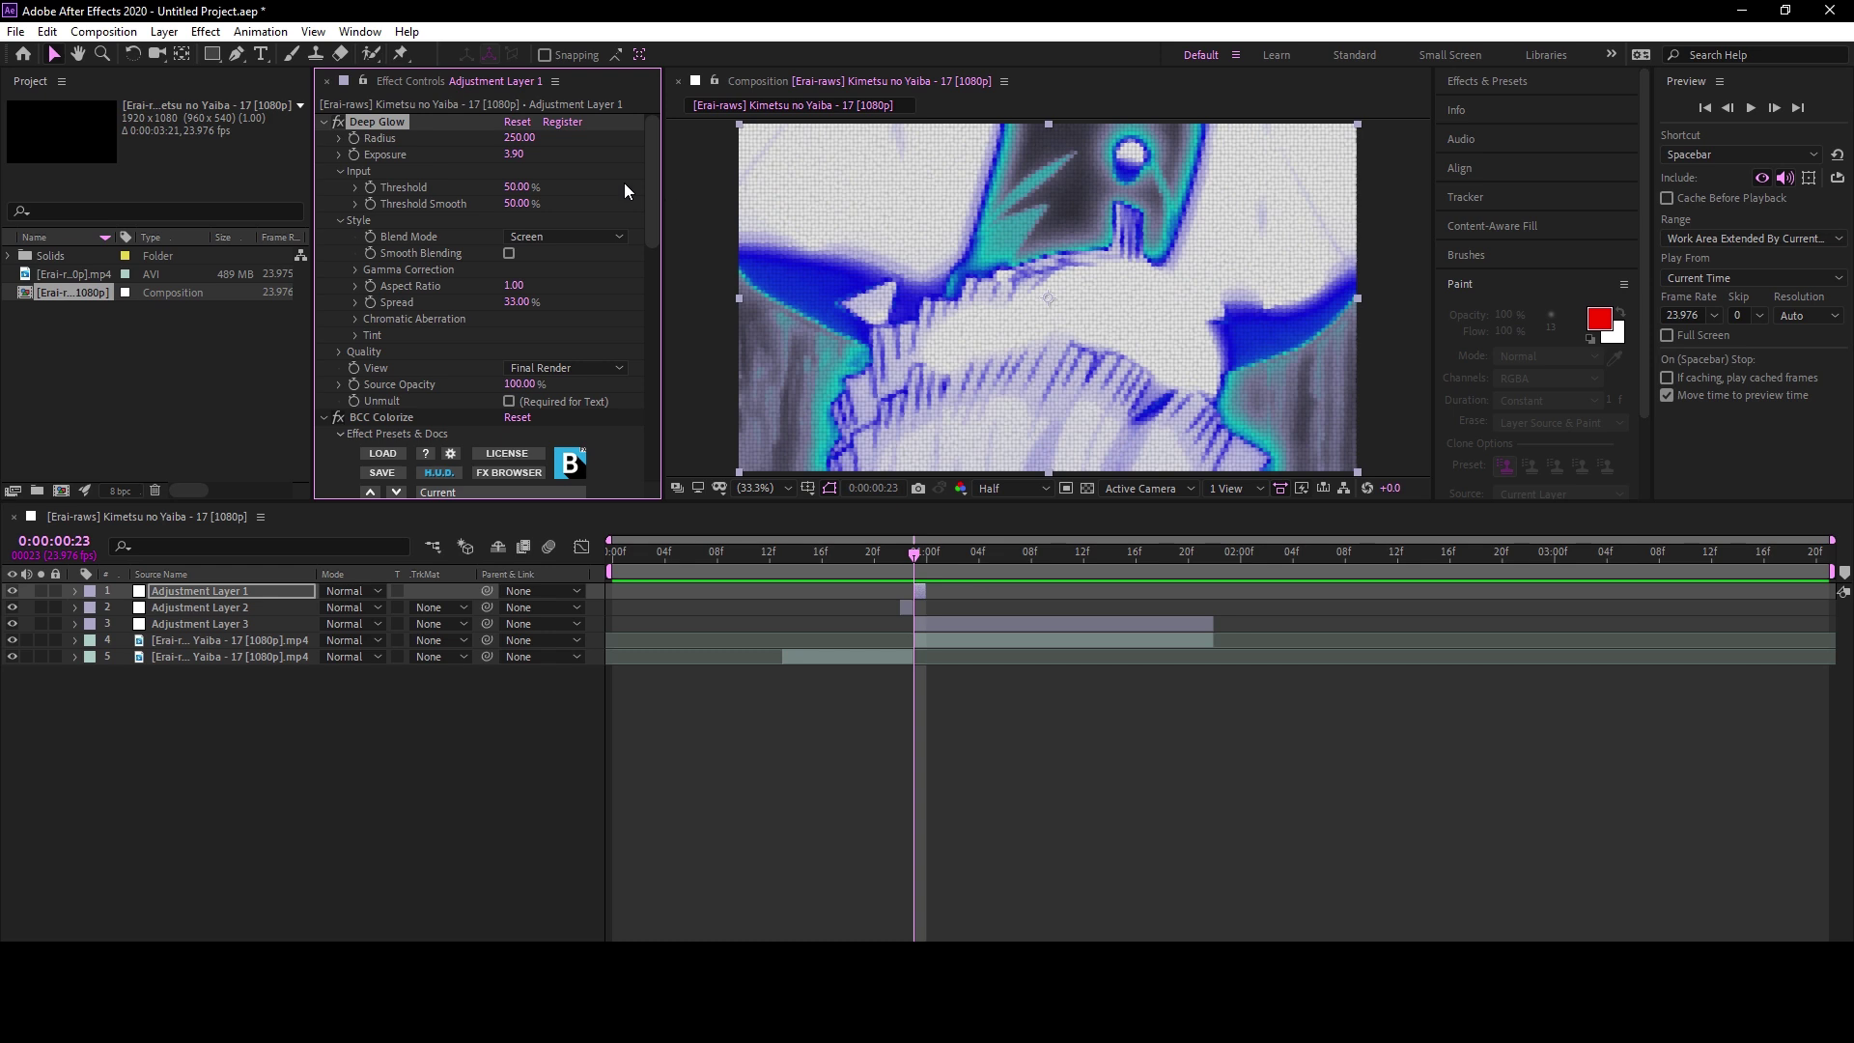
pyautogui.click(865, 576)
pyautogui.press('space')
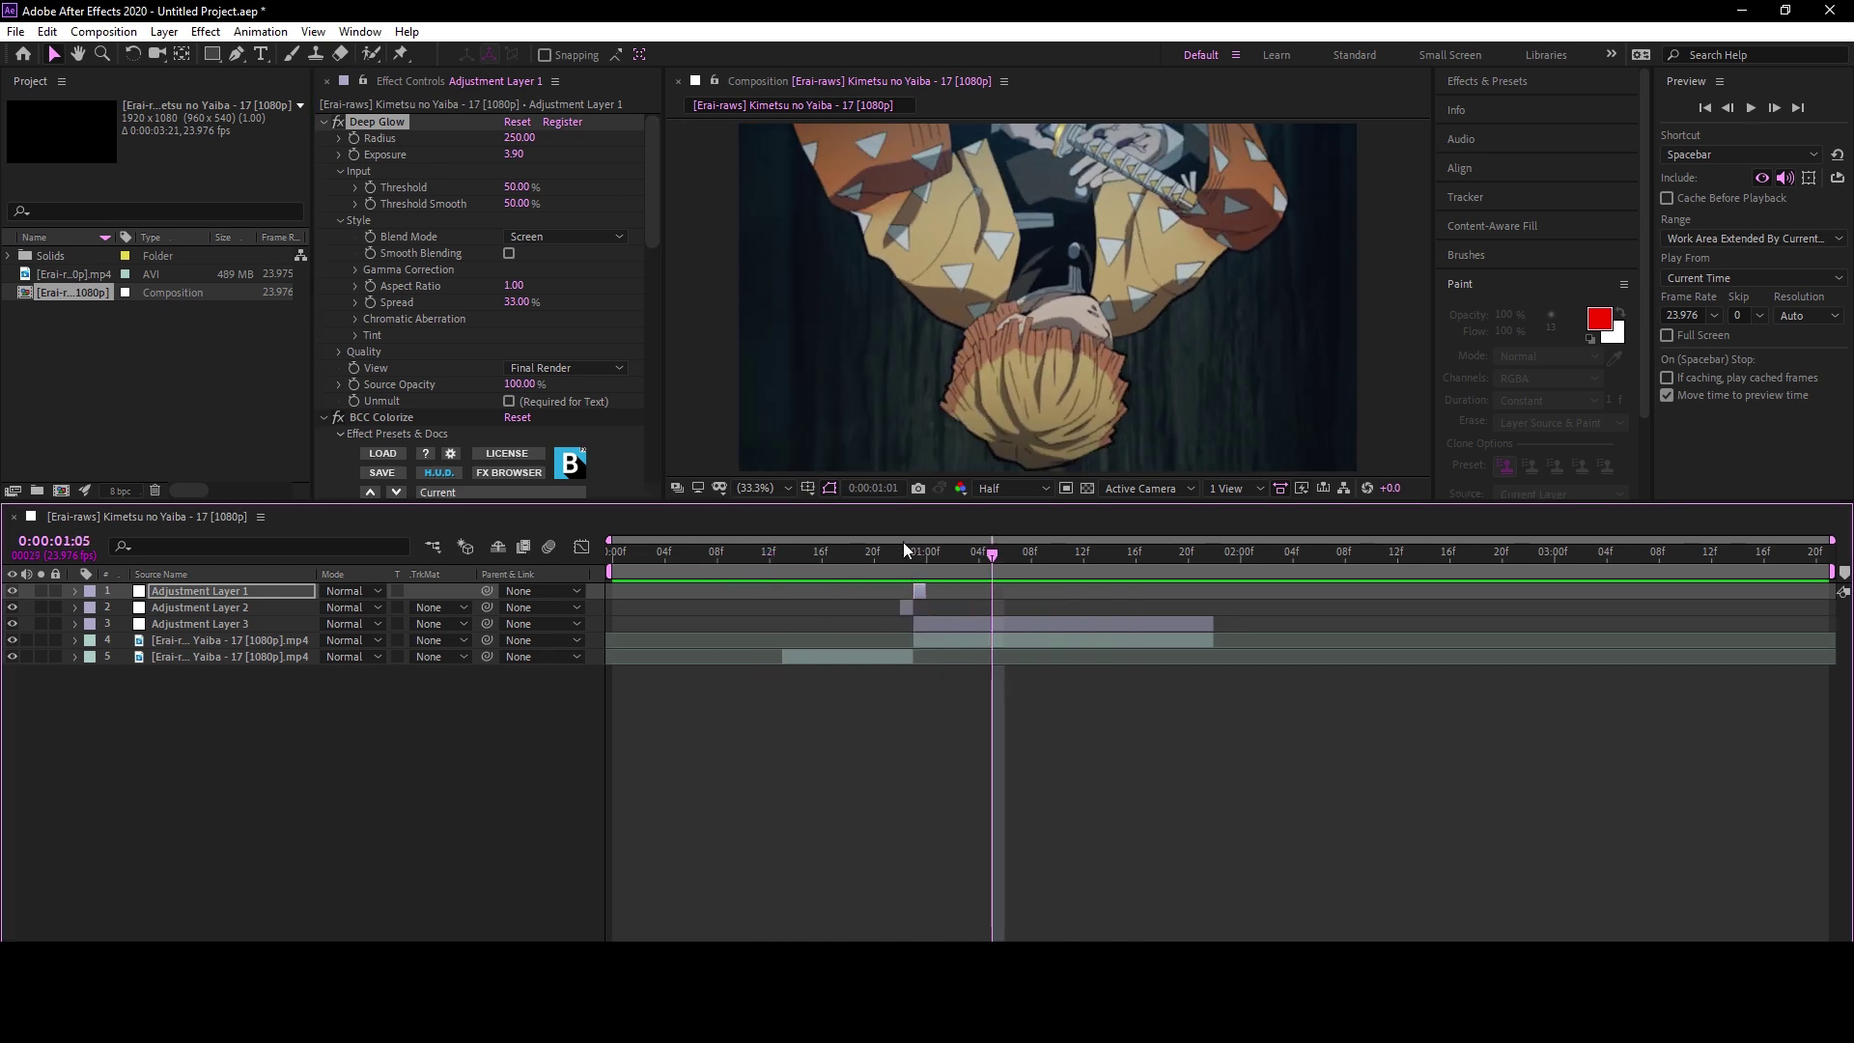
pyautogui.click(913, 552)
# Delete QuadTone from Adjustment Layer 2 and clear Adjustment Layer 1's effects
pyautogui.click(906, 611)
pyautogui.click(375, 123)
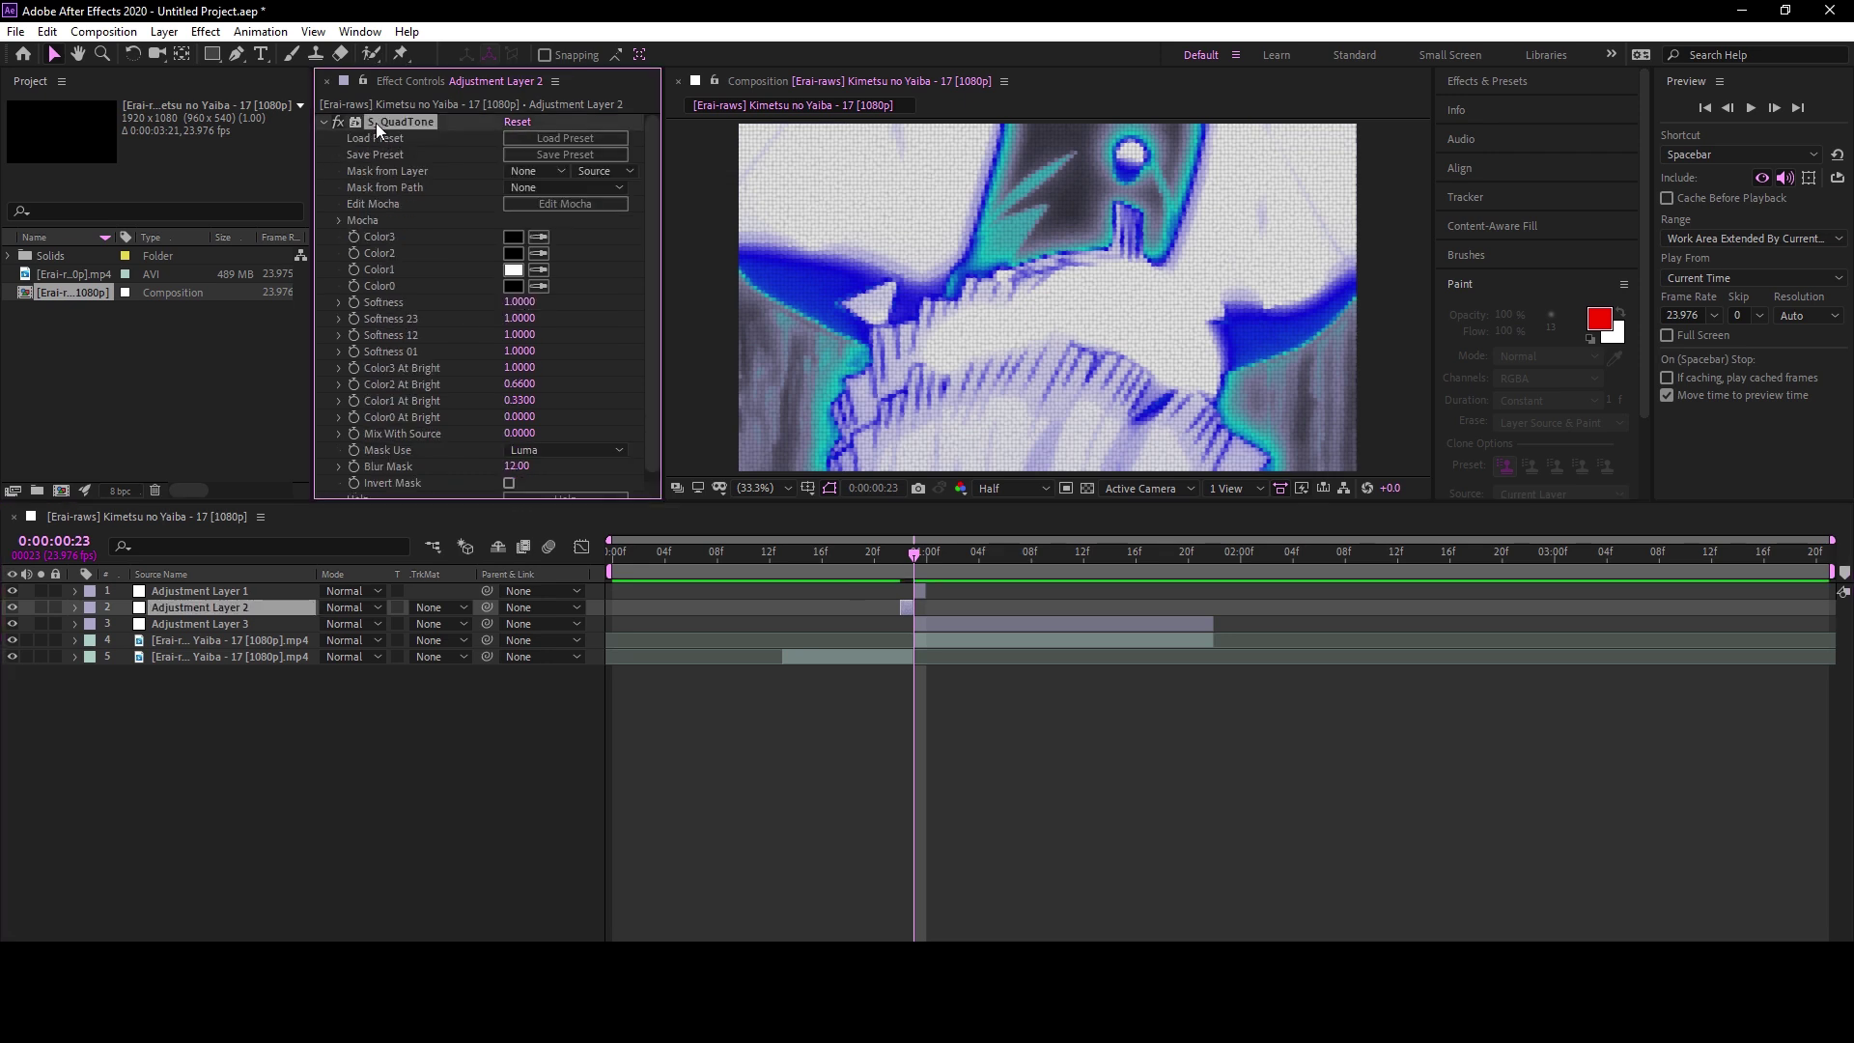
pyautogui.press('Delete')
pyautogui.click(878, 591)
pyautogui.click(379, 118)
pyautogui.press('Delete')
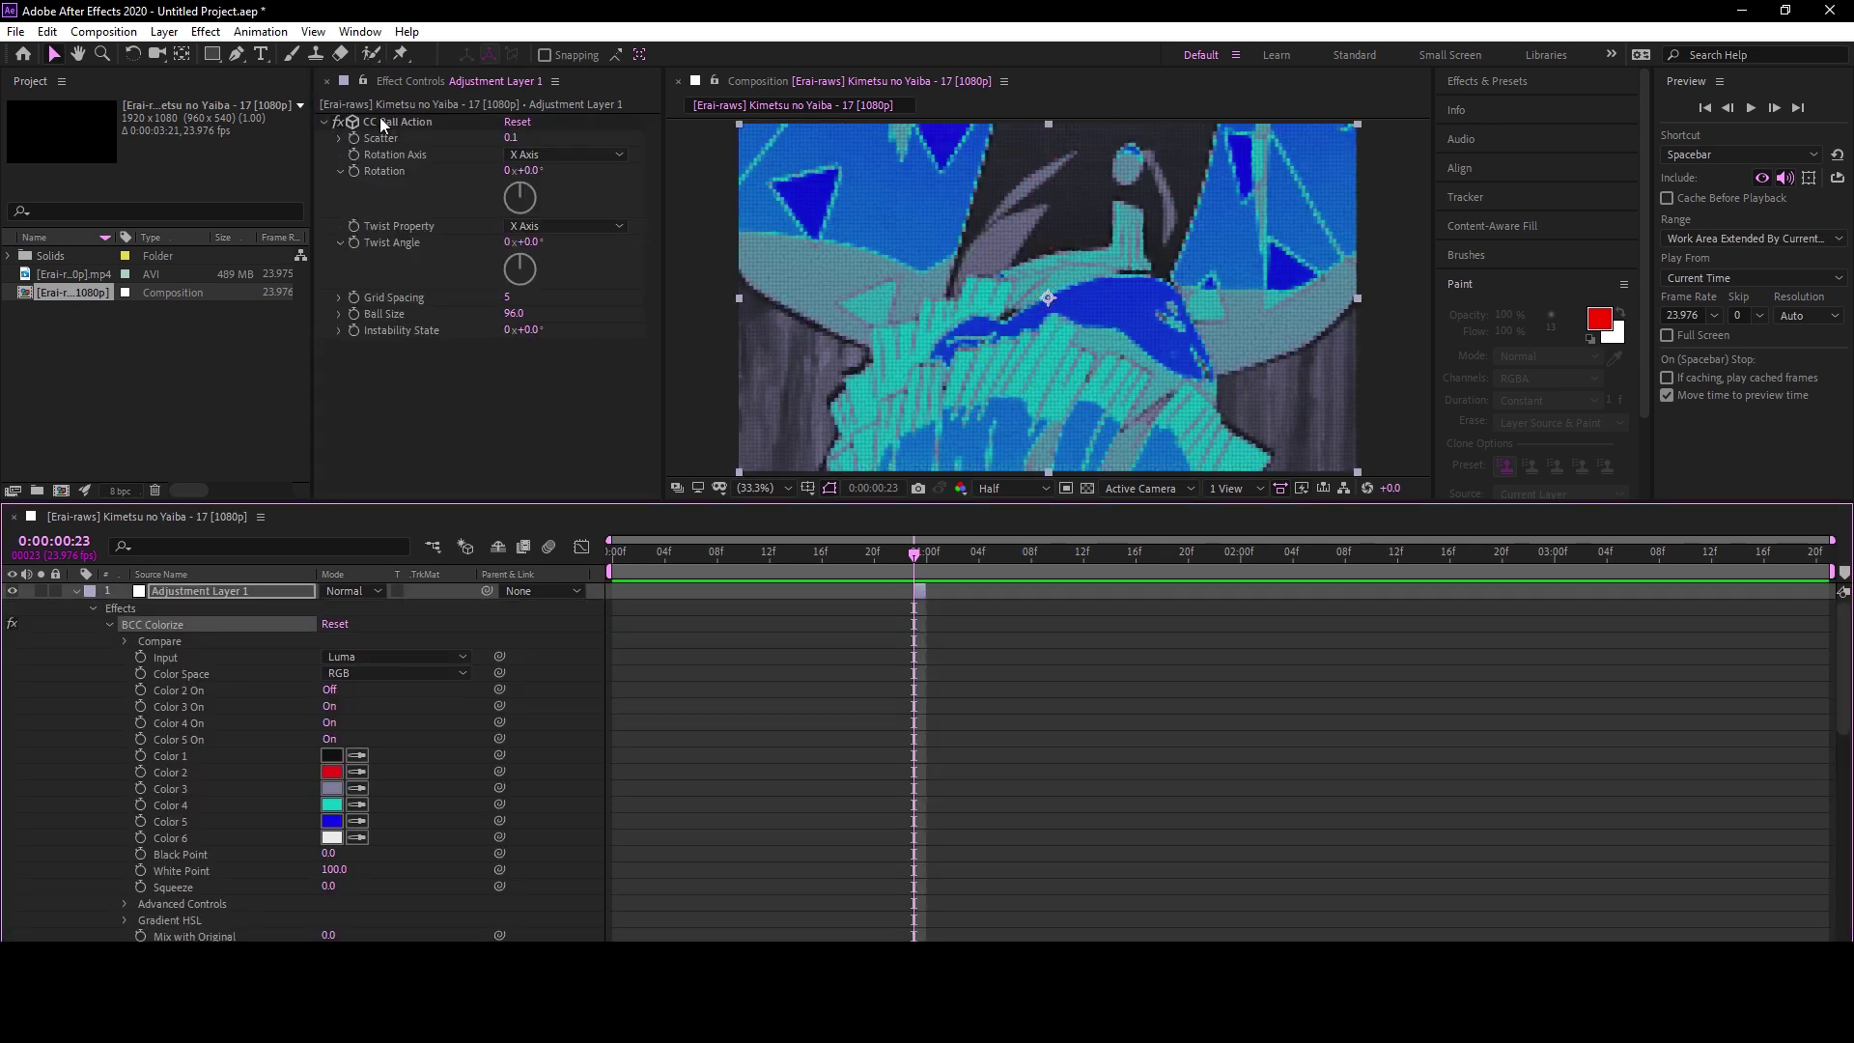
# At frame 22, add Wave Warp to Adjustment Layer 2 with Smooth Noise type and height 70
pyautogui.click(901, 553)
pyautogui.click(906, 624)
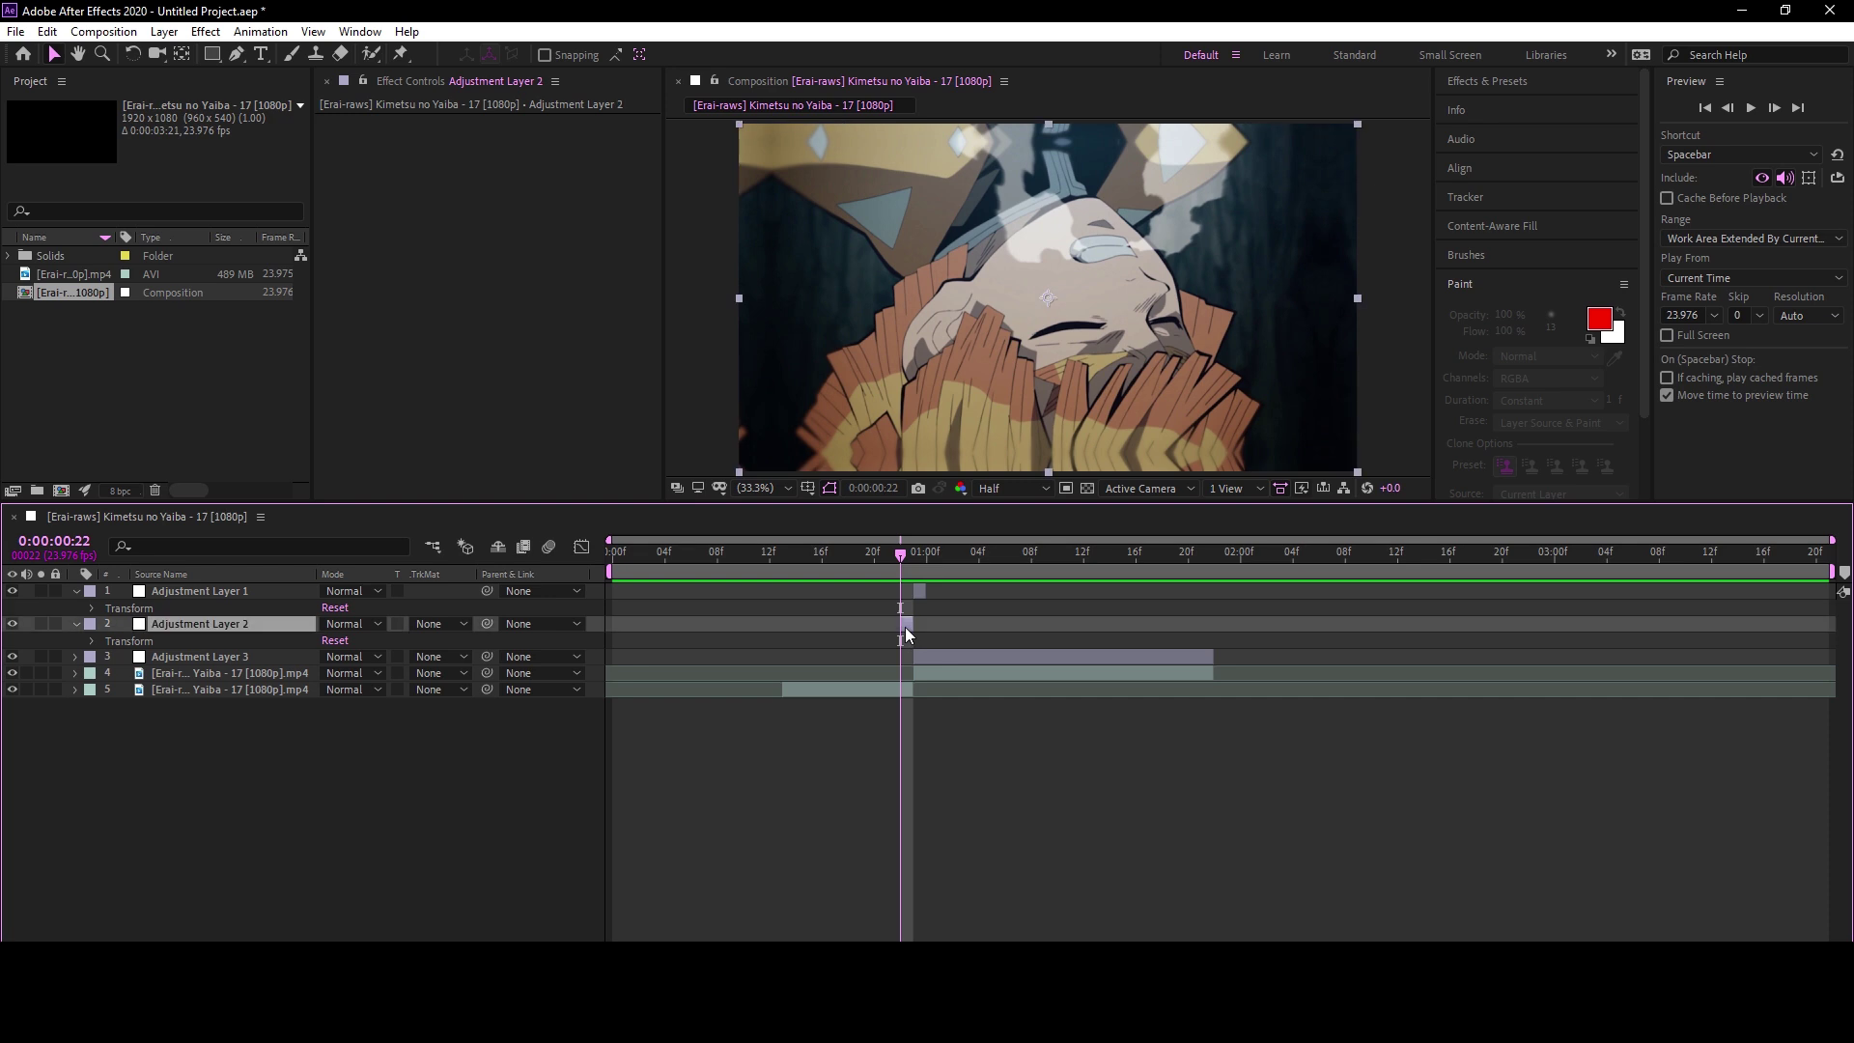
pyautogui.hotkey('ctrl', 'space')
pyautogui.write('wave')
pyautogui.press('Down')
pyautogui.press('Return')
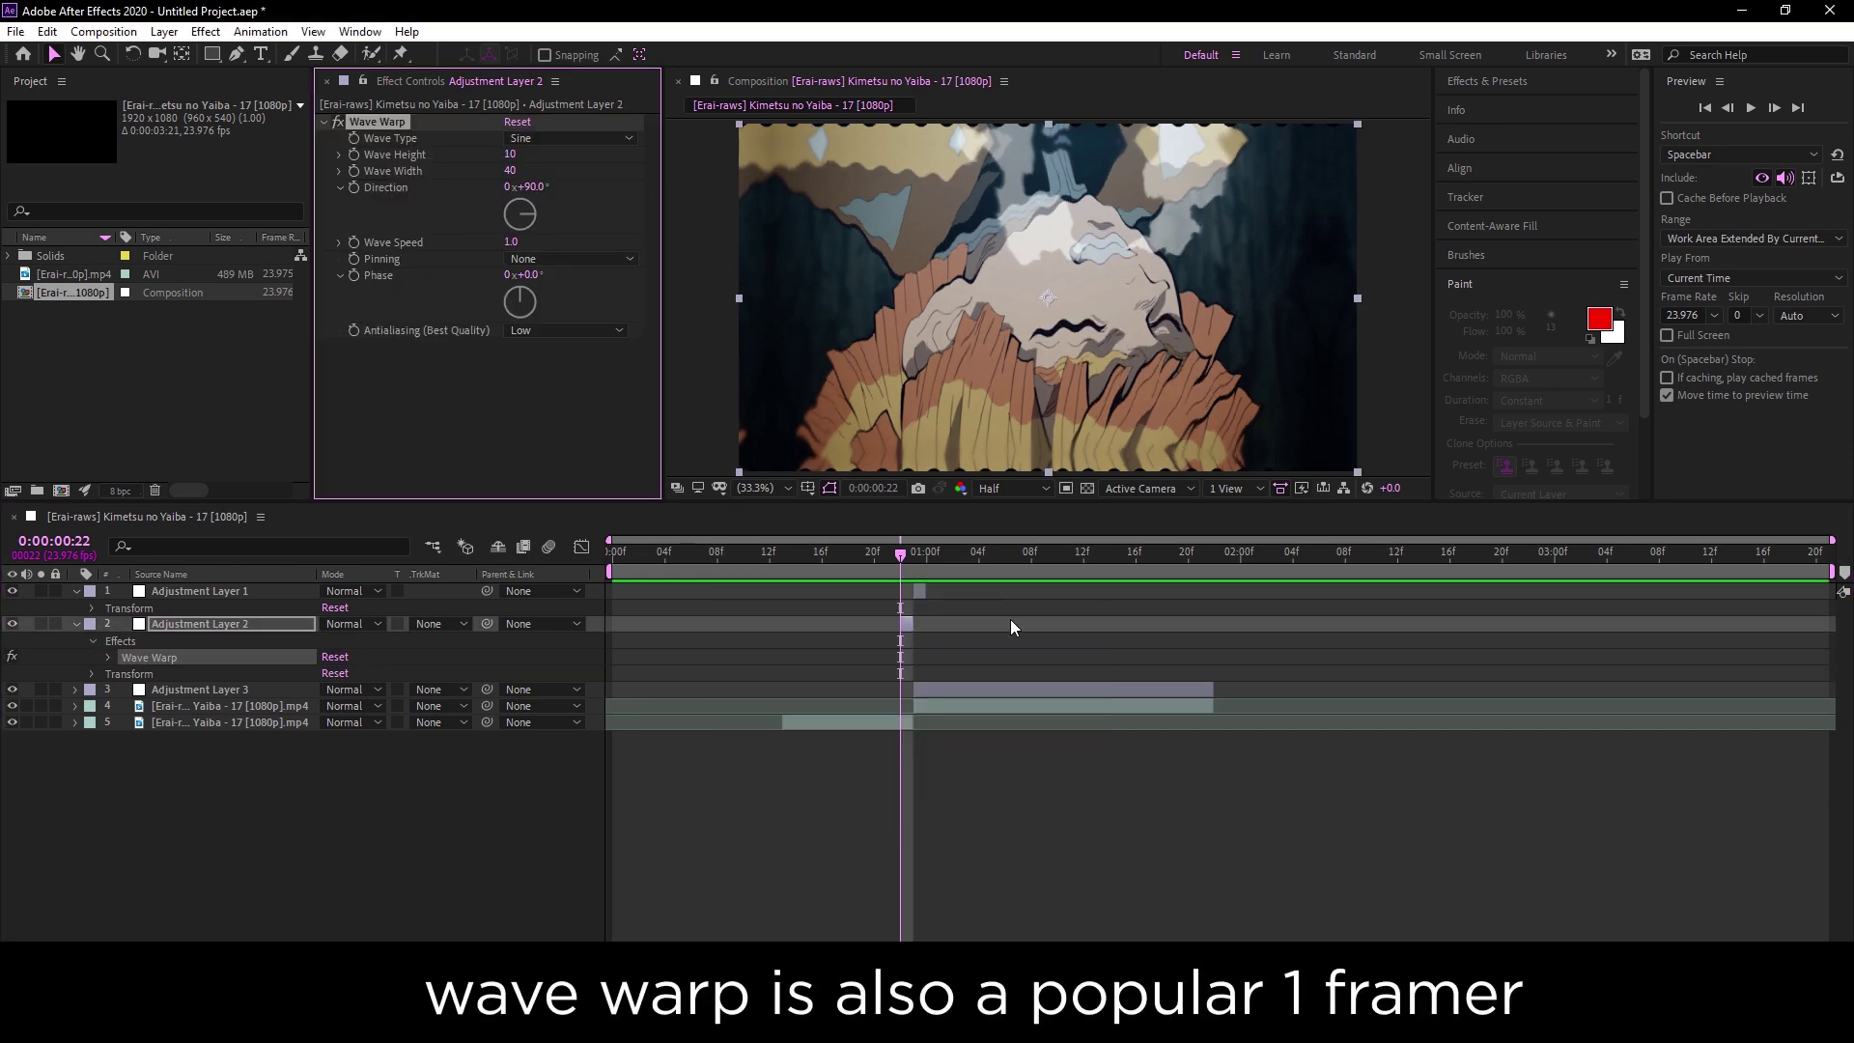
pyautogui.click(569, 141)
pyautogui.click(572, 328)
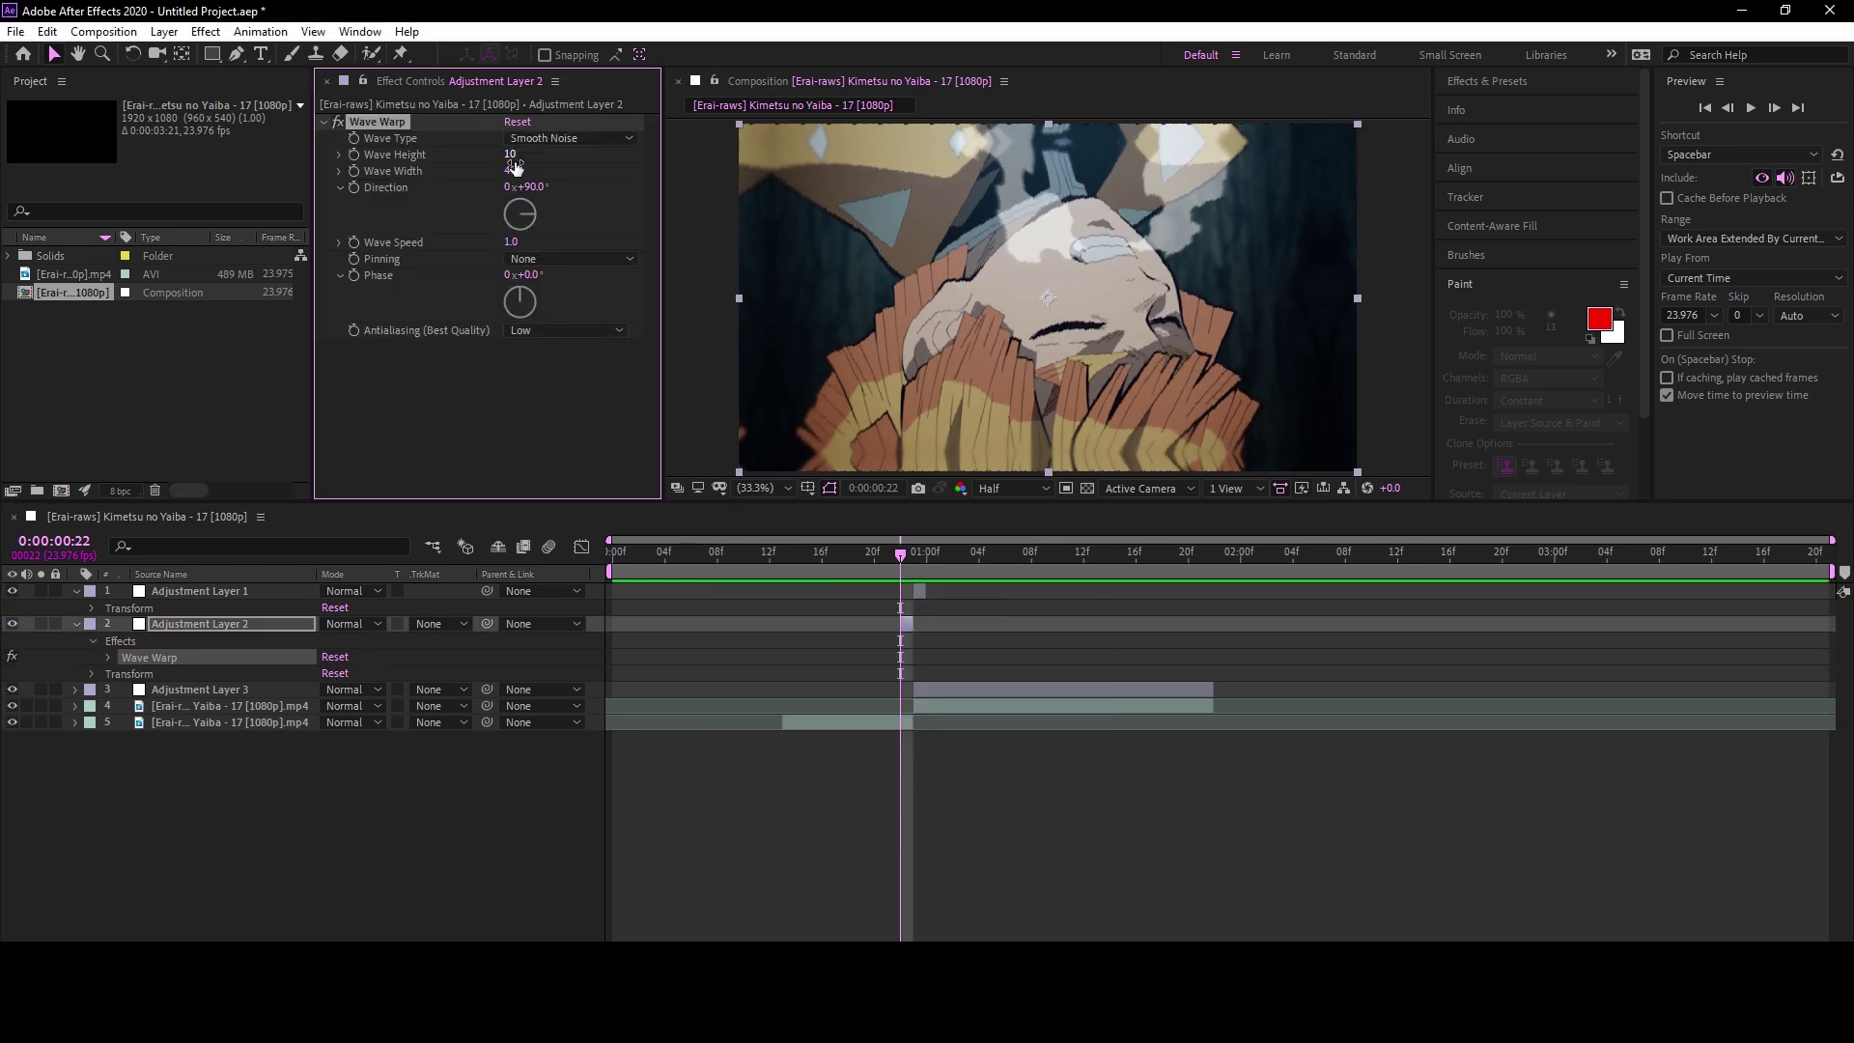
pyautogui.moveTo(566, 159); pyautogui.dragTo(576, 159)
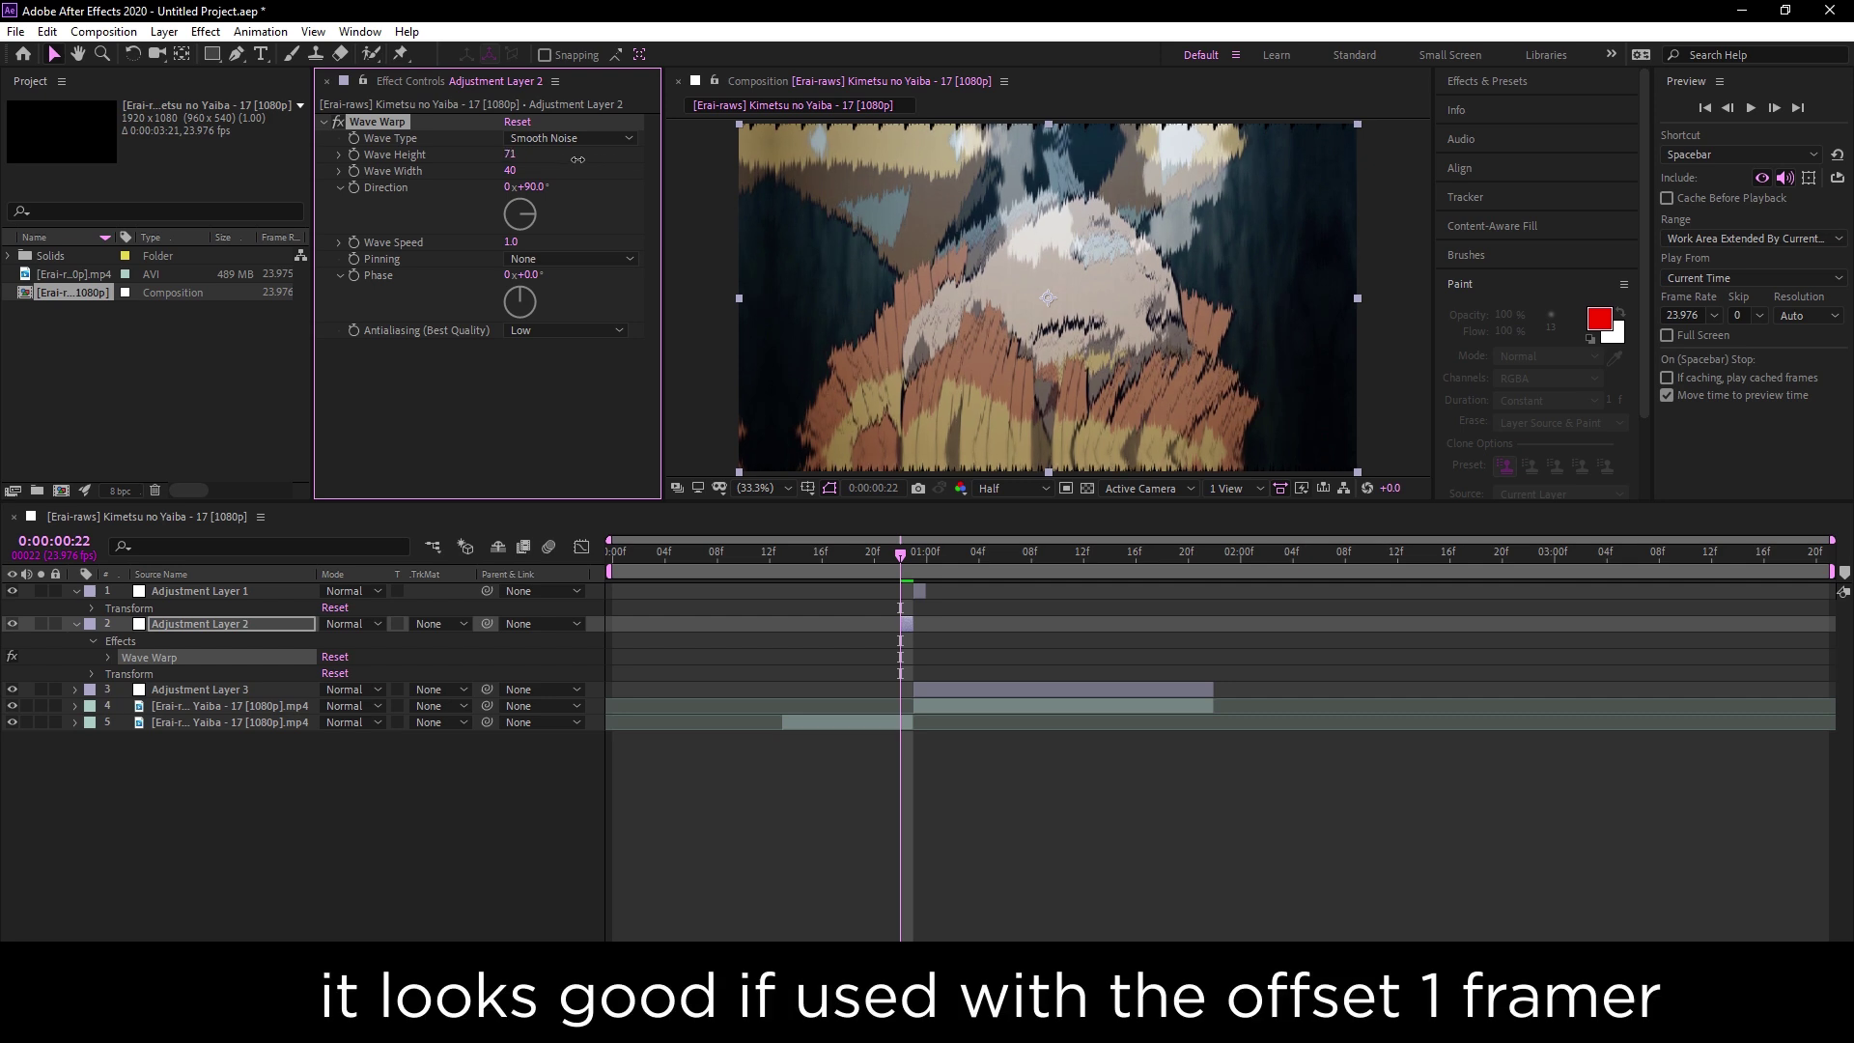
# Add Motion Tile with Mirror Edges on, and move it above Wave Warp
pyautogui.hotkey('ctrl', 'space')
pyautogui.write('motiont')
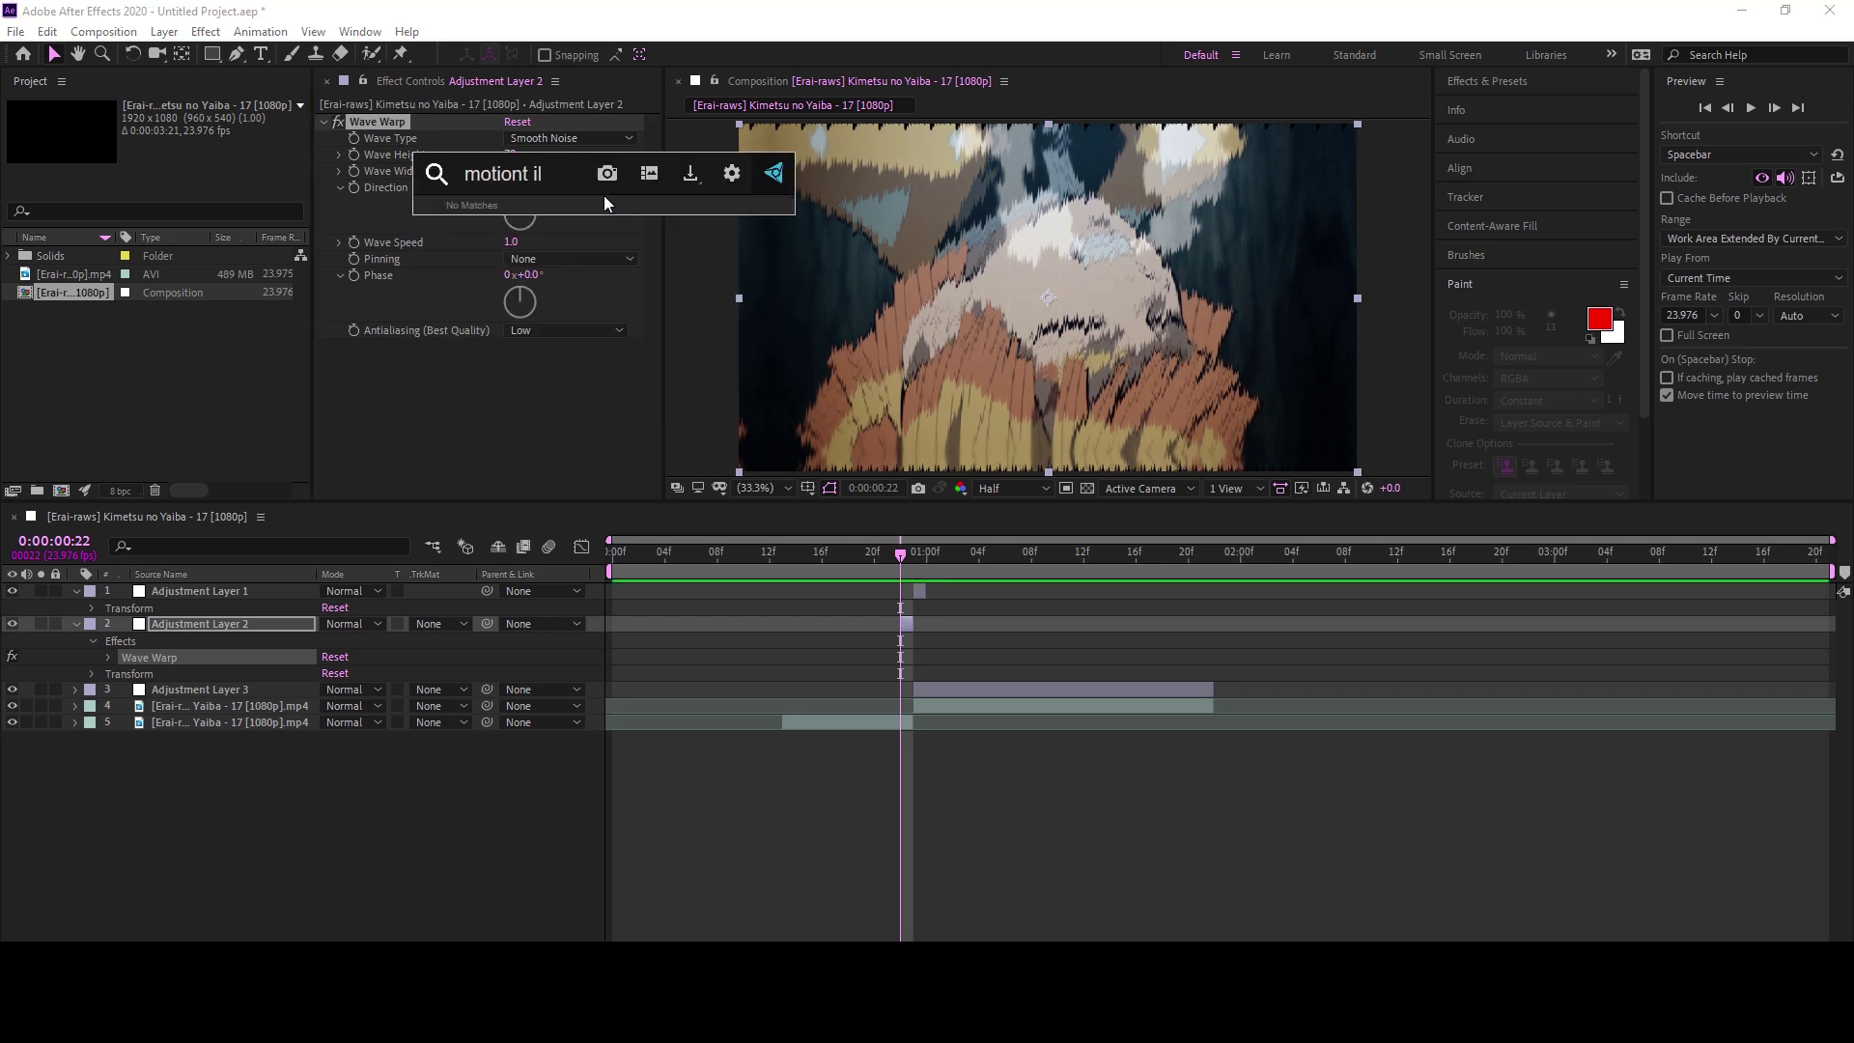
pyautogui.press('BackSpace')
pyautogui.press('BackSpace')
pyautogui.write('ti')
pyautogui.press('Return')
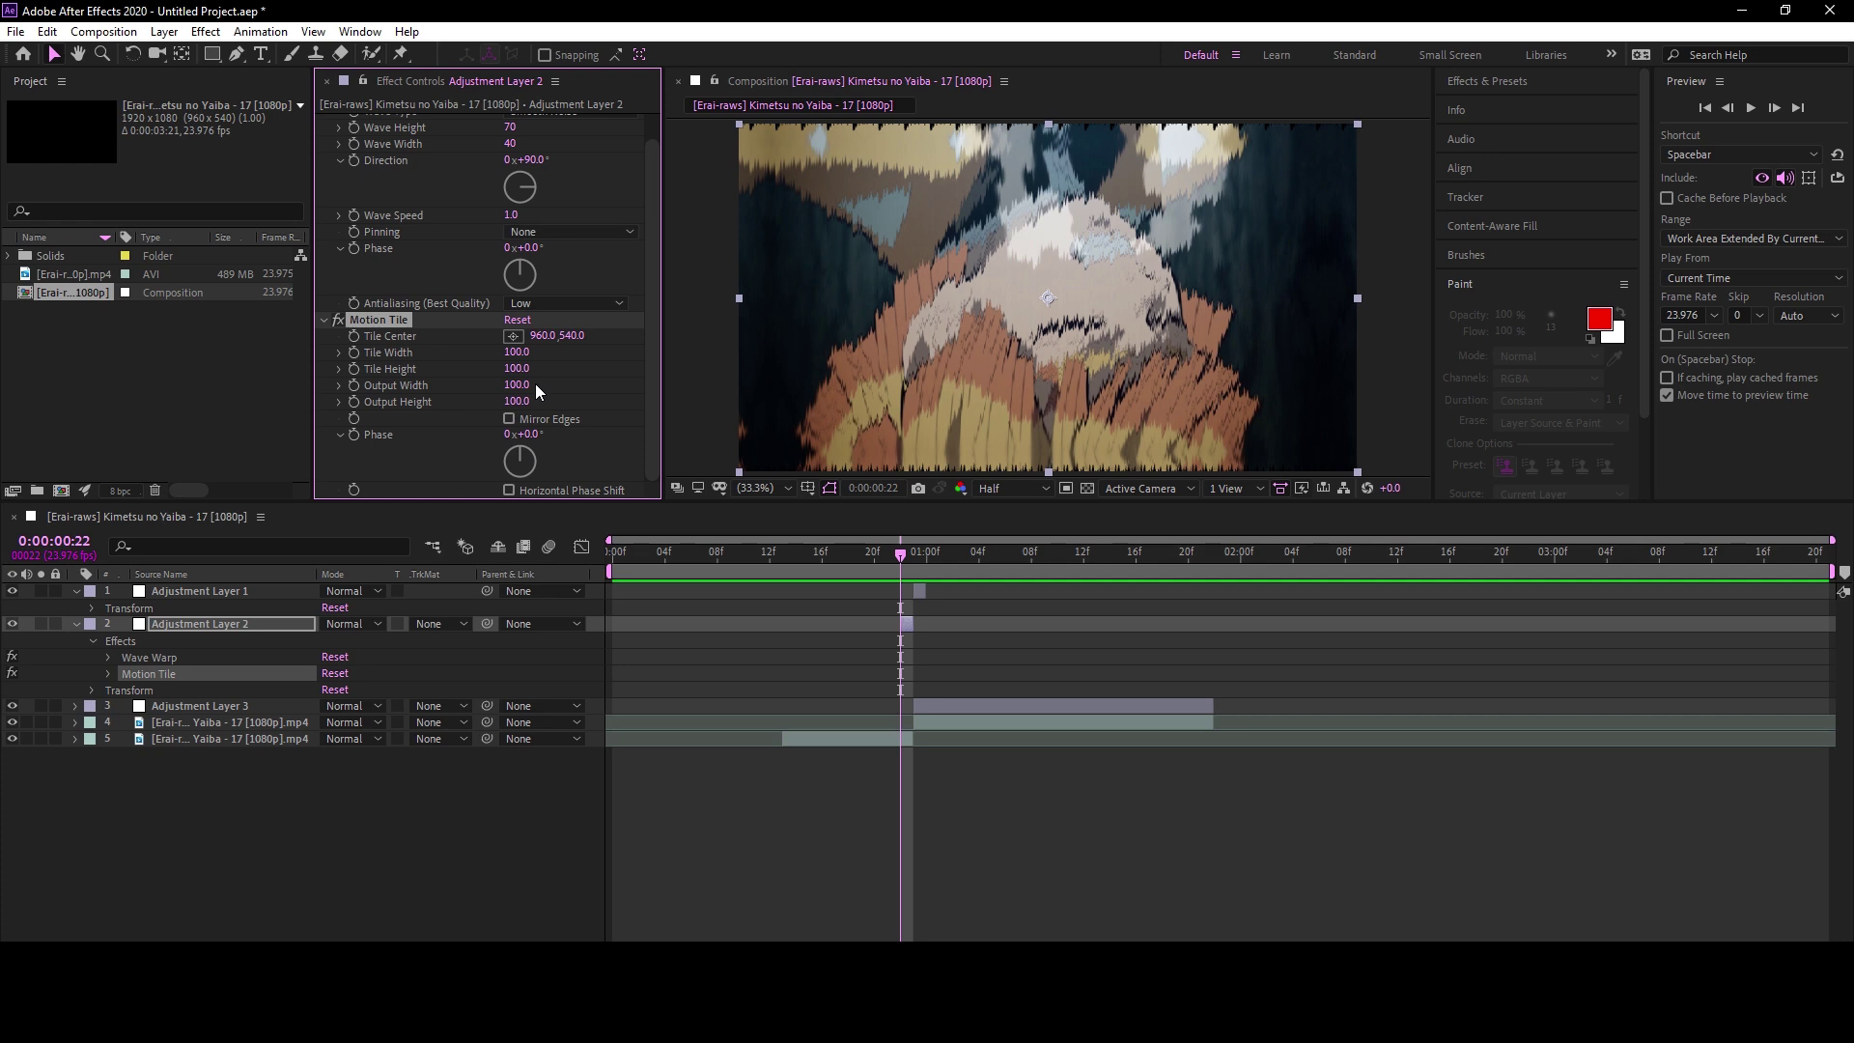
pyautogui.click(511, 421)
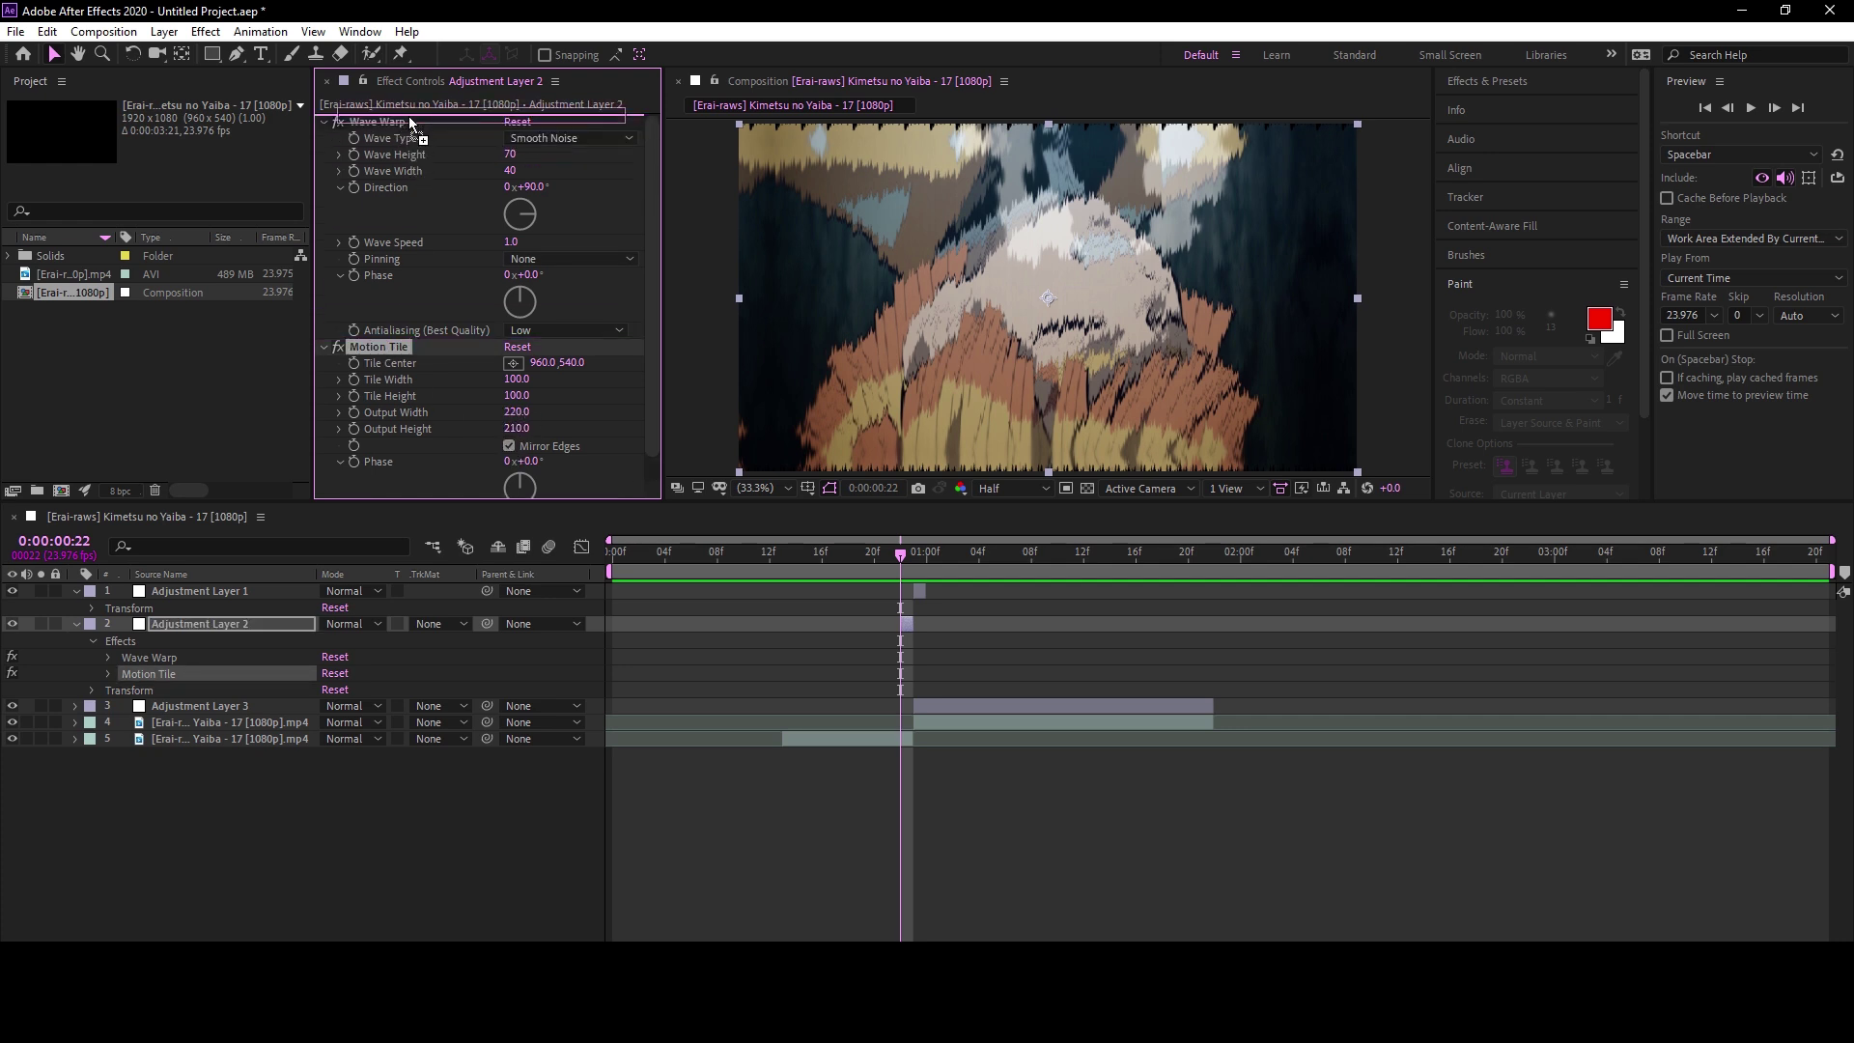
pyautogui.moveTo(426, 124); pyautogui.dragTo(409, 115)
# Check the neighbouring frames, then select Adjustment Layer 1 at frame 23
pyautogui.moveTo(854, 557); pyautogui.dragTo(917, 556)
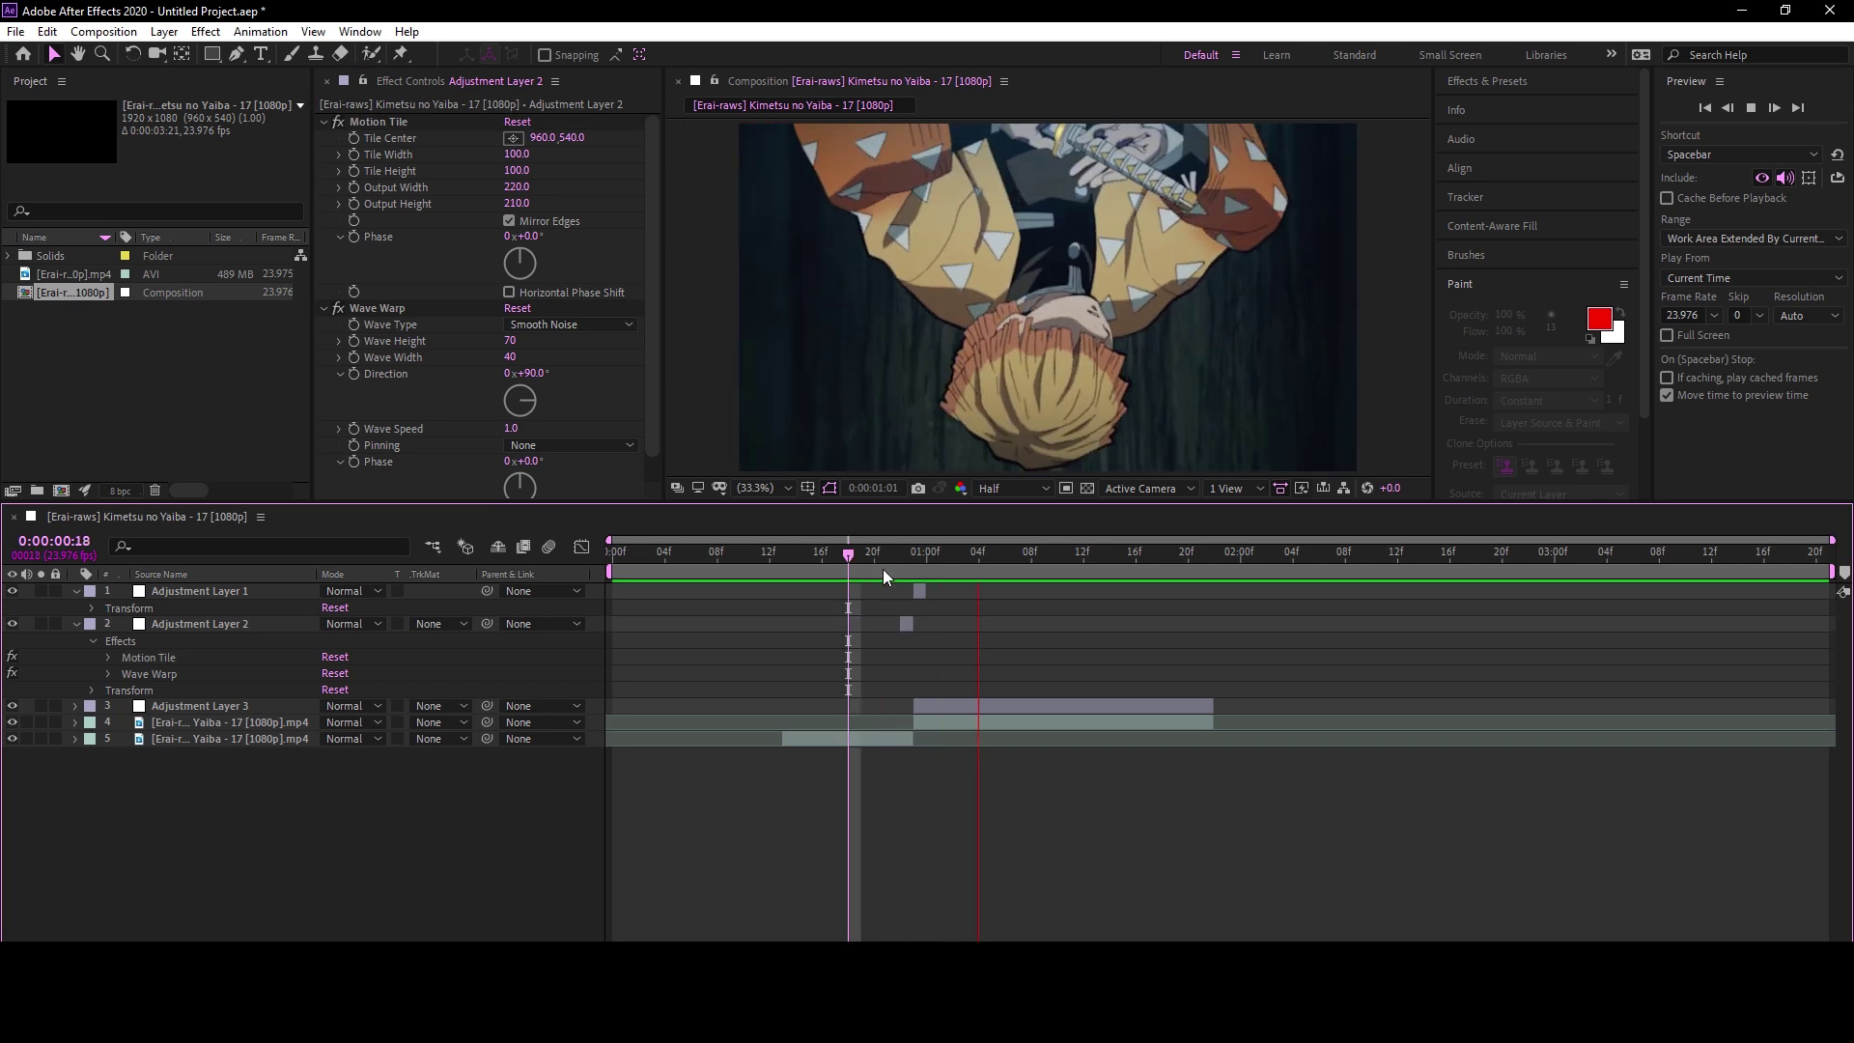
pyautogui.click(917, 556)
pyautogui.click(925, 589)
pyautogui.hotkey('ctrl', 'space')
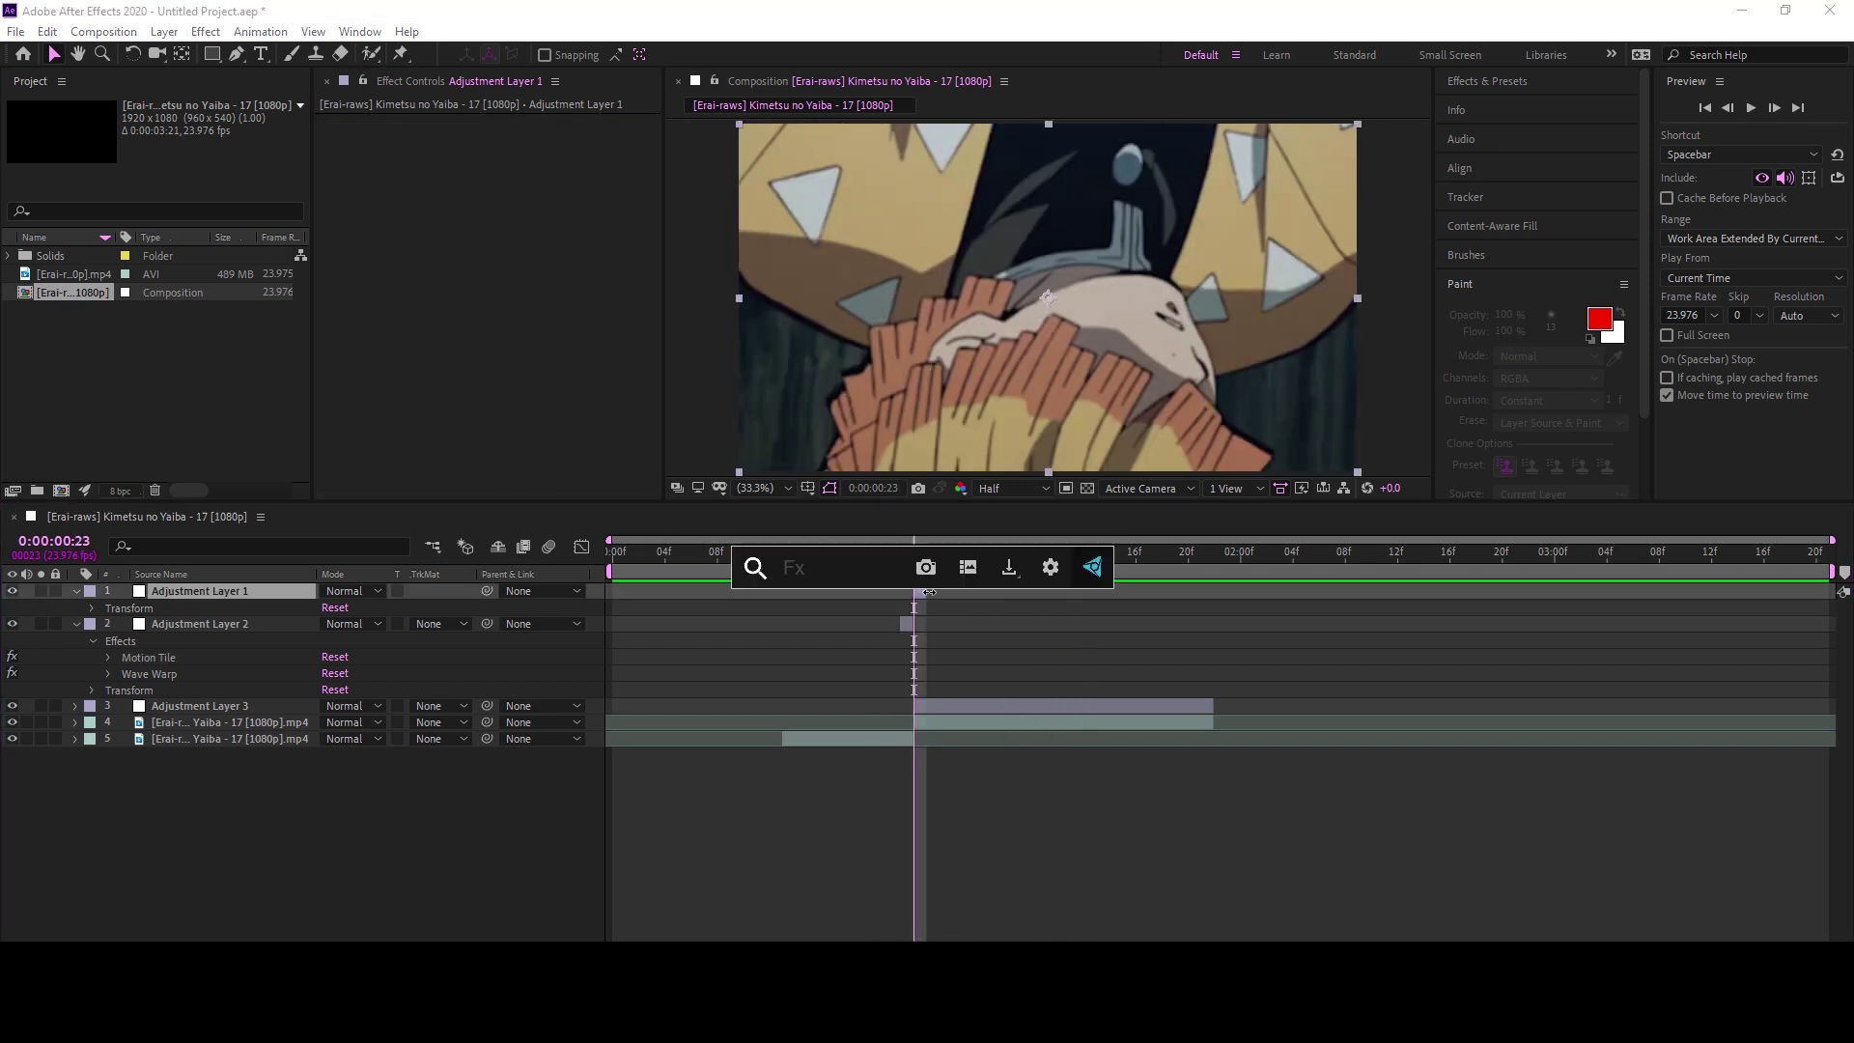
# Apply Offset to Adjustment Layer 1, shifting the centre down to 960,774
pyautogui.press('Escape')
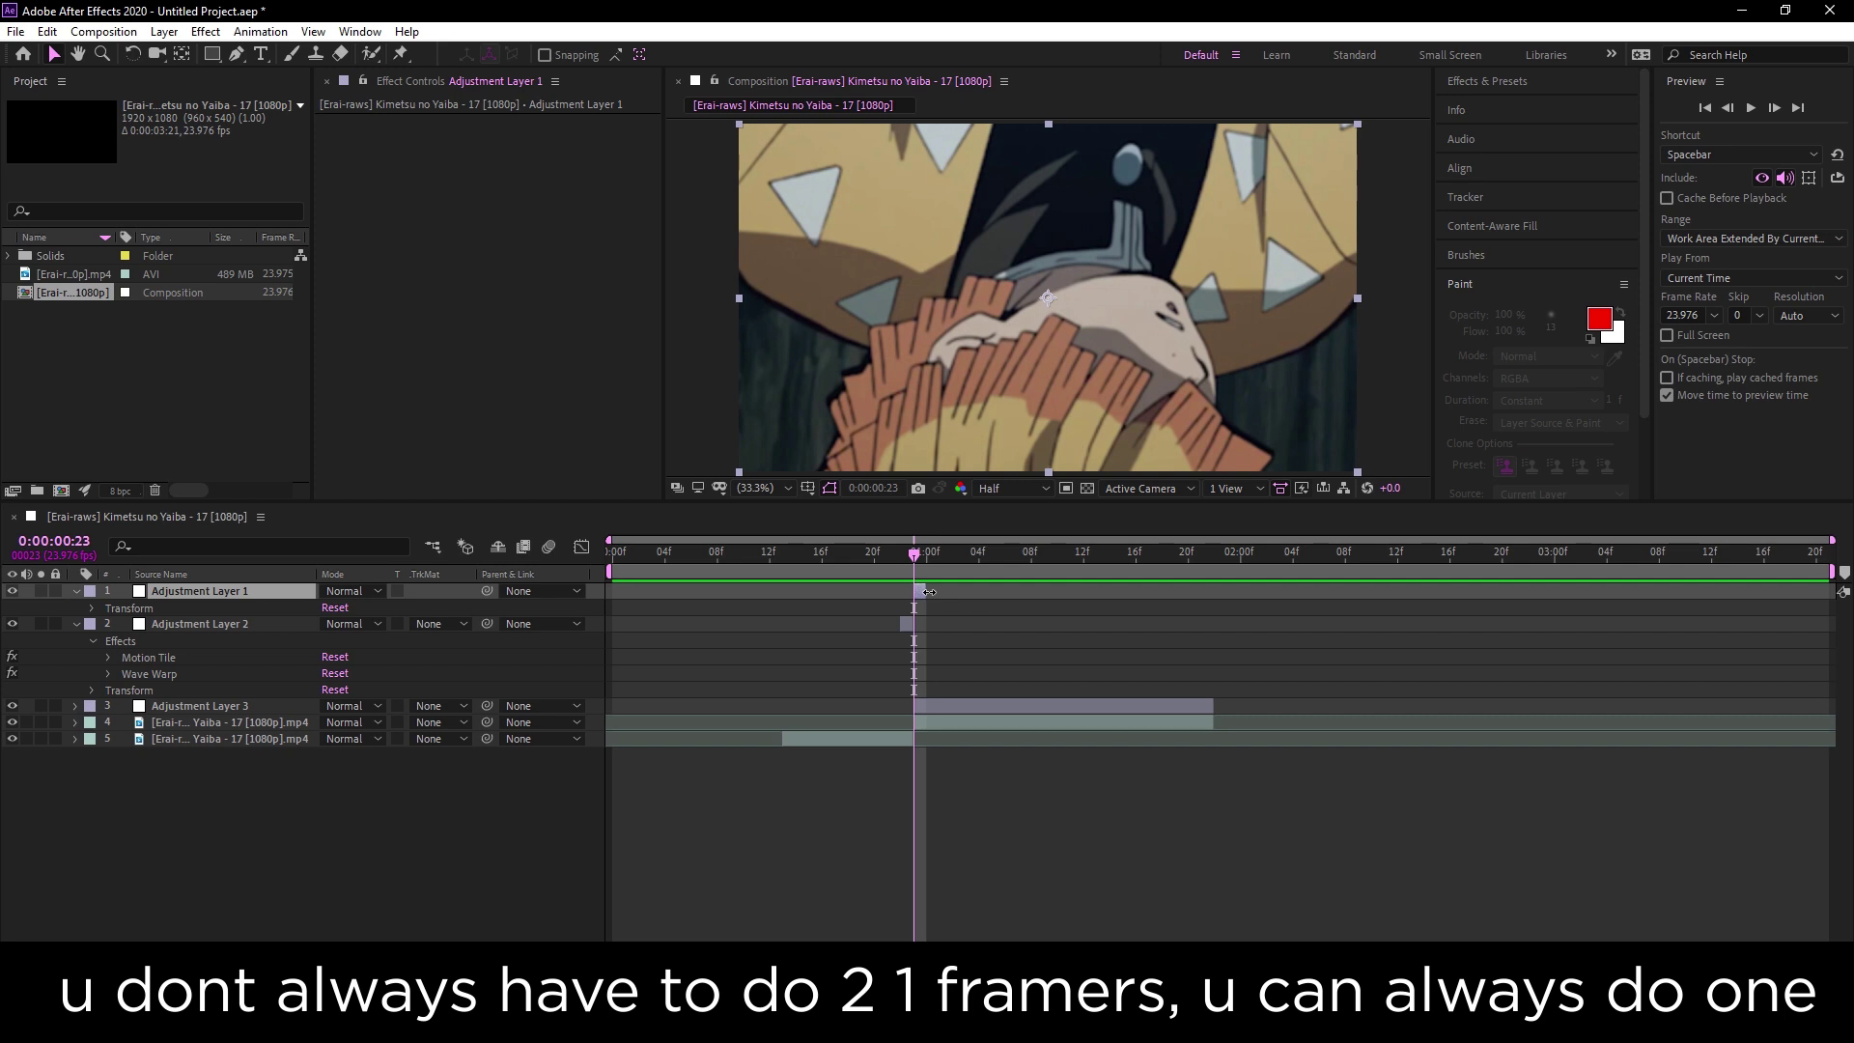
pyautogui.hotkey('ctrl', 'space')
pyautogui.write('offs')
pyautogui.press('Return')
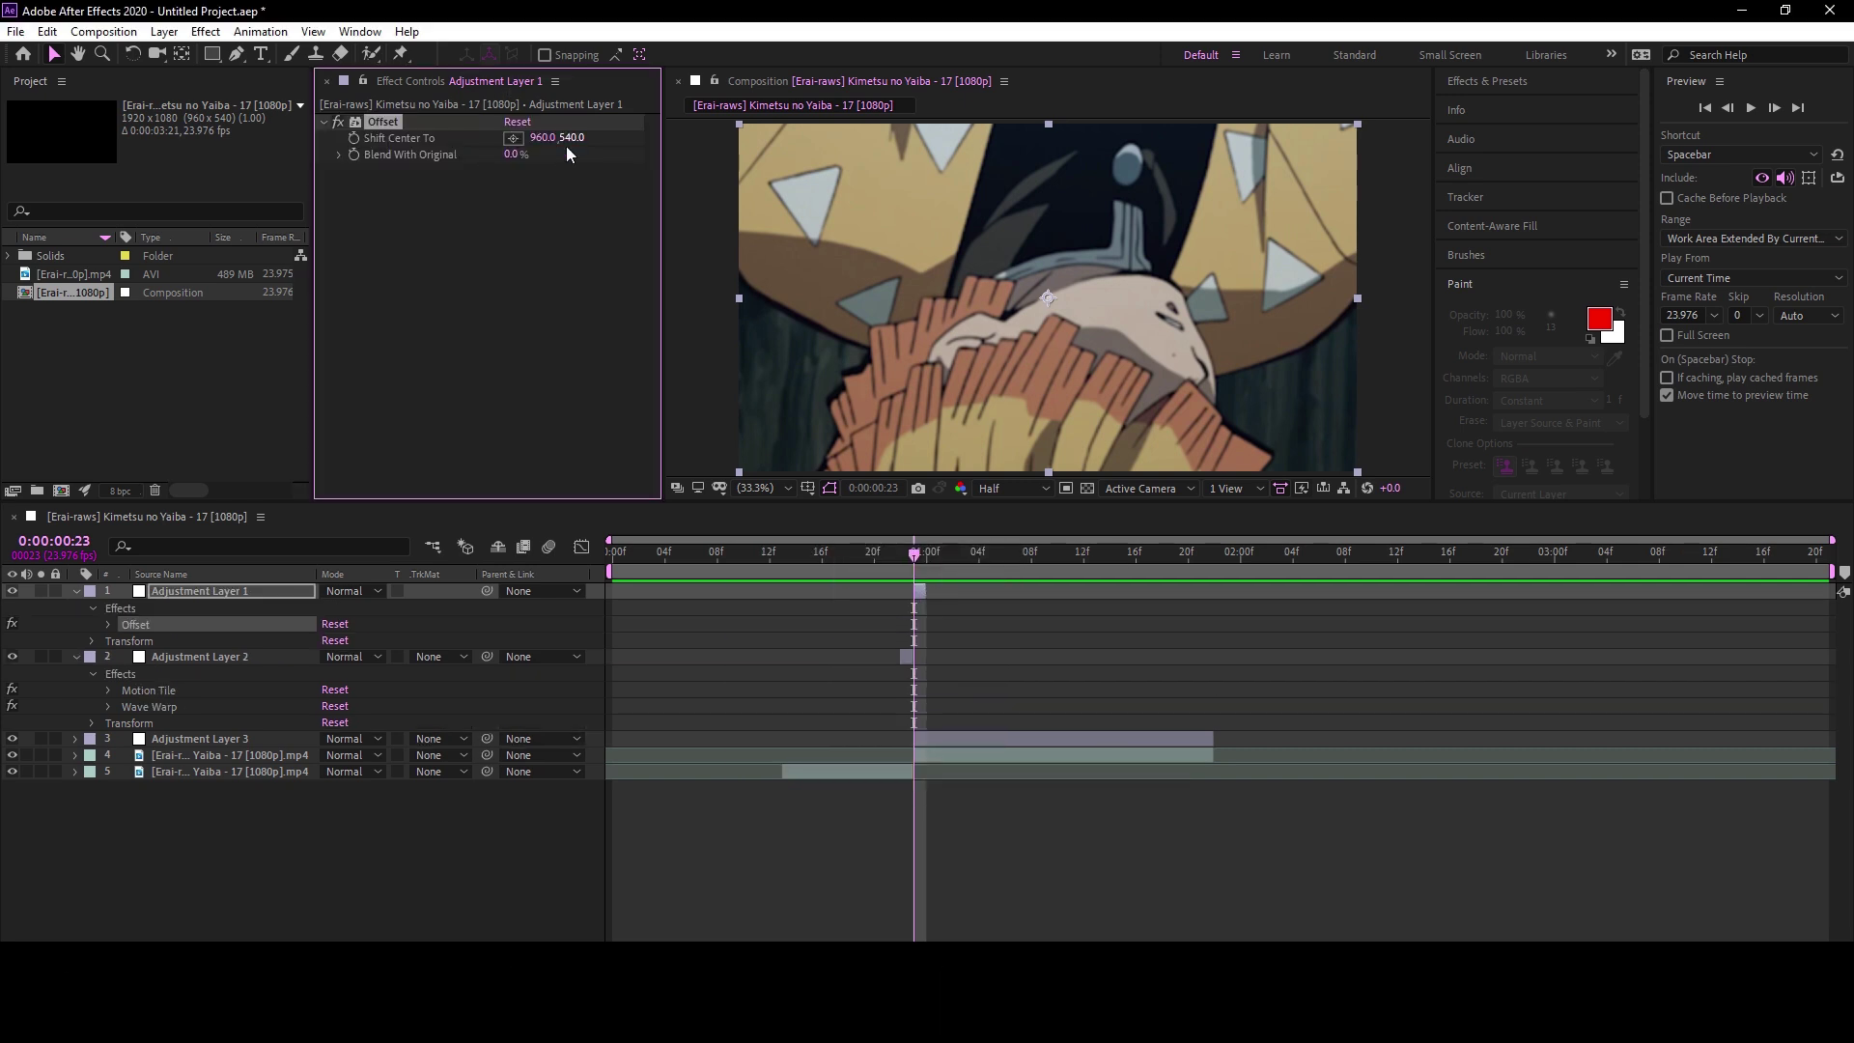
pyautogui.moveTo(1031, 297); pyautogui.dragTo(1048, 373)
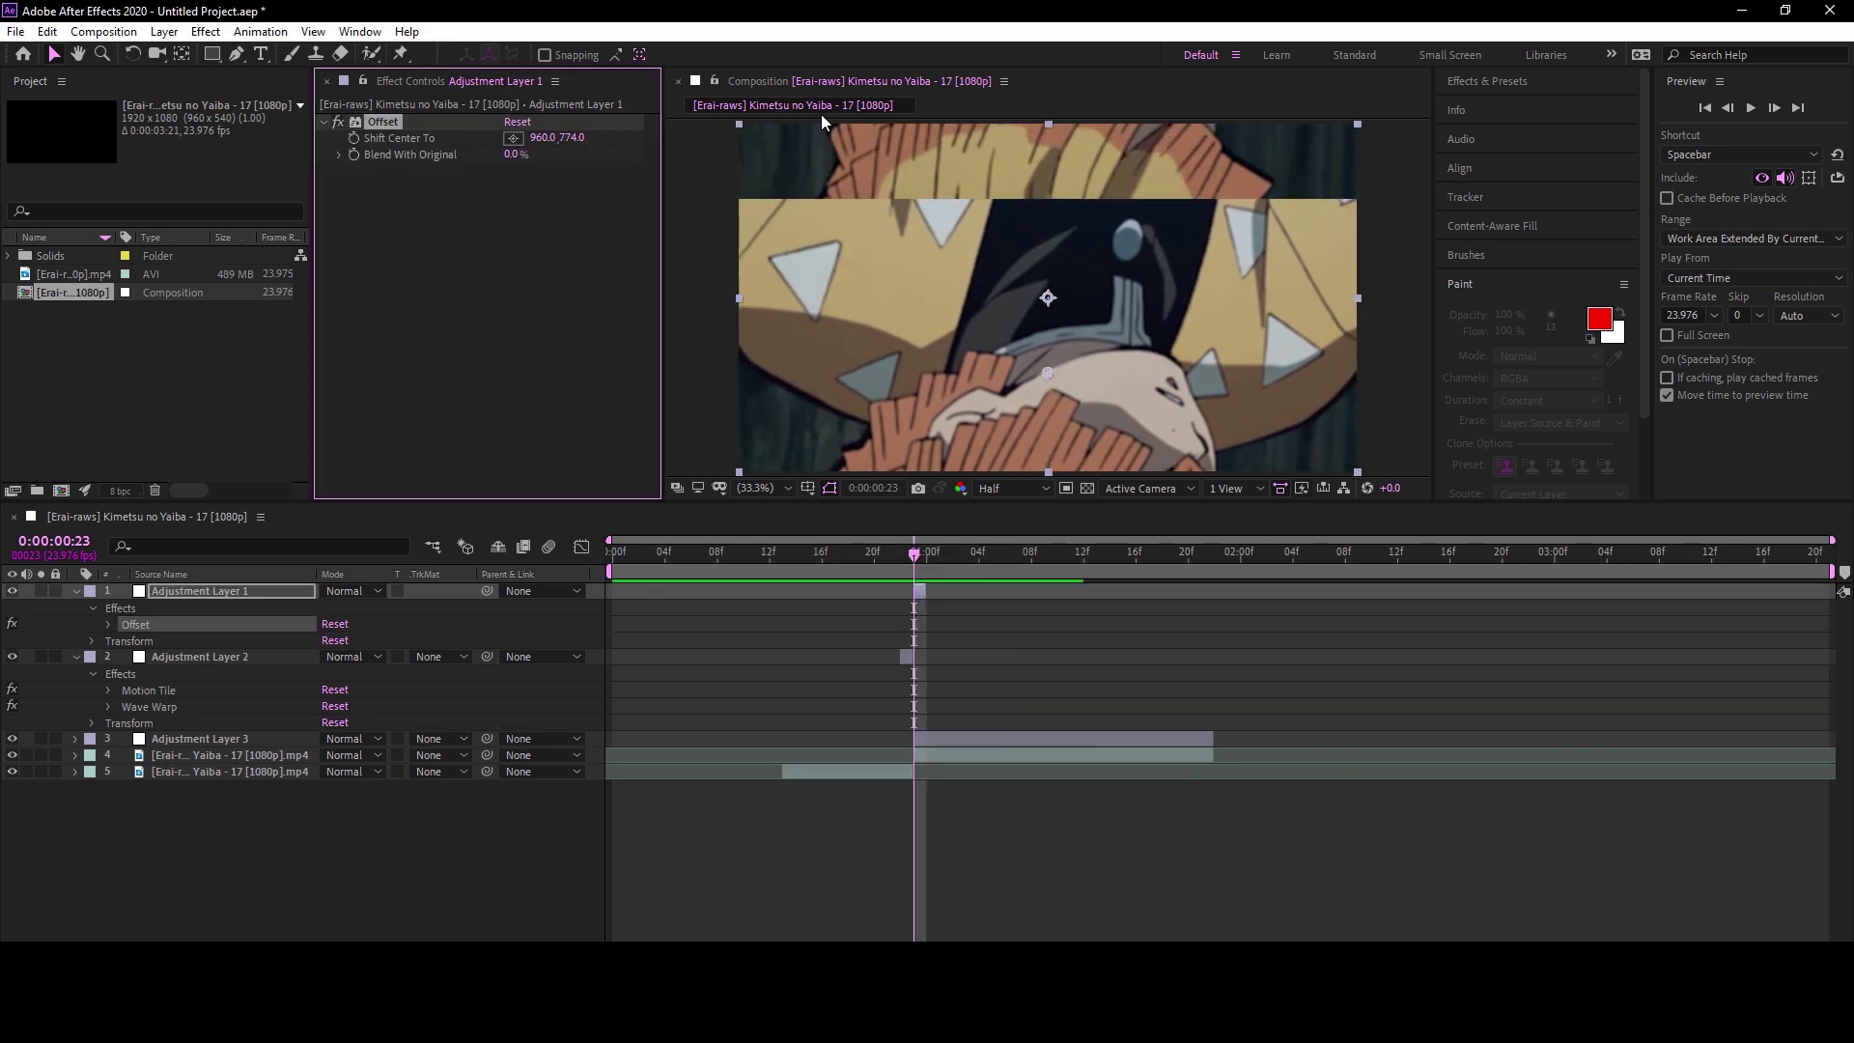
# Add BCC Directional Blur with Blur Amount 69 and Angle 0°
pyautogui.hotkey('ctrl', 'space')
pyautogui.write('c')
pyautogui.press('BackSpace')
pyautogui.write('bcc dir')
pyautogui.press('Return')
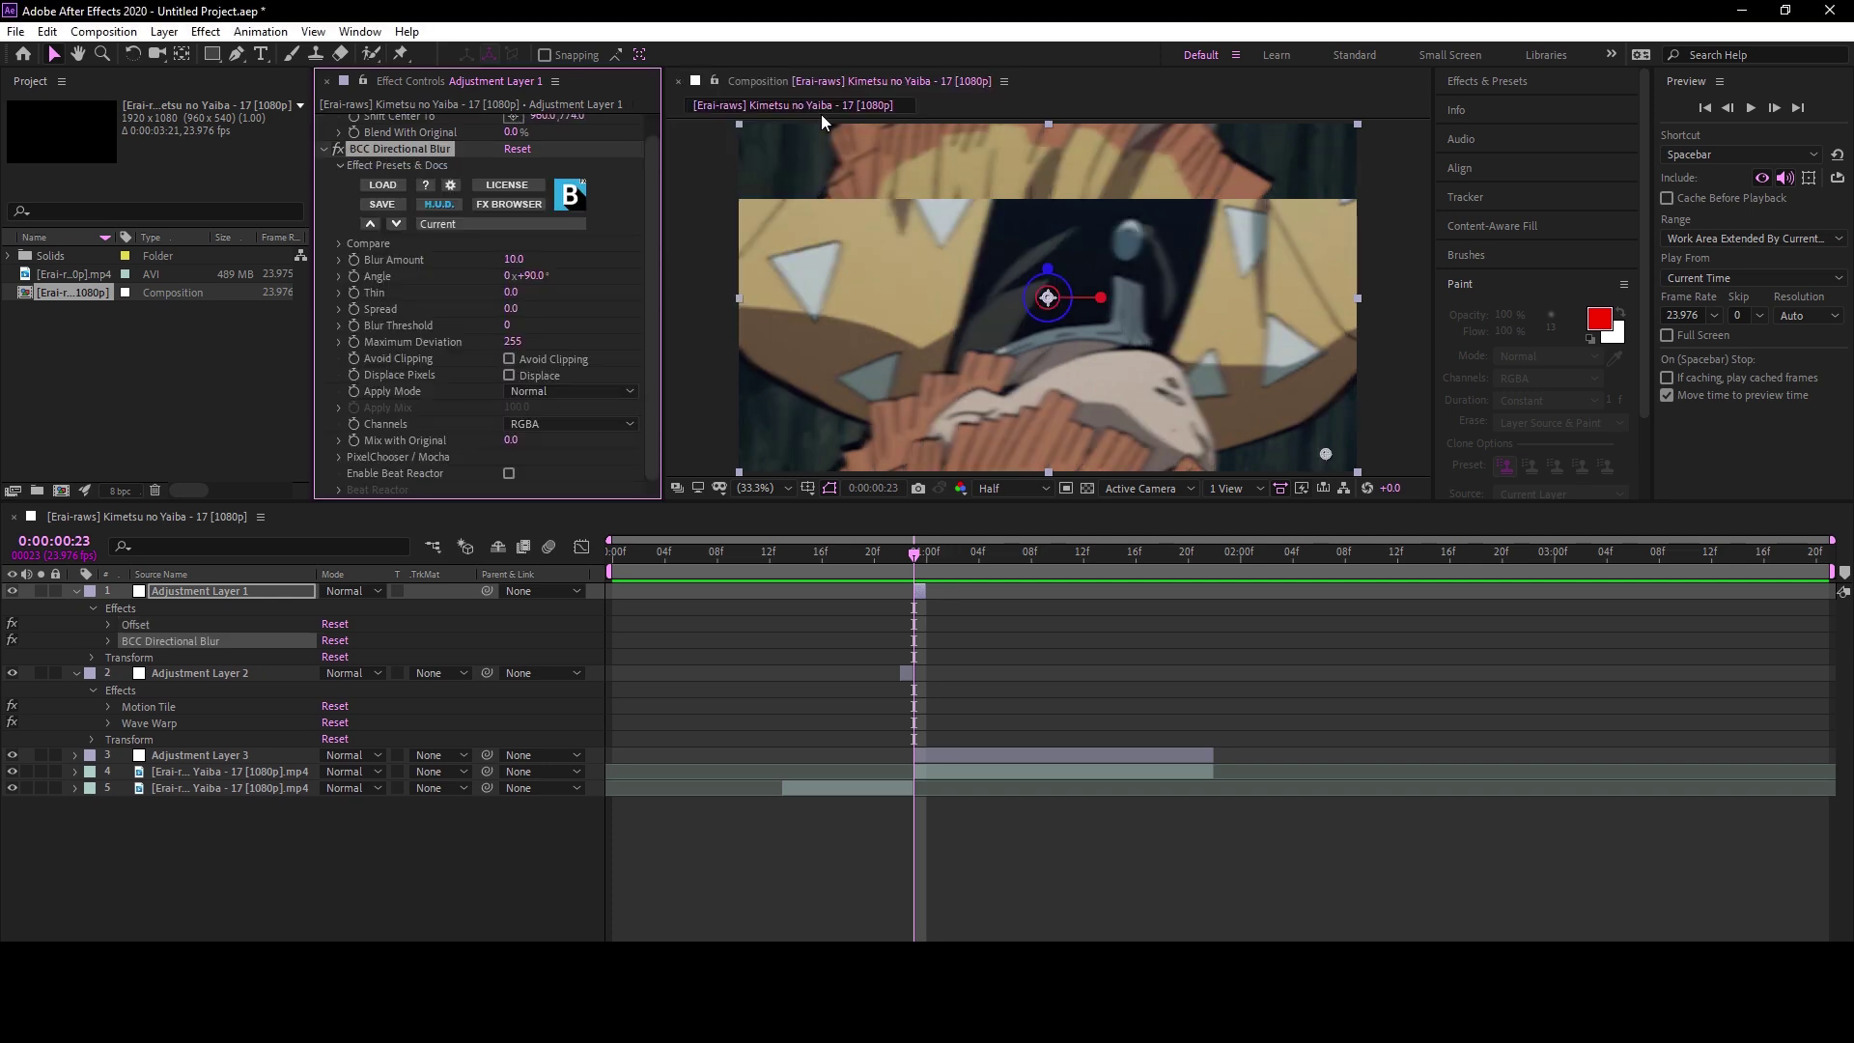
pyautogui.moveTo(528, 258); pyautogui.dragTo(580, 259)
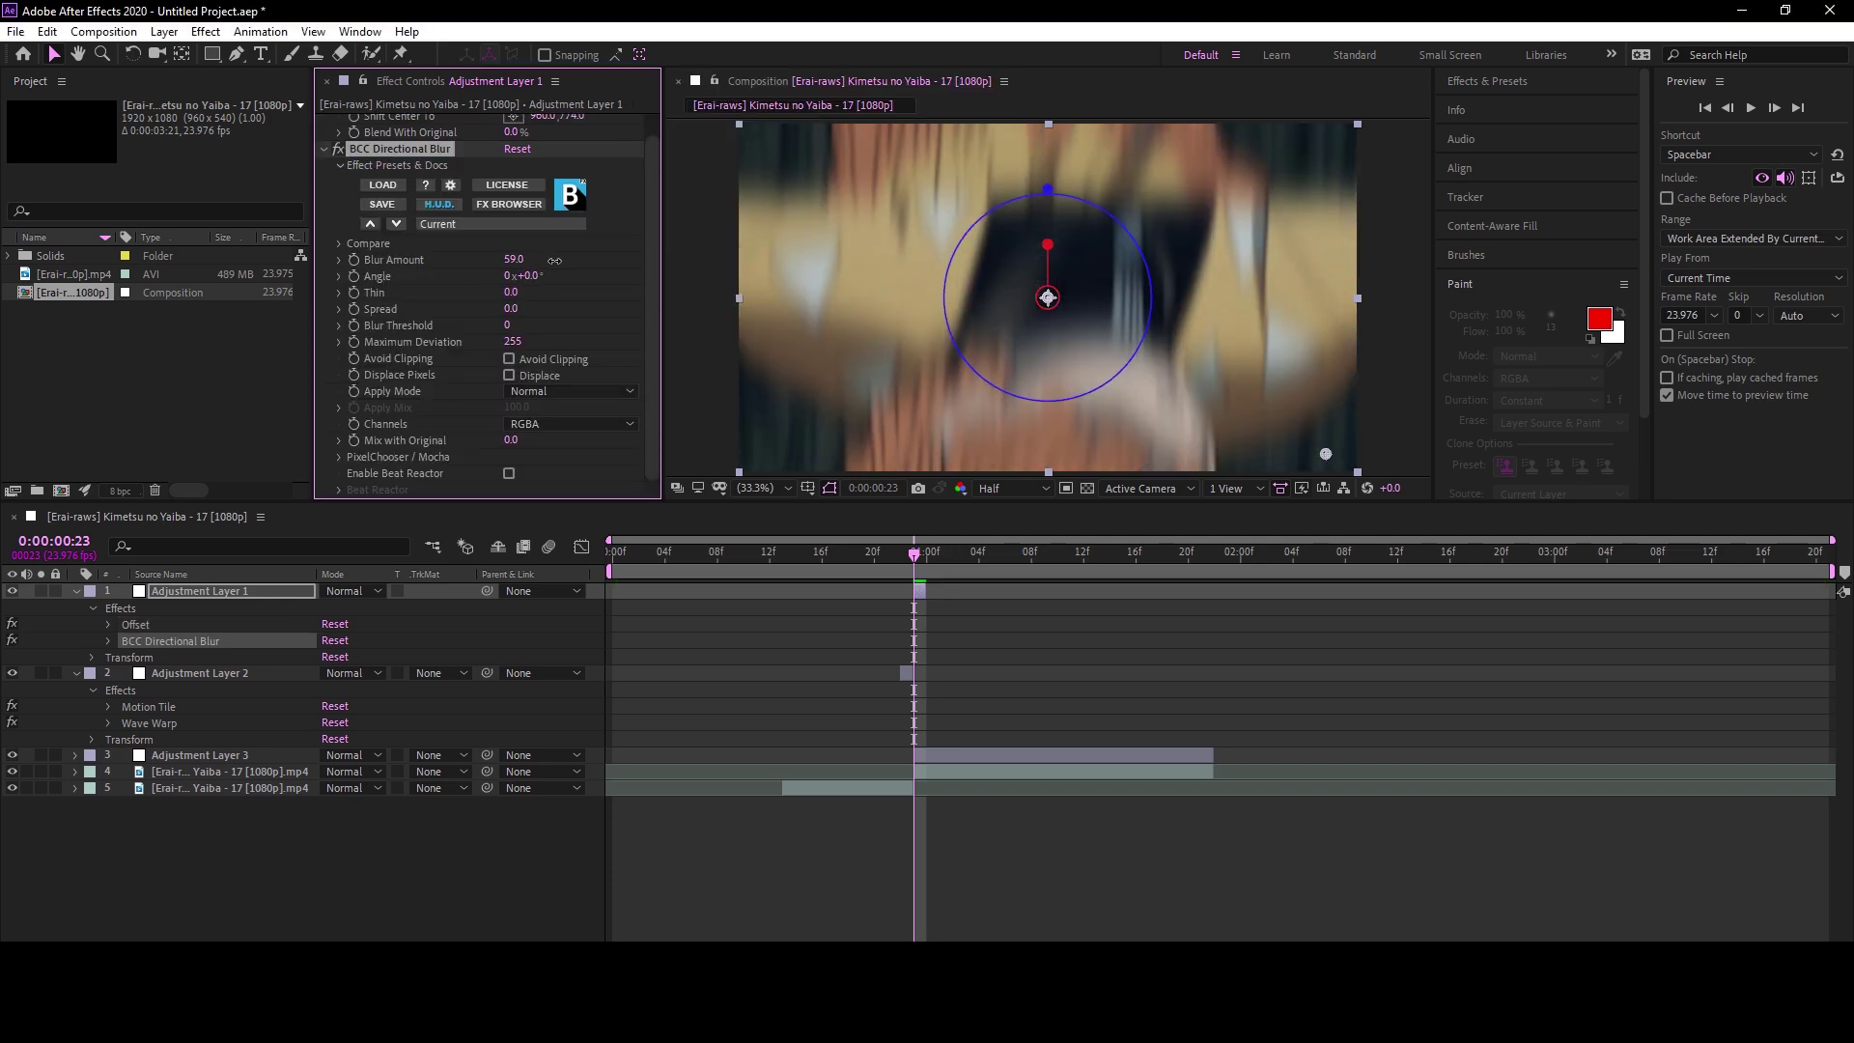
pyautogui.moveTo(914, 554); pyautogui.dragTo(863, 556)
# Preview the transition and collapse Adjustment Layer 1's properties
pyautogui.press('space')
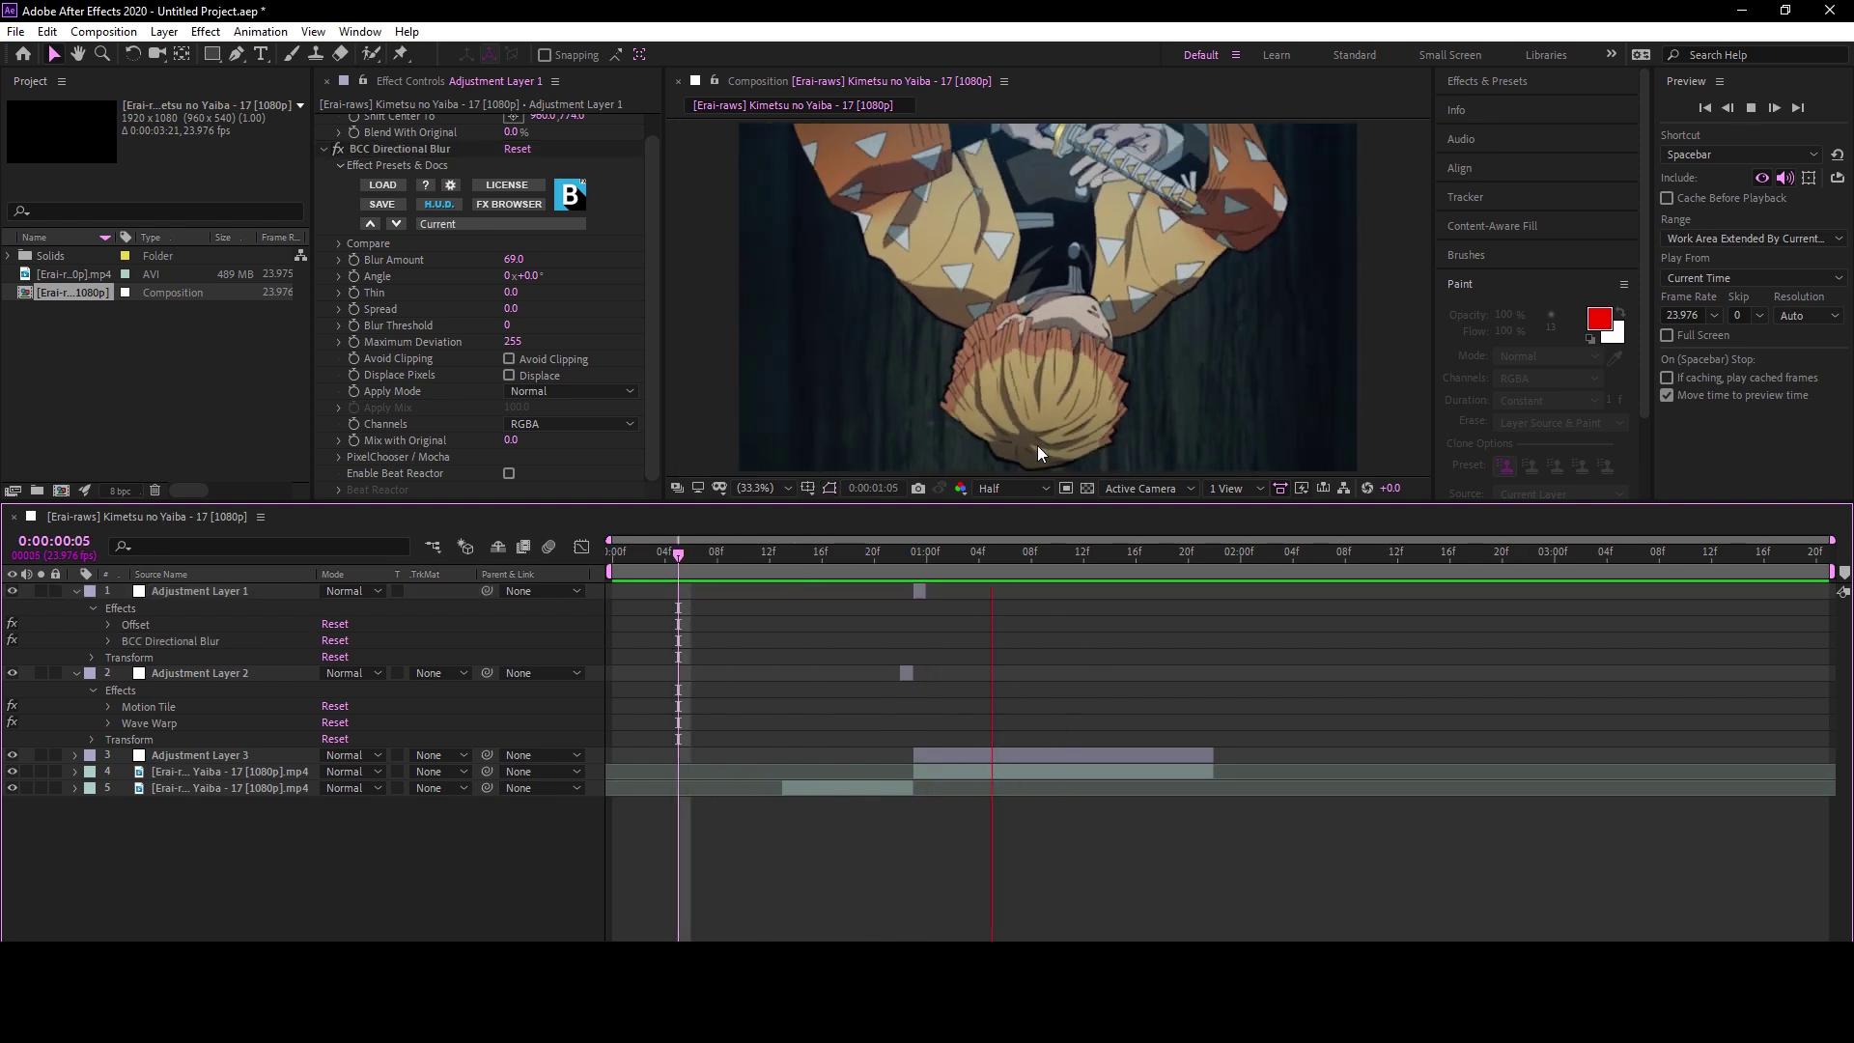
pyautogui.press('space')
pyautogui.click(916, 591)
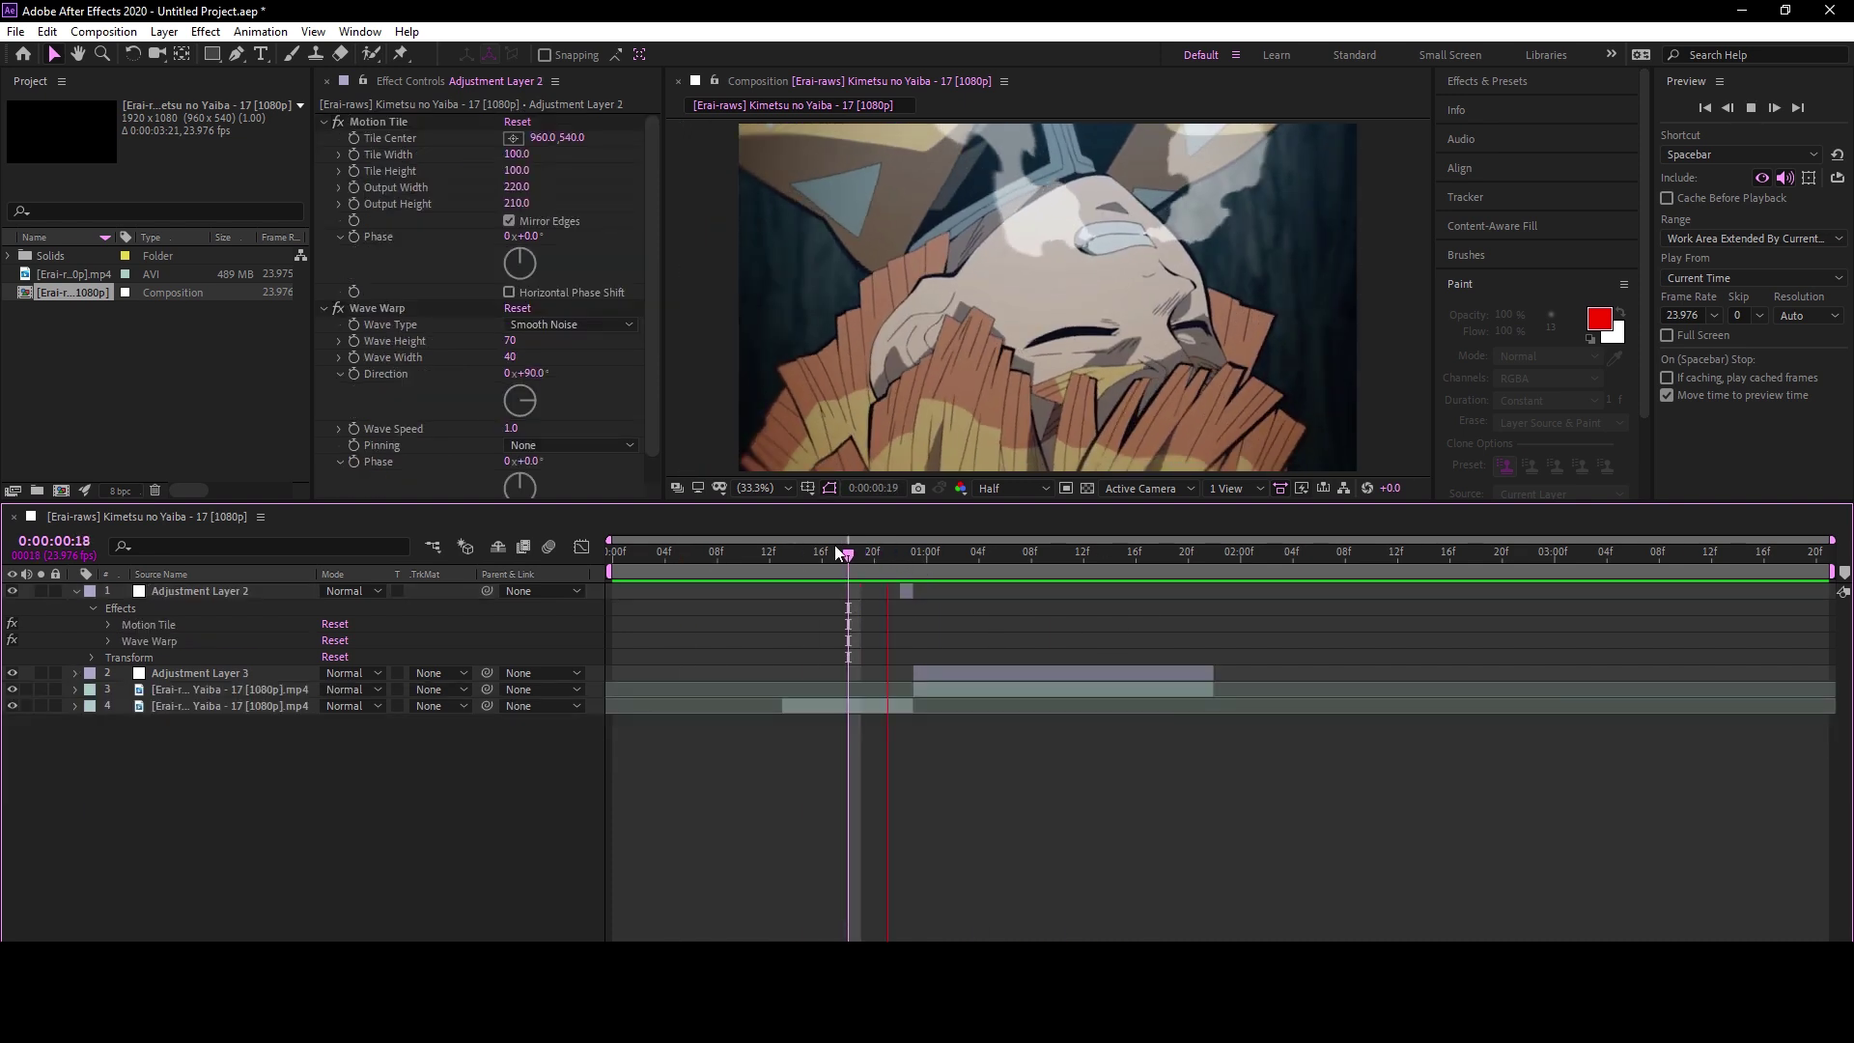
# Check the frames around the cut and apply Deep Glow to Adjustment Layer 1
pyautogui.moveTo(833, 548); pyautogui.dragTo(914, 552)
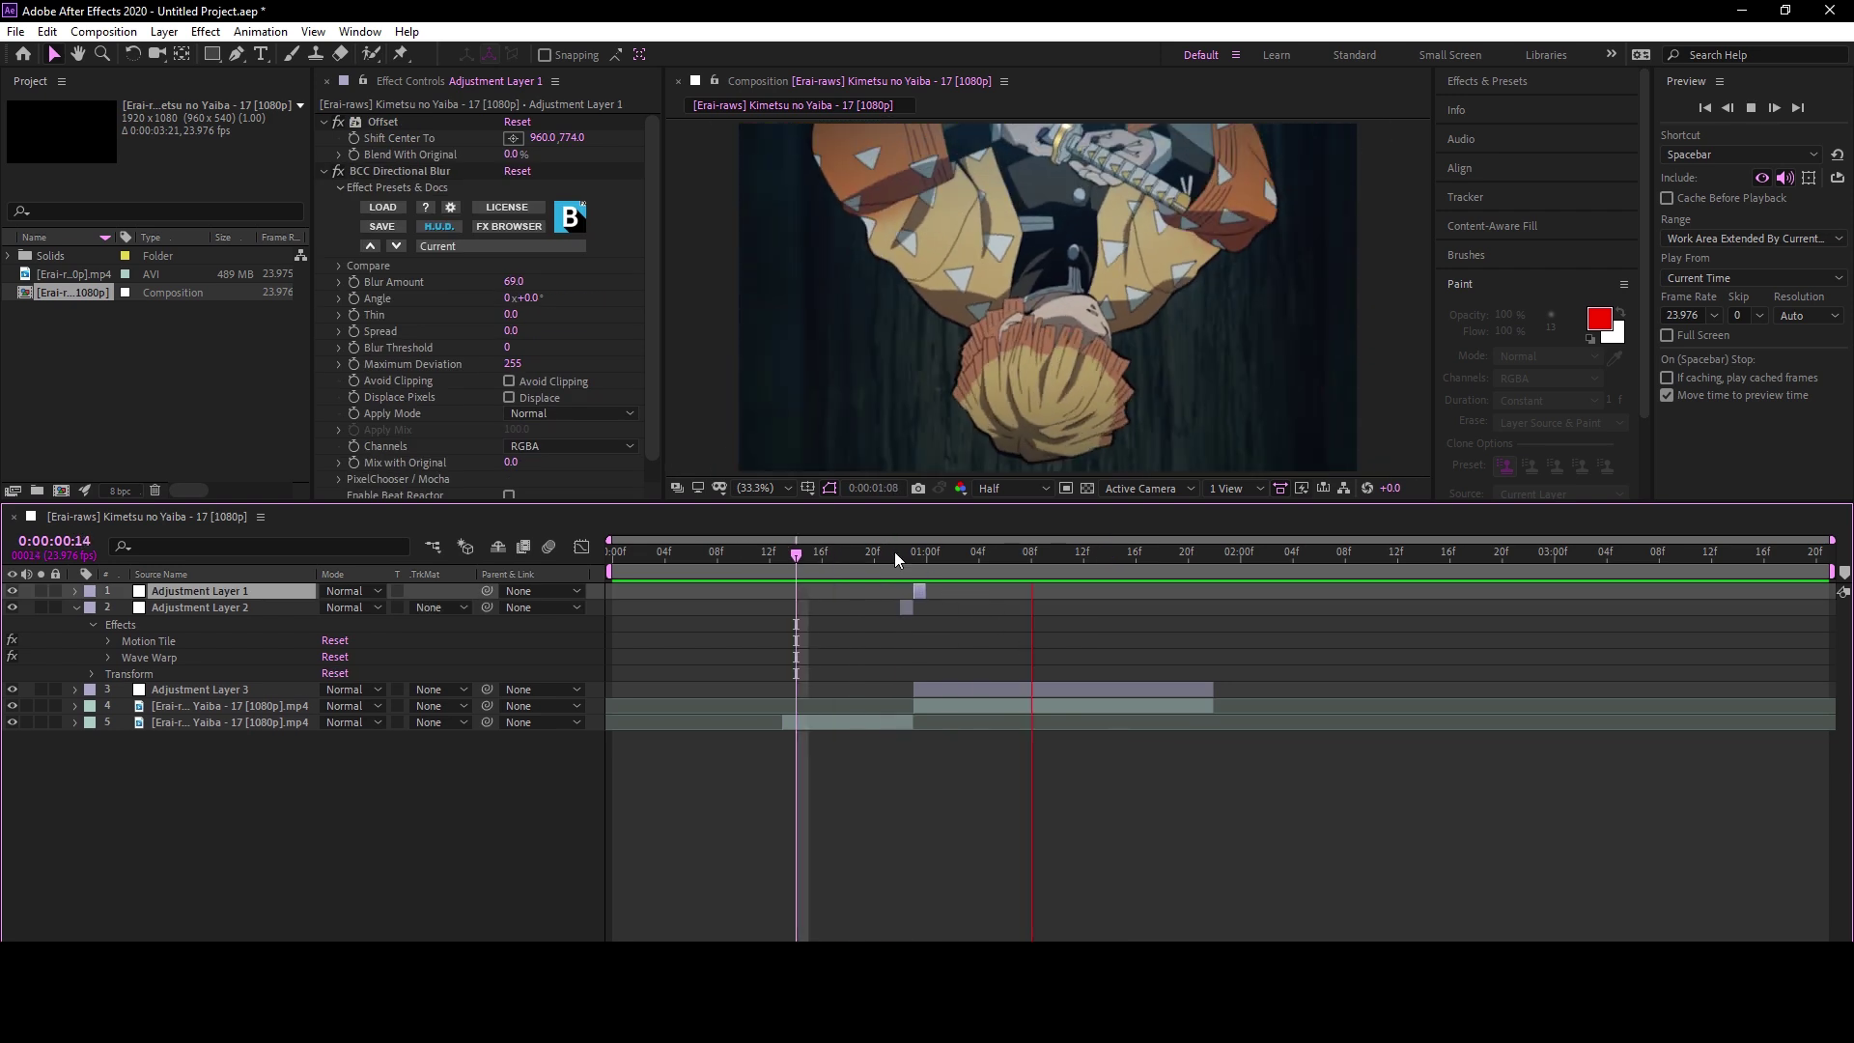
pyautogui.hotkey('ctrl', 'space')
pyautogui.write('deep glow')
pyautogui.press('Return')
# Create a new one-frame adjustment layer above the bottom clip at frame 20
pyautogui.click(875, 555)
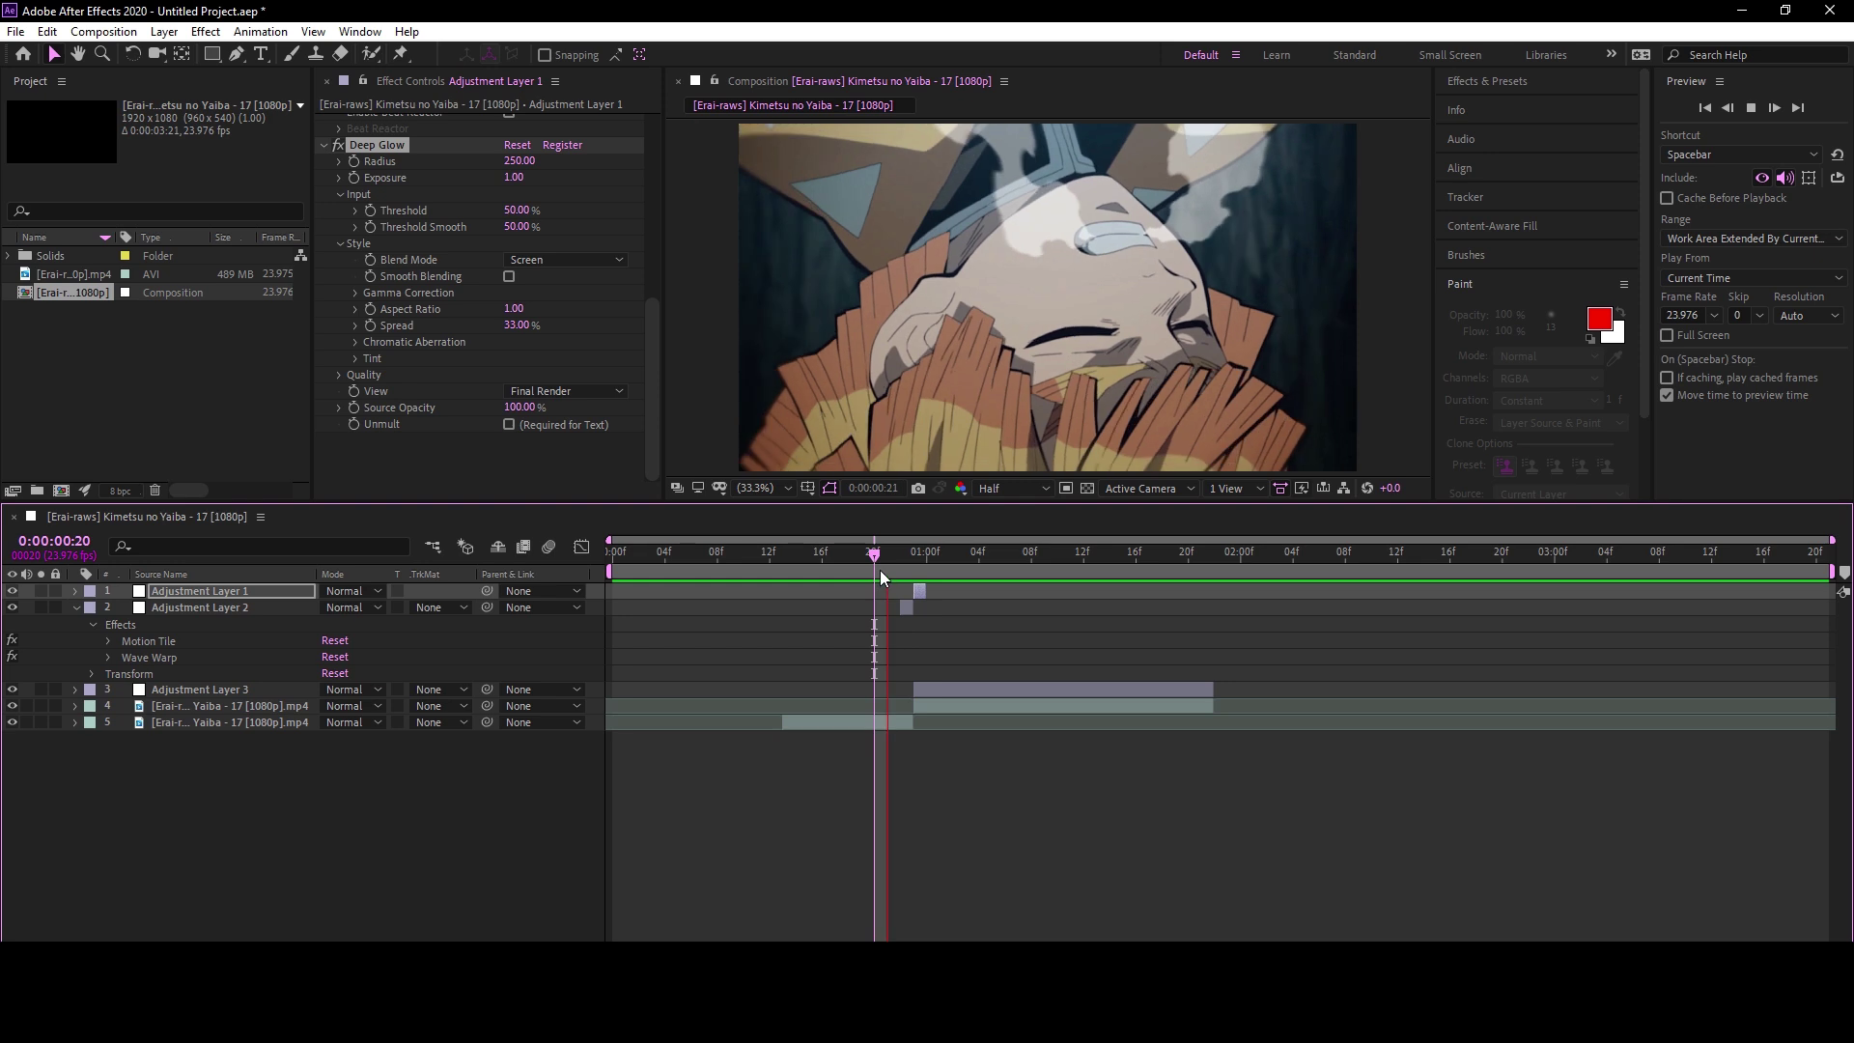
pyautogui.click(884, 723)
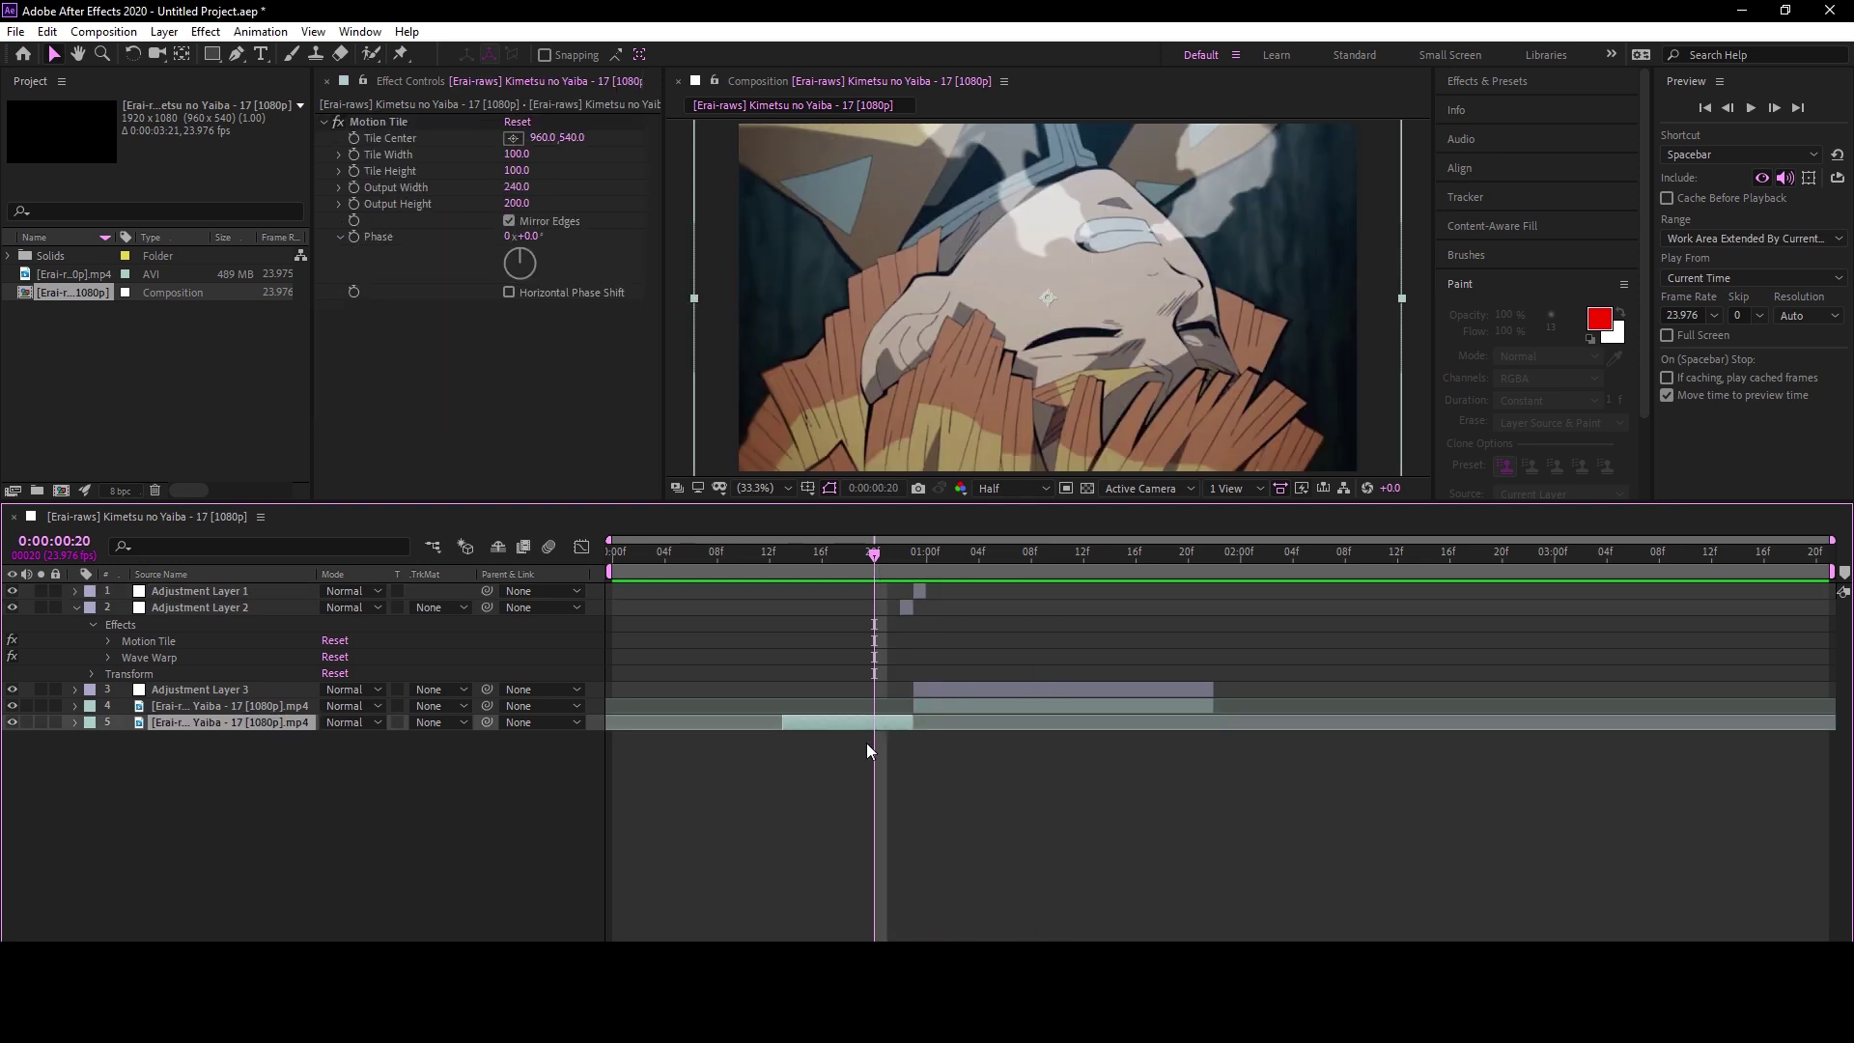
pyautogui.hotkey('ctrl', 'alt', 'y')
pyautogui.press('pagedown')
pyautogui.hotkey('ctrl', 'shift', 'd')
pyautogui.hotkey('ctrl', 'z')
pyautogui.click(879, 552)
# Apply Exposure to Adjustment Layer 4 and set it to 2.00
pyautogui.hotkey('ctrl', 'space')
pyautogui.write('xpo')
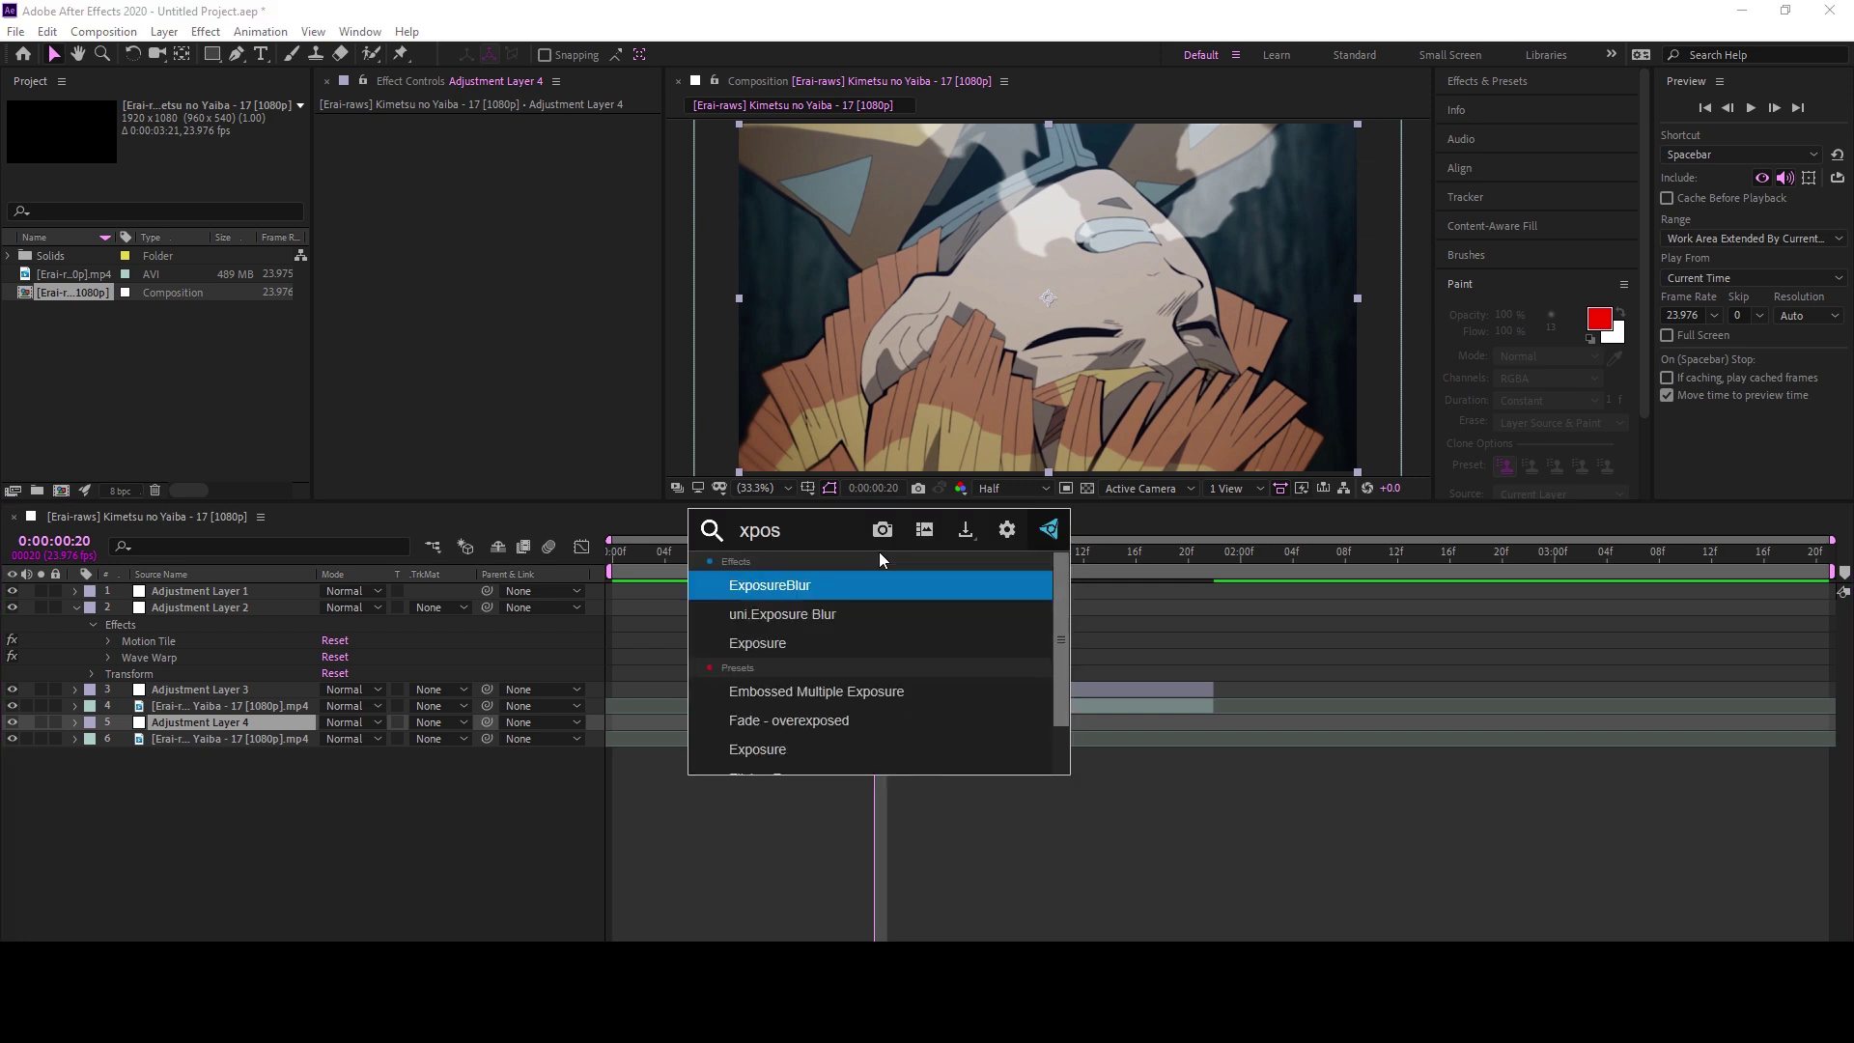
pyautogui.press('Return')
pyautogui.click(506, 170)
pyautogui.write('2')
pyautogui.press('Return')
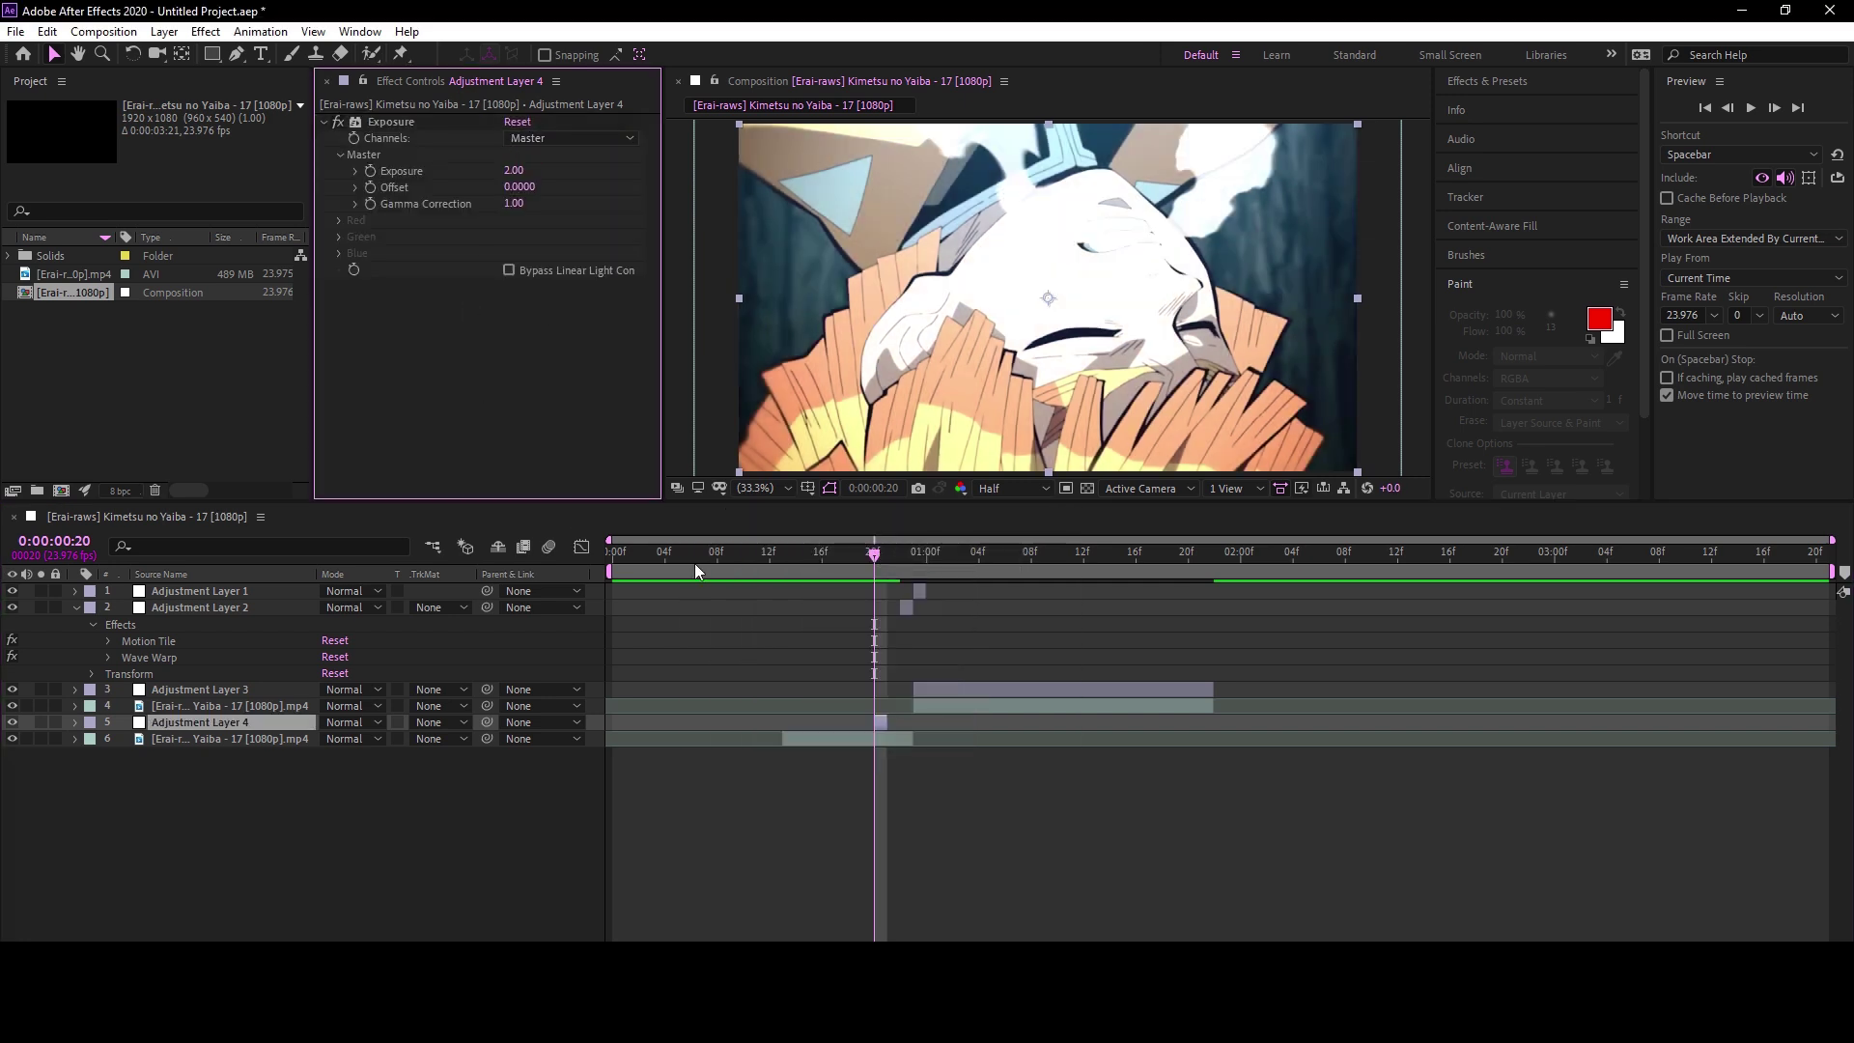
# Preview the Exposure flash from frame 16 and remove the extra split piece
pyautogui.click(820, 562)
pyautogui.press('space')
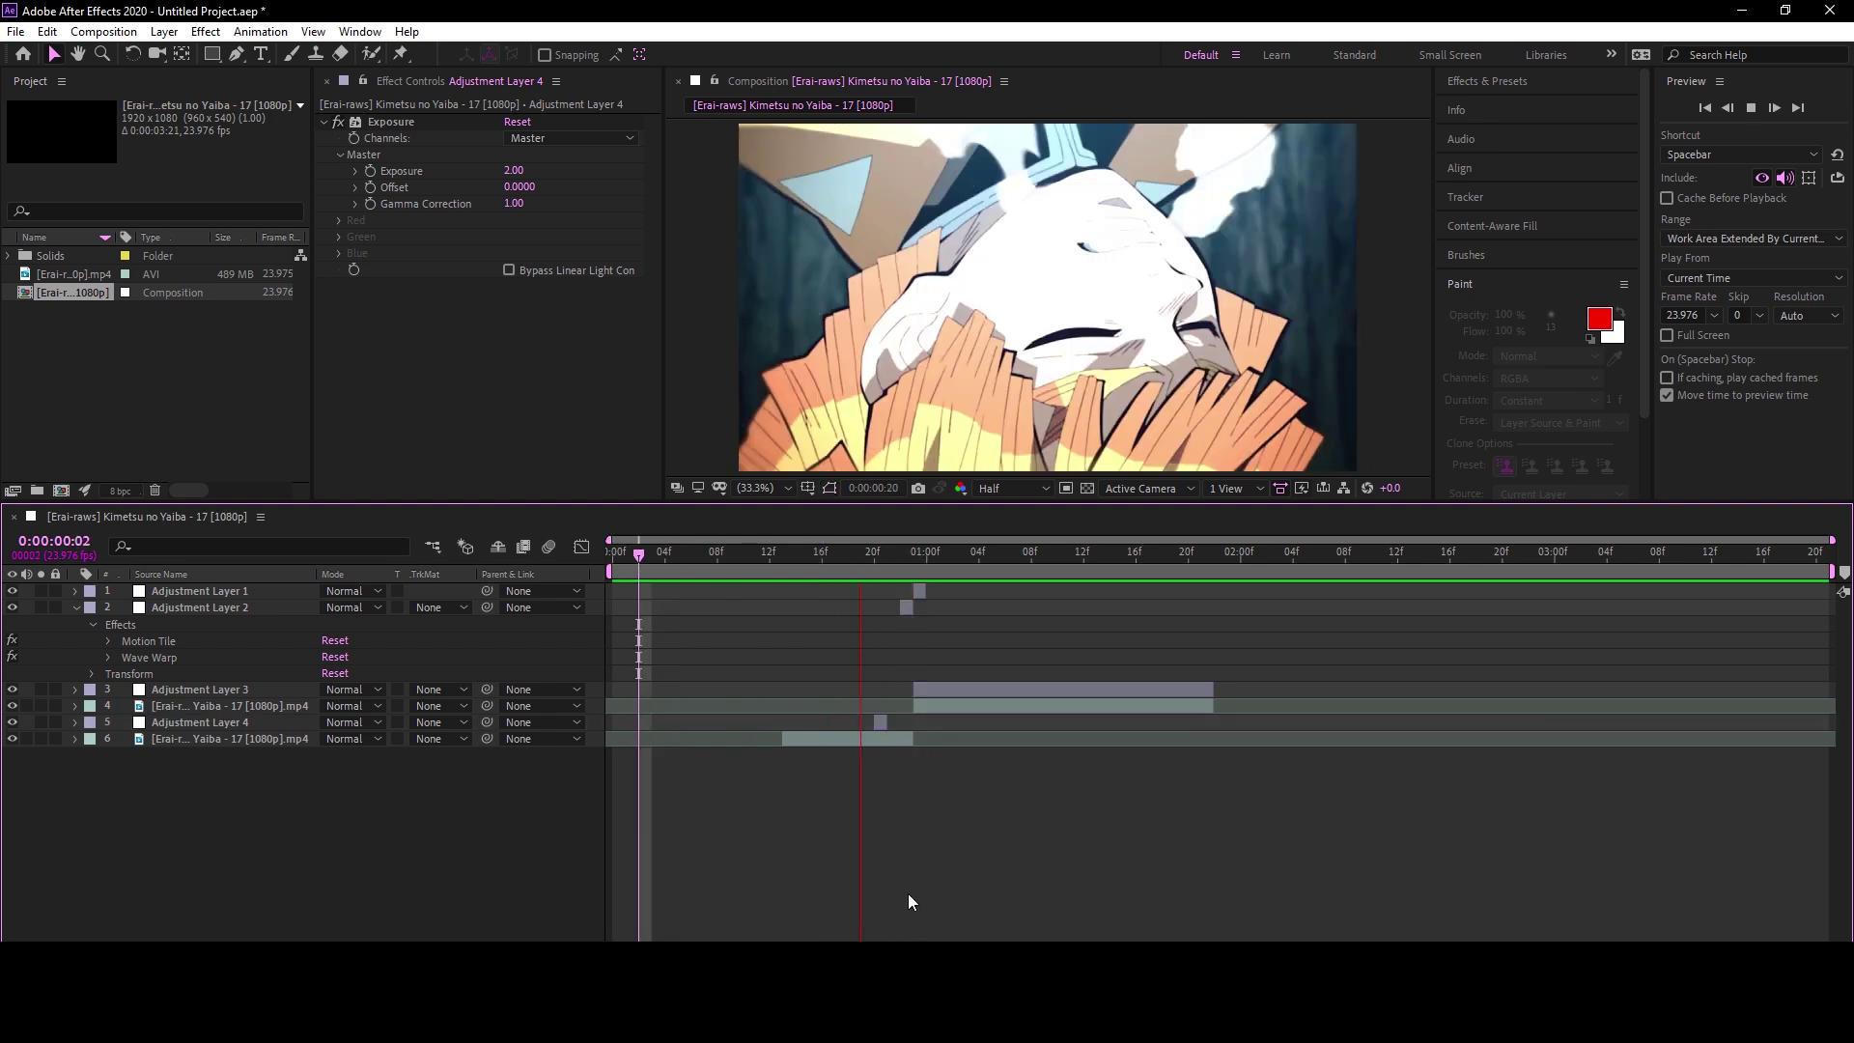
pyautogui.press('space')
pyautogui.click(888, 560)
pyautogui.click(881, 723)
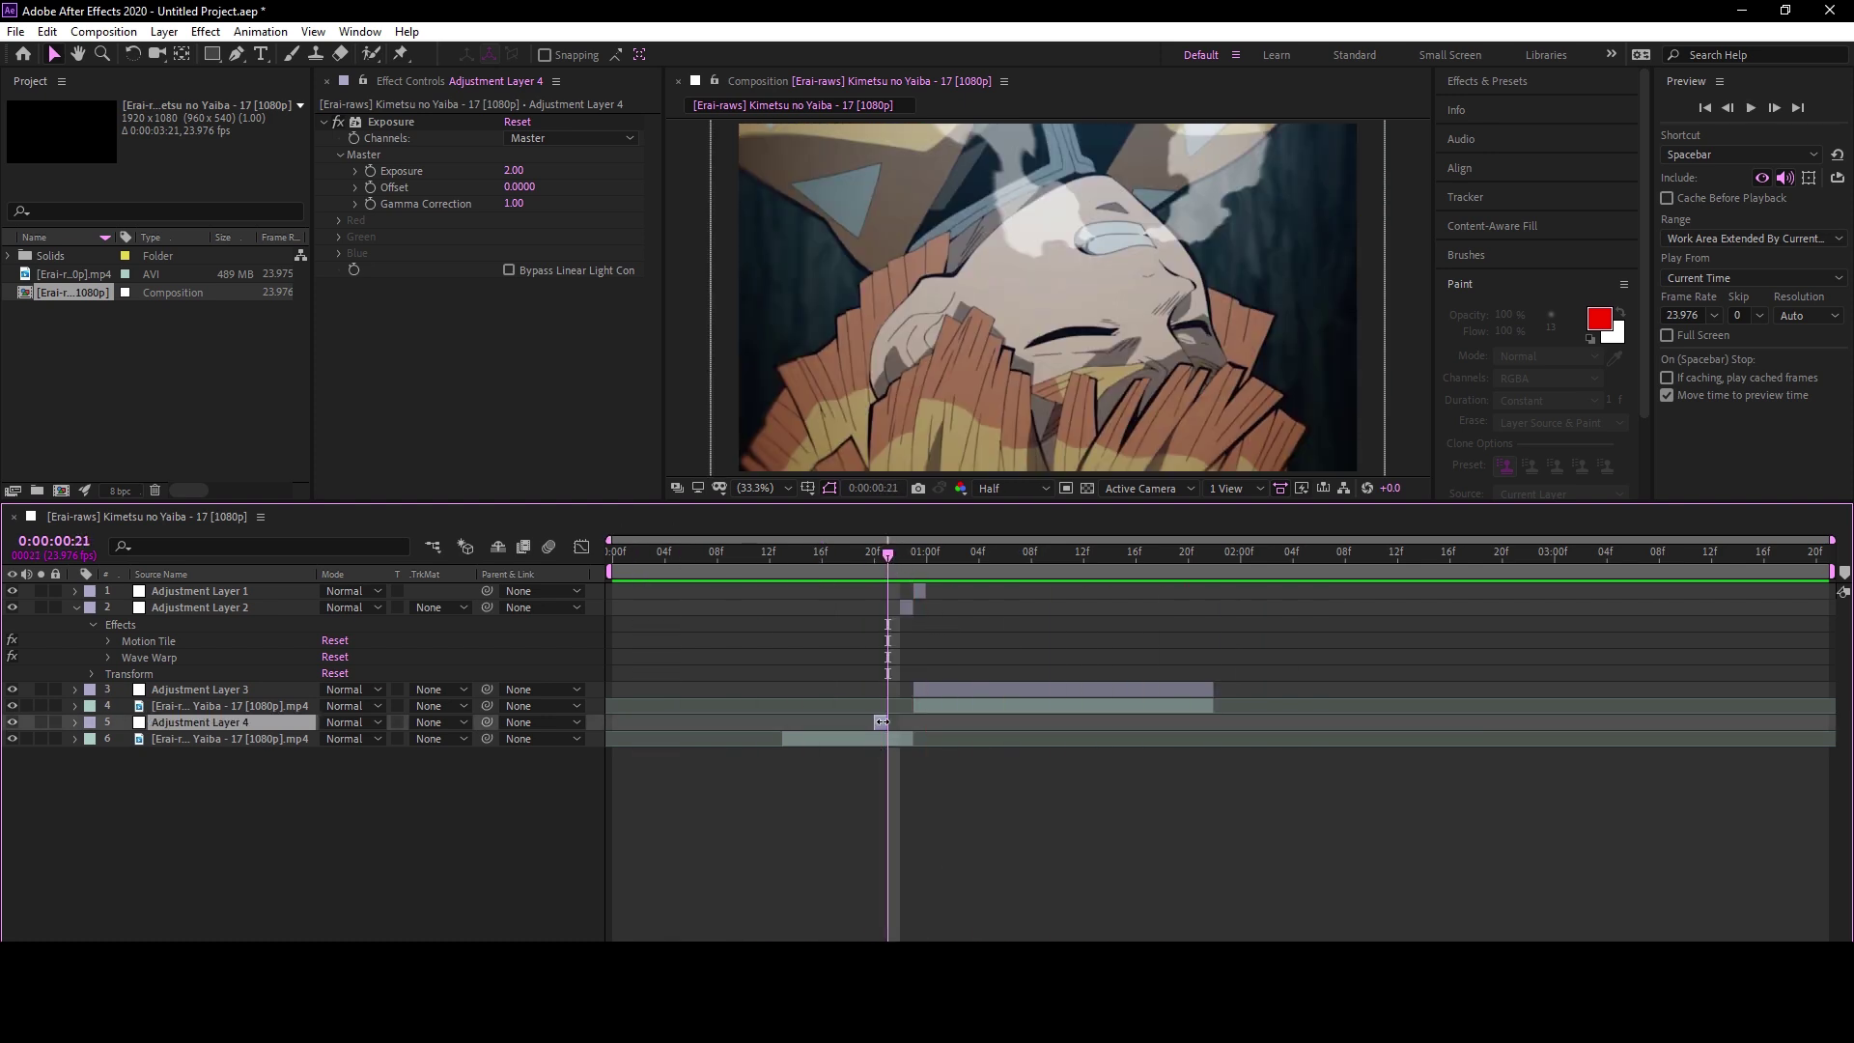
pyautogui.click(407, 120)
pyautogui.press('Delete')
pyautogui.click(836, 555)
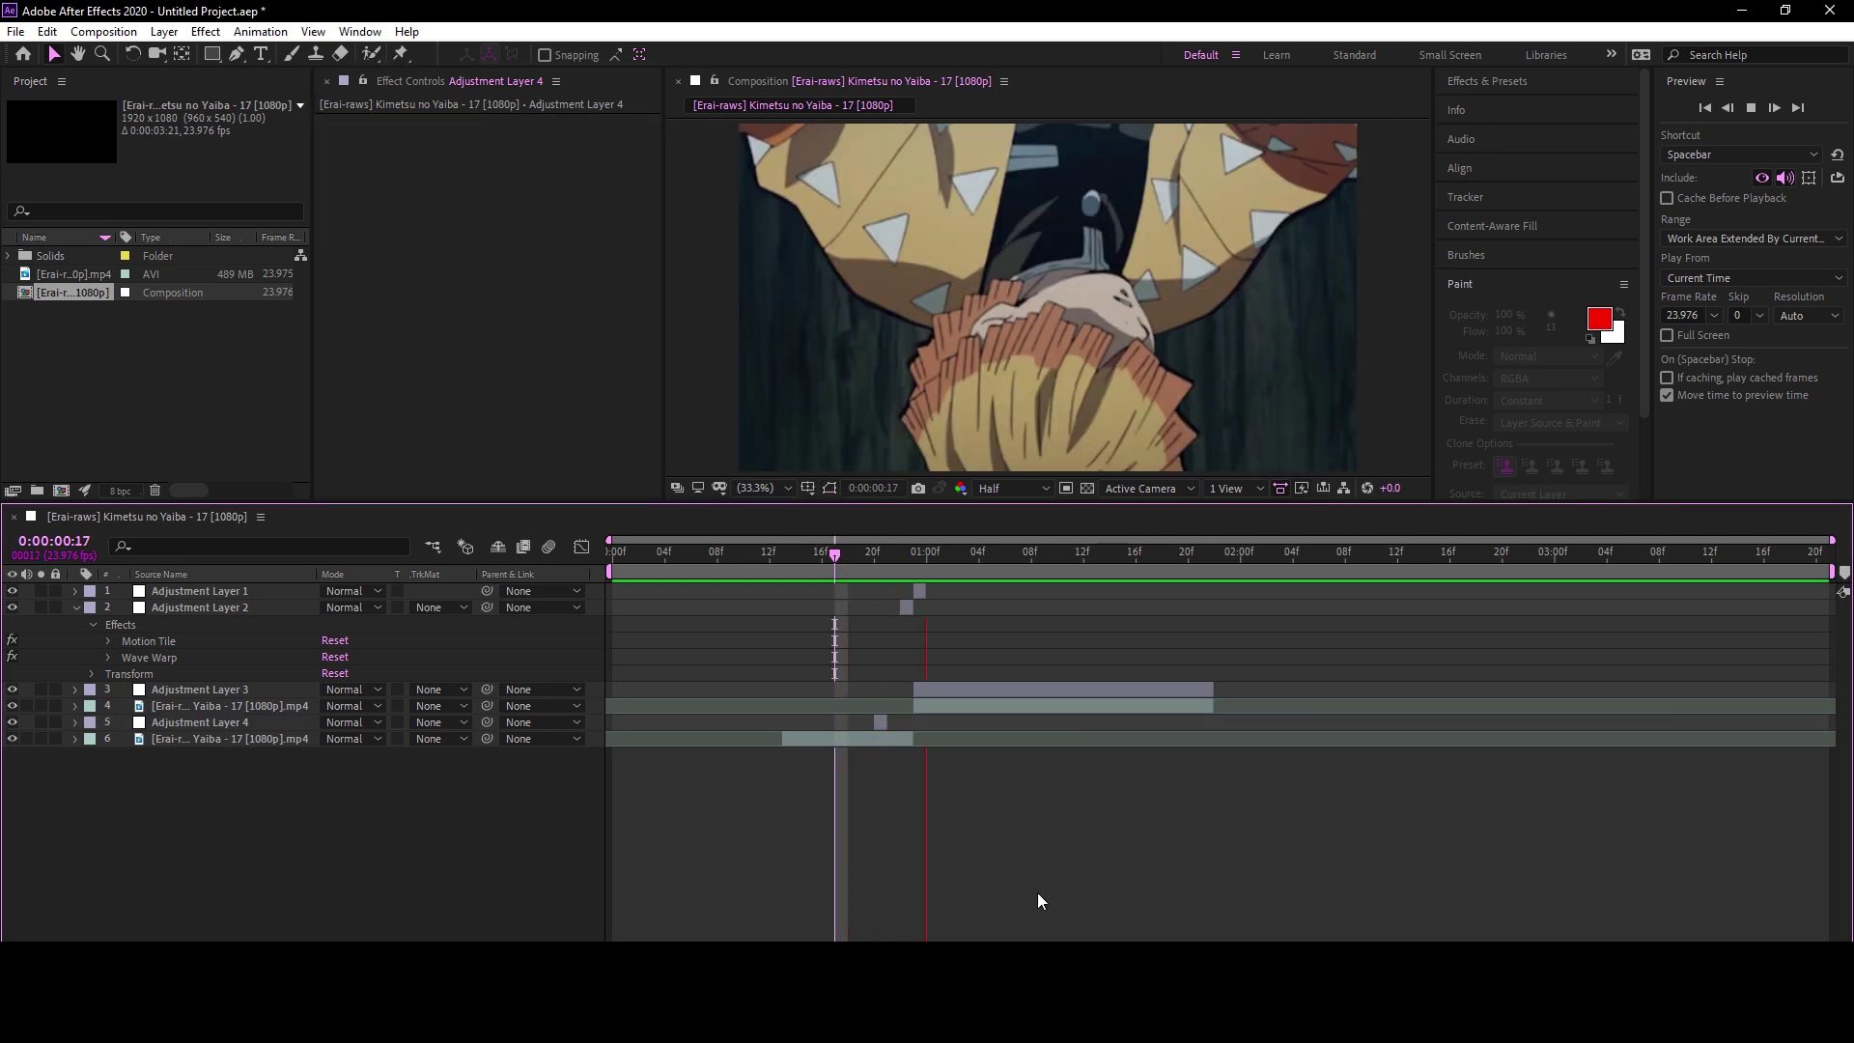
# At frame 22, delete Motion Tile from Adjustment Layer 2
pyautogui.click(900, 555)
pyautogui.click(906, 607)
pyautogui.click(368, 120)
pyautogui.press('Delete')
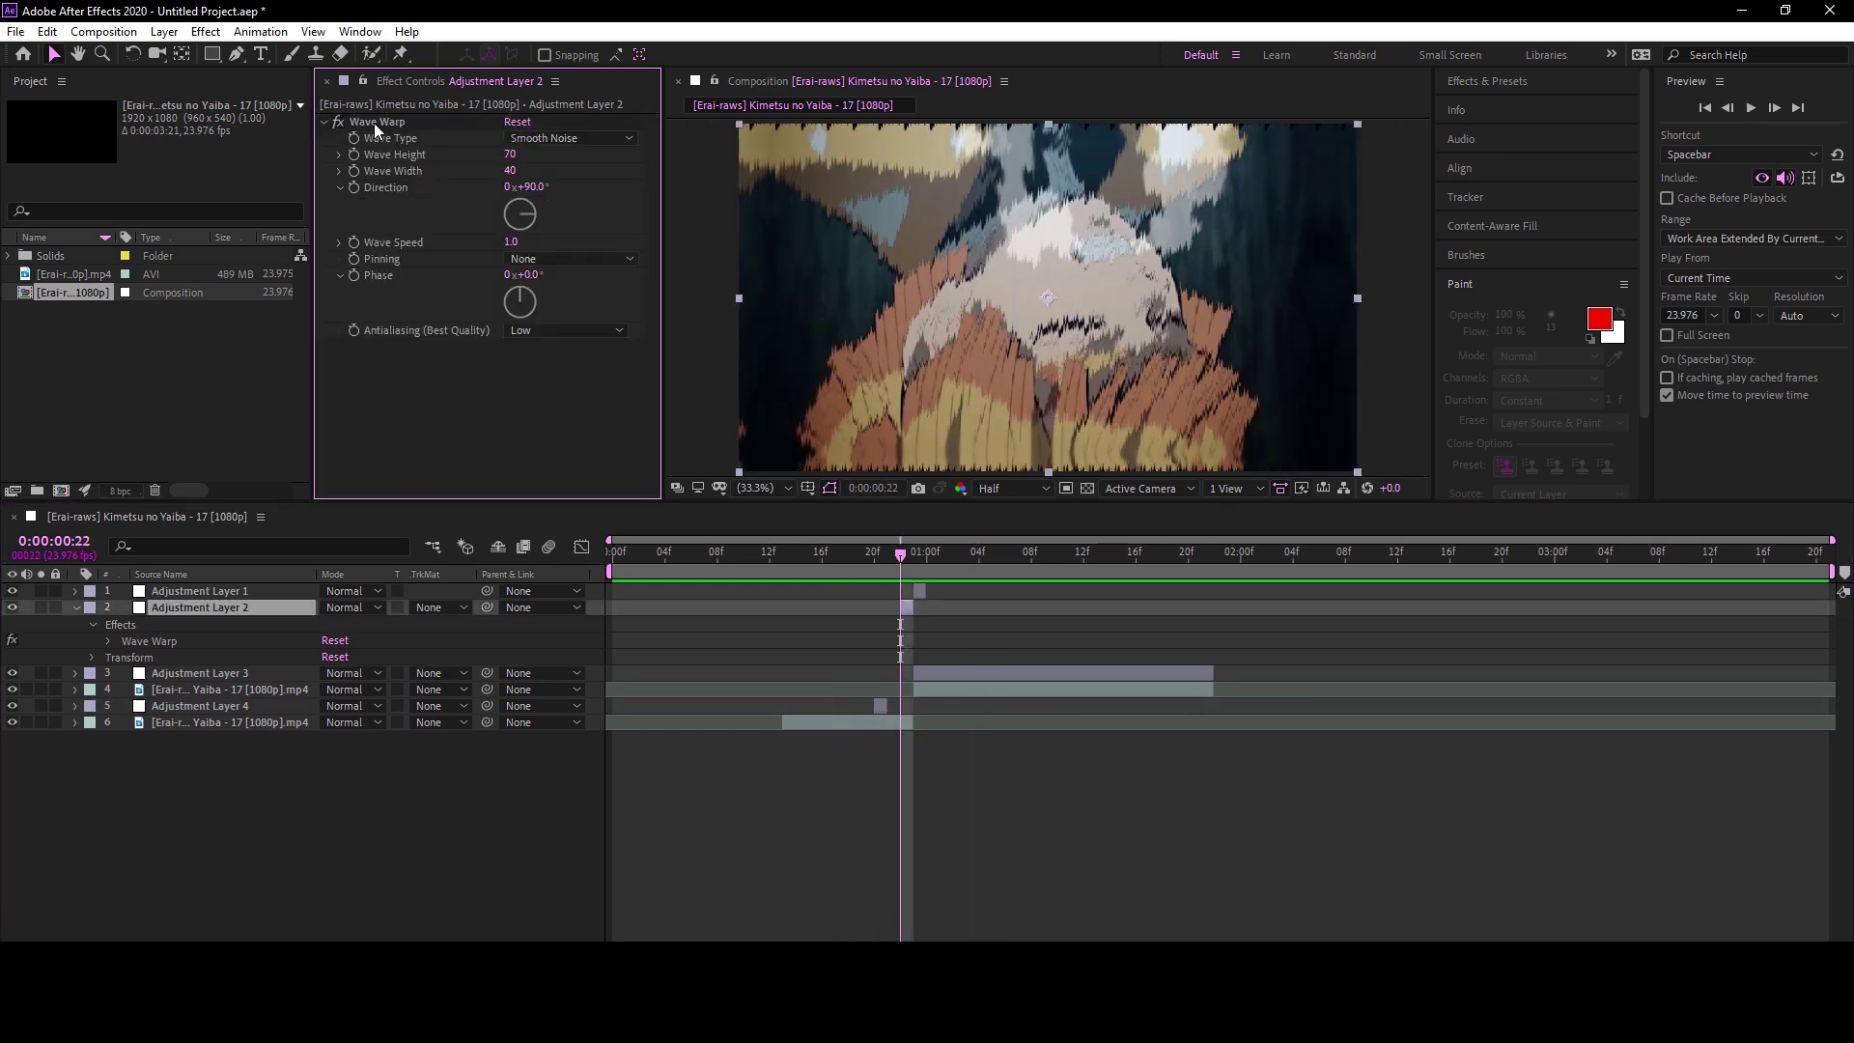
# Delete Wave Warp from Adjustment Layer 2 and all effects from Adjustment Layer 1
pyautogui.click(373, 124)
pyautogui.press('Delete')
pyautogui.click(929, 594)
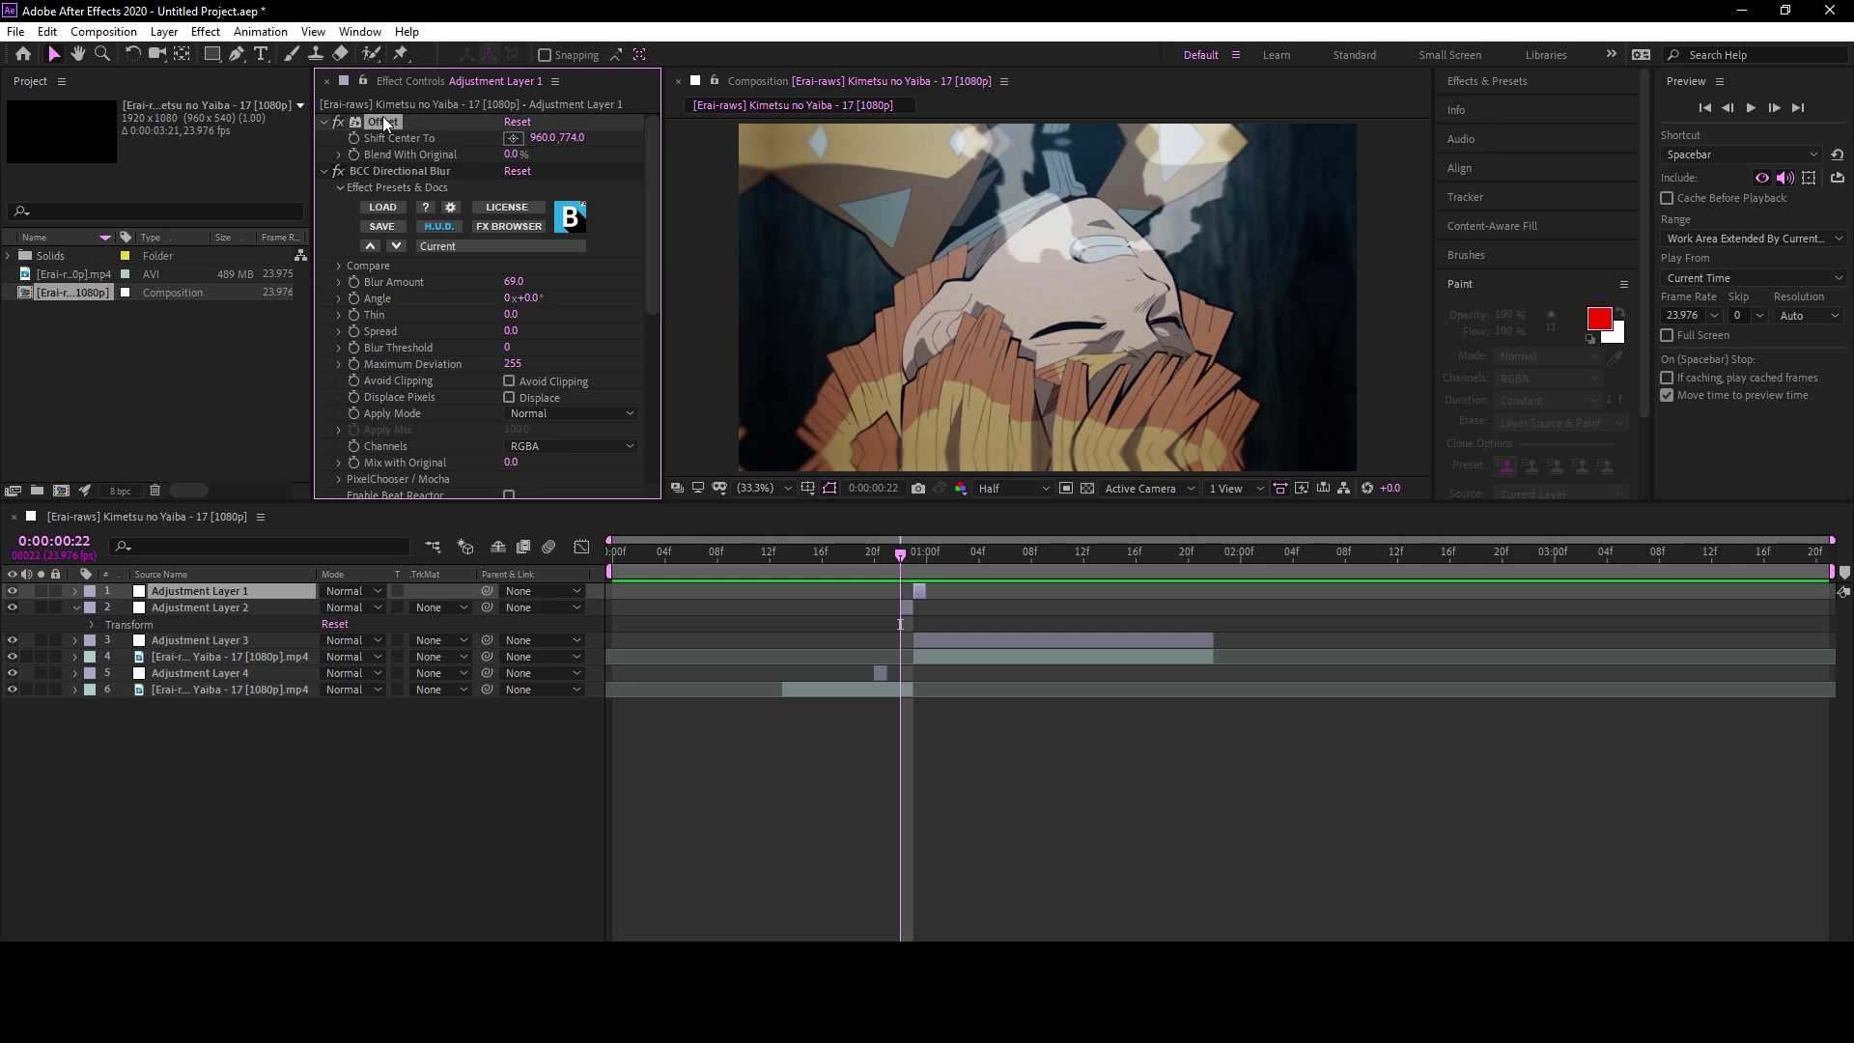
pyautogui.scroll(-1, 386, 128)
pyautogui.click(392, 120)
pyautogui.press('Delete')
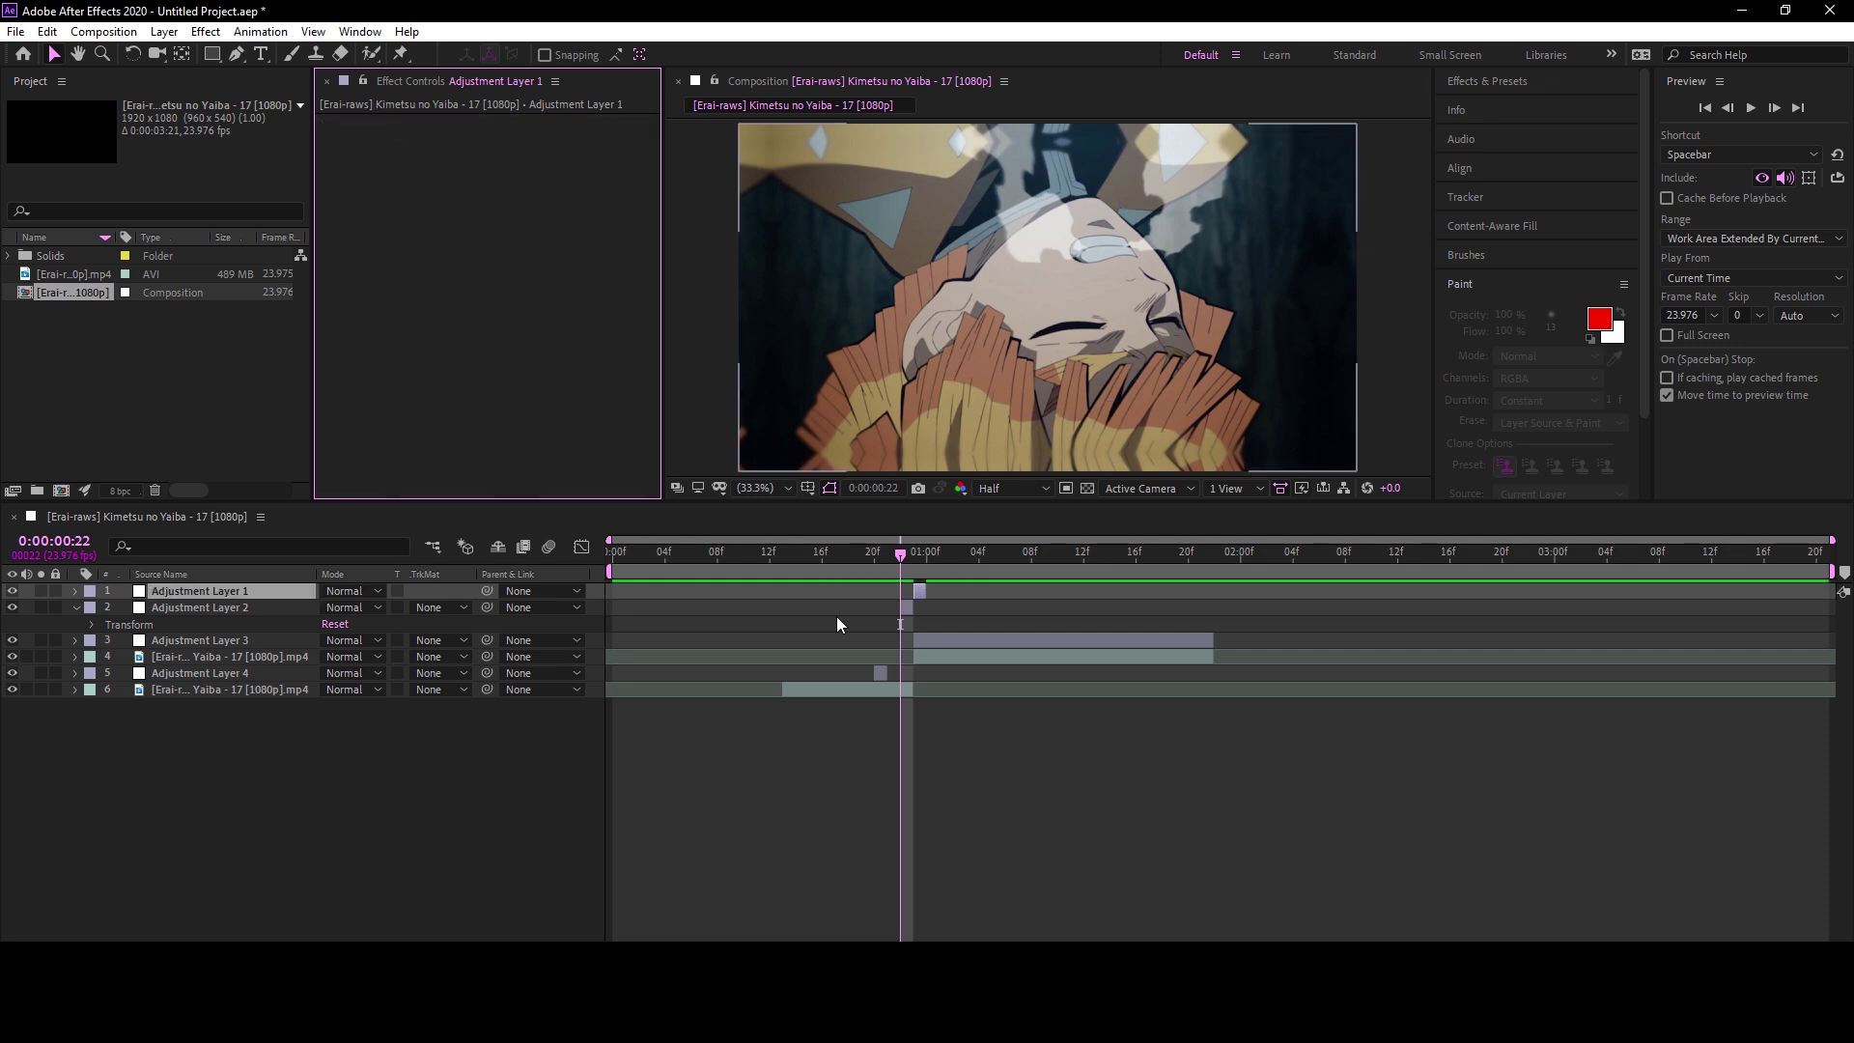
# Apply S_HalfTone to Adjustment Layer 2 with Dots Frequency 150.00
pyautogui.click(906, 611)
pyautogui.hotkey('ctrl', 'space')
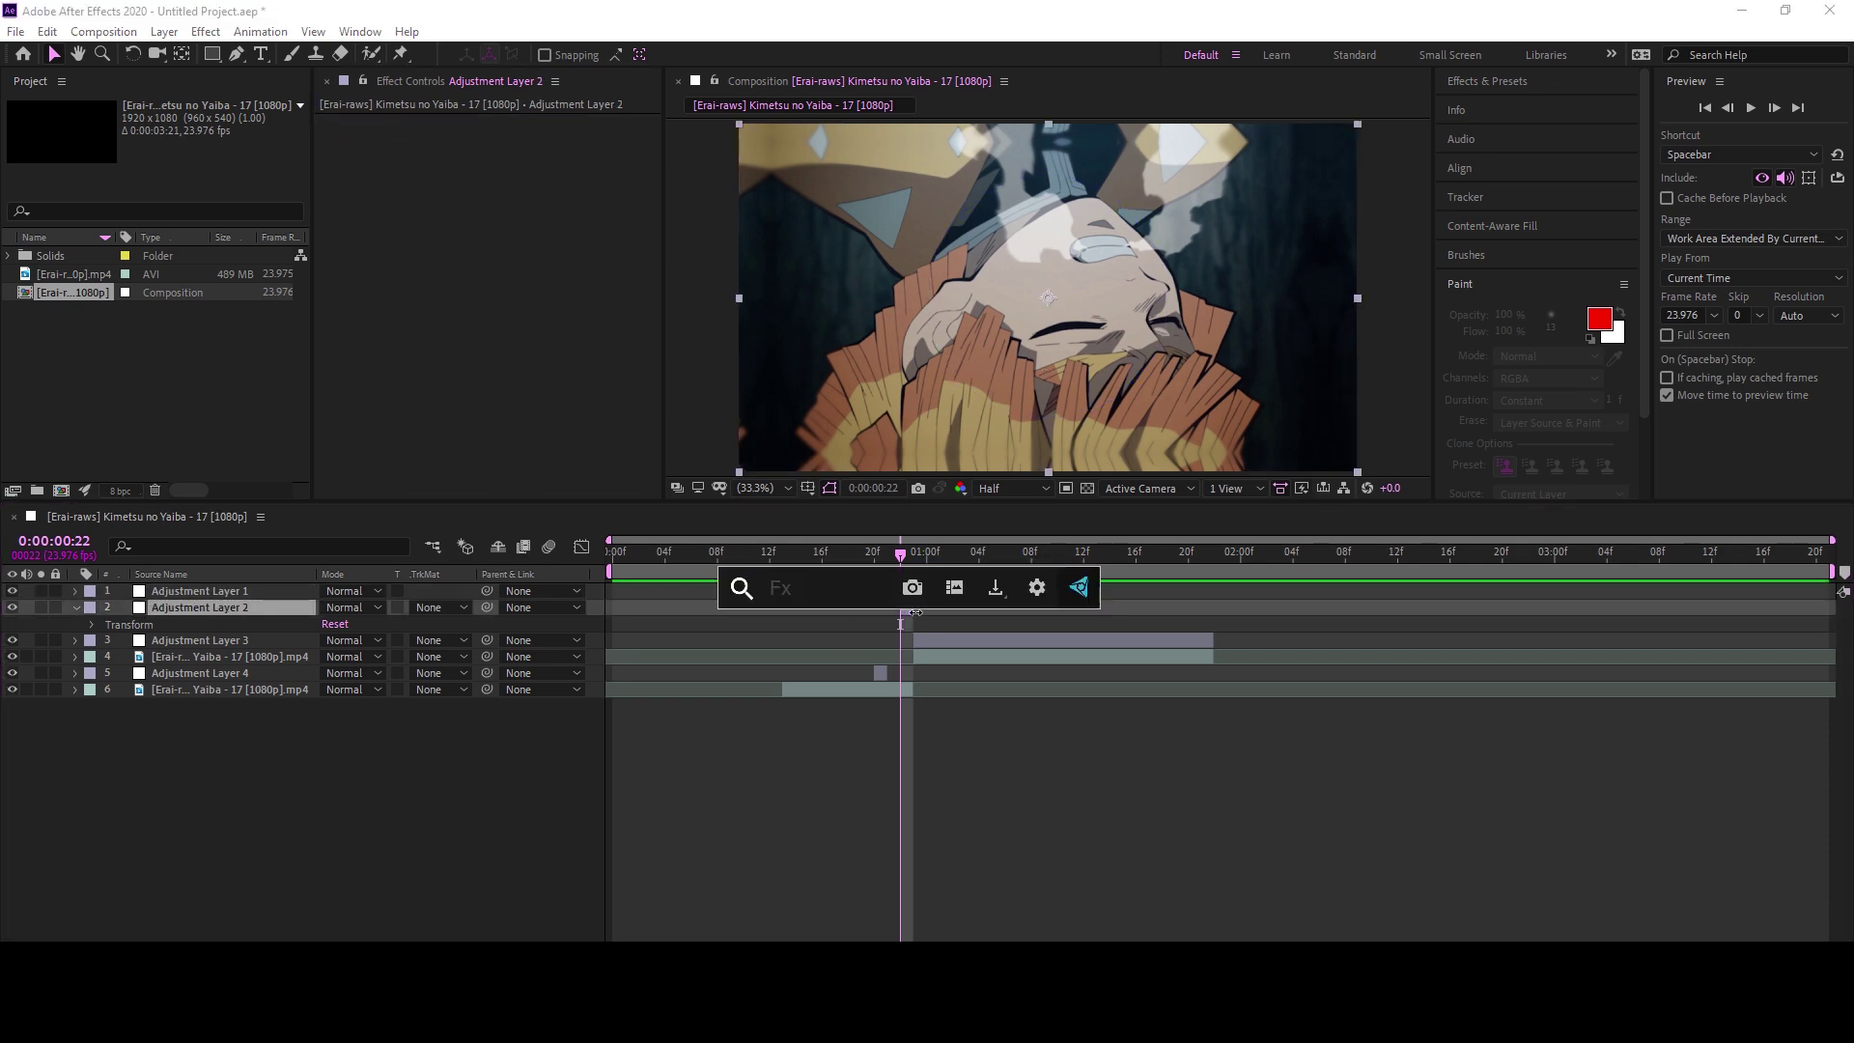
pyautogui.write('halftone')
pyautogui.press('Down')
pyautogui.press('Down')
pyautogui.press('Return')
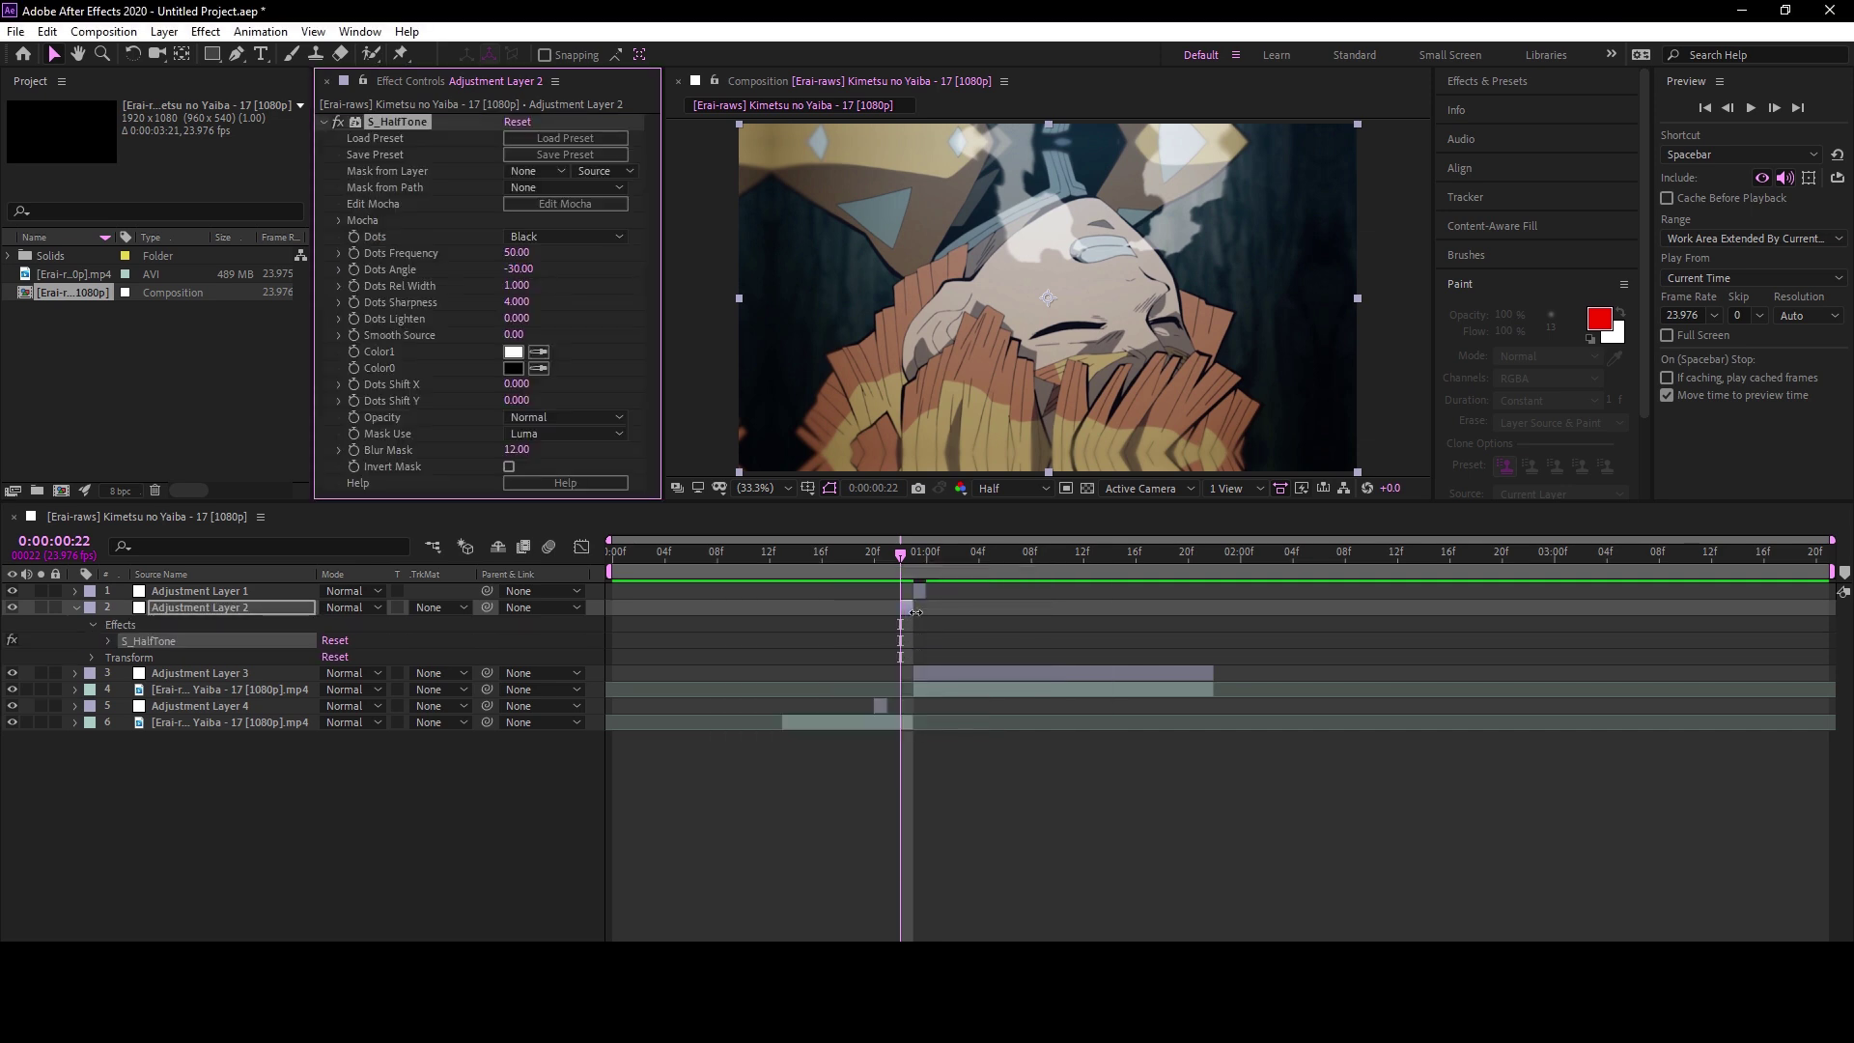
pyautogui.moveTo(524, 255)
pyautogui.mouseDown()
pyautogui.moveTo(495, 268)
pyautogui.moveTo(598, 290)
pyautogui.mouseUp()
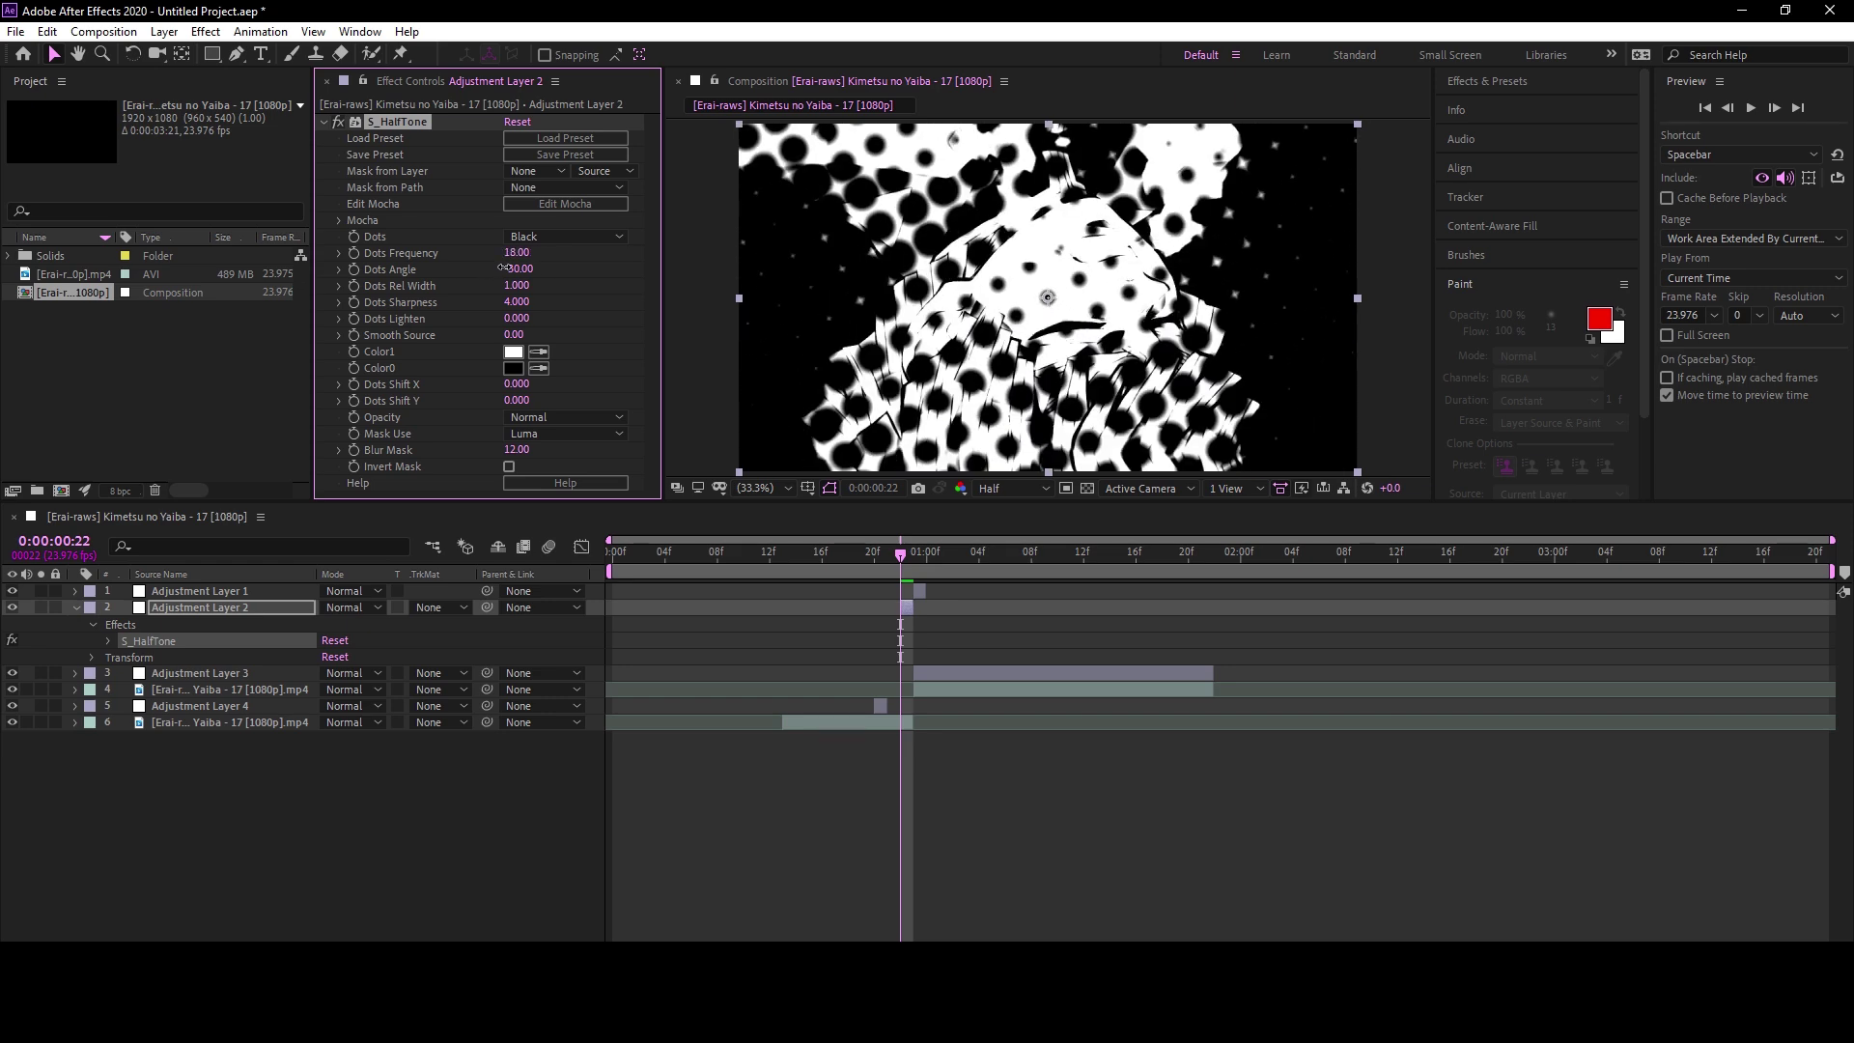
pyautogui.moveTo(598, 290); pyautogui.dragTo(920, 585)
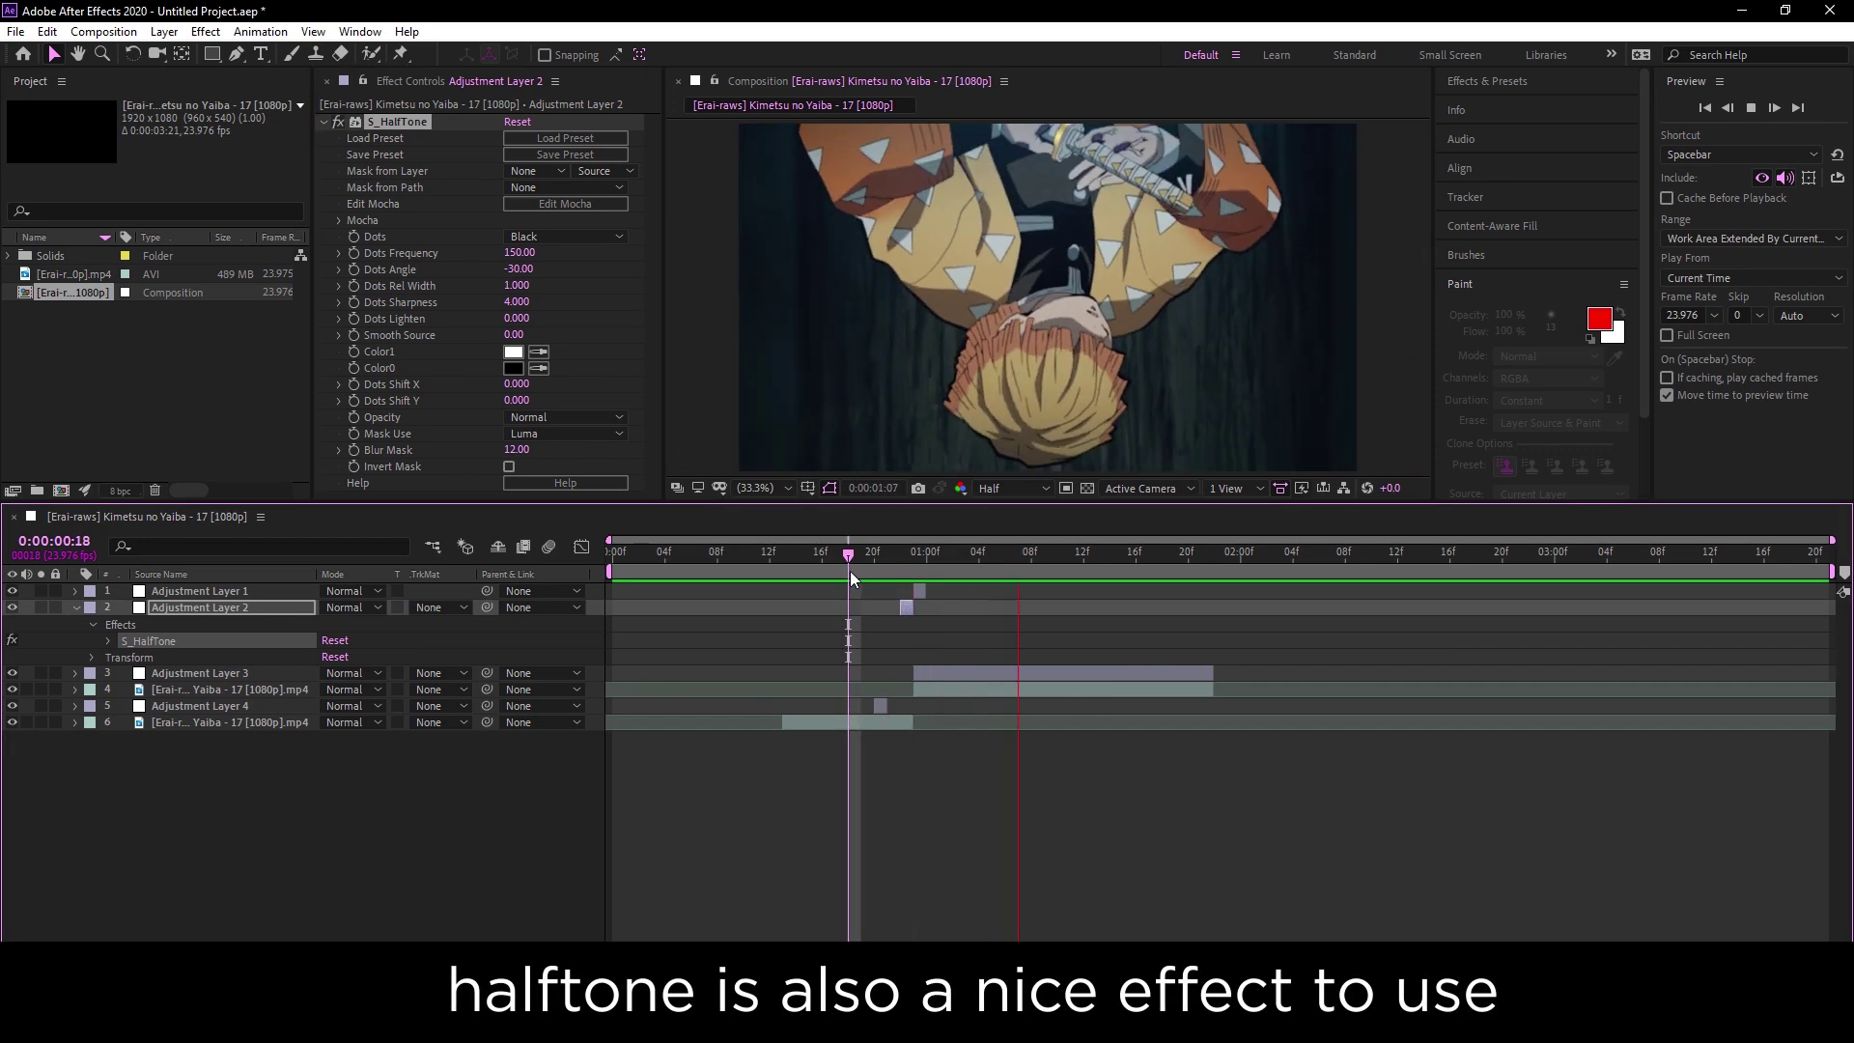
pyautogui.click(919, 589)
pyautogui.click(910, 554)
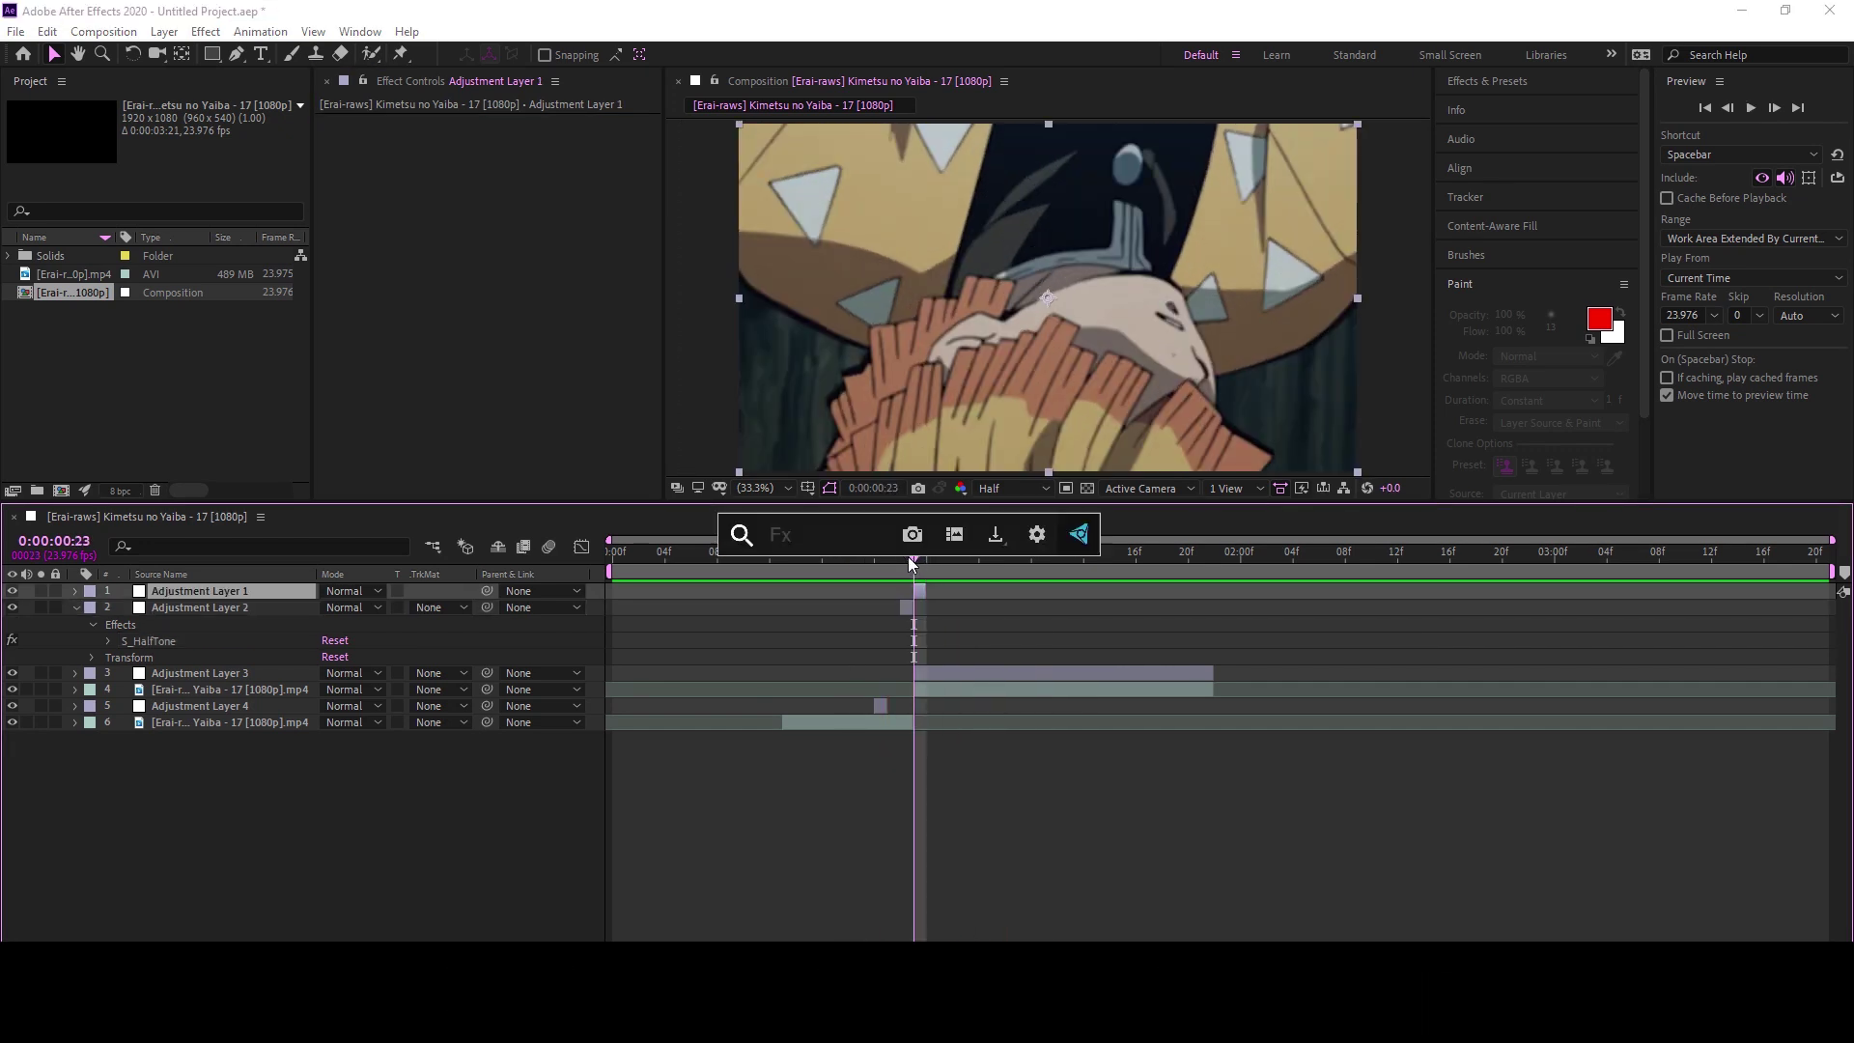
# Browse effects for Adjustment Layer 1 without applying any, and check the frame at 1:06
pyautogui.click(1512, 81)
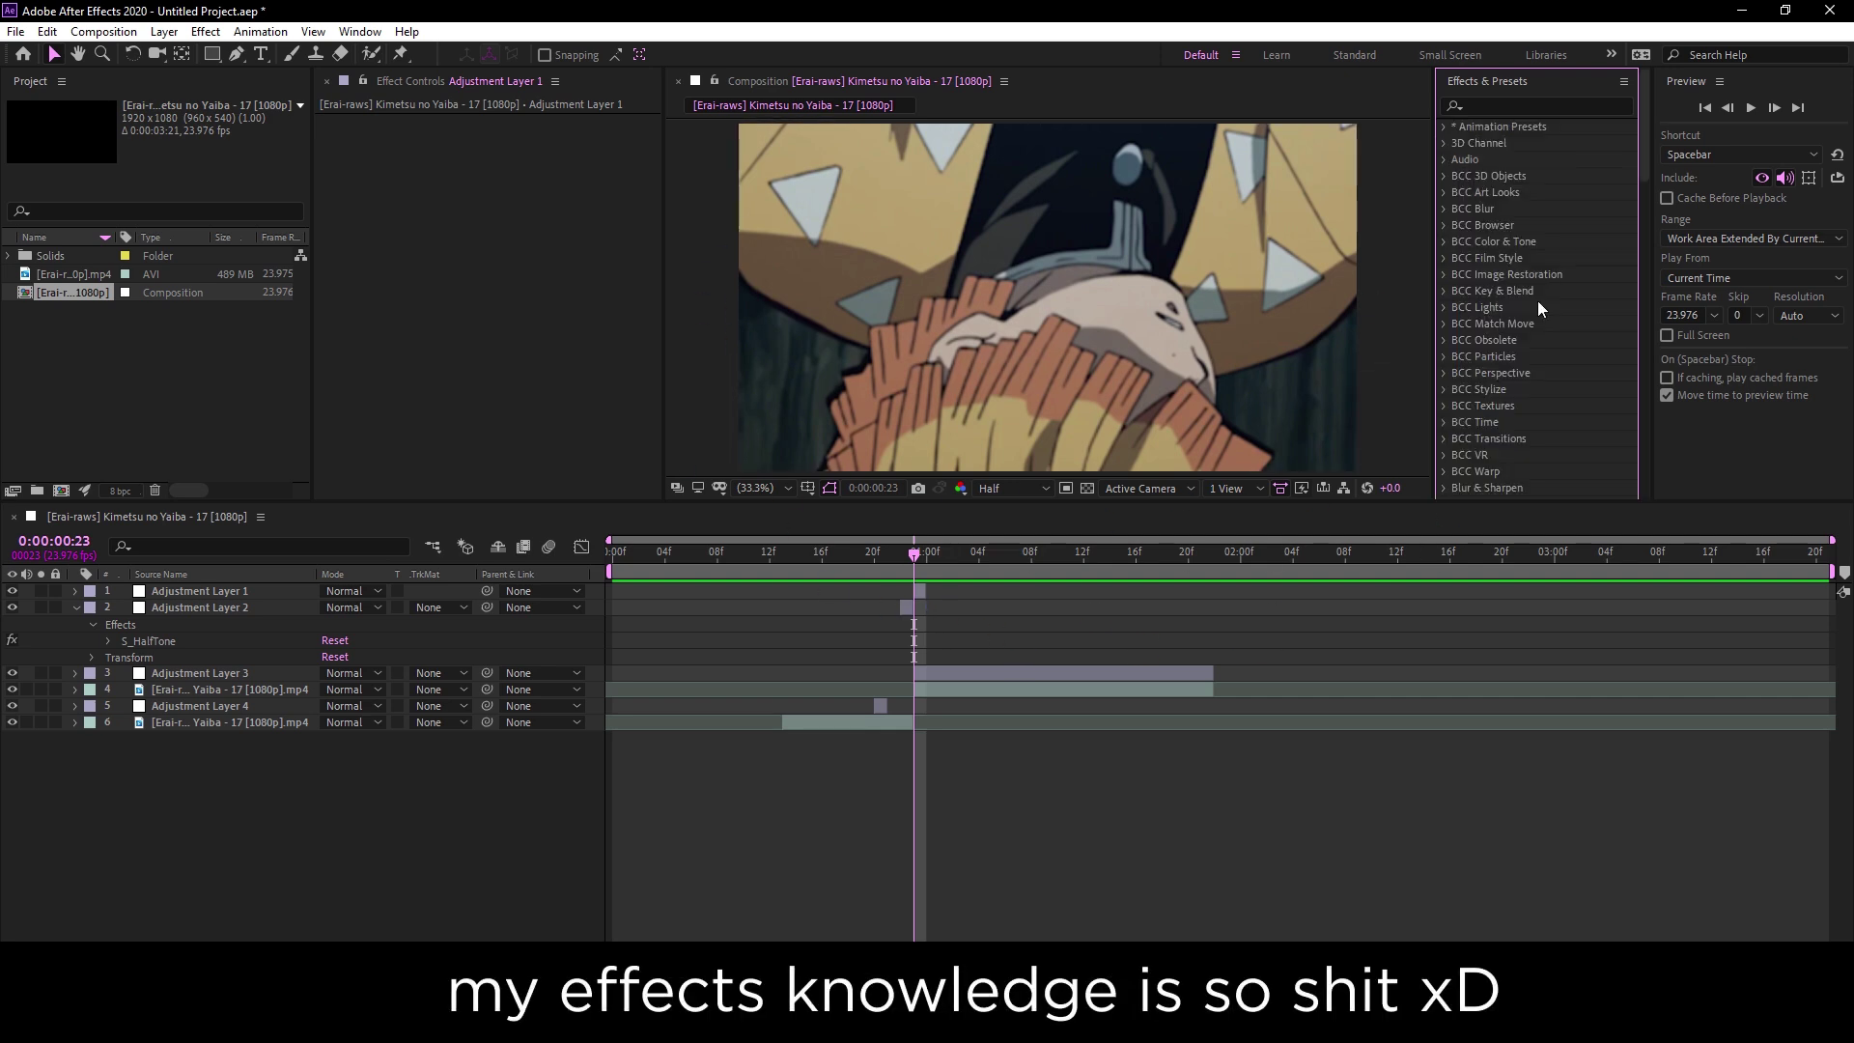
pyautogui.scroll(-5, 1521, 301)
pyautogui.scroll(-3, 1512, 311)
pyautogui.click(923, 591)
pyautogui.hotkey('ctrl', 'space')
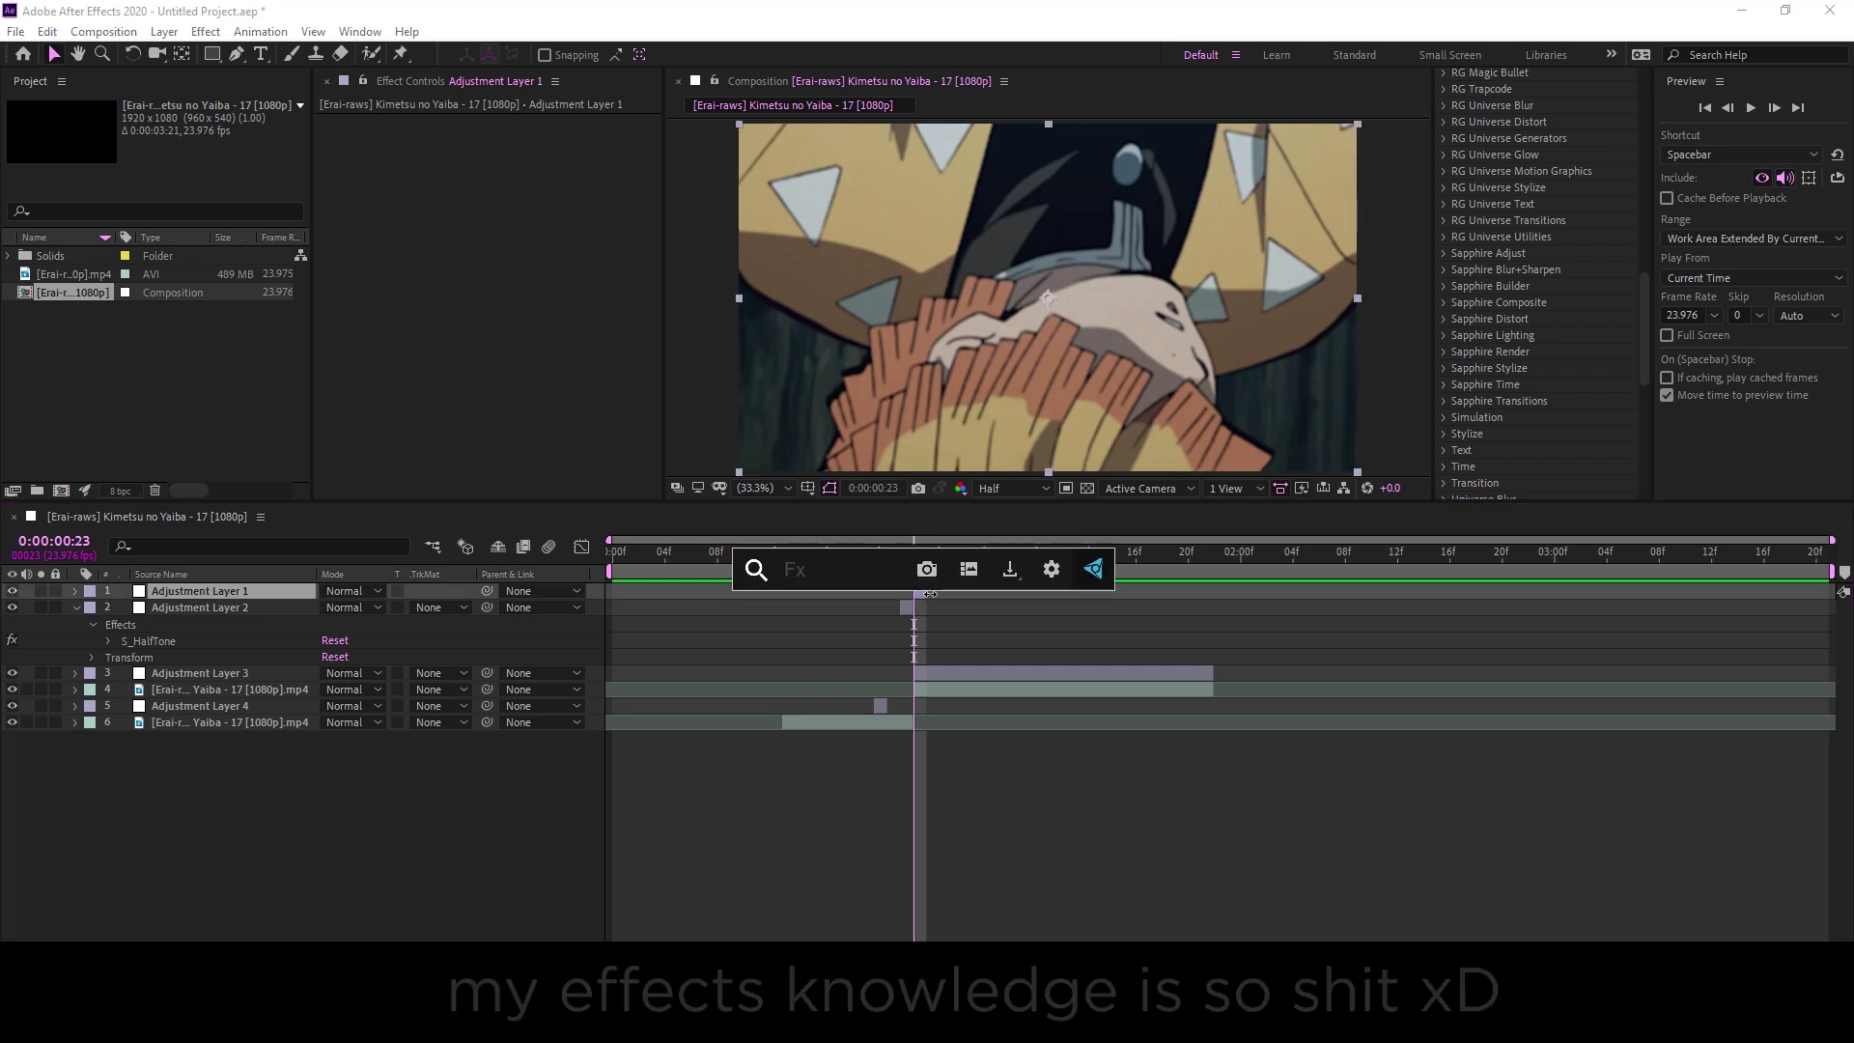
pyautogui.write('uniered')
pyautogui.press('BackSpace')
pyautogui.press('BackSpace')
pyautogui.press('BackSpace')
pyautogui.press('BackSpace')
pyautogui.press('BackSpace')
pyautogui.scroll(-5, 873, 668)
pyautogui.scroll(-5, 855, 692)
pyautogui.scroll(-5, 857, 721)
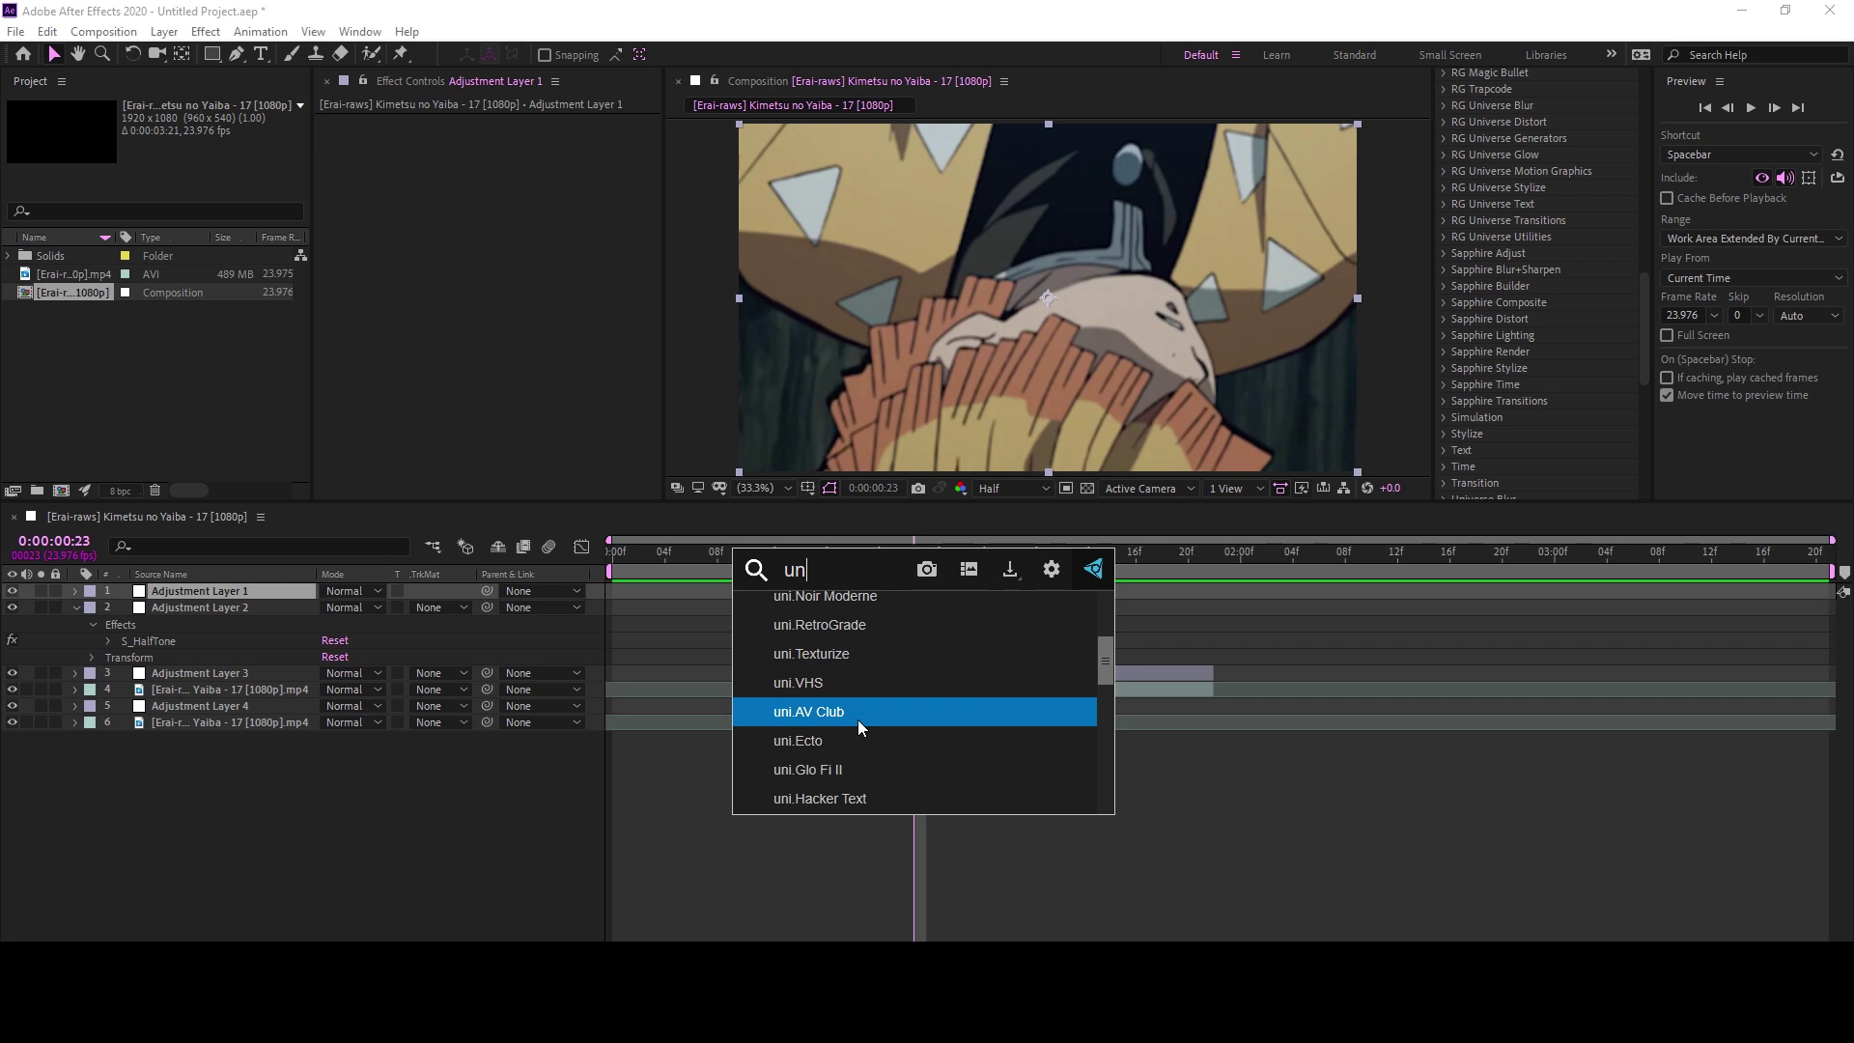
pyautogui.press('Escape')
pyautogui.moveTo(905, 562)
pyautogui.mouseDown()
pyautogui.moveTo(1005, 558)
pyautogui.moveTo(922, 590)
pyautogui.mouseUp()
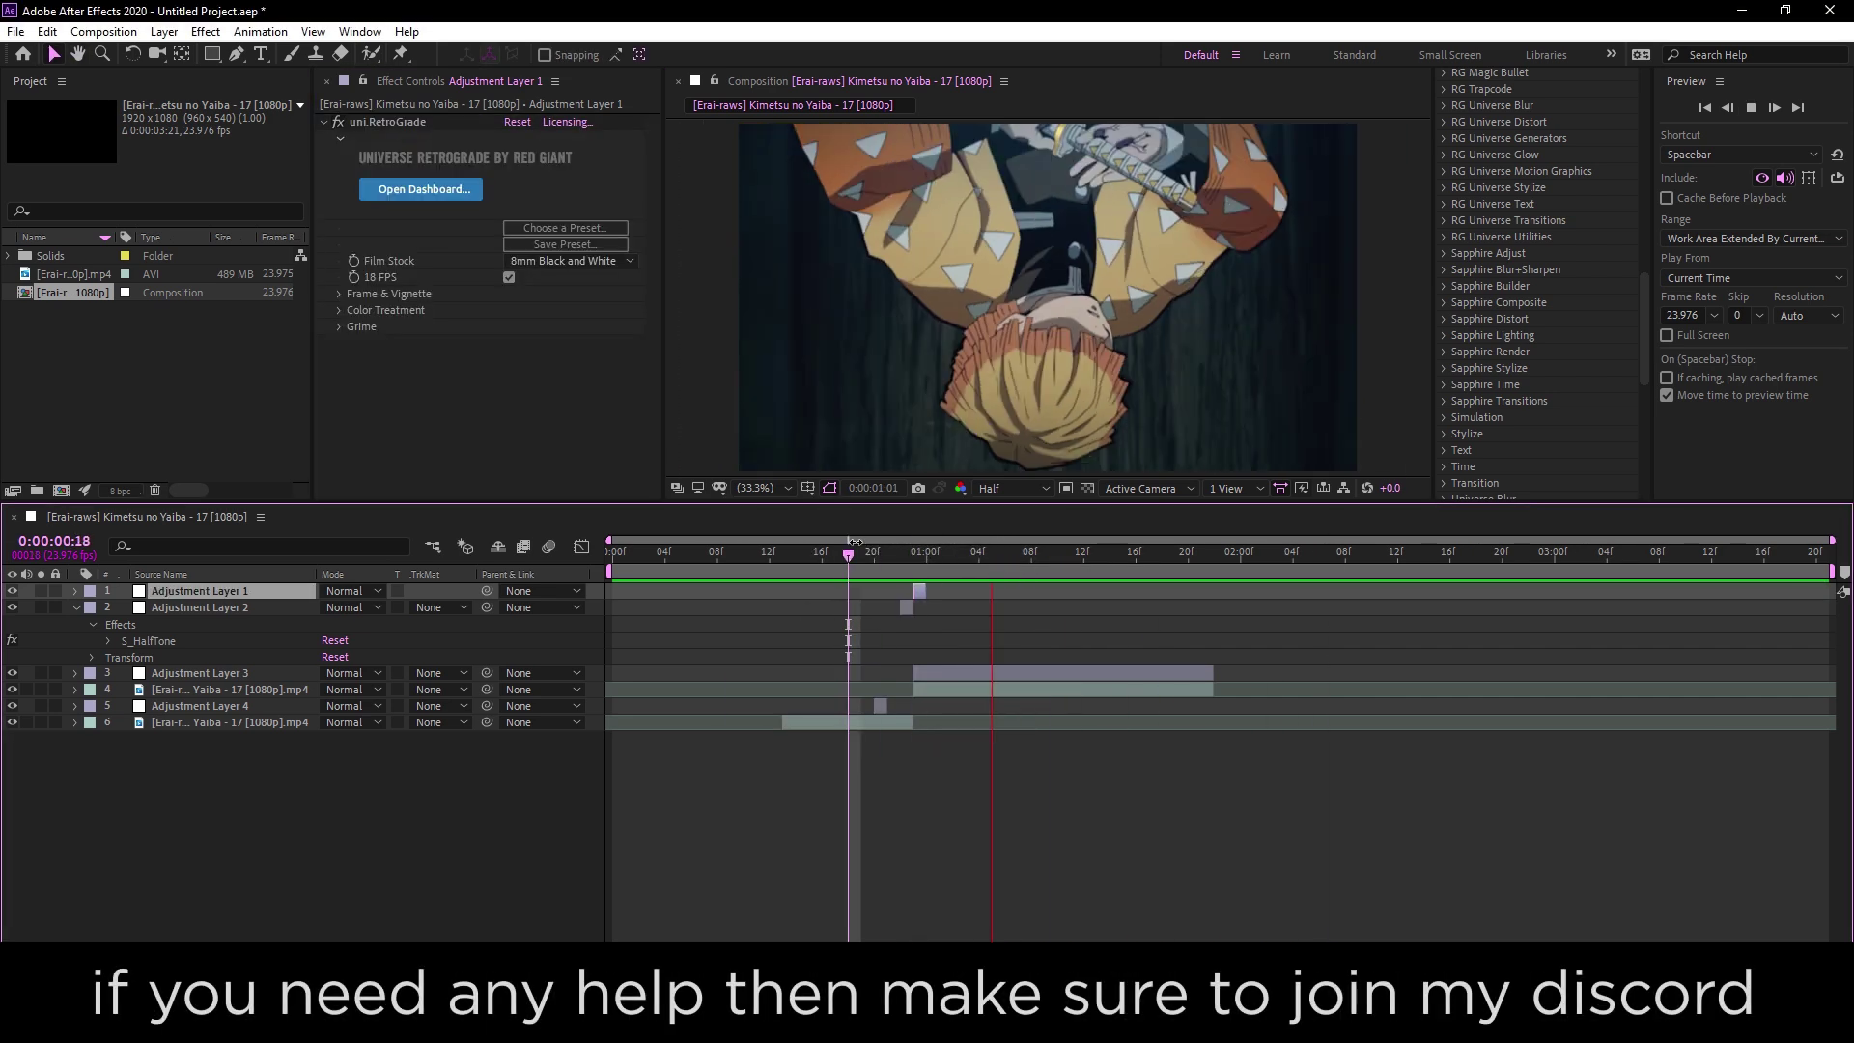
pyautogui.scroll(-5, 1506, 338)
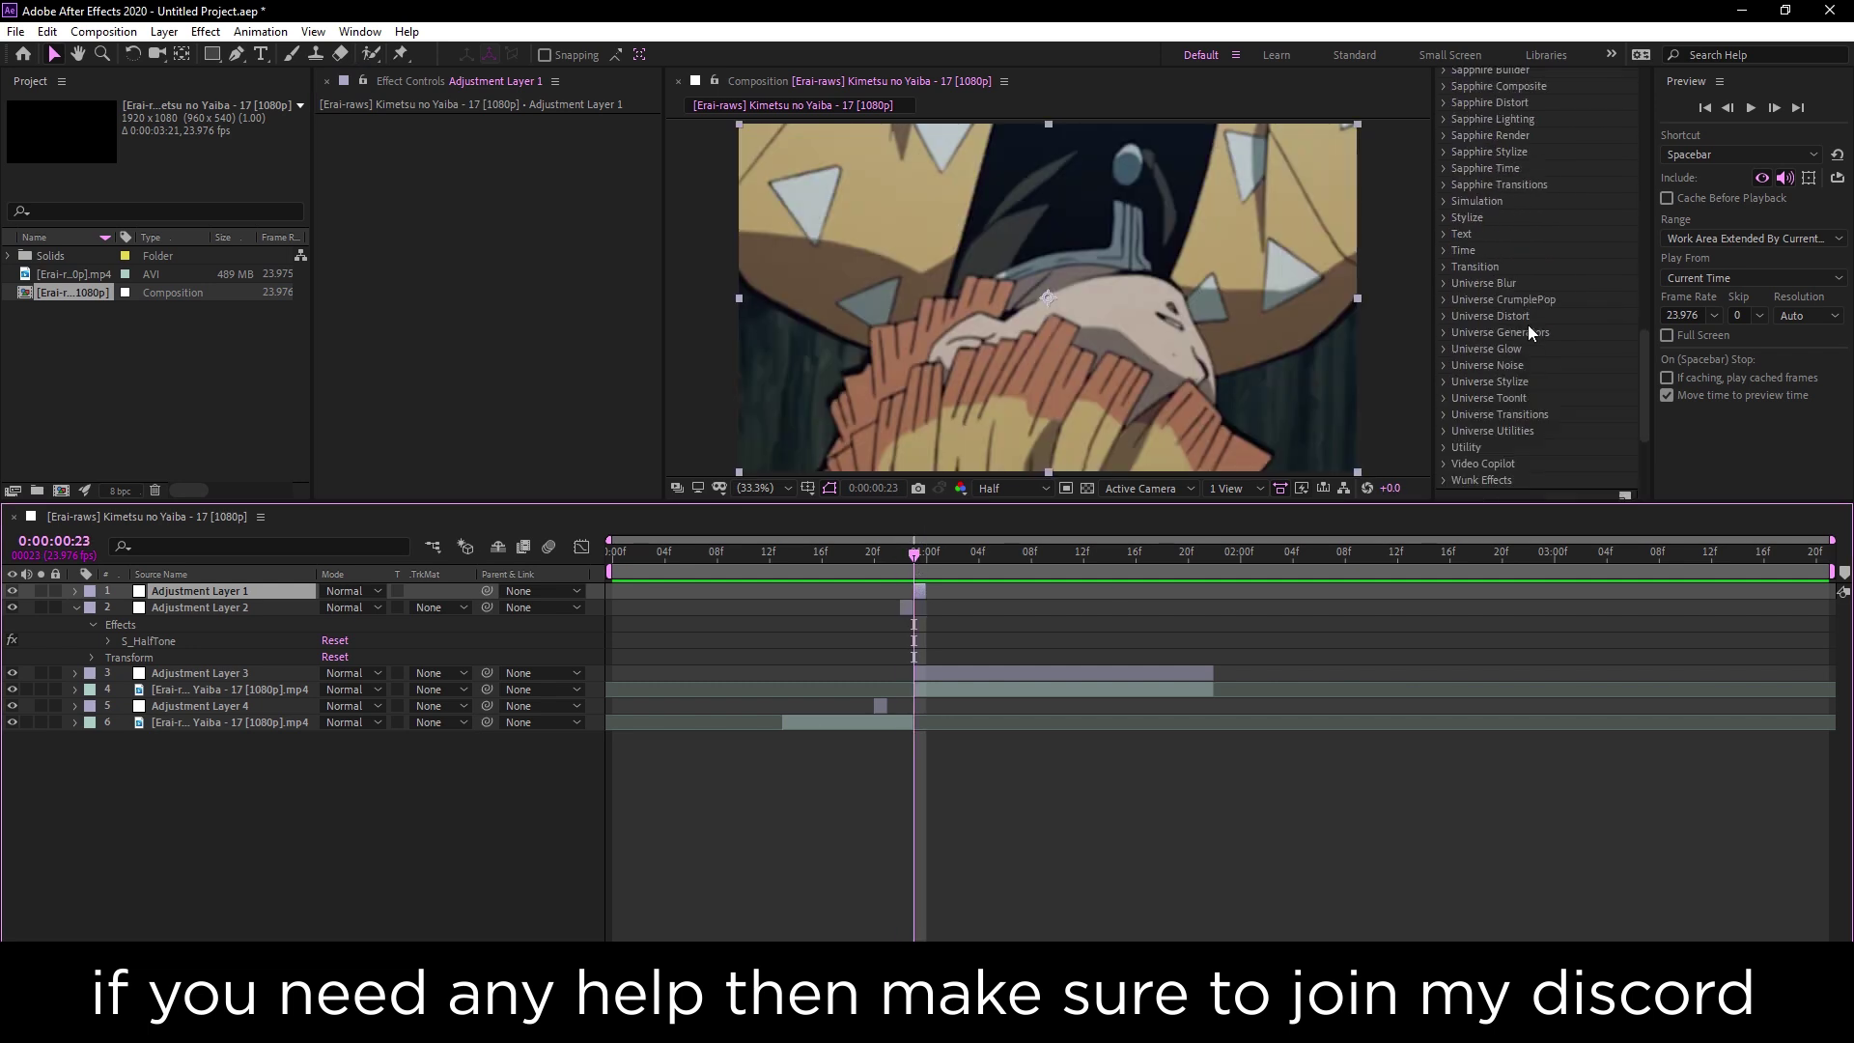
# Try uni.Holomatrix II and S_ClampChroma on Adjustment Layer 1, undoing both
pyautogui.hotkey('ctrl', 'space')
pyautogui.write('uni')
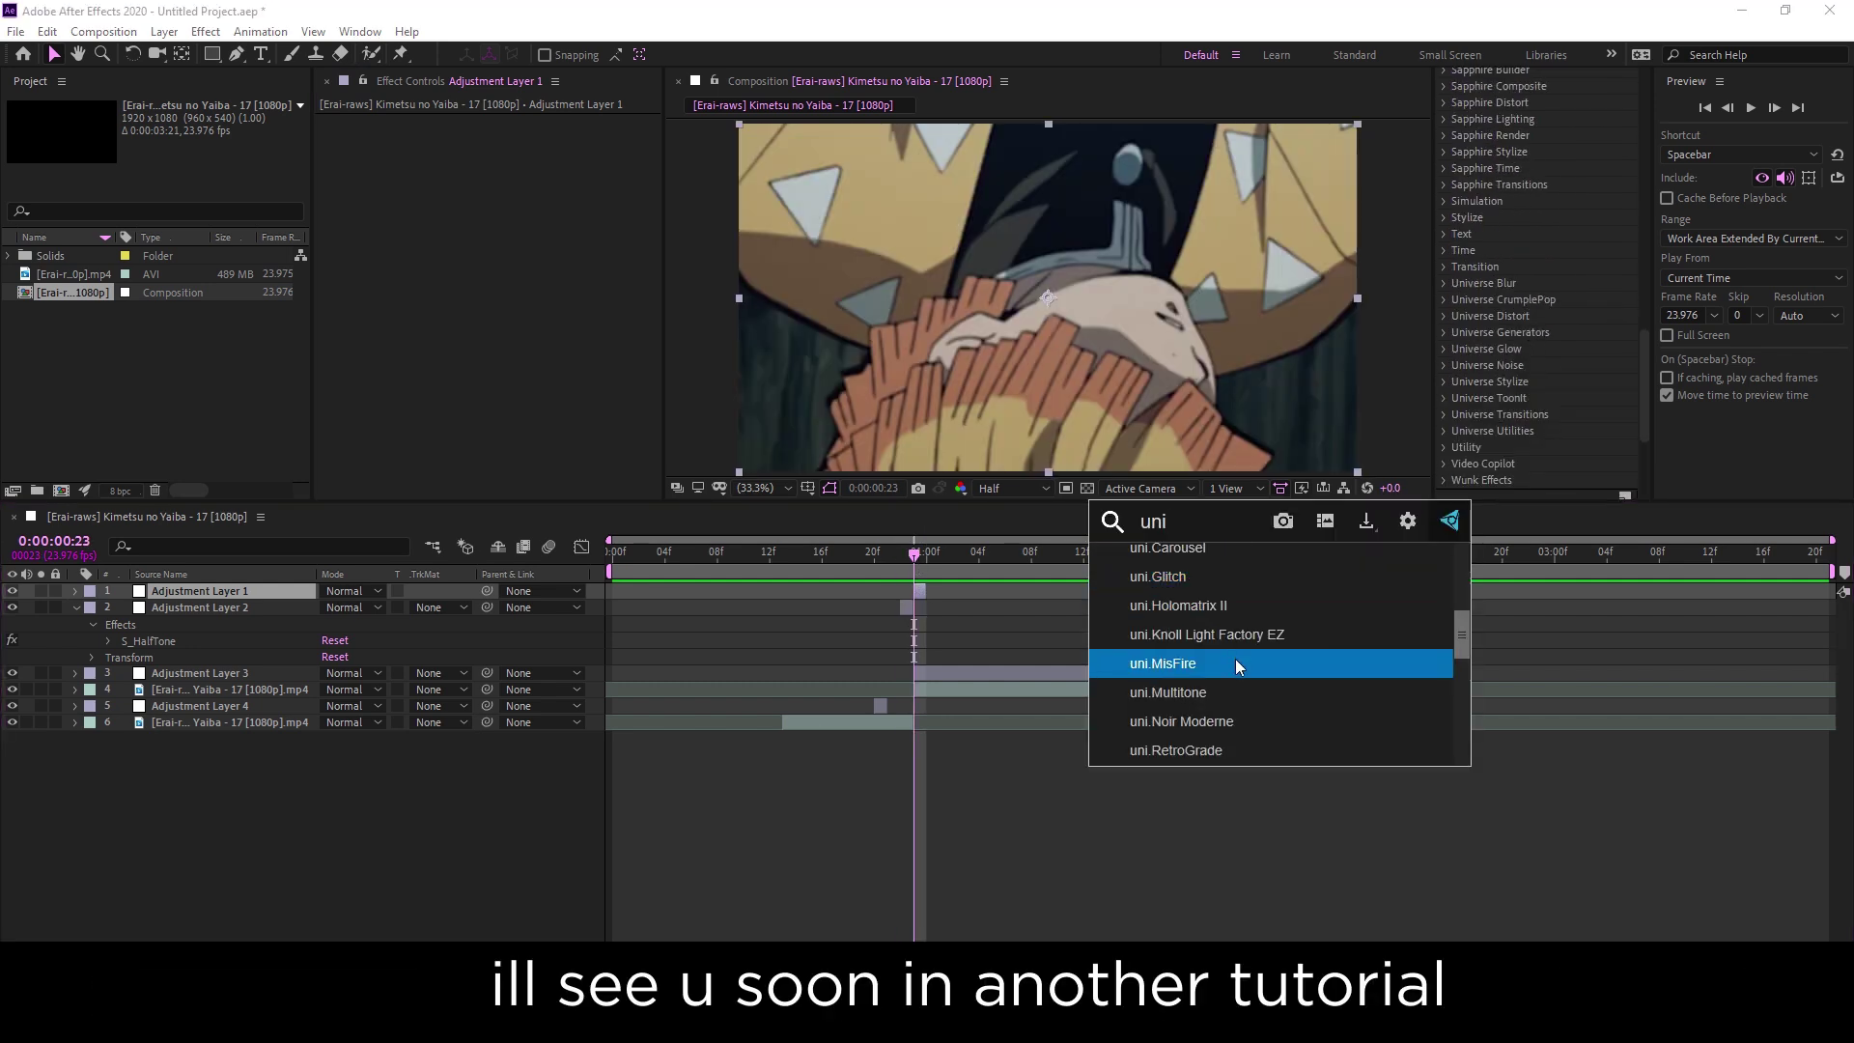
pyautogui.click(1201, 609)
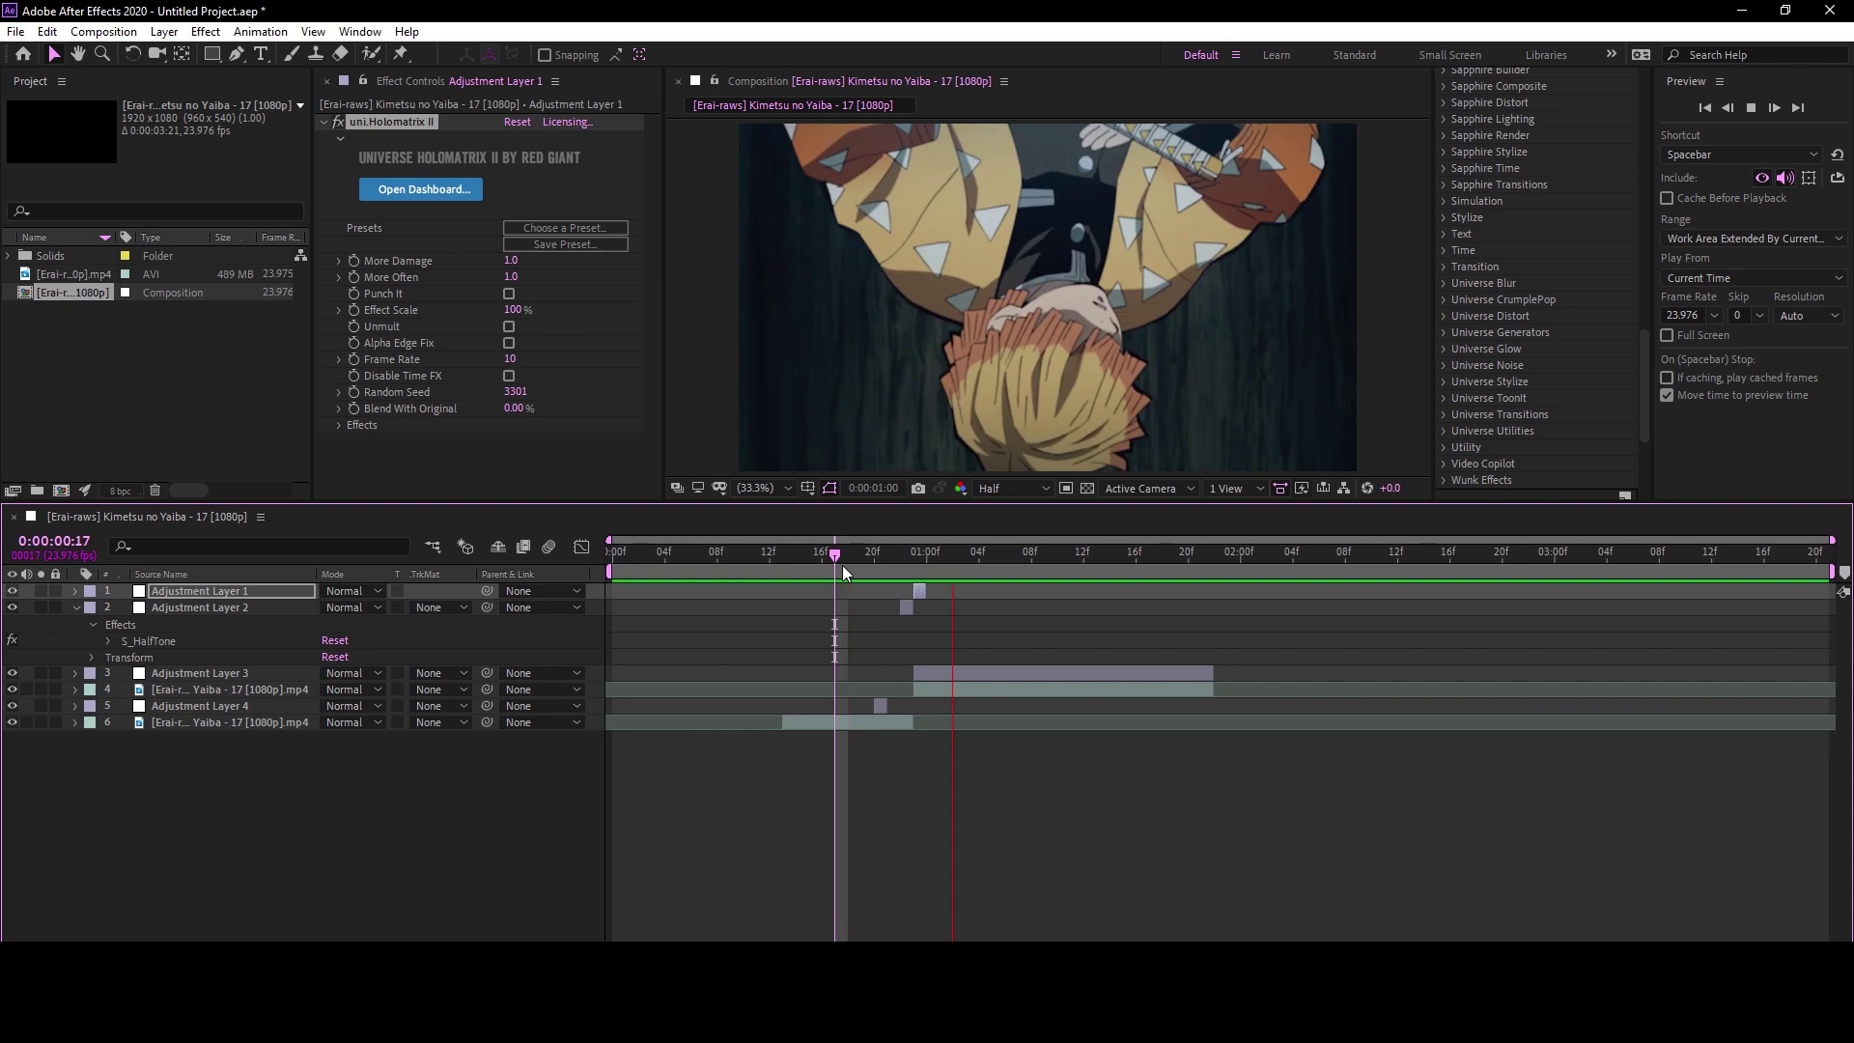
pyautogui.hotkey('ctrl', 'z')
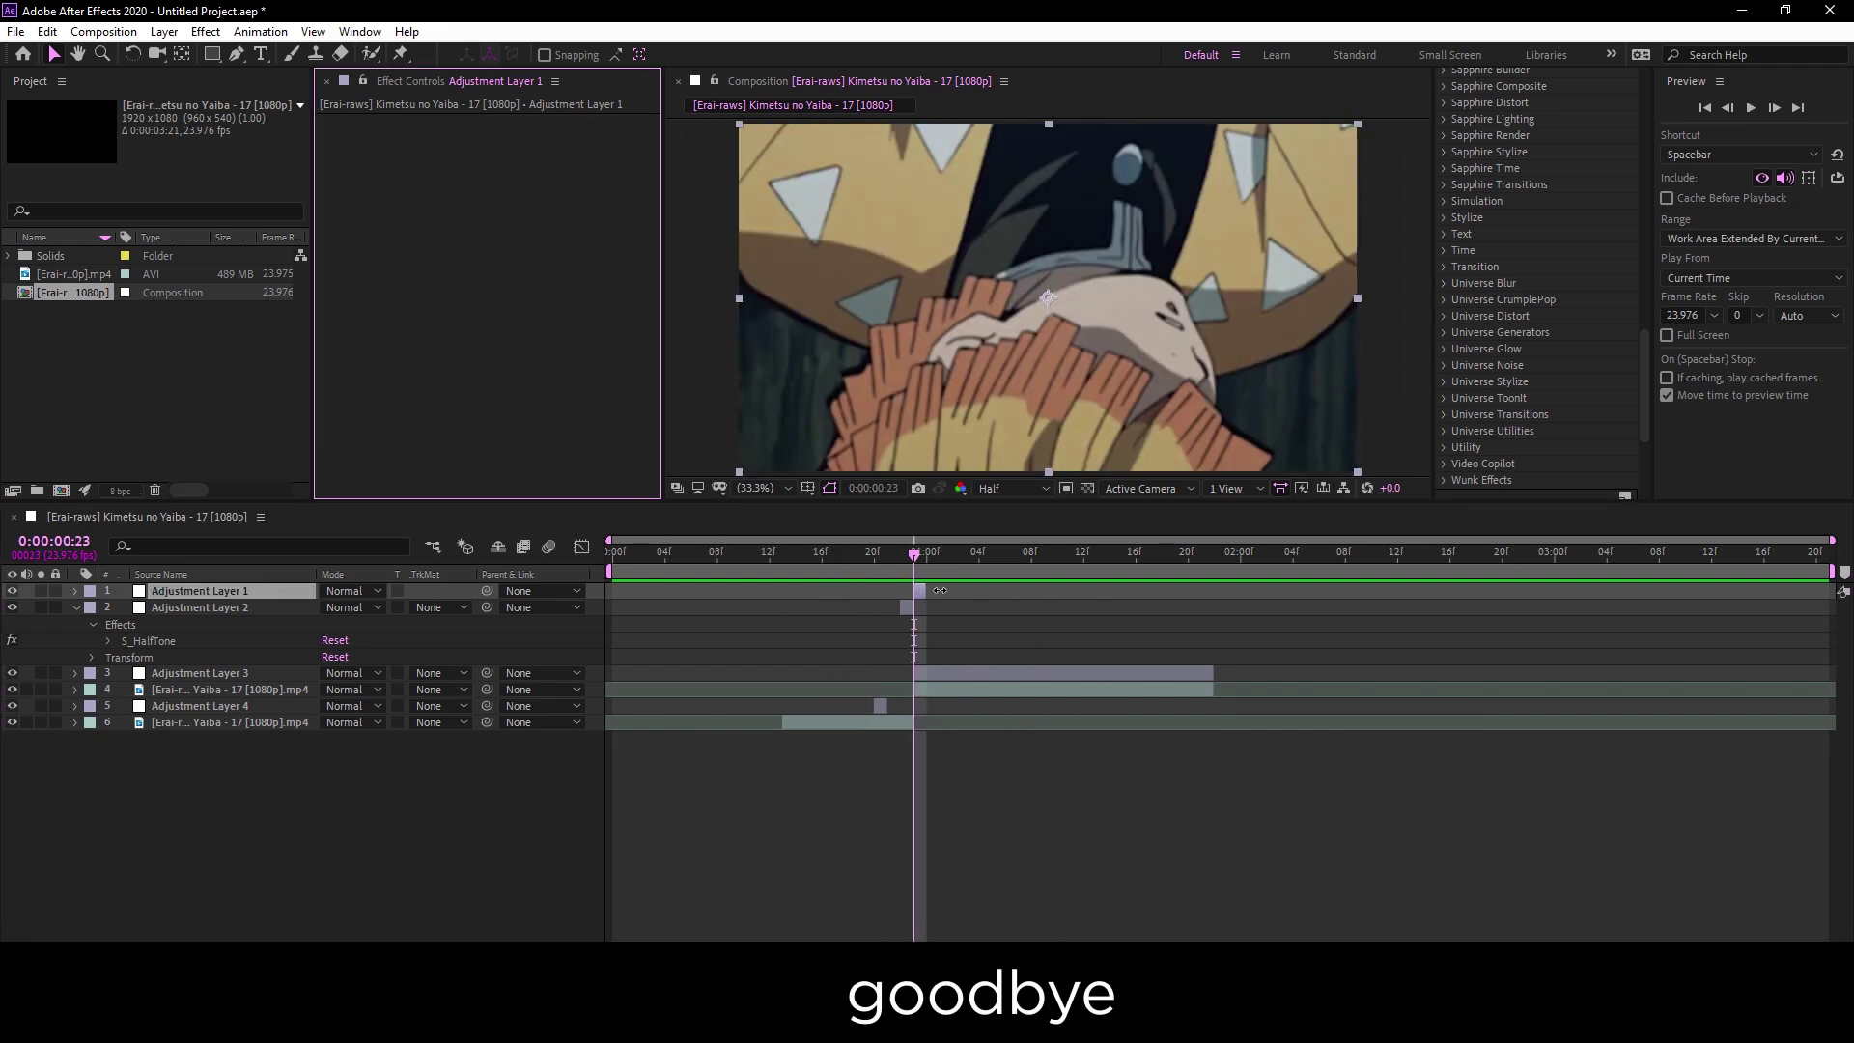
pyautogui.hotkey('ctrl', 'space')
pyautogui.write('s_')
pyautogui.click(869, 652)
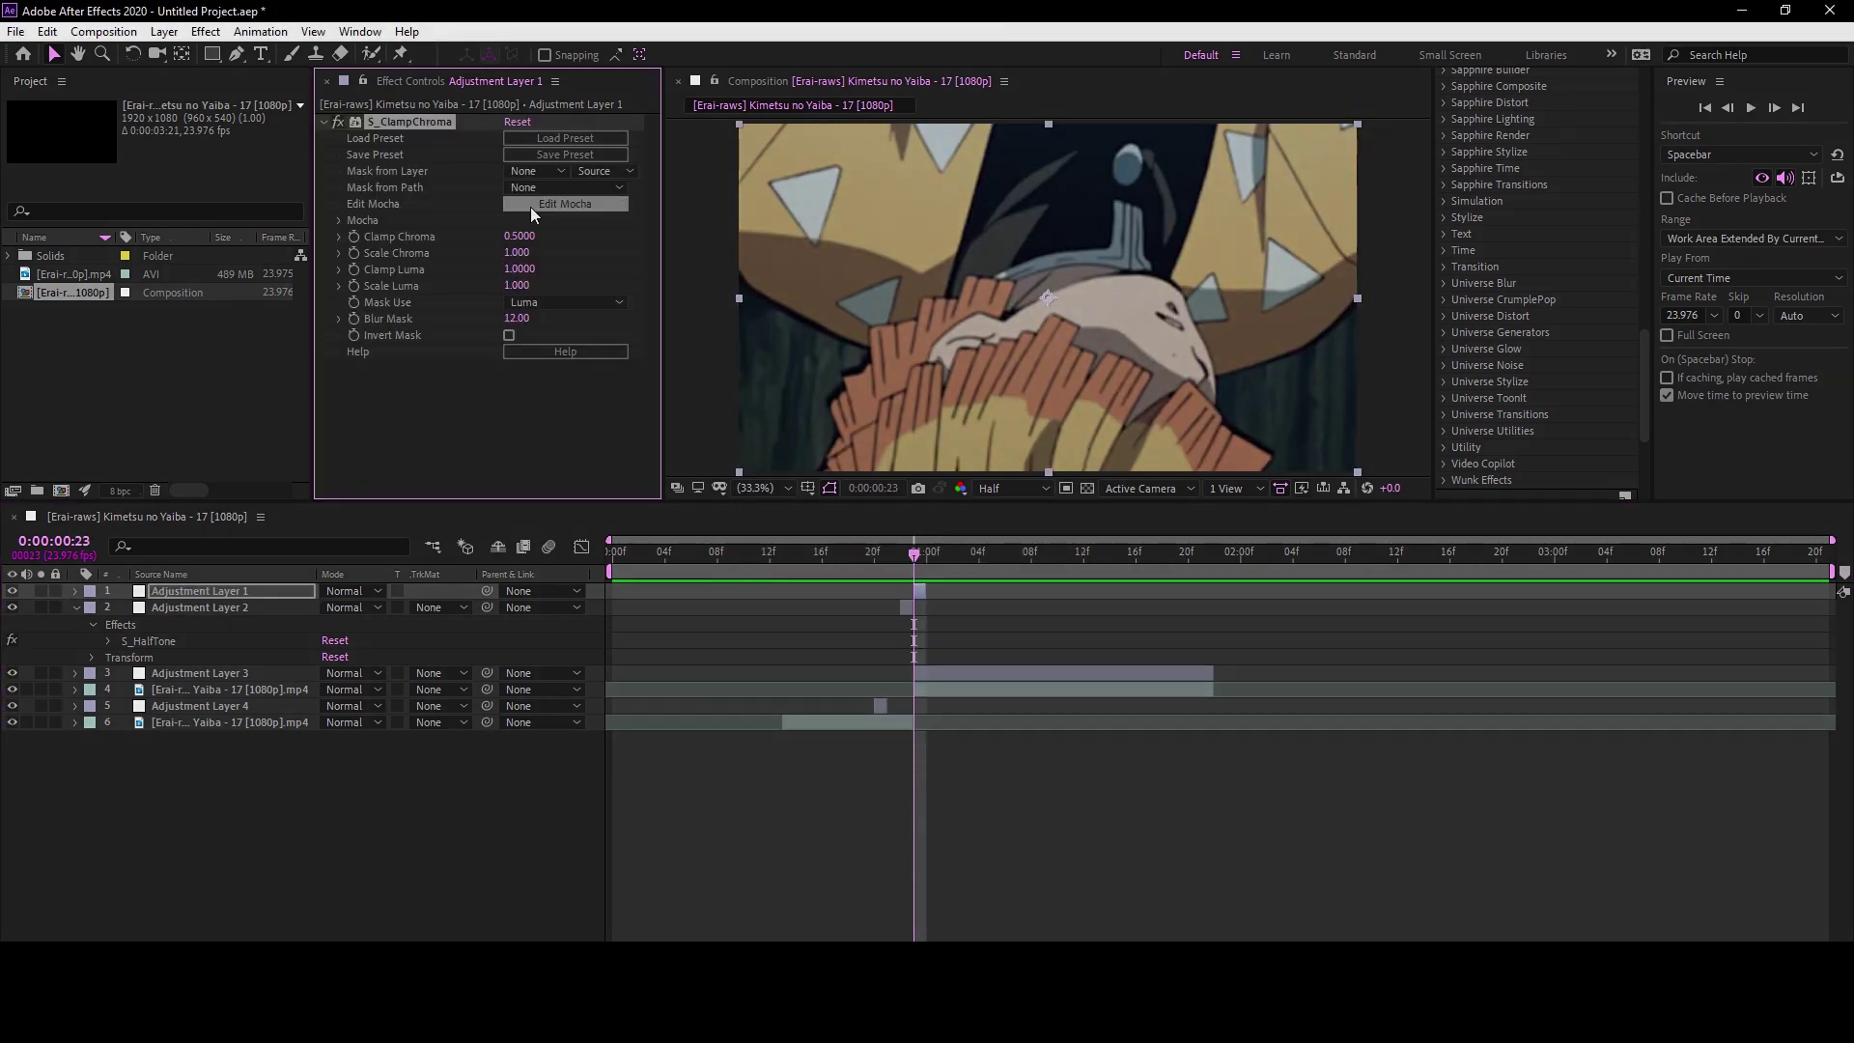
pyautogui.hotkey('ctrl', 'z')
# Apply Tint to Adjustment Layer 1, turning its frame greyscale
pyautogui.hotkey('ctrl', 'space')
pyautogui.write('tint')
pyautogui.press('Return')
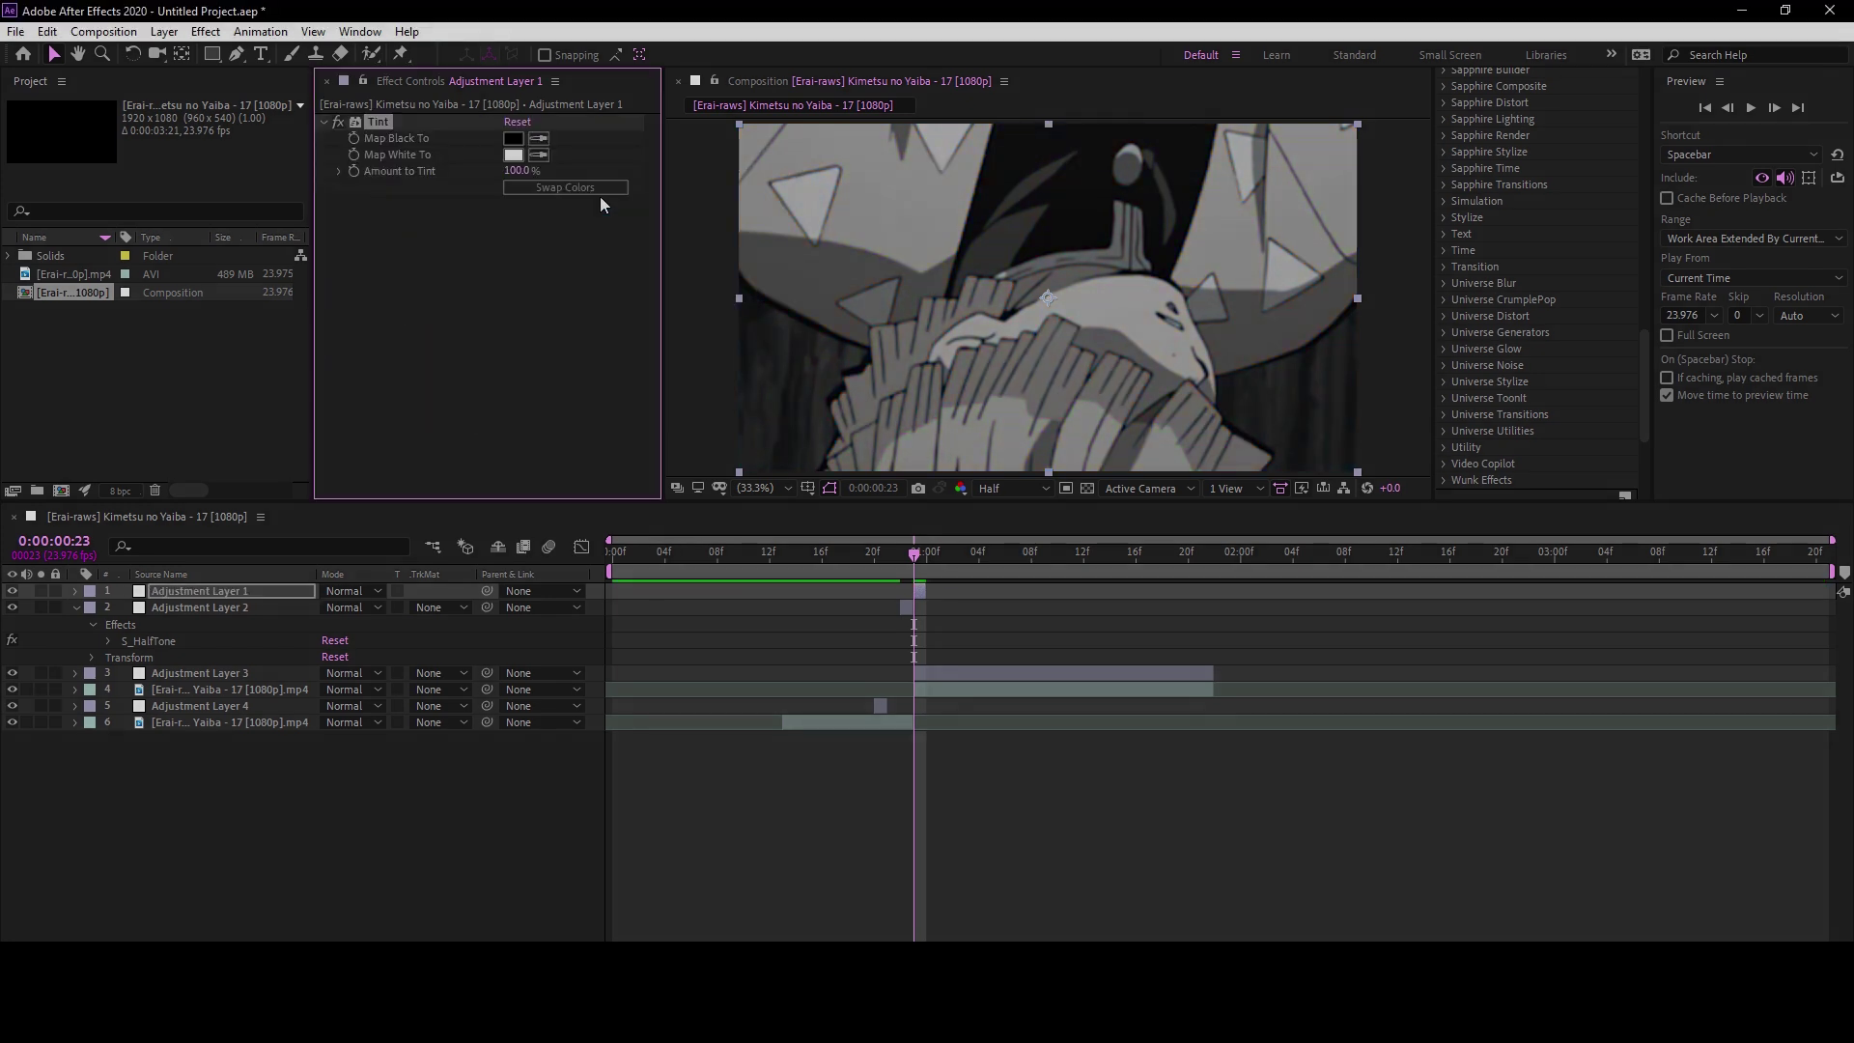
# Swap Tint's black and white colours on Adjustment Layer 1
pyautogui.click(531, 188)
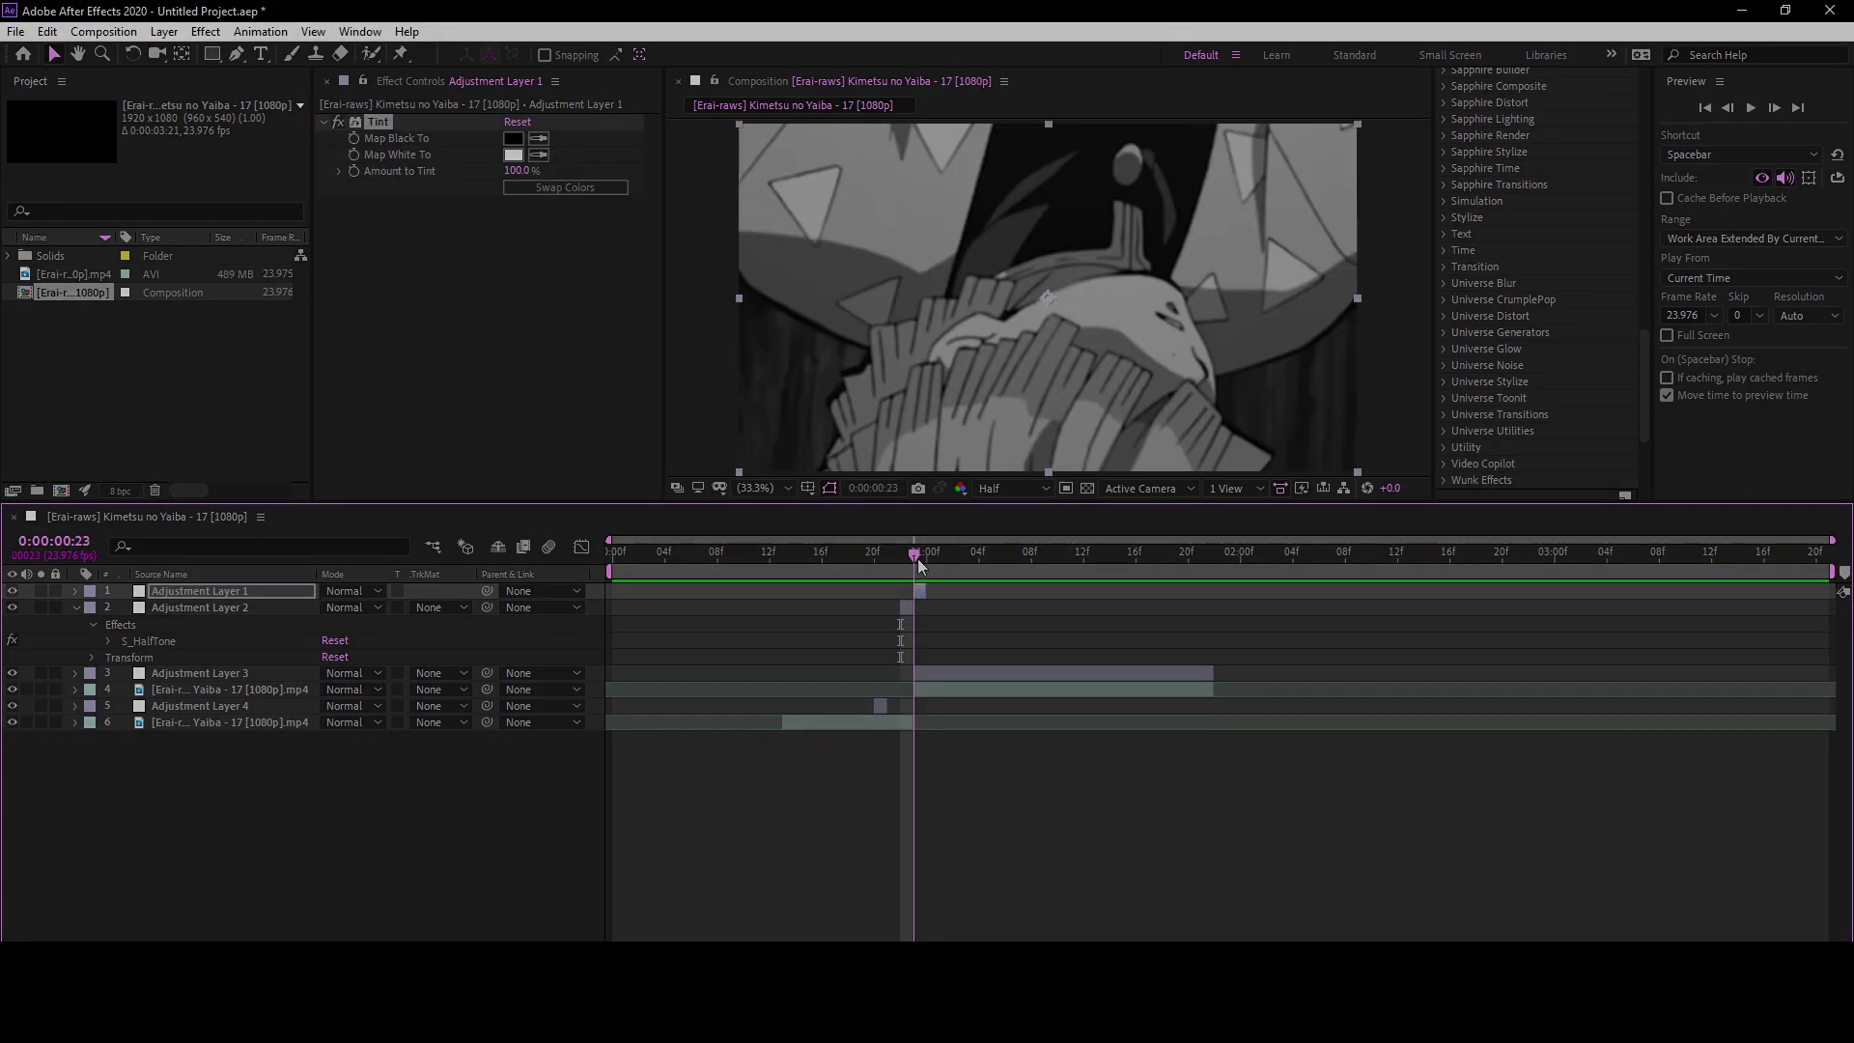
pyautogui.click(926, 554)
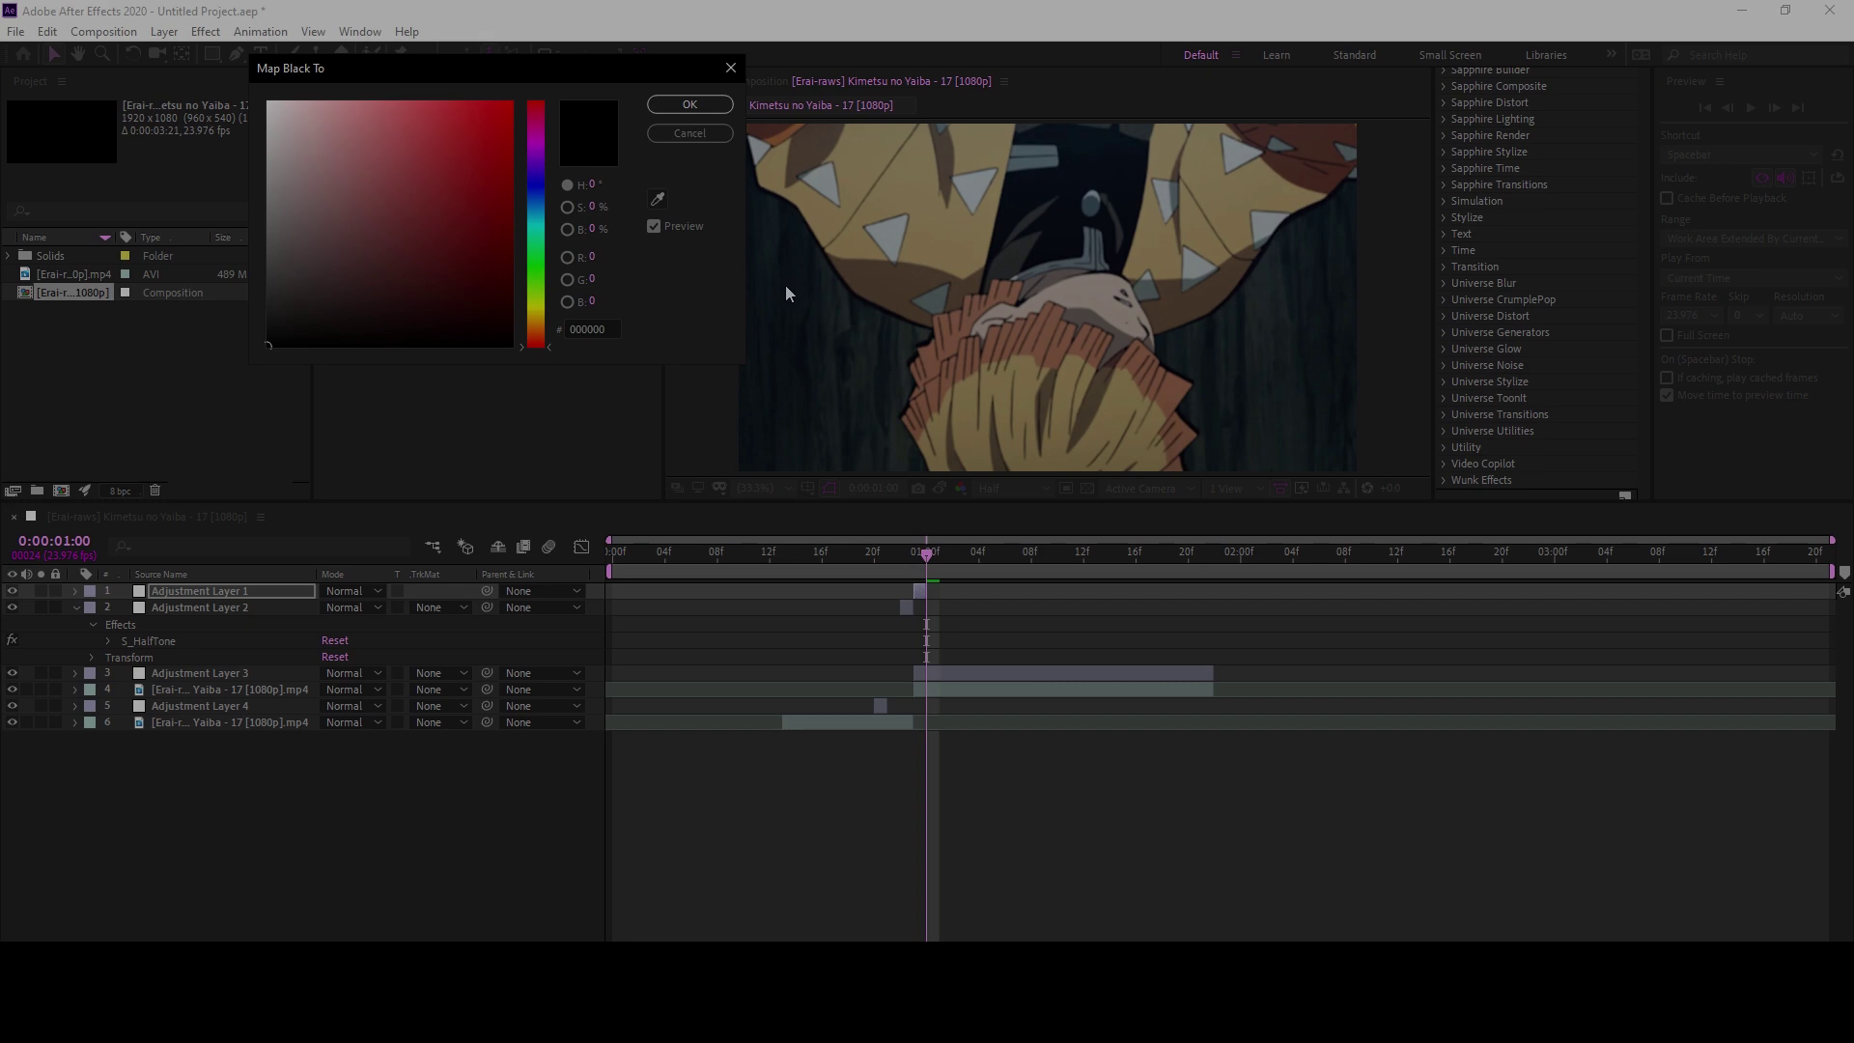
pyautogui.press('Return')
# Add a Sawtooth Wave Warp with height 27 and width 9 to Adjustment Layer 1
pyautogui.hotkey('ctrl', 'space')
pyautogui.write('wave')
pyautogui.press('Down')
pyautogui.press('Return')
pyautogui.click(589, 222)
pyautogui.click(595, 311)
pyautogui.moveTo(523, 232); pyautogui.dragTo(7, 138)
pyautogui.moveTo(724, 552); pyautogui.dragTo(1214, 566)
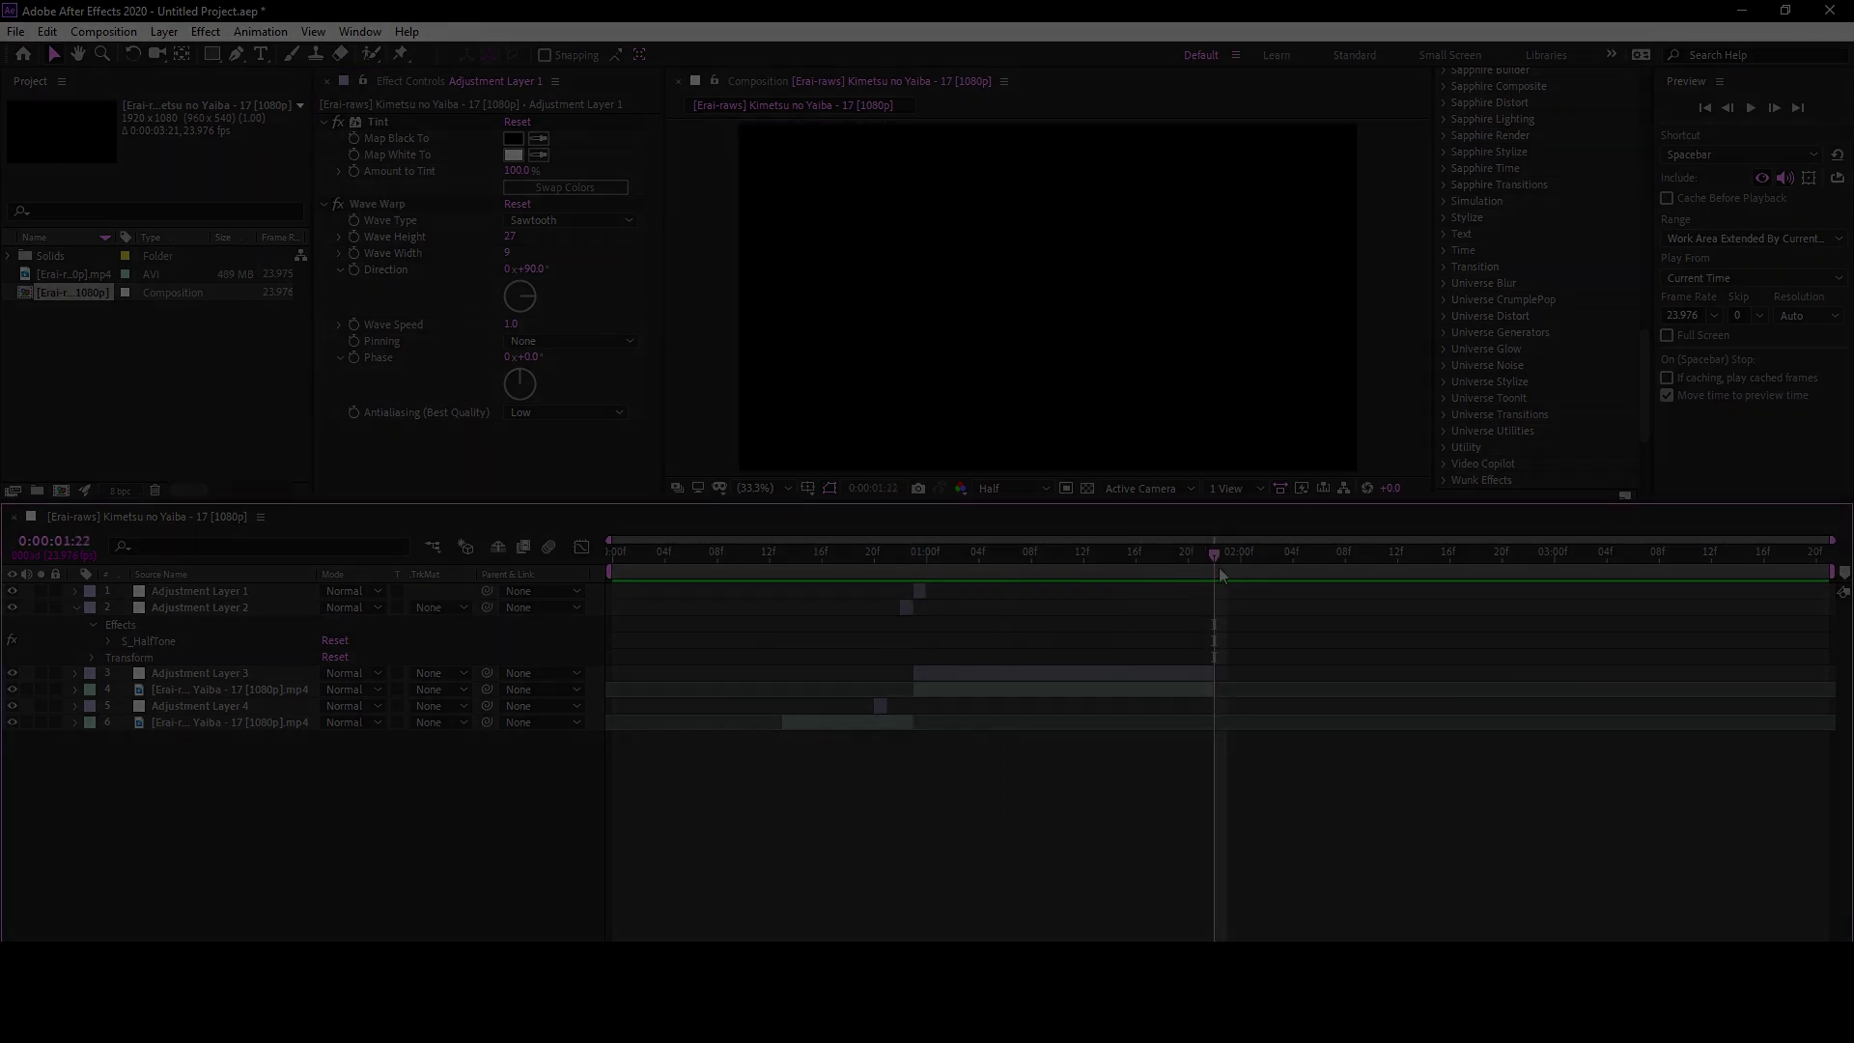
# Paste a shake adjustment layer at 1:22, add Offset and a BCC effect, and preview
pyautogui.hotkey('ctrl', 'v')
pyautogui.hotkey('ctrl', 'space')
pyautogui.press('Return')
pyautogui.hotkey('ctrl', 'space')
pyautogui.write('bc')
pyautogui.press('Return')
pyautogui.press('space')
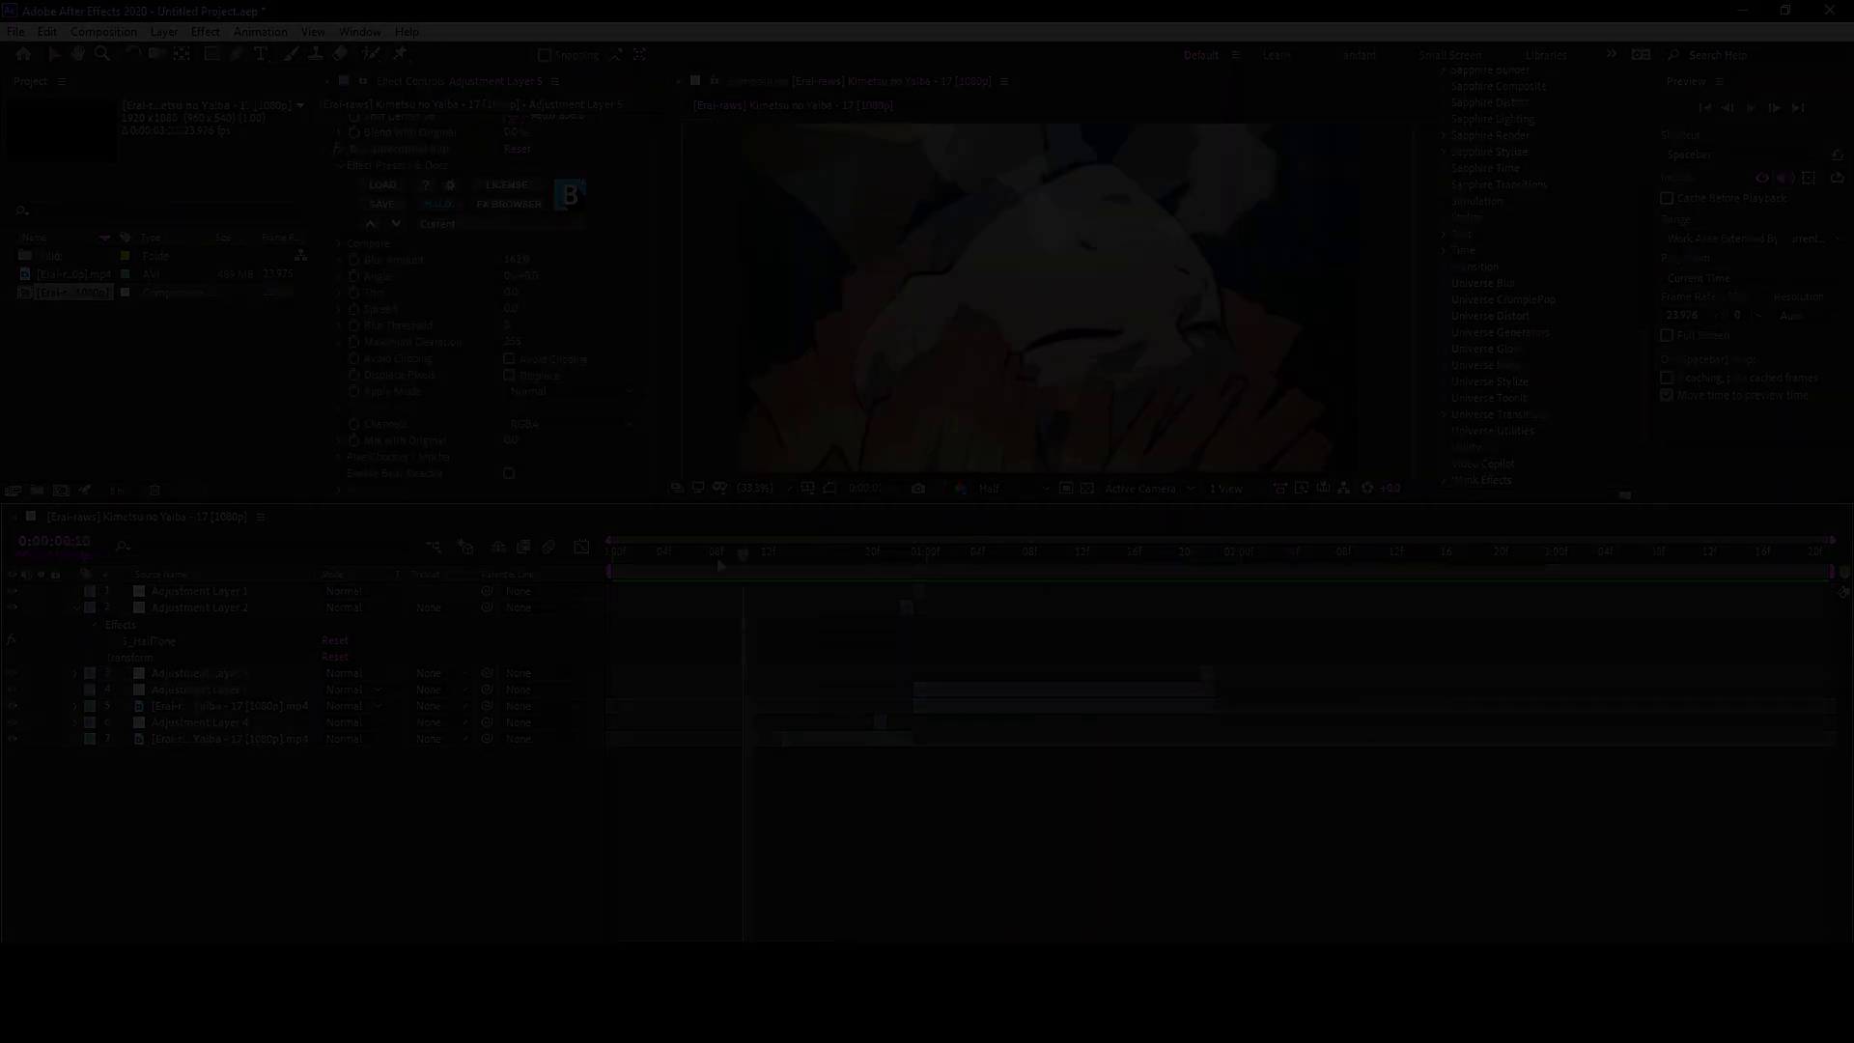